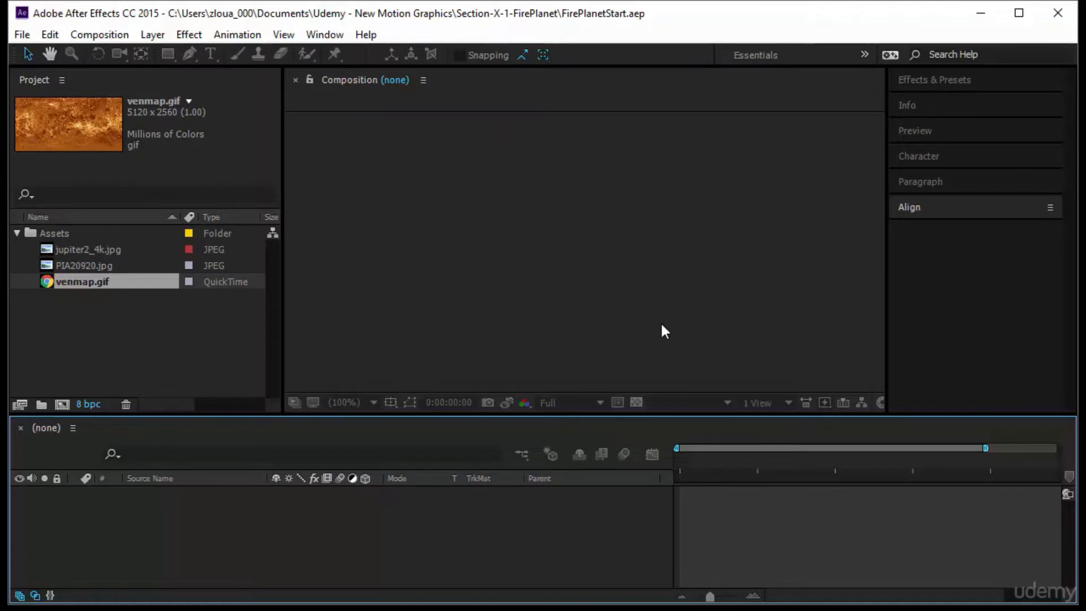
Step: Create a 1280 x 720 composition named Sphere and move it out of the Assets folder to the project root
{"action": "left_click", "coordinate": [64, 405]}
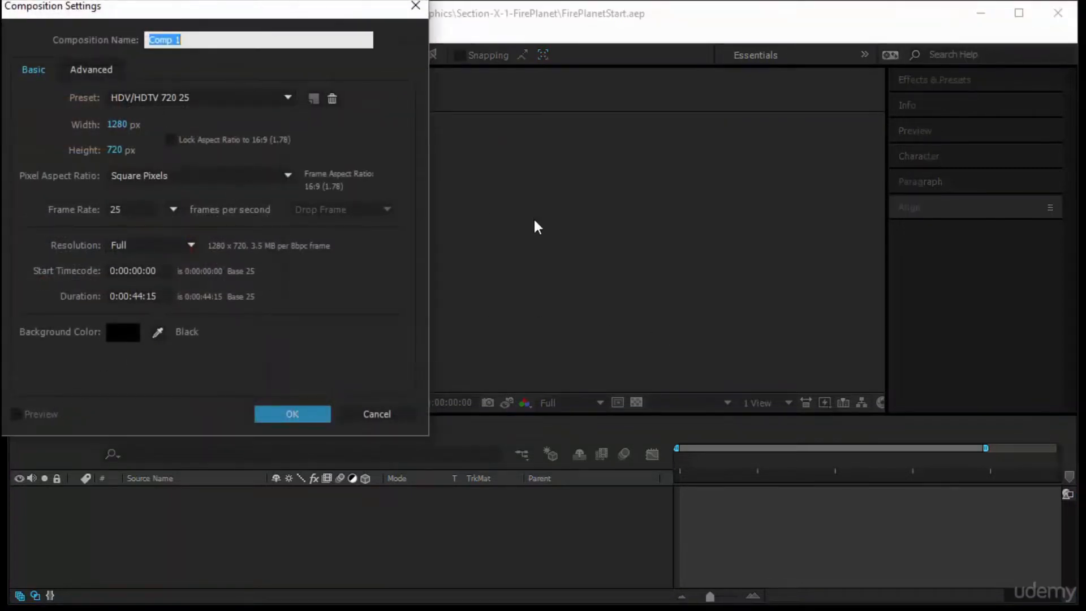
{"action": "type", "text": "Sphere"}
{"action": "key", "text": "BackSpace"}
{"action": "type", "text": "re"}
{"action": "key", "text": "Return"}
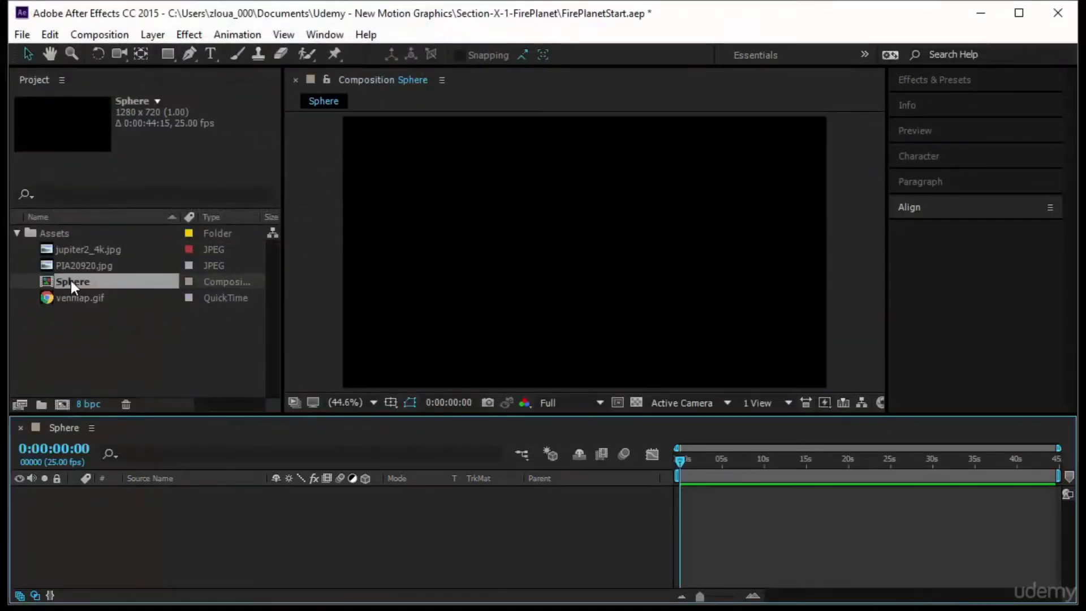
{"action": "left_click_drag", "start_coordinate": [70, 280], "coordinate": [102, 177]}
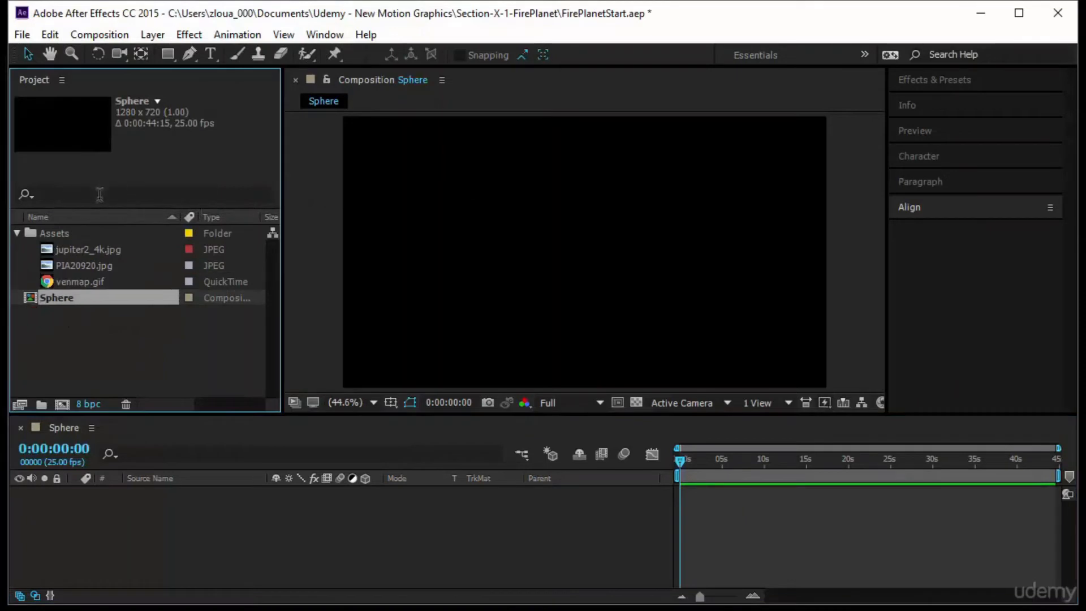
{"action": "left_click", "coordinate": [79, 250]}
{"action": "left_click", "coordinate": [82, 263]}
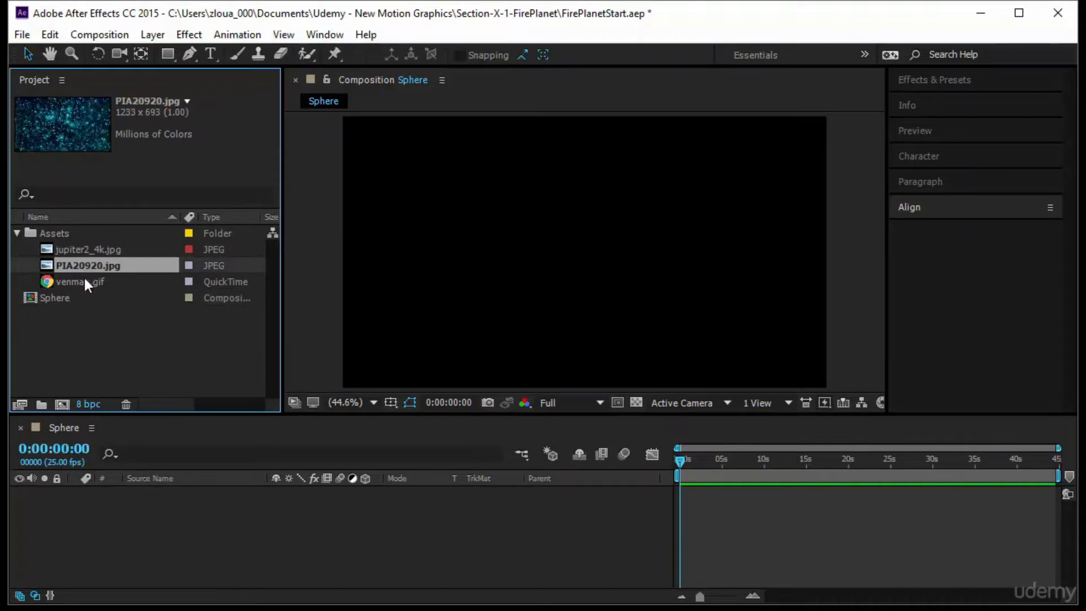
{"action": "left_click", "coordinate": [83, 278]}
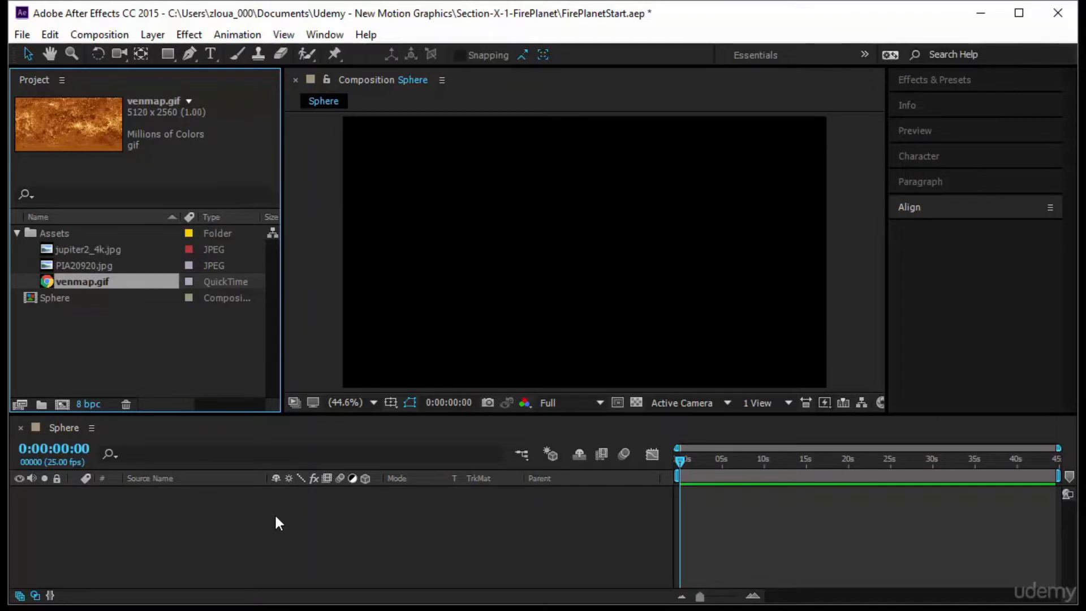
Step: Add a white 1280 x 720 solid layer to the Sphere composition
{"action": "left_click", "coordinate": [75, 296]}
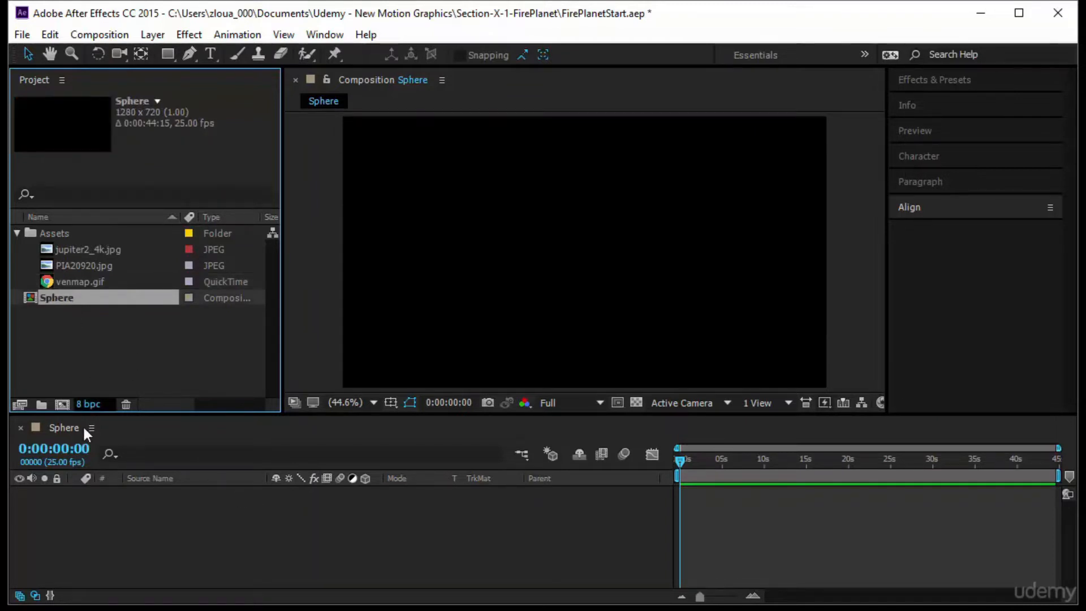
{"action": "left_click", "coordinate": [153, 35]}
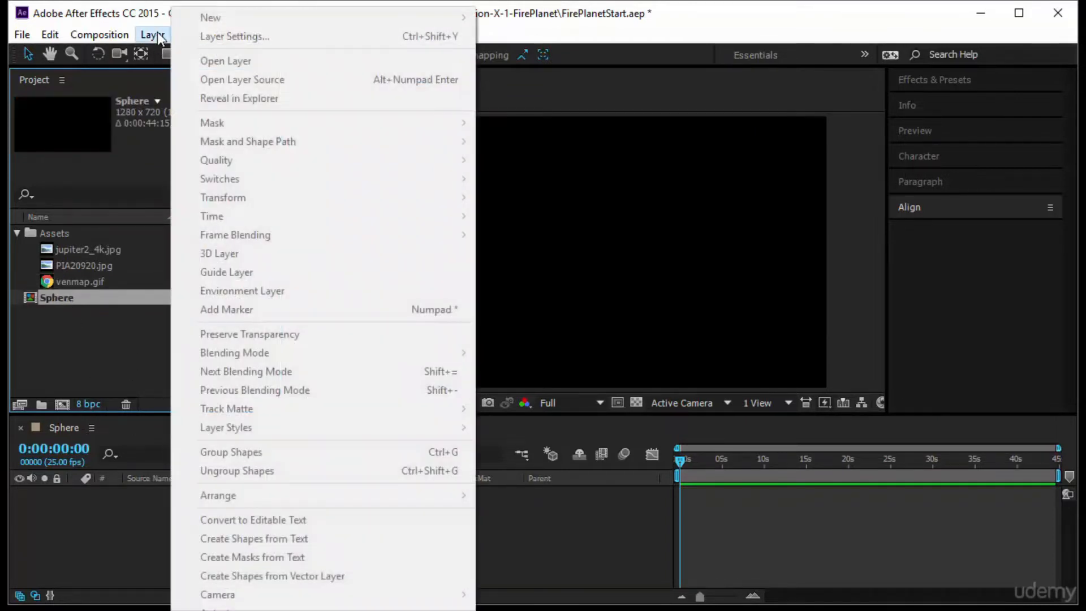
{"action": "left_click", "coordinate": [44, 541]}
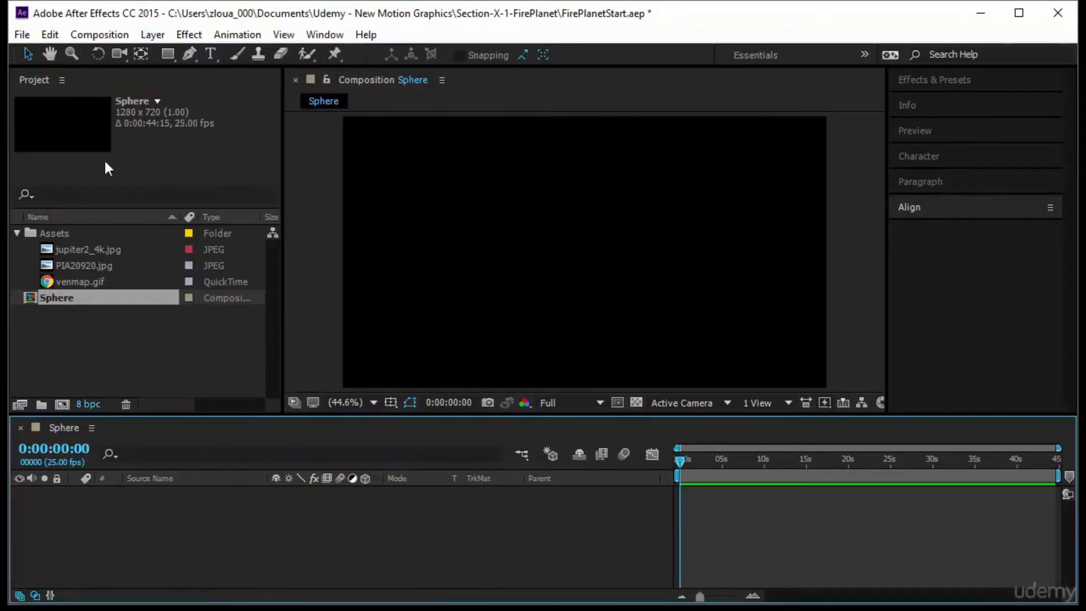
{"action": "left_click", "coordinate": [152, 35]}
{"action": "mouse_move", "coordinate": [208, 21]}
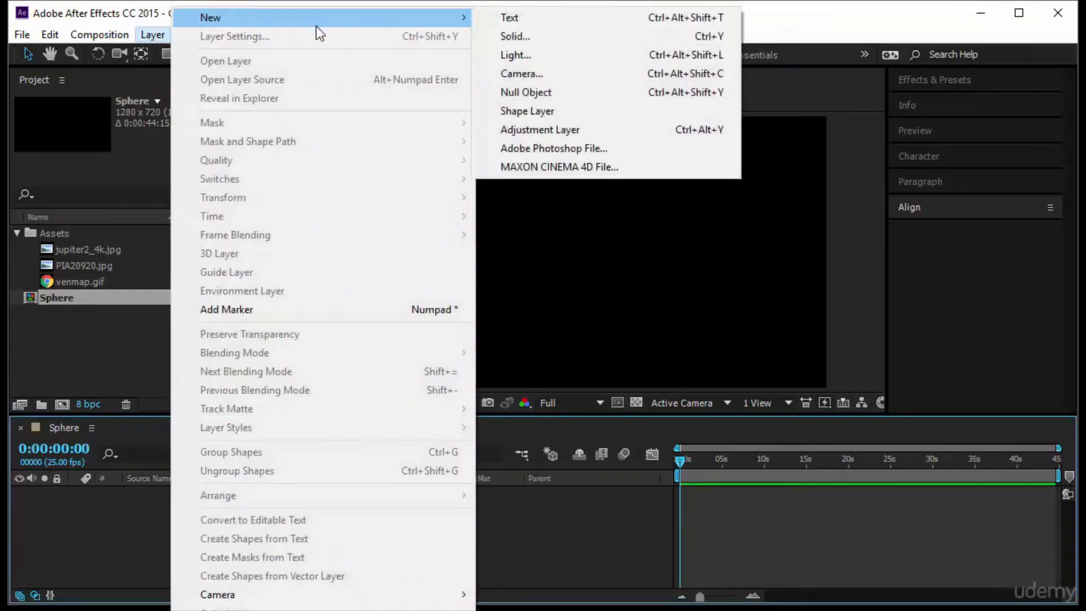
{"action": "left_click", "coordinate": [664, 35]}
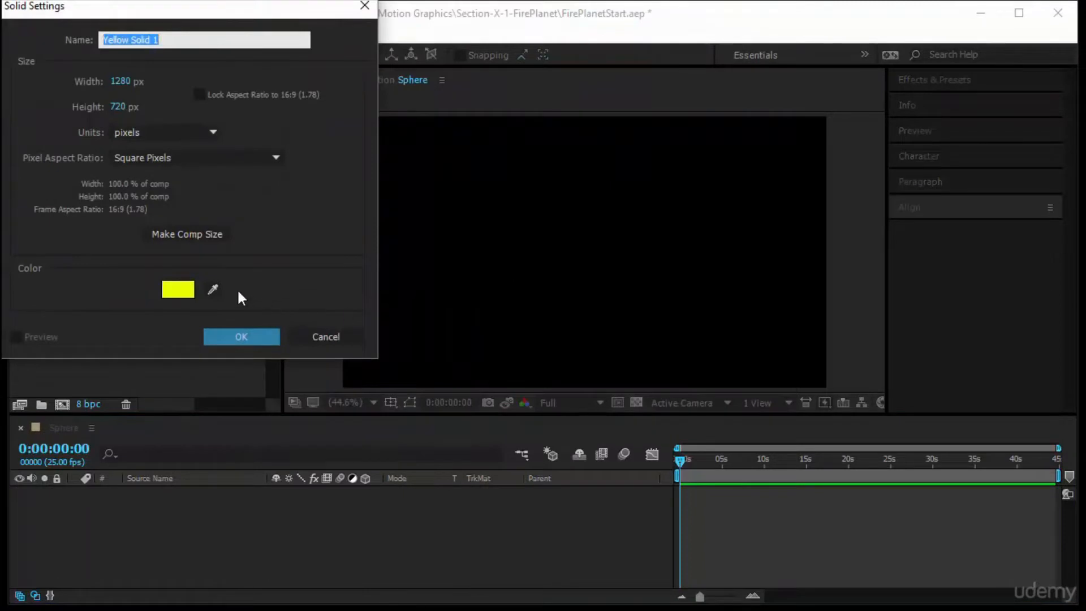
{"action": "left_click", "coordinate": [174, 290]}
{"action": "left_click_drag", "start_coordinate": [42, 113], "coordinate": [12, 13]}
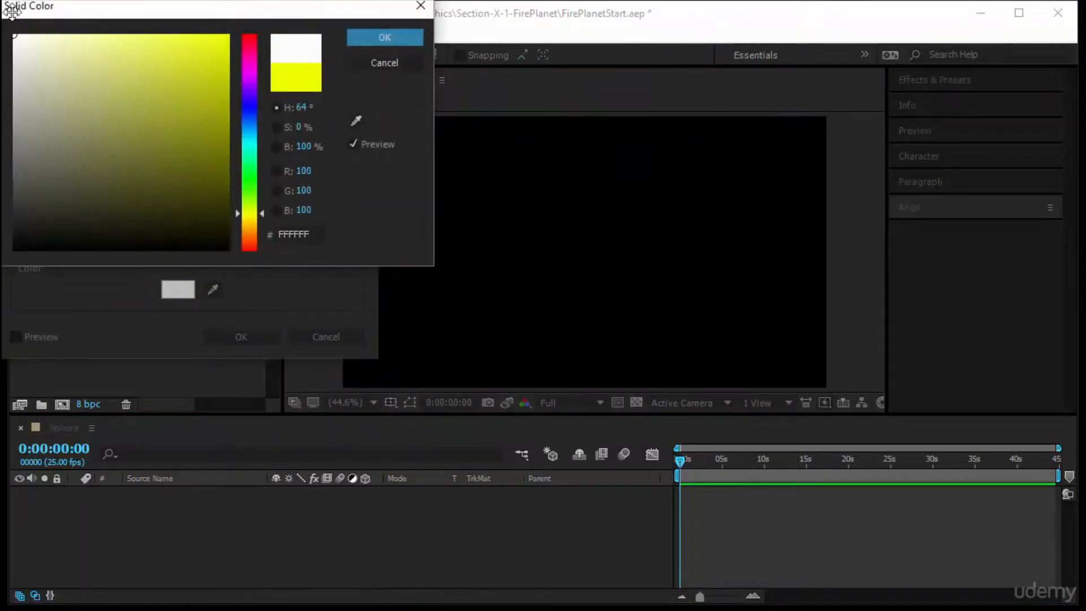
{"action": "left_click", "coordinate": [419, 34]}
{"action": "left_click", "coordinate": [244, 338]}
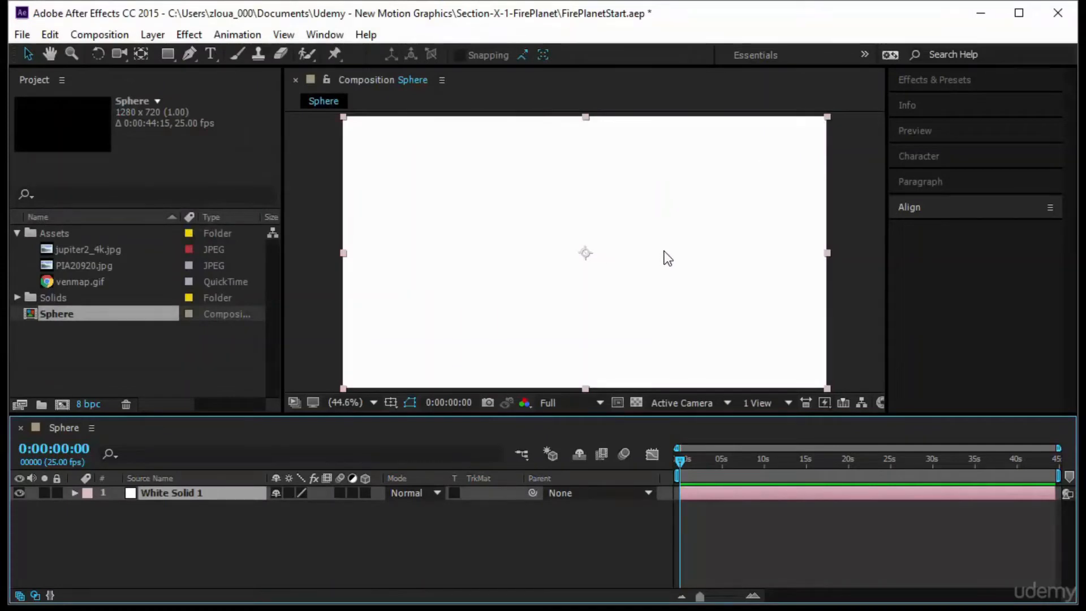
Step: Find the CC Sphere effect and apply it to the white solid layer
{"action": "left_click", "coordinate": [949, 81]}
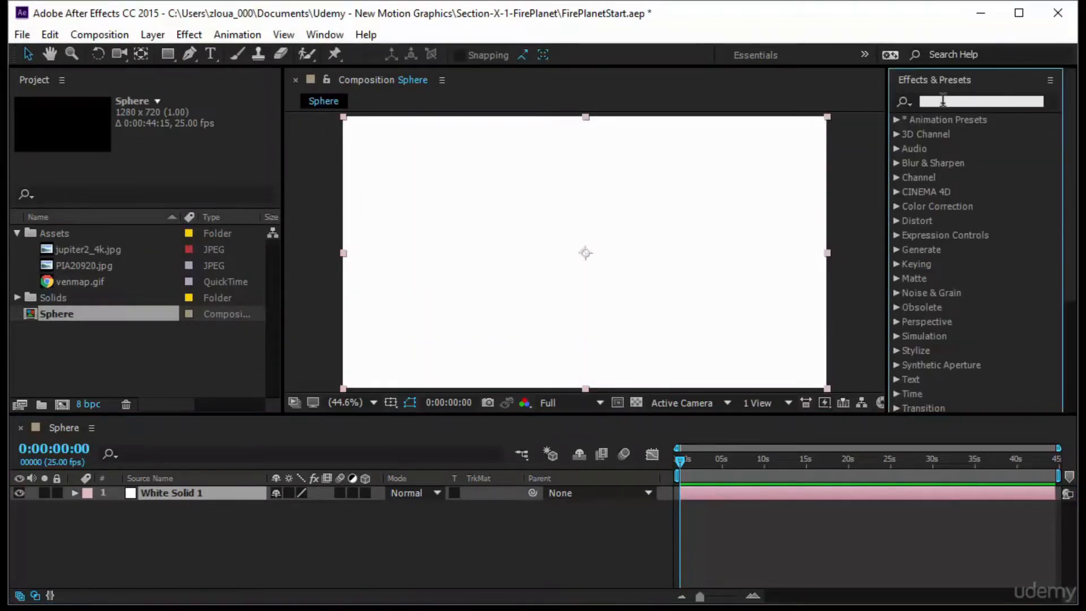
{"action": "left_click", "coordinate": [946, 102]}
{"action": "type", "text": "cc s"}
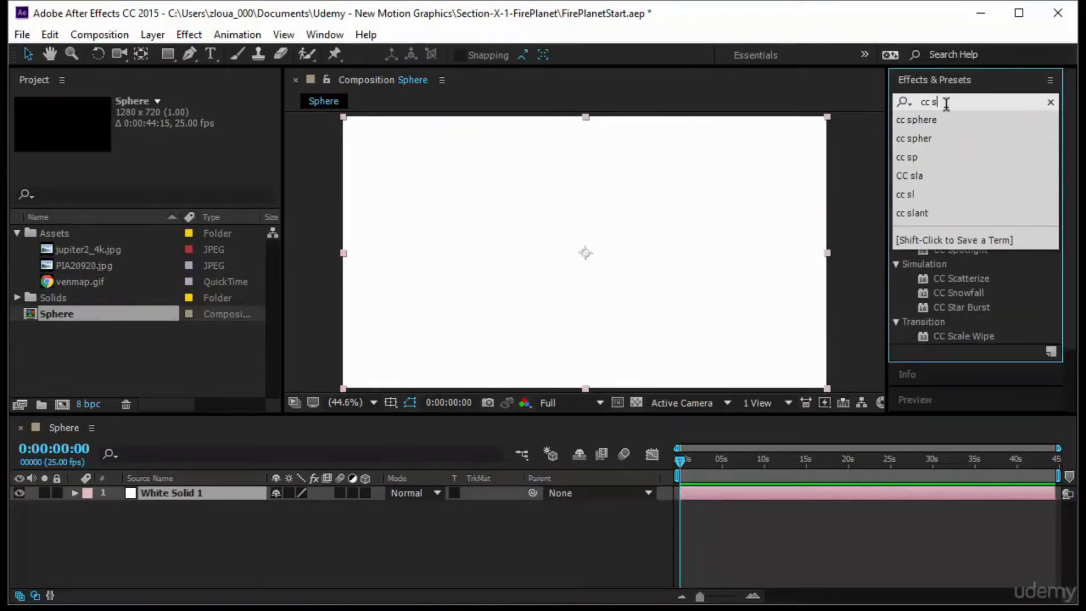
{"action": "type", "text": "phere"}
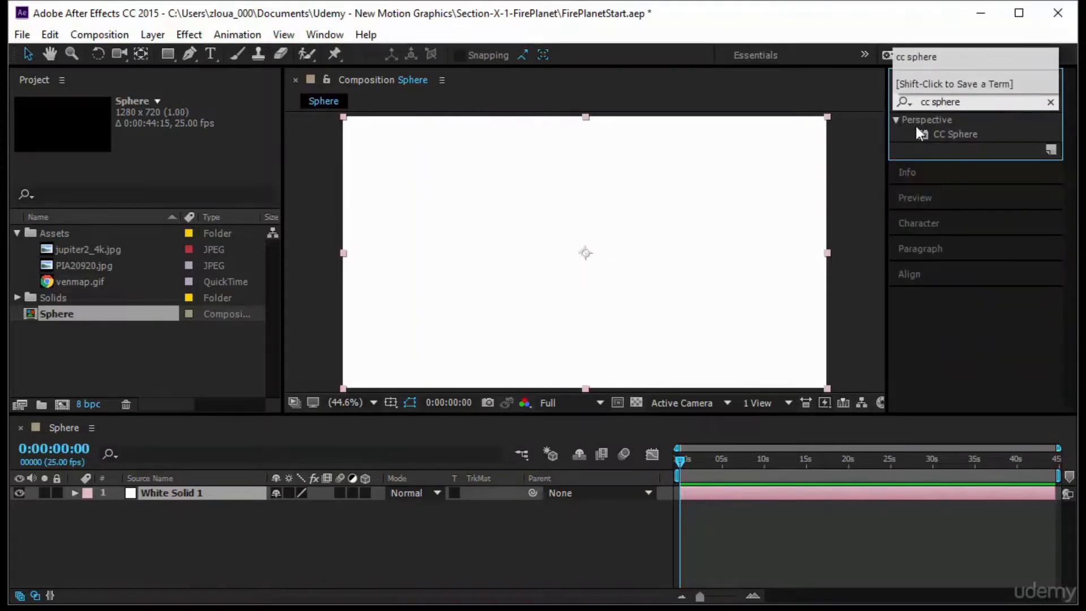
{"action": "left_click", "coordinate": [952, 138]}
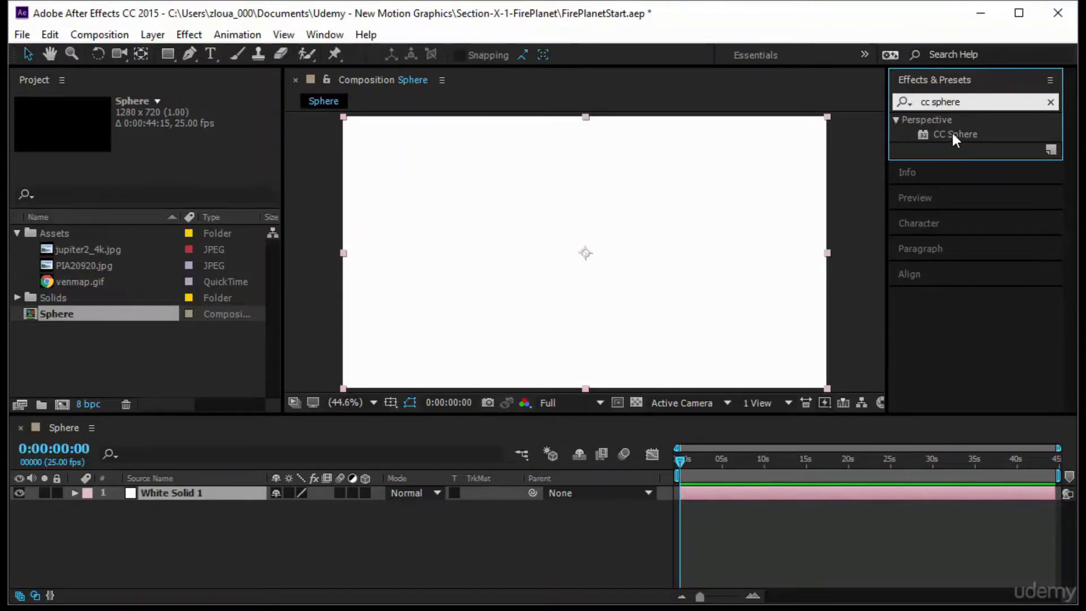
{"action": "left_click", "coordinate": [956, 136]}
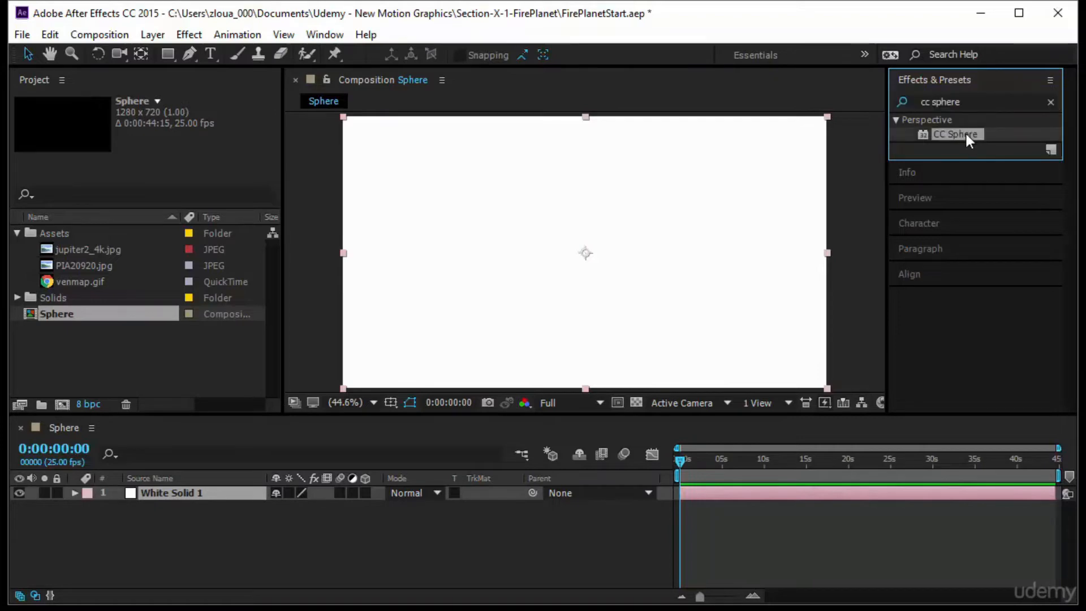
{"action": "left_click_drag", "start_coordinate": [965, 132], "coordinate": [236, 494]}
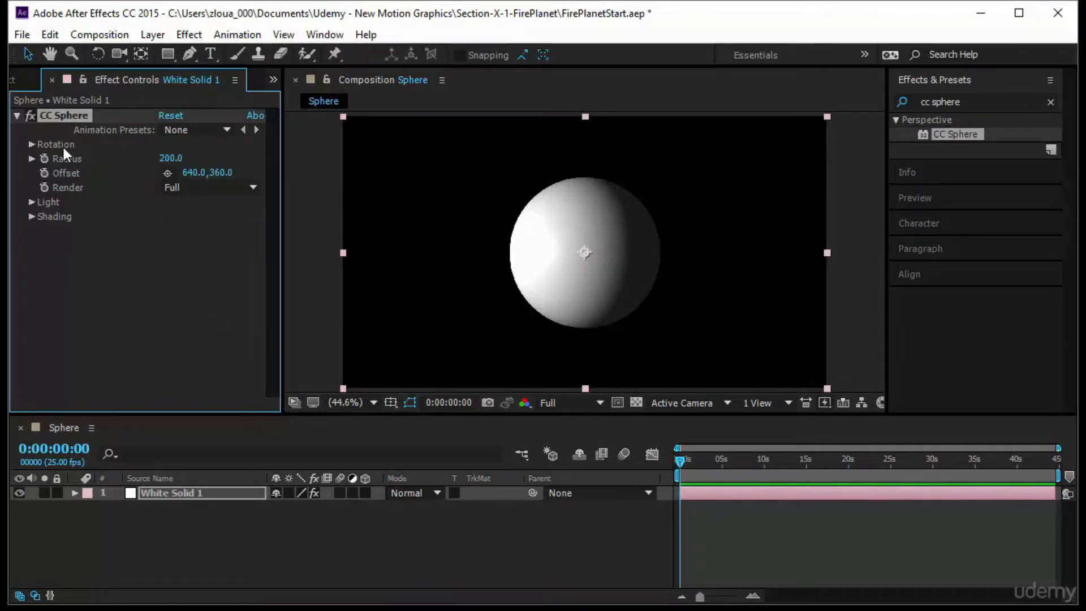
Step: Try rotating the sphere 8° on X and -8° on Y as well as about Z, and reset the CC Sphere effect
{"action": "left_click", "coordinate": [32, 144]}
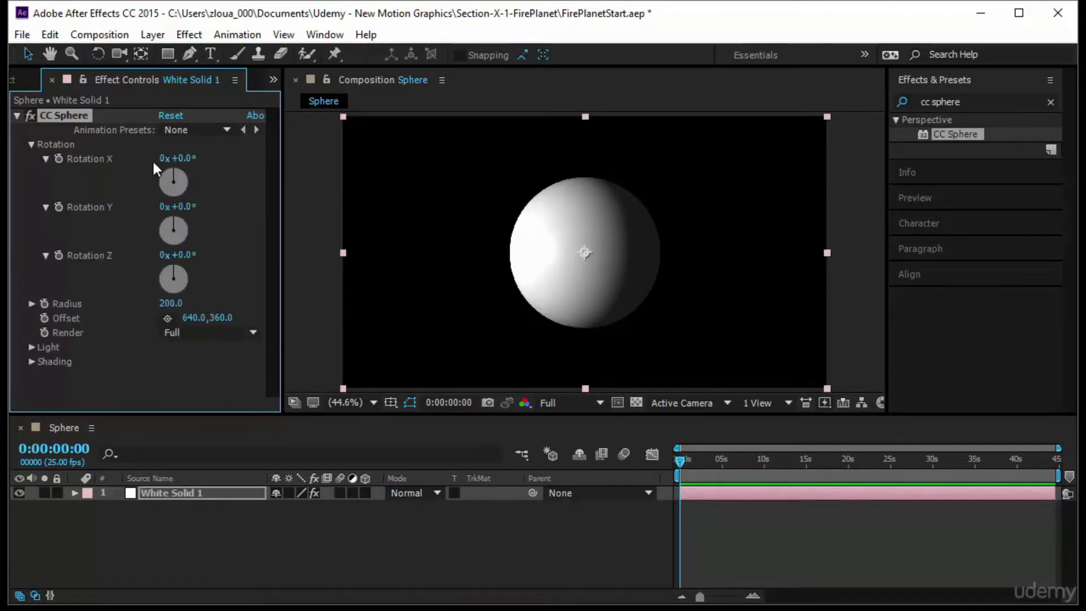
{"action": "mouse_move", "coordinate": [180, 158]}
{"action": "left_mouse_down"}
{"action": "mouse_move", "coordinate": [198, 158]}
{"action": "mouse_move", "coordinate": [184, 158]}
{"action": "left_mouse_up"}
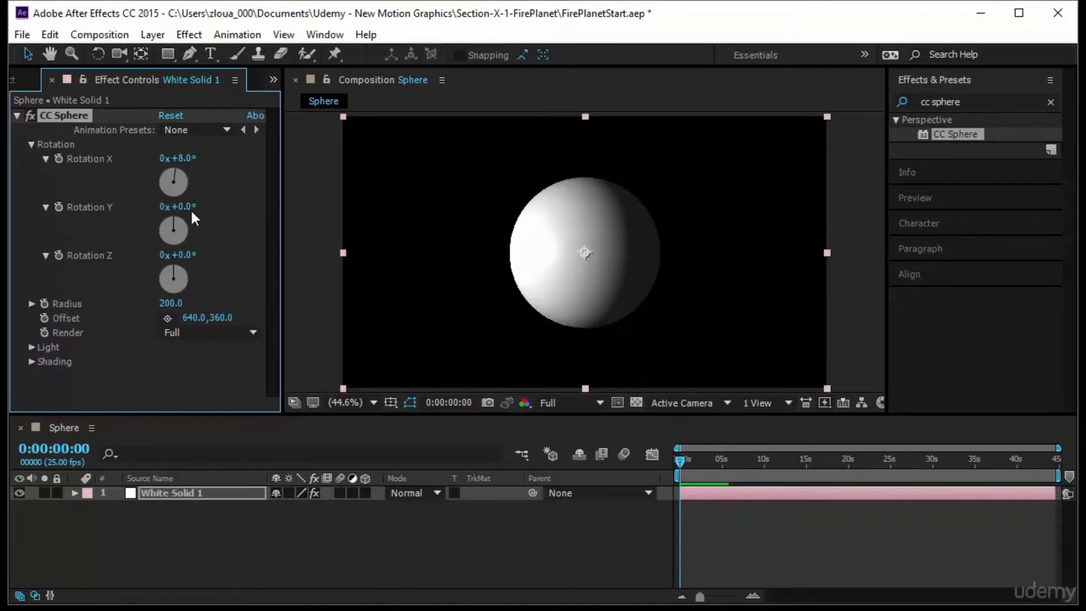
{"action": "left_click_drag", "start_coordinate": [178, 206], "coordinate": [169, 207]}
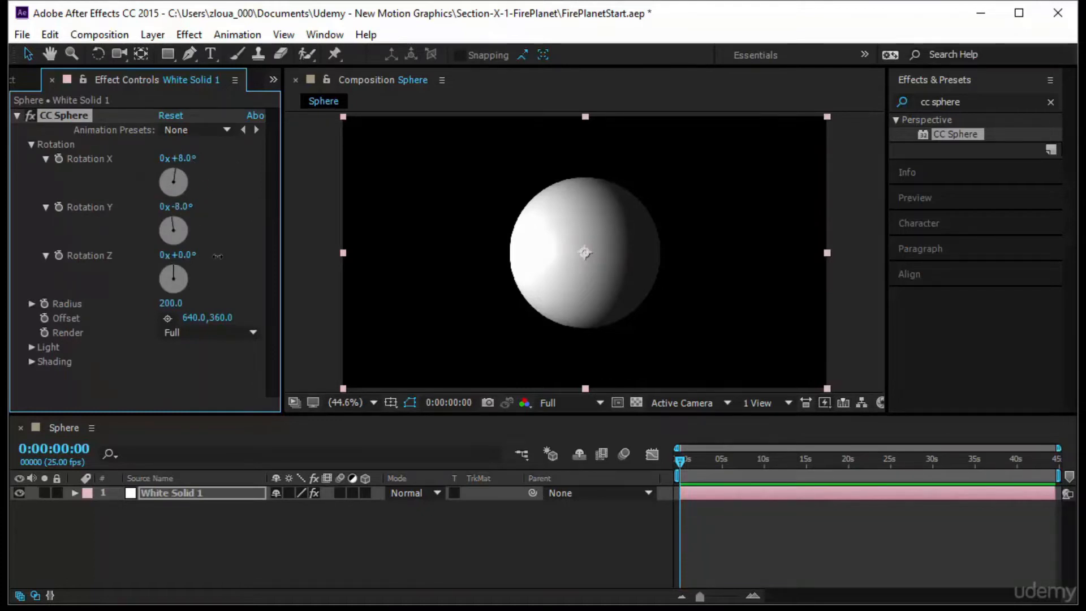
{"action": "left_click_drag", "start_coordinate": [218, 256], "coordinate": [227, 256]}
{"action": "left_click", "coordinate": [175, 114]}
{"action": "left_click", "coordinate": [30, 144]}
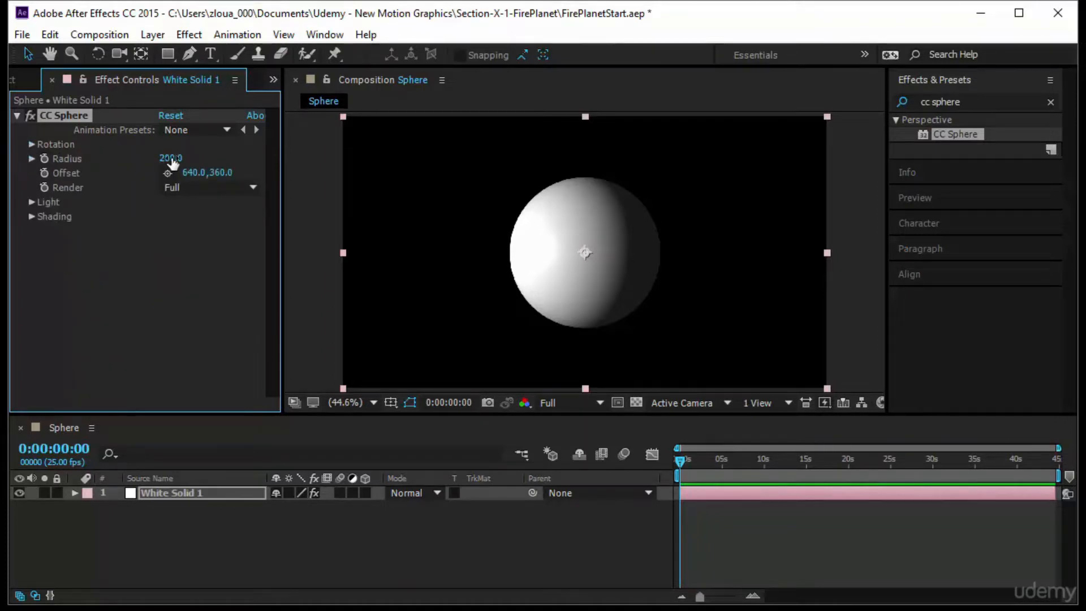
Step: Try a radius of 229 and an offset of 397, 257.9 on the sphere, and reset both properties
{"action": "left_click_drag", "start_coordinate": [172, 162], "coordinate": [207, 173]}
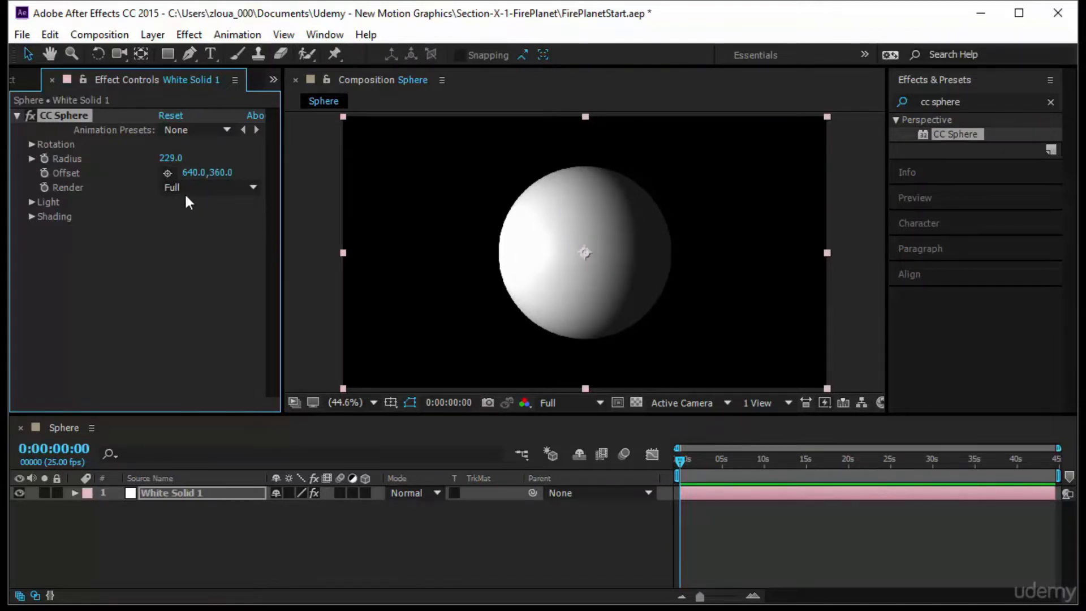
{"action": "left_click", "coordinate": [168, 173]}
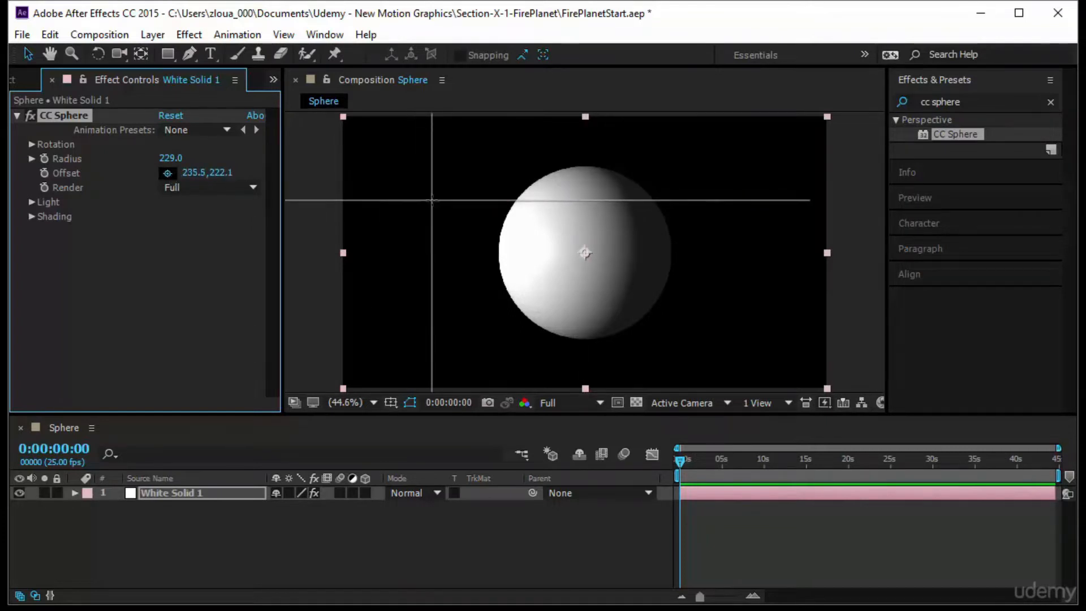
{"action": "left_click", "coordinate": [432, 201]}
{"action": "left_click_drag", "start_coordinate": [431, 197], "coordinate": [494, 209]}
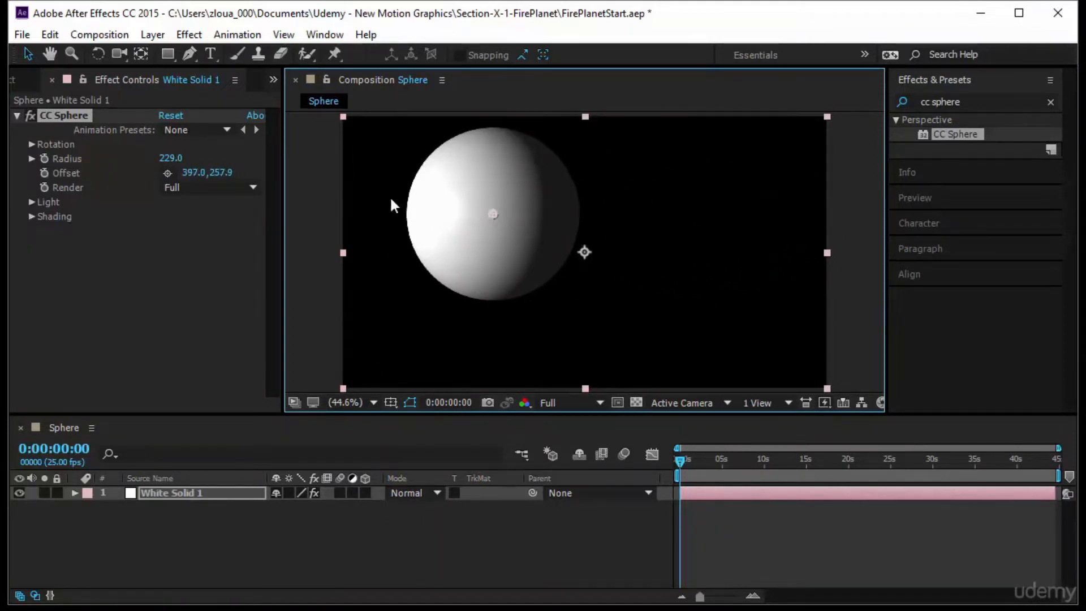
{"action": "right_click", "coordinate": [69, 171]}
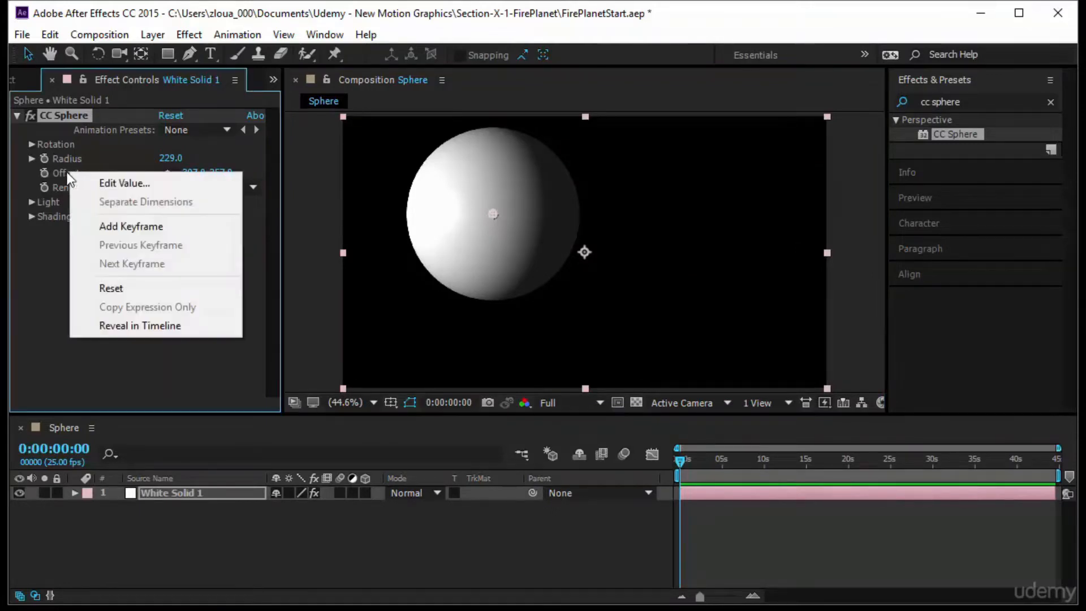
{"action": "left_click", "coordinate": [131, 294]}
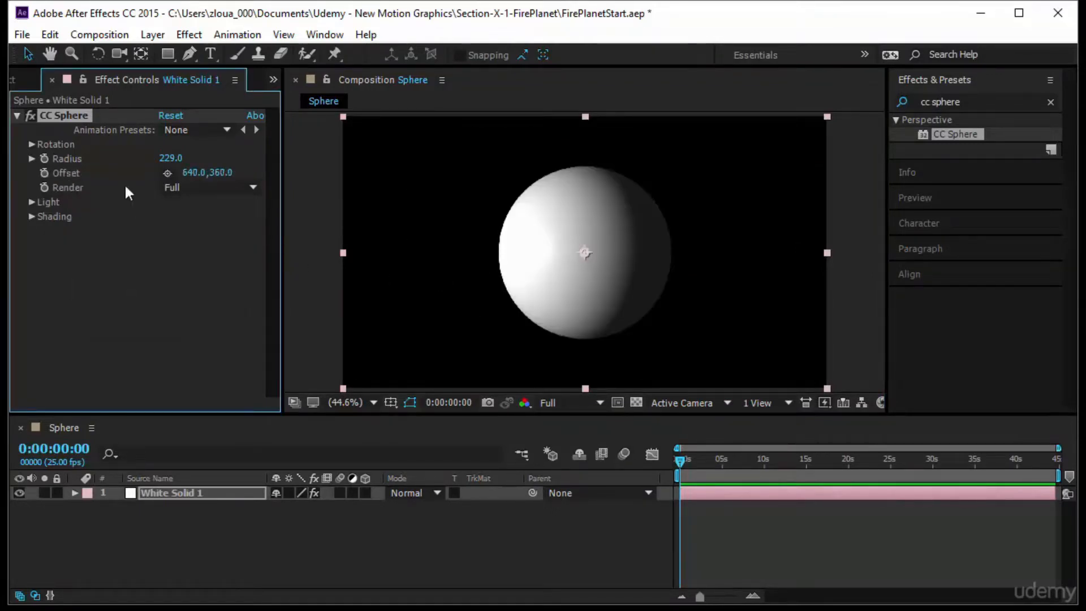
{"action": "right_click", "coordinate": [73, 159]}
{"action": "left_click", "coordinate": [138, 276]}
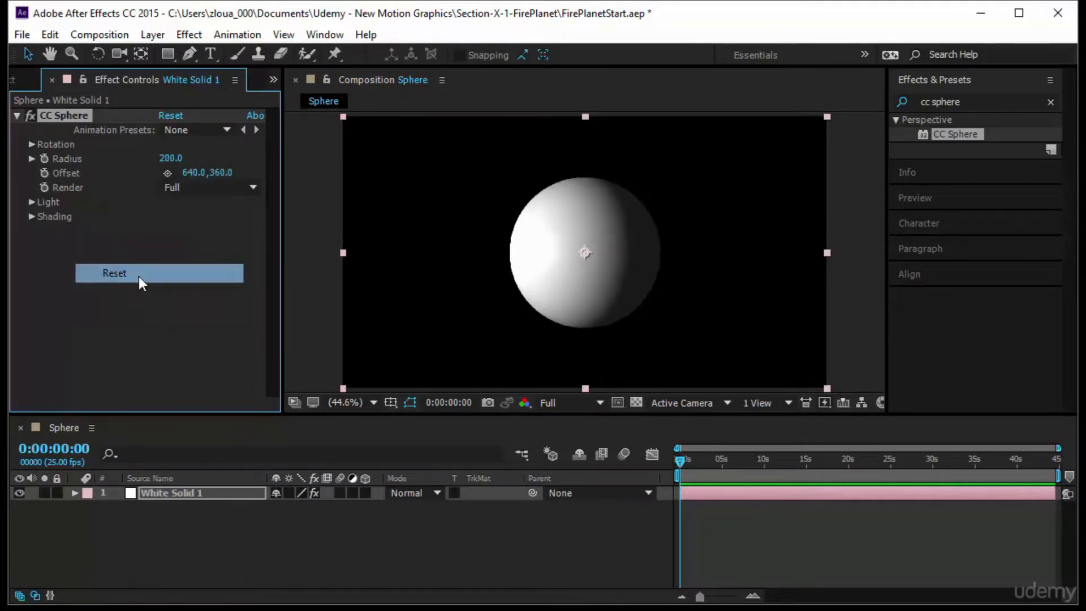
Step: Try a different light intensity and a yellow F0FF00 light color on the sphere, and discard both changes
{"action": "left_click", "coordinate": [32, 203]}
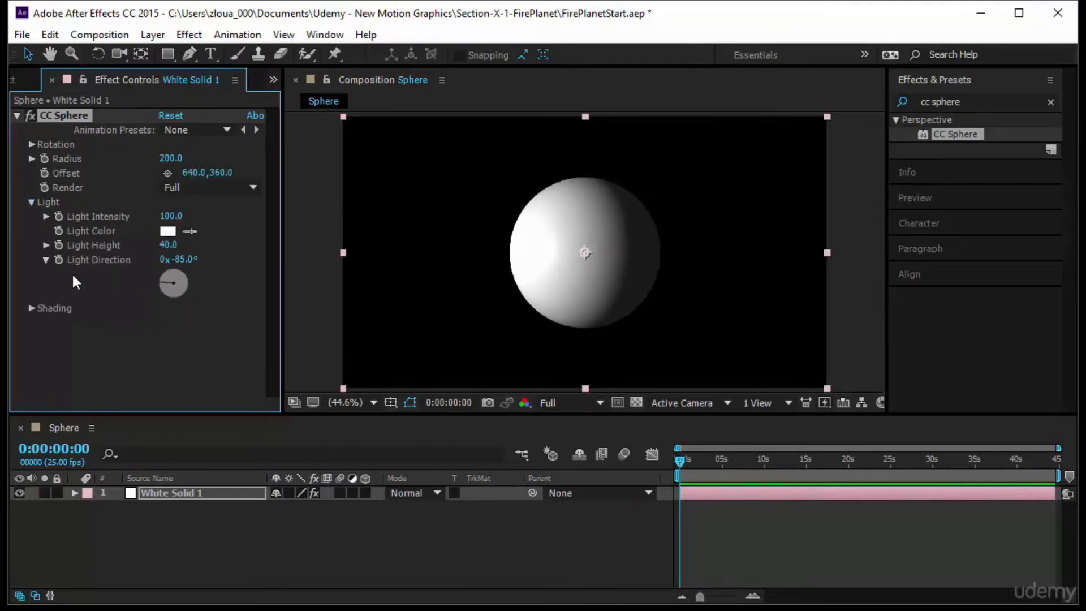
{"action": "left_click_drag", "start_coordinate": [170, 216], "coordinate": [219, 215]}
{"action": "left_click", "coordinate": [173, 232]}
{"action": "left_click_drag", "start_coordinate": [253, 197], "coordinate": [253, 213]}
{"action": "left_click_drag", "start_coordinate": [175, 138], "coordinate": [276, 7]}
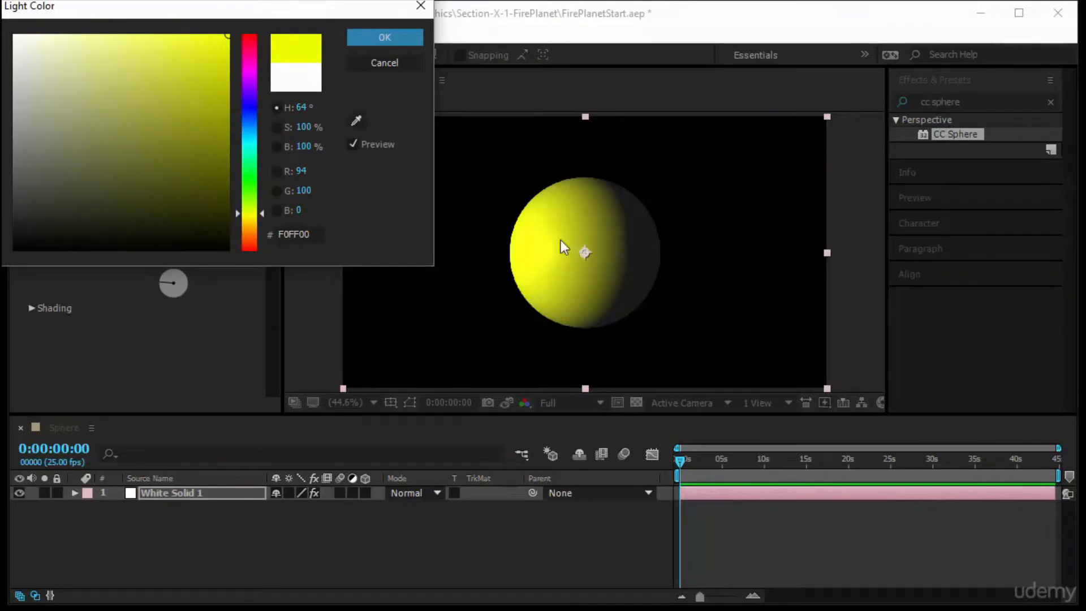
{"action": "left_click", "coordinate": [399, 59]}
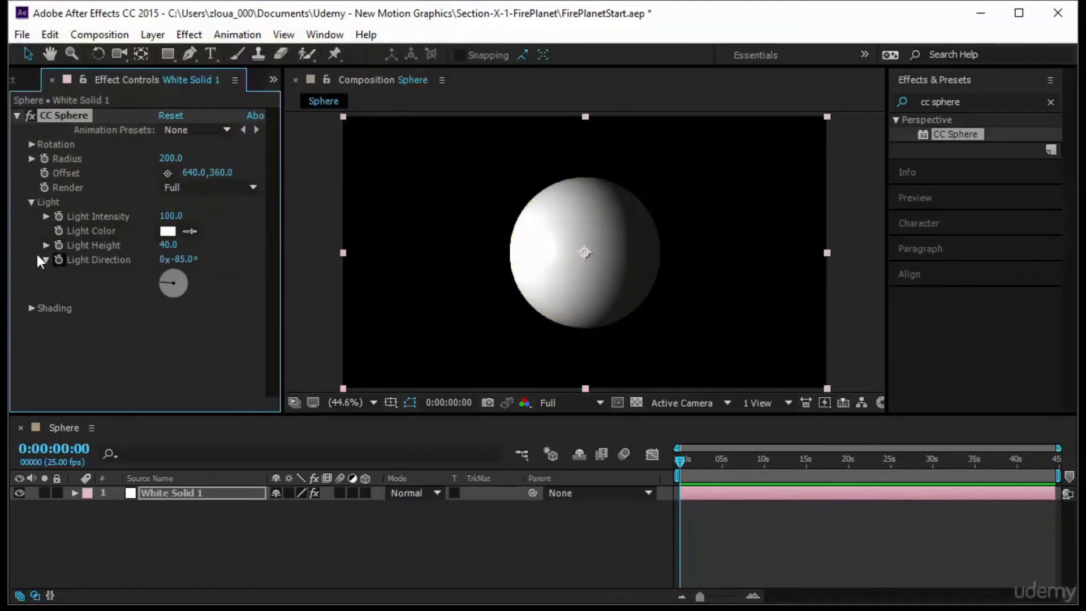
Step: Set the sphere's light direction to -67° and light height to 41, and raise its ambient shading to 31
{"action": "left_click_drag", "start_coordinate": [168, 245], "coordinate": [226, 280]}
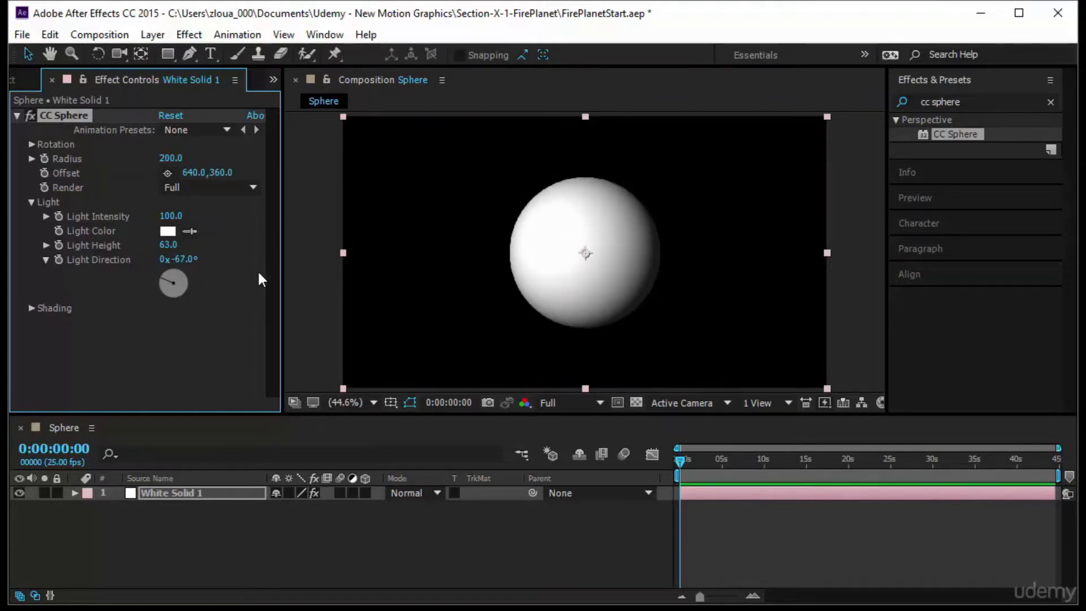
{"action": "left_click", "coordinate": [31, 307]}
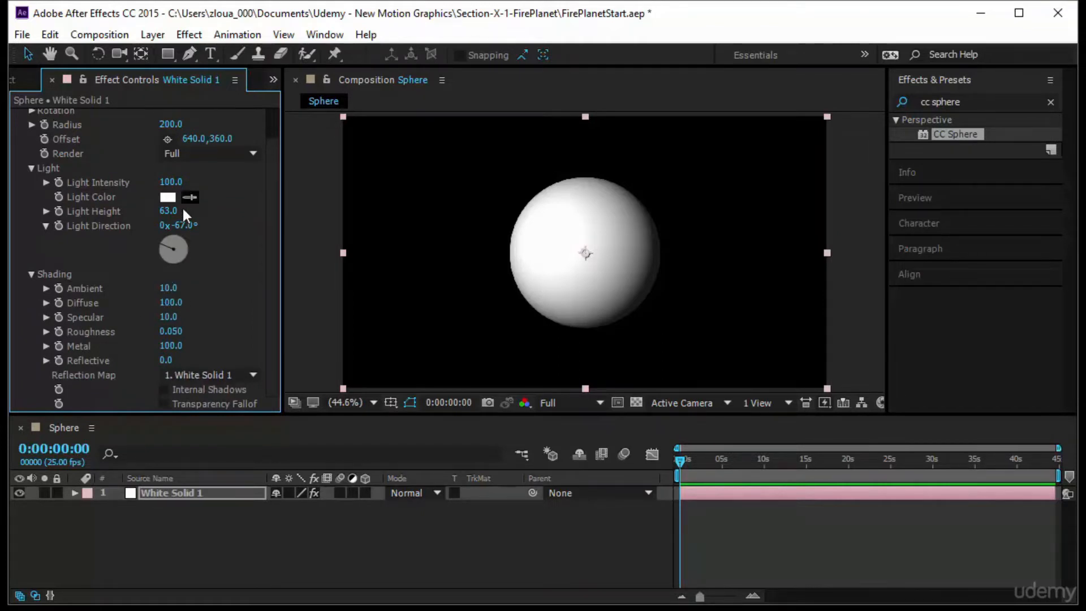
{"action": "left_click_drag", "start_coordinate": [169, 210], "coordinate": [152, 212]}
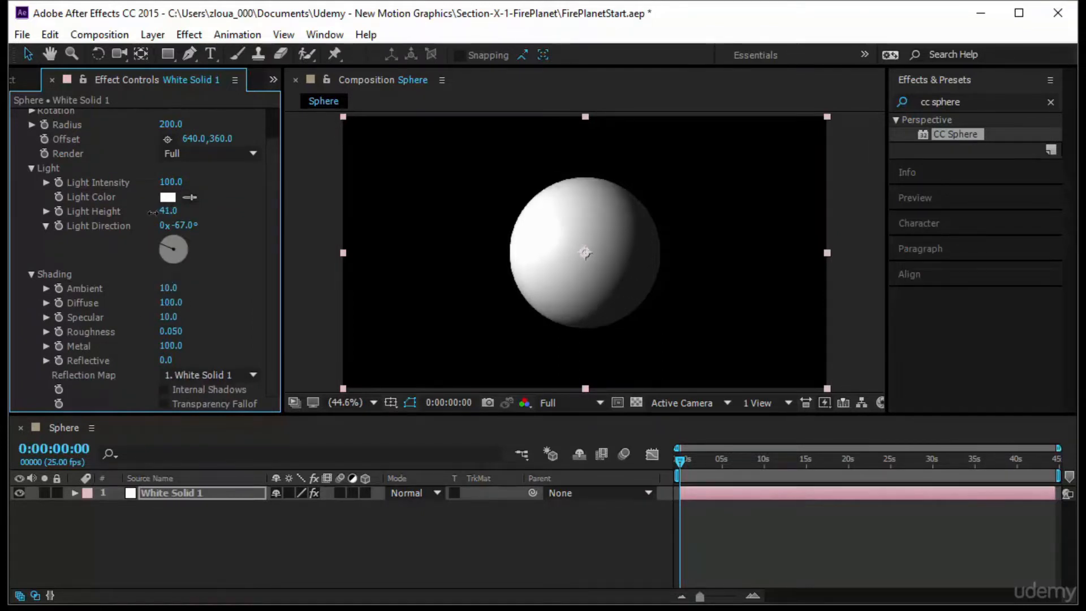
{"action": "mouse_move", "coordinate": [168, 288]}
{"action": "left_mouse_down"}
{"action": "mouse_move", "coordinate": [275, 304]}
{"action": "mouse_move", "coordinate": [187, 299]}
{"action": "mouse_move", "coordinate": [258, 303]}
{"action": "mouse_move", "coordinate": [190, 304]}
{"action": "mouse_move", "coordinate": [213, 312]}
{"action": "left_mouse_up"}
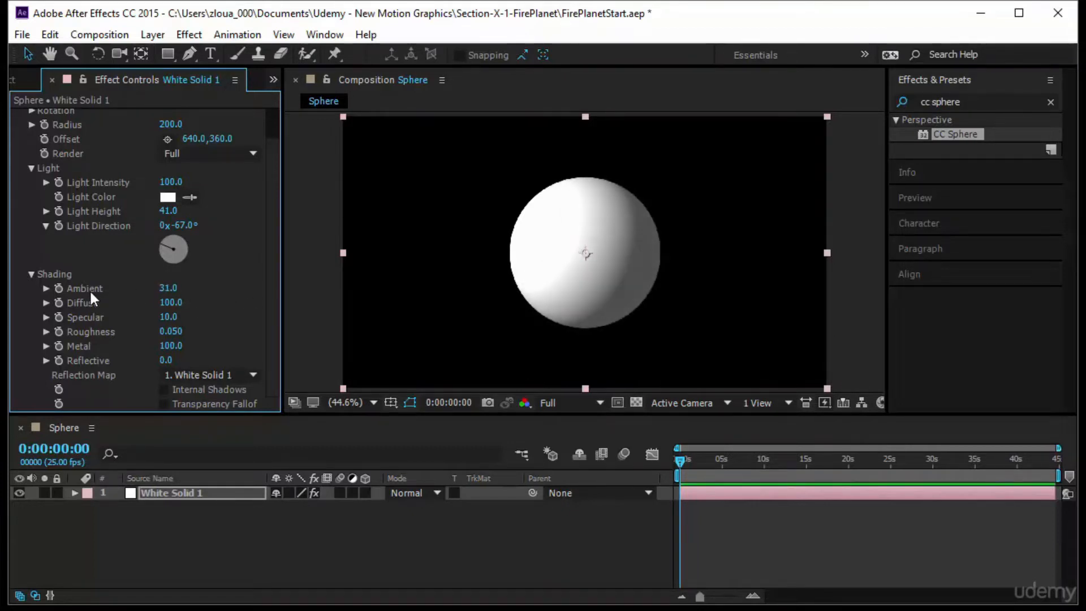
Step: Reset the sphere's ambient shading, try ambient 50 with diffuse 65, and reset the diffuse value
{"action": "right_click", "coordinate": [90, 289]}
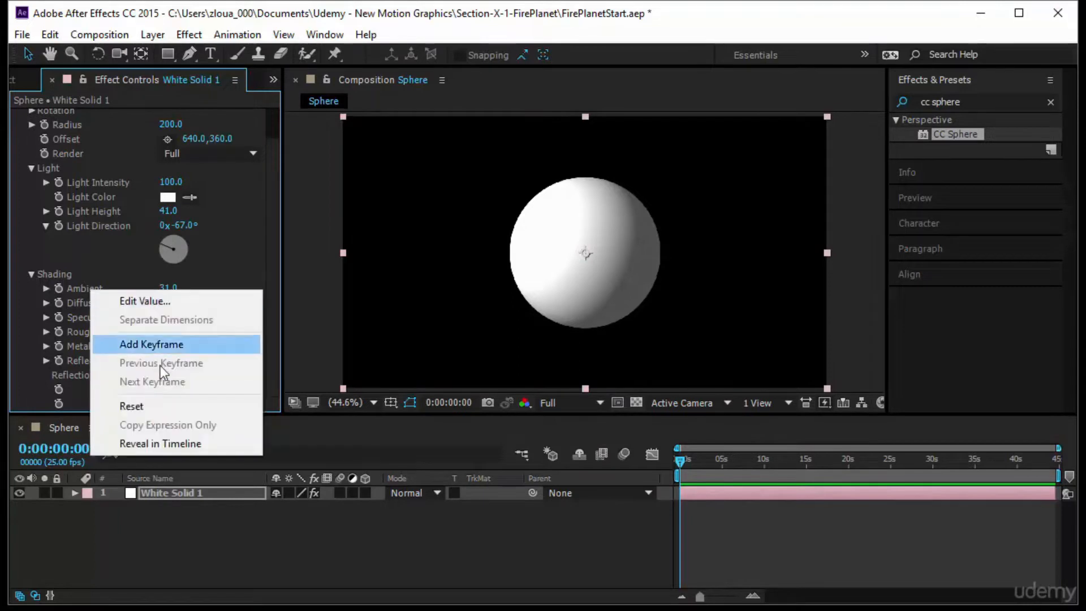
{"action": "left_click", "coordinate": [157, 405]}
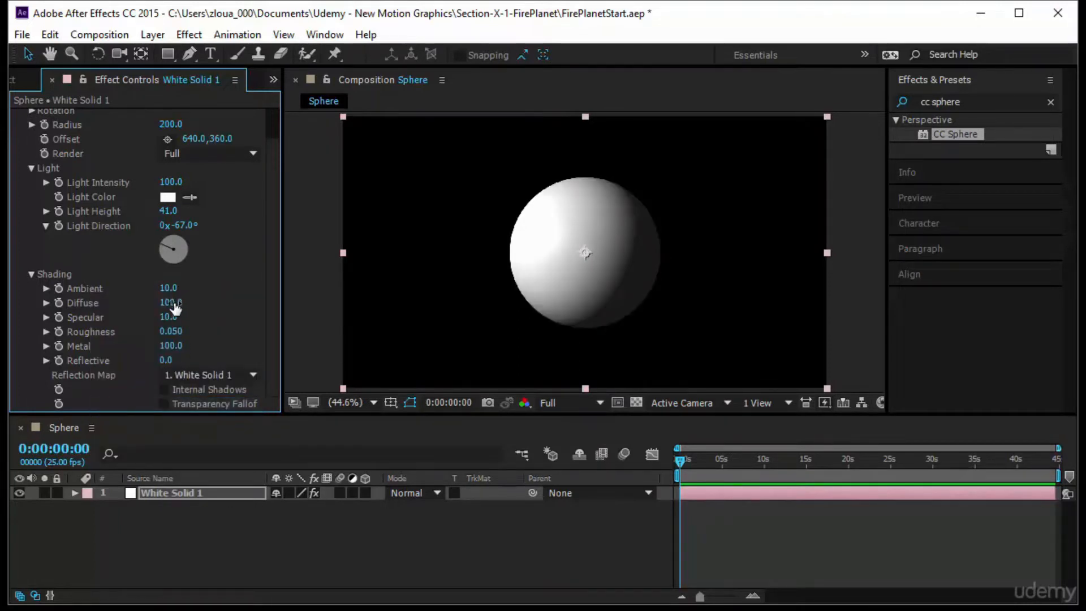
{"action": "left_click_drag", "start_coordinate": [175, 306], "coordinate": [249, 305]}
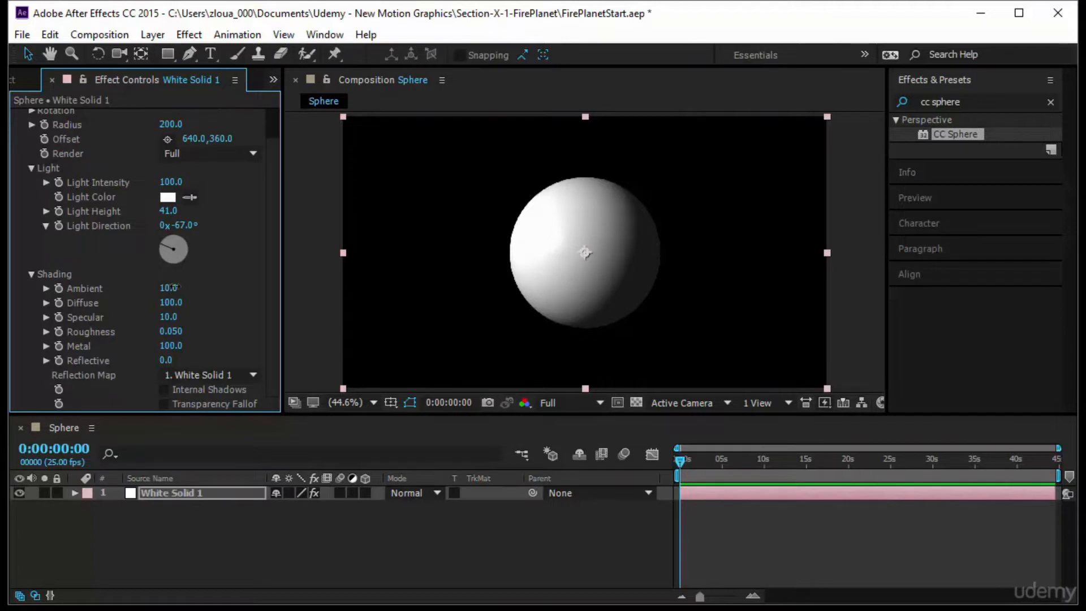
{"action": "mouse_move", "coordinate": [171, 289]}
{"action": "left_mouse_down"}
{"action": "mouse_move", "coordinate": [218, 293]}
{"action": "mouse_move", "coordinate": [148, 310]}
{"action": "mouse_move", "coordinate": [196, 312]}
{"action": "mouse_move", "coordinate": [183, 312]}
{"action": "left_mouse_up"}
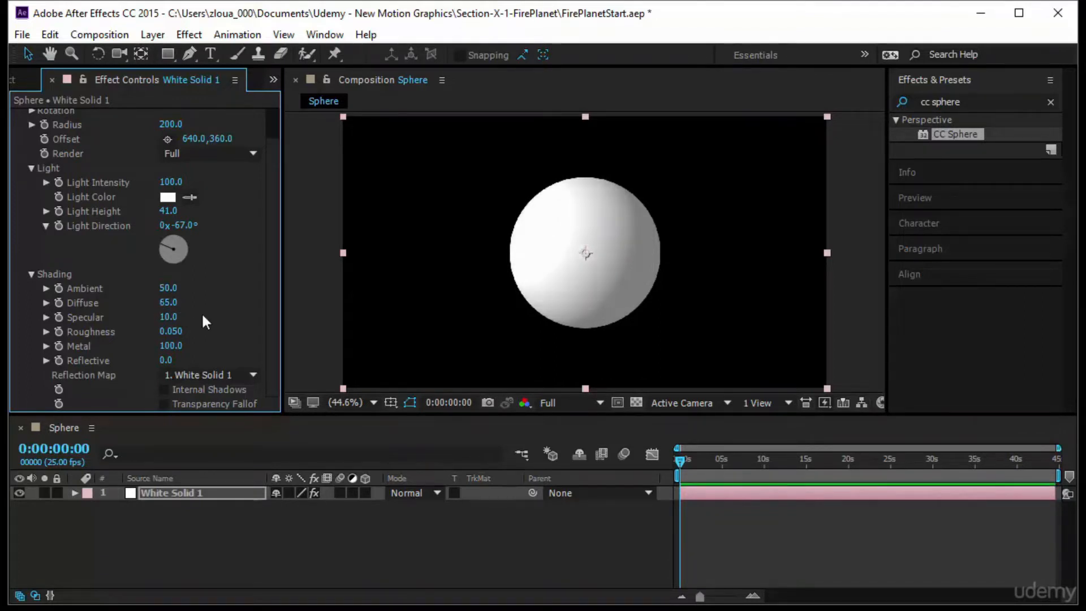
{"action": "right_click", "coordinate": [205, 322]}
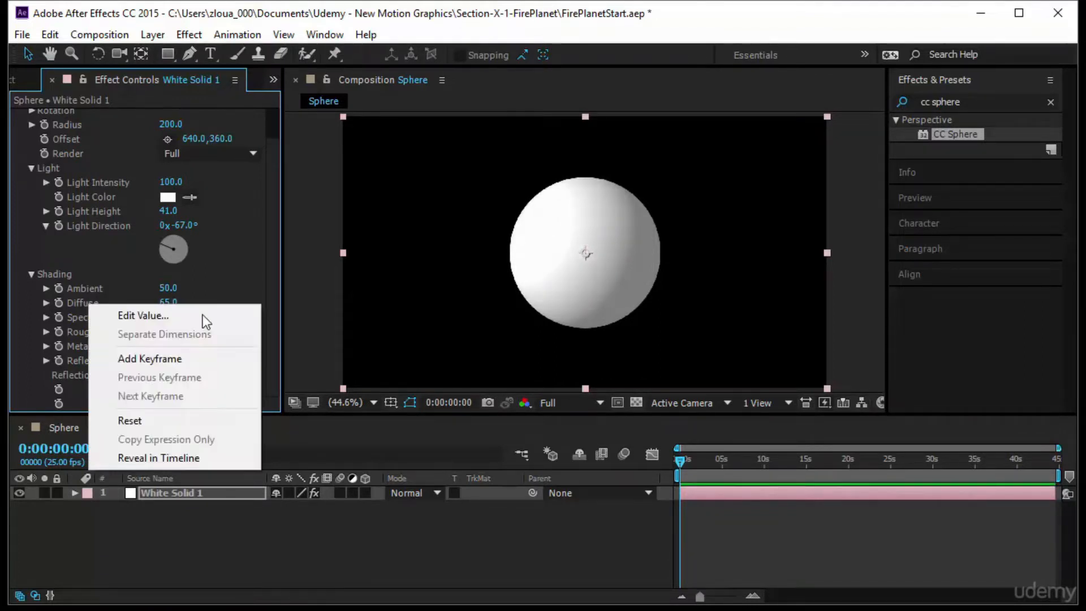
{"action": "key", "text": "Return"}
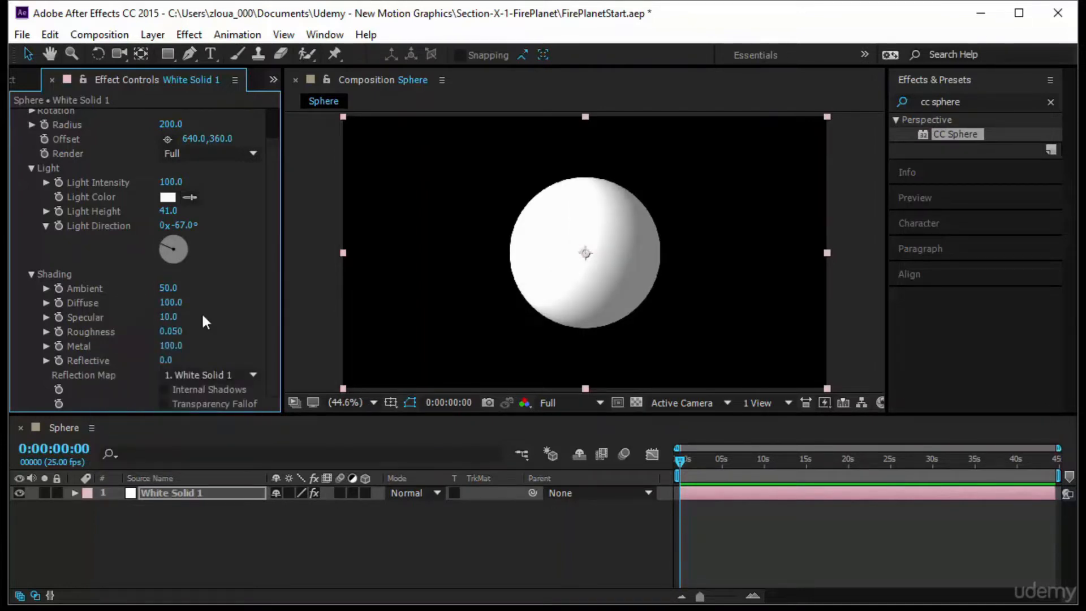
Step: Try a light intensity of 47, light height 99, specular 59, roughness 0.027 and reflective 2 on the sphere
{"action": "left_click_drag", "start_coordinate": [171, 183], "coordinate": [135, 182]}
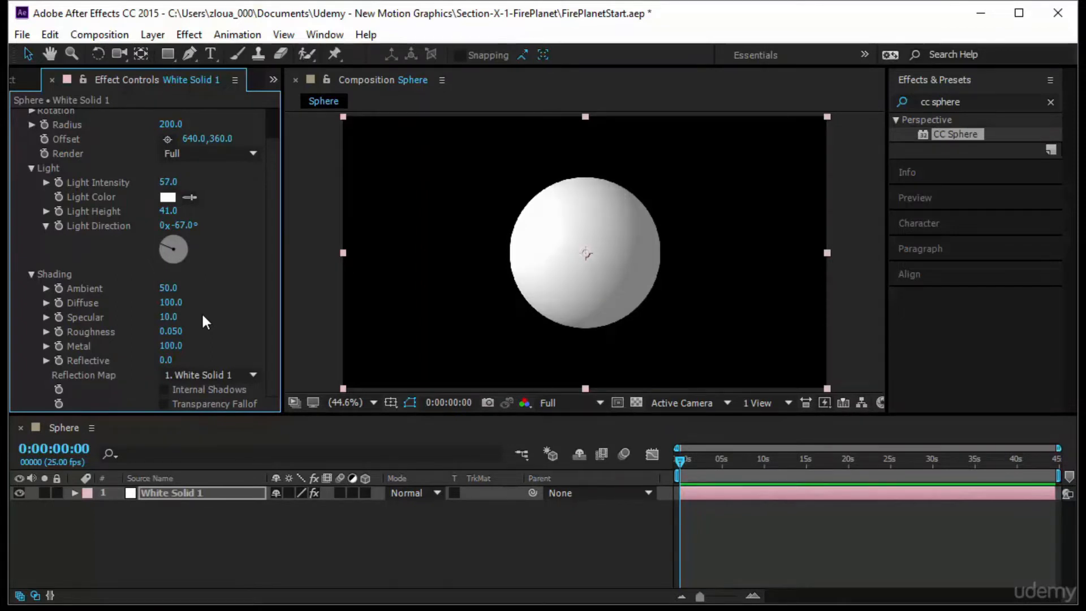
{"action": "left_click_drag", "start_coordinate": [168, 317], "coordinate": [209, 316]}
{"action": "key", "text": "ctrl+z"}
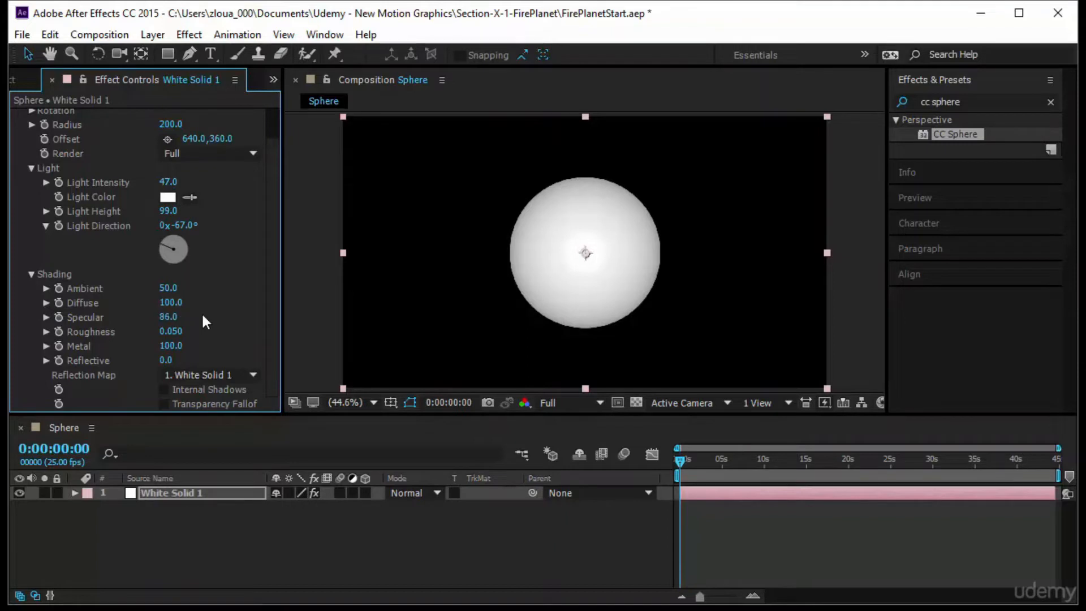
{"action": "left_click_drag", "start_coordinate": [171, 317], "coordinate": [170, 317]}
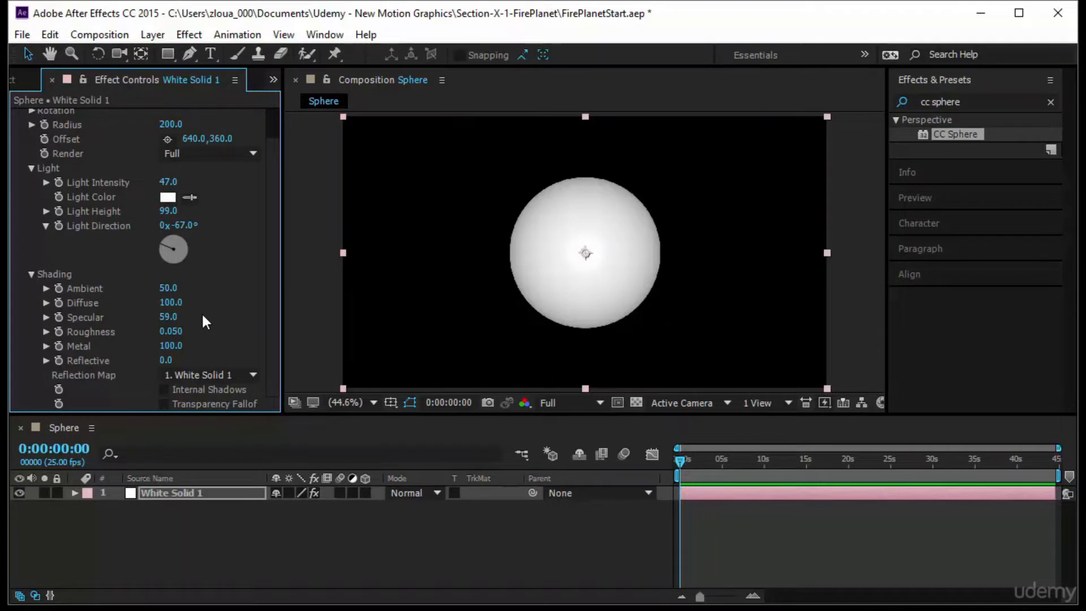
{"action": "mouse_move", "coordinate": [171, 331]}
{"action": "left_mouse_down"}
{"action": "mouse_move", "coordinate": [195, 331]}
{"action": "mouse_move", "coordinate": [162, 331]}
{"action": "mouse_move", "coordinate": [210, 332]}
{"action": "mouse_move", "coordinate": [159, 332]}
{"action": "mouse_move", "coordinate": [156, 346]}
{"action": "mouse_move", "coordinate": [186, 346]}
{"action": "left_mouse_up"}
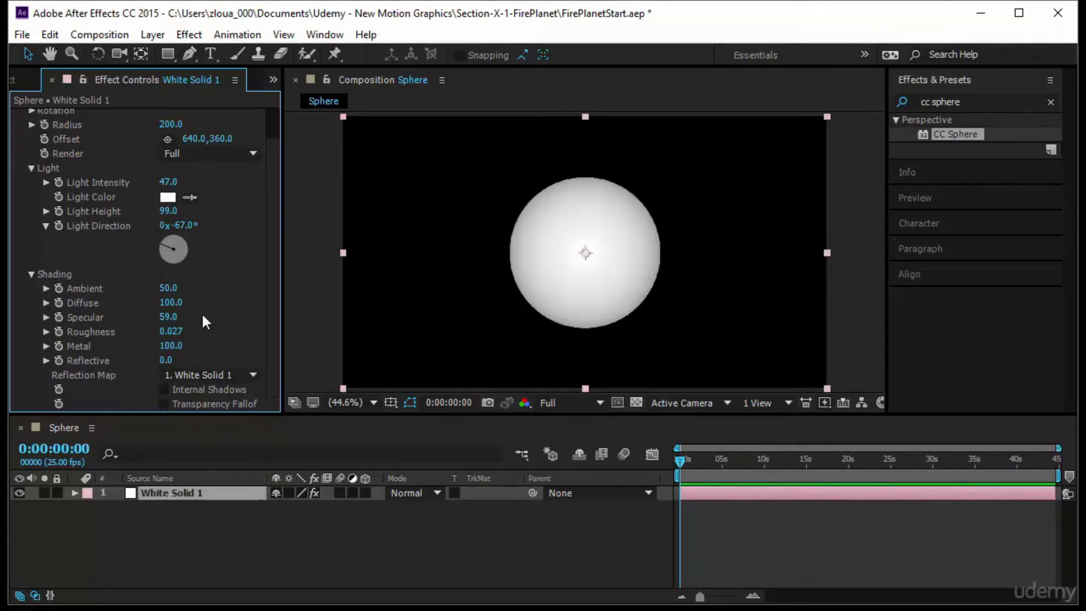
{"action": "mouse_move", "coordinate": [166, 361]}
{"action": "left_mouse_down"}
{"action": "mouse_move", "coordinate": [187, 360]}
{"action": "mouse_move", "coordinate": [161, 361]}
{"action": "left_mouse_up"}
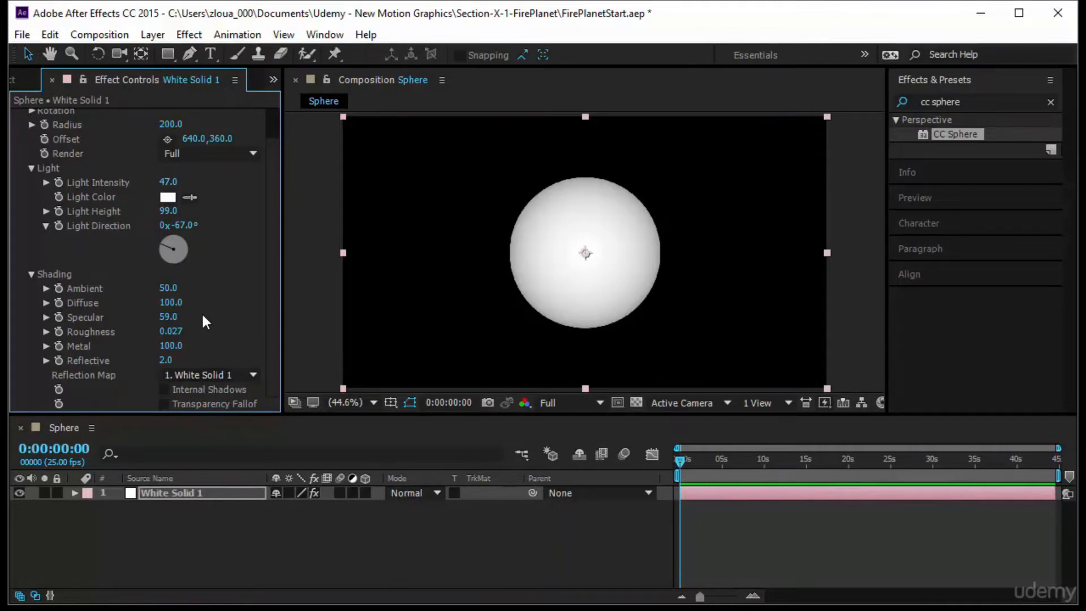
Step: Undo the recent light and shading changes on the sphere back to a light direction of -85° and light height of 40
{"action": "scroll", "coordinate": [205, 322], "scroll_direction": "up", "scroll_amount": 1}
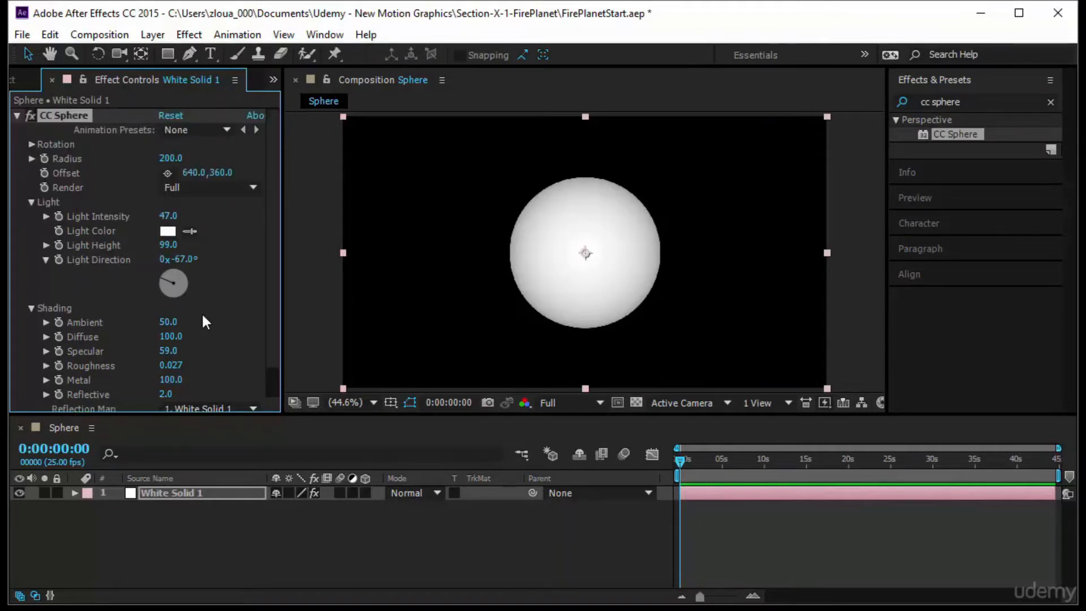
{"action": "key", "text": "ctrl+z"}
{"action": "key", "text": "ctrl+z"}
{"action": "key", "text": "ctrl+z"}
{"action": "key", "text": "ctrl+z"}
{"action": "key", "text": "ctrl+z"}
{"action": "key", "text": "ctrl+z"}
{"action": "key", "text": "ctrl+z"}
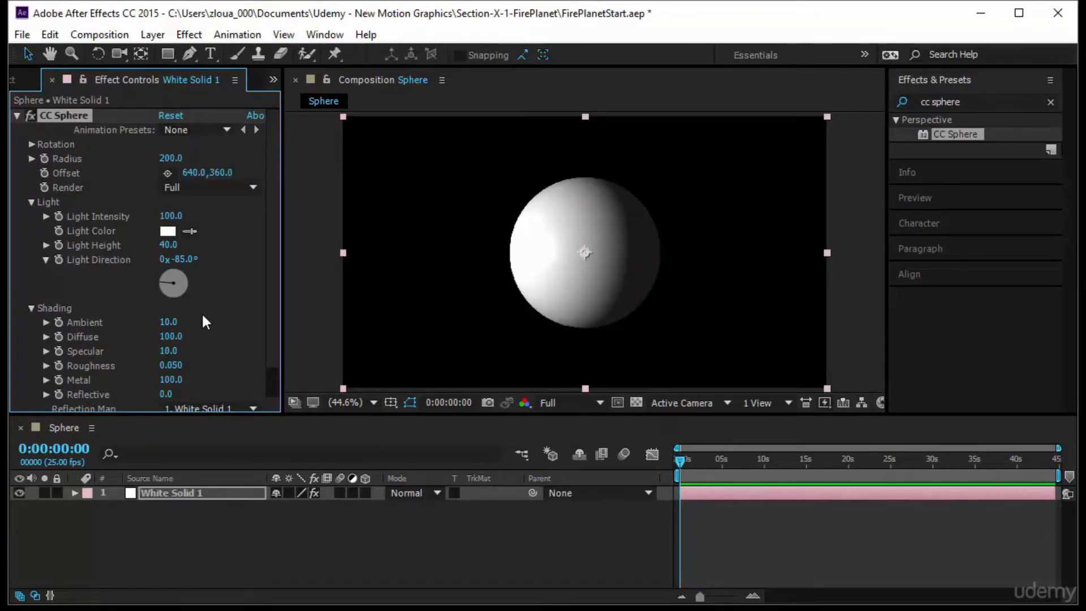
Step: Deselect the layer, hide the Mode and track matte columns in the timeline, and hide the Parent column
{"action": "key", "text": "ctrl+shift+a"}
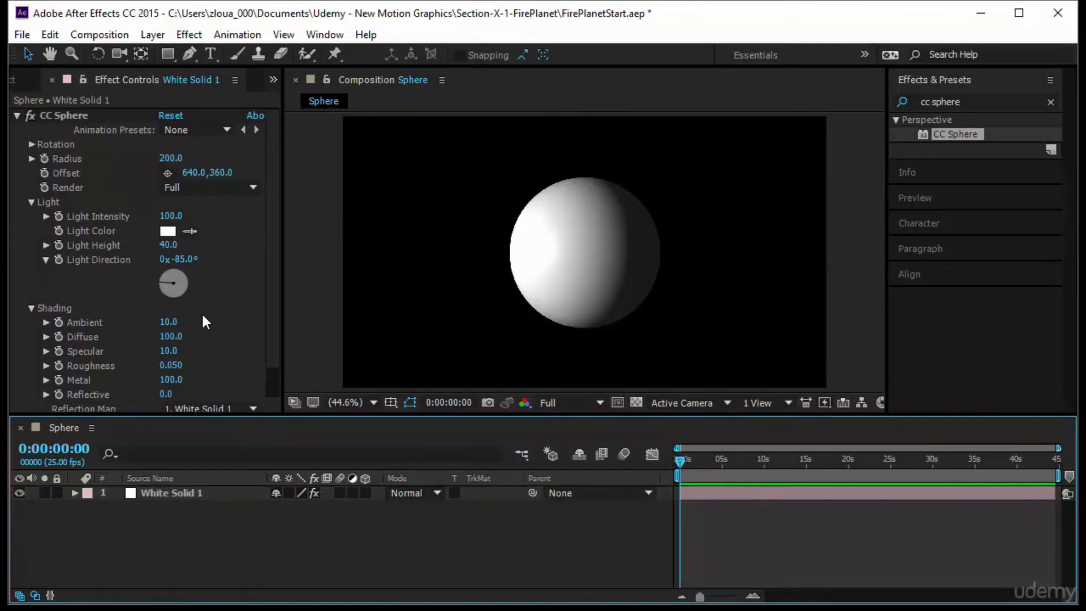
{"action": "key", "text": "F4"}
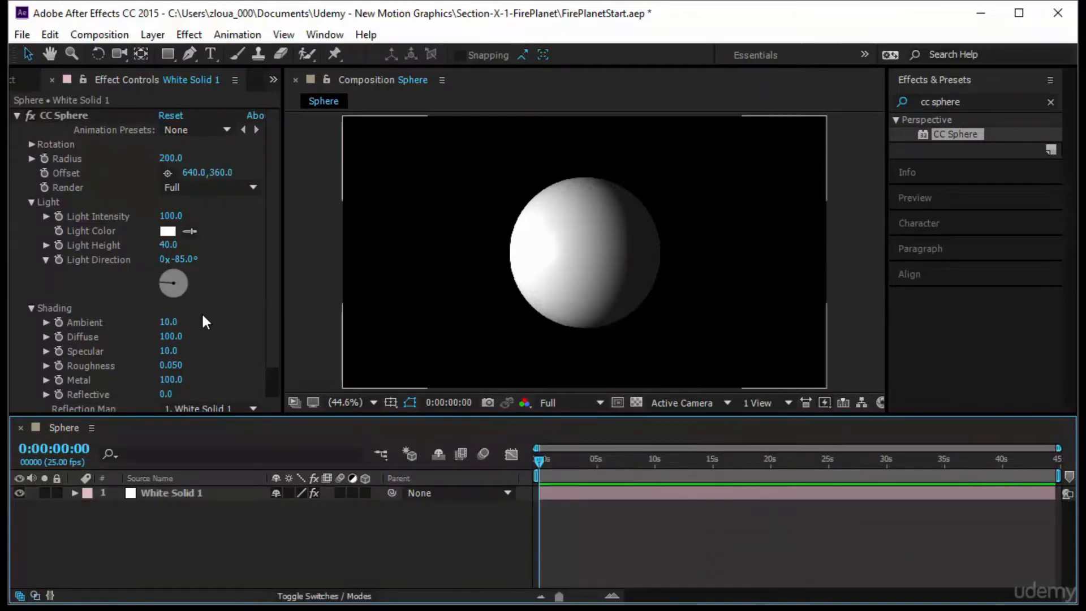
{"action": "right_click", "coordinate": [451, 478]}
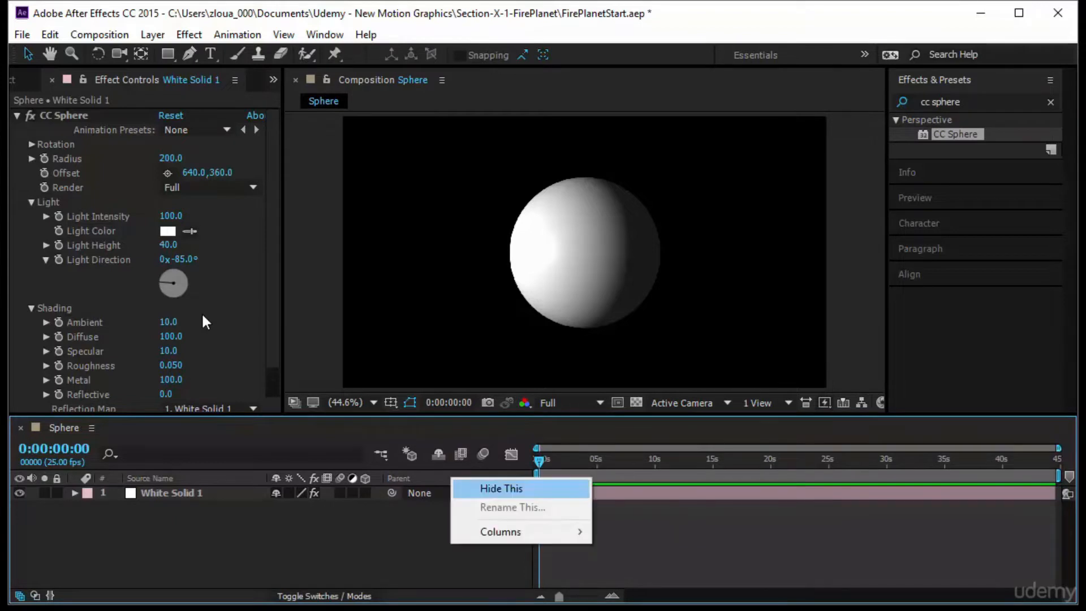
{"action": "left_click", "coordinate": [502, 489]}
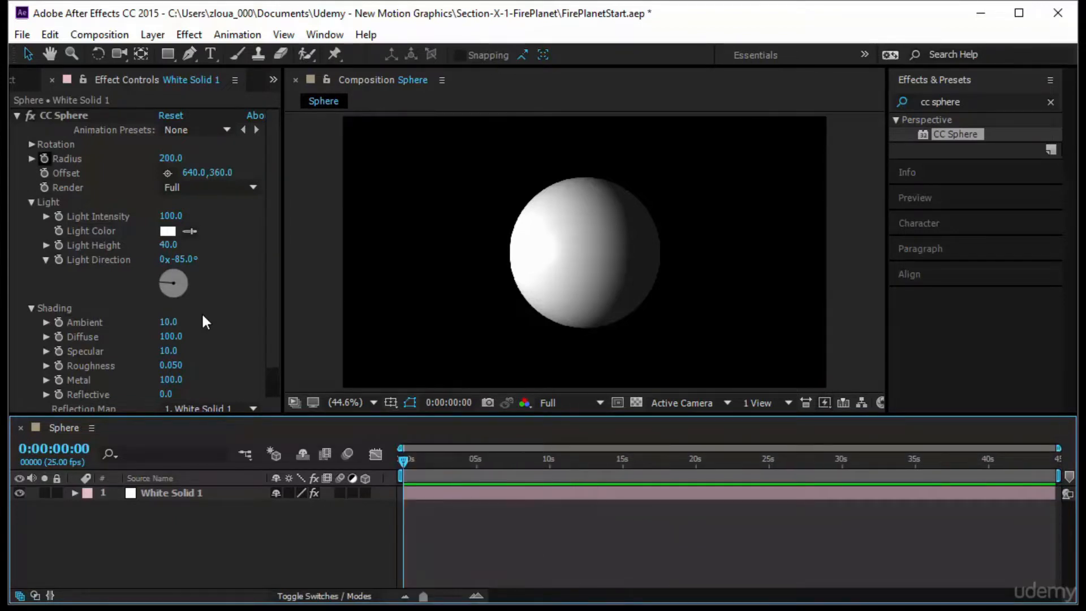
Step: Enable keyframing for the sphere's radius and offset at 0:00:00:00 and reveal both animated properties in the timeline
{"action": "left_click", "coordinate": [205, 321]}
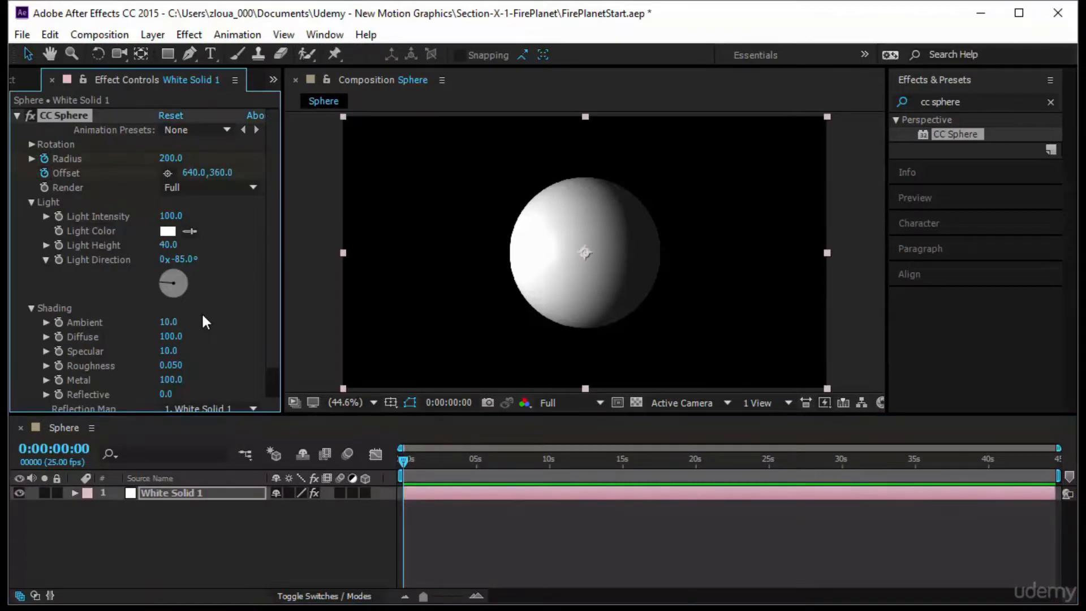
{"action": "key", "text": "u"}
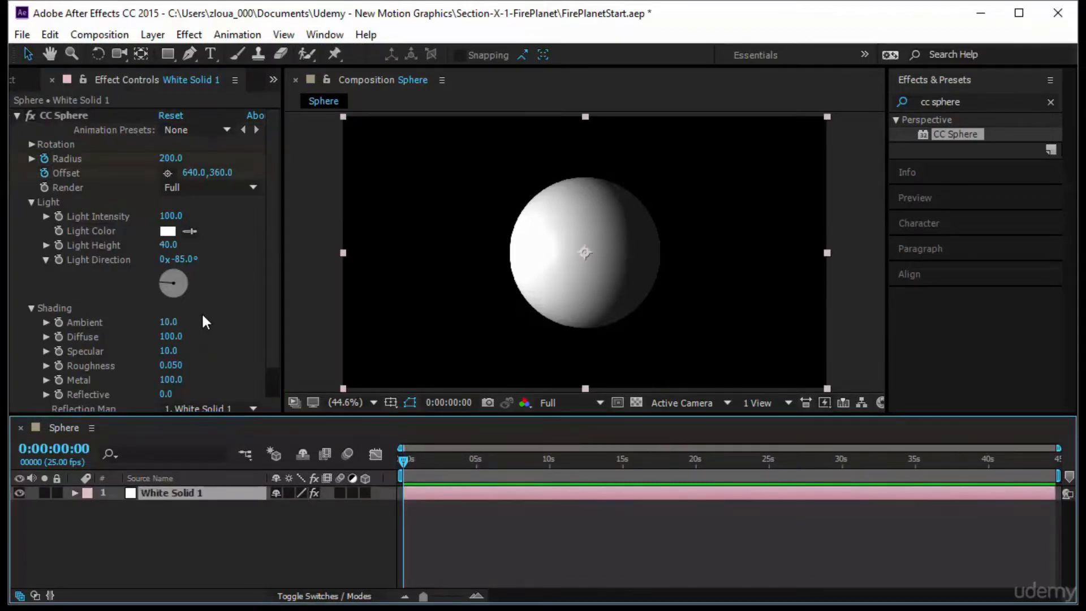
{"action": "key", "text": "u"}
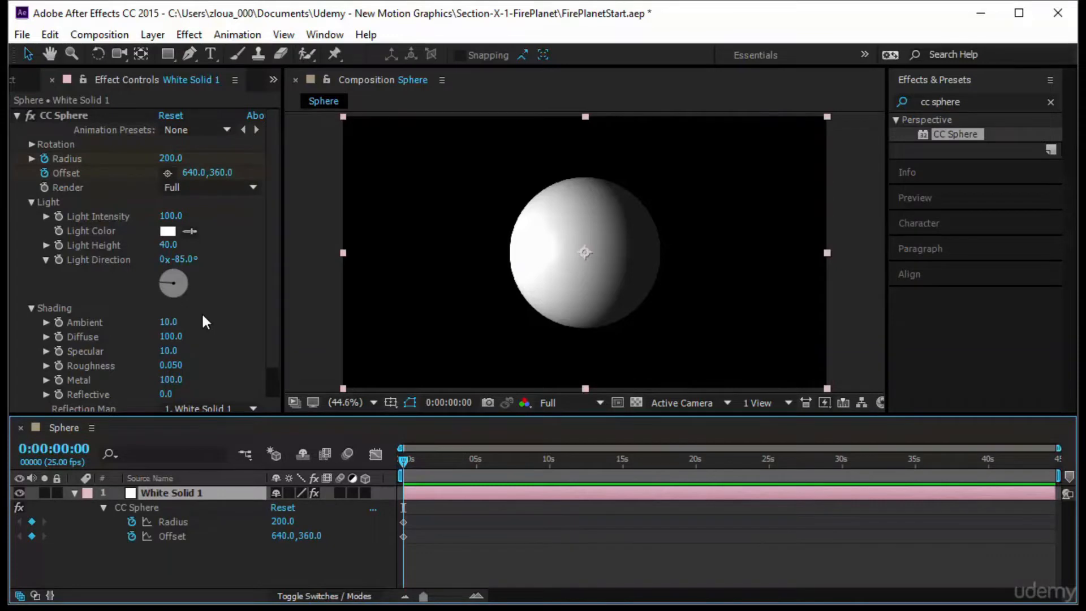
Step: Keyframe the sphere at 0:00:03:02 with a radius of 122 and an offset of 959, 125
{"action": "key", "text": "space"}
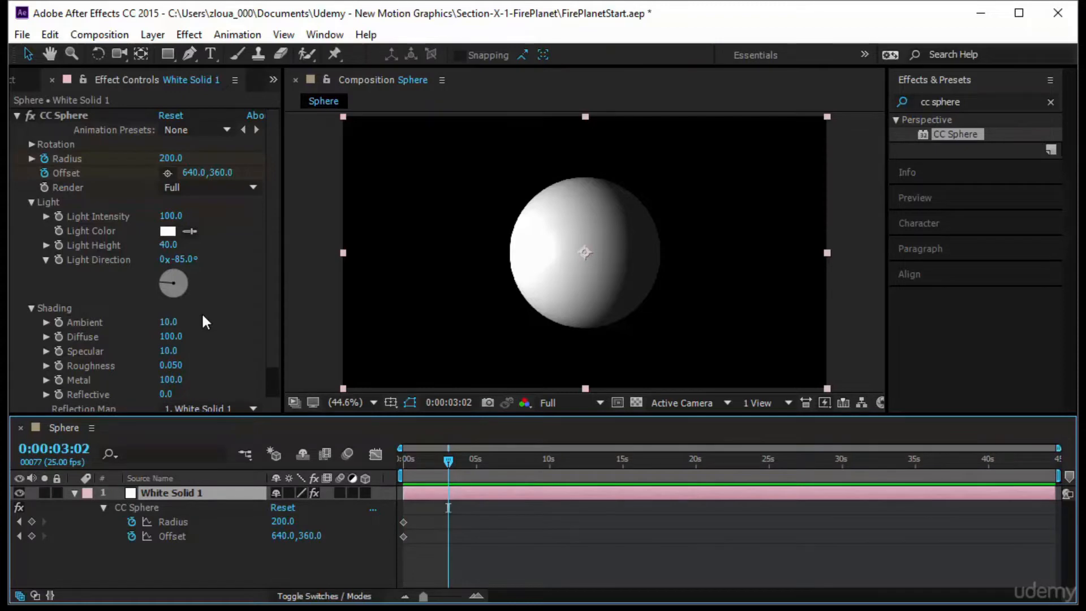
{"action": "left_click_drag", "start_coordinate": [283, 521], "coordinate": [217, 522]}
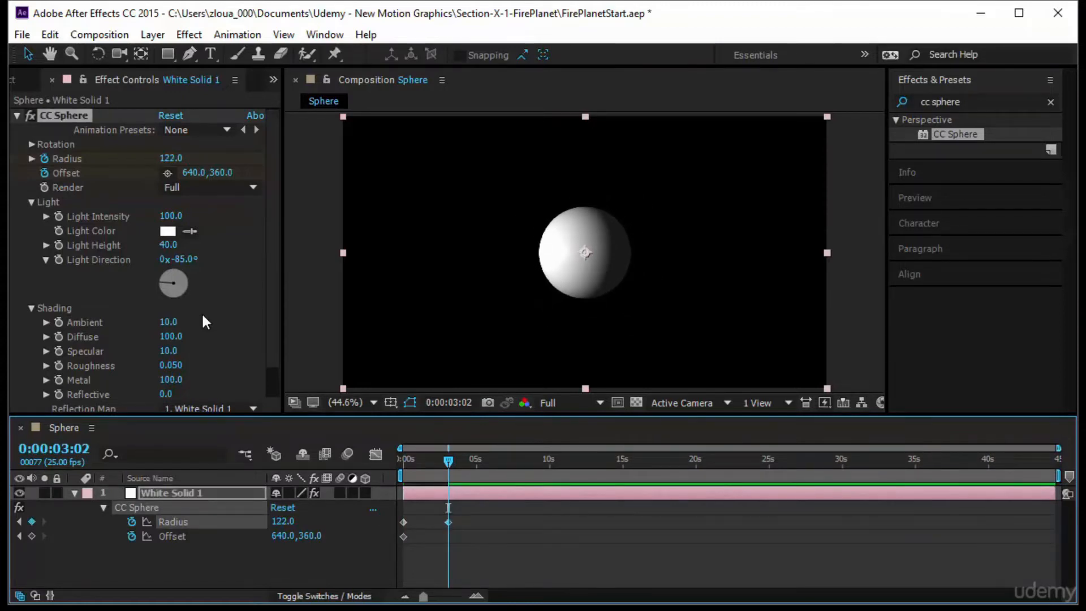
{"action": "left_click_drag", "start_coordinate": [283, 536], "coordinate": [463, 536]}
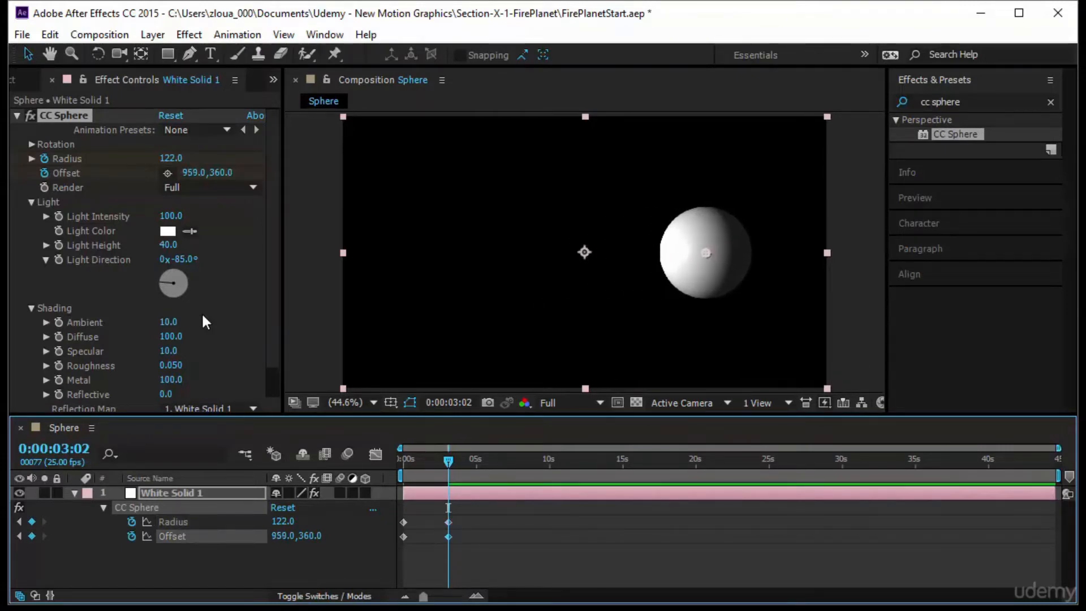
{"action": "left_click_drag", "start_coordinate": [310, 536], "coordinate": [177, 536]}
Step: Set the sphere's offset keyframe at 0:00:00:00 to 220, 423
{"action": "key", "text": "Home"}
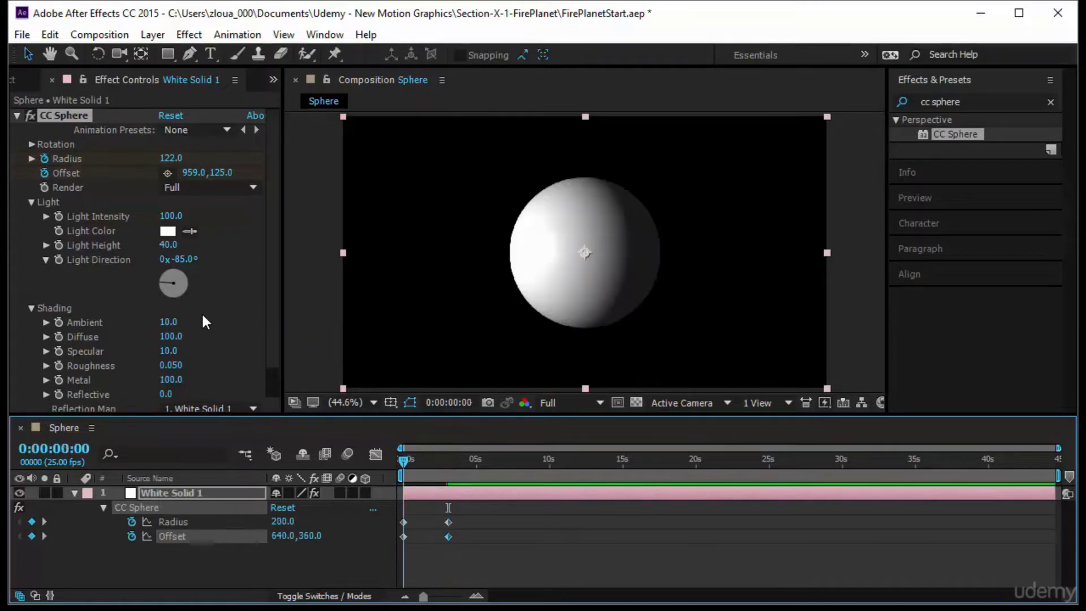
{"action": "left_click_drag", "start_coordinate": [280, 536], "coordinate": [152, 535]}
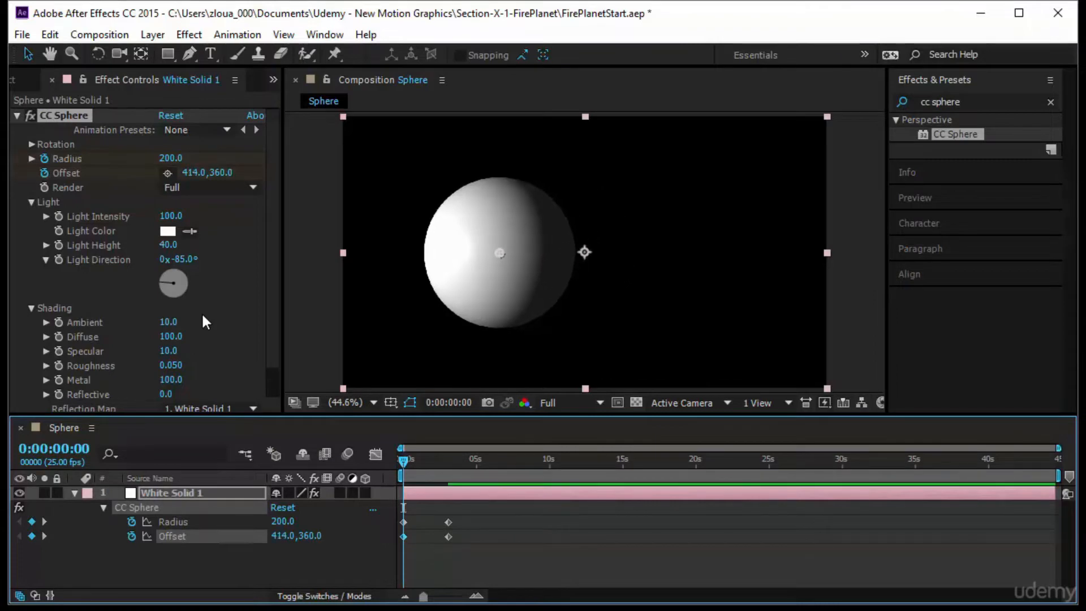
{"action": "left_click_drag", "start_coordinate": [310, 536], "coordinate": [346, 535]}
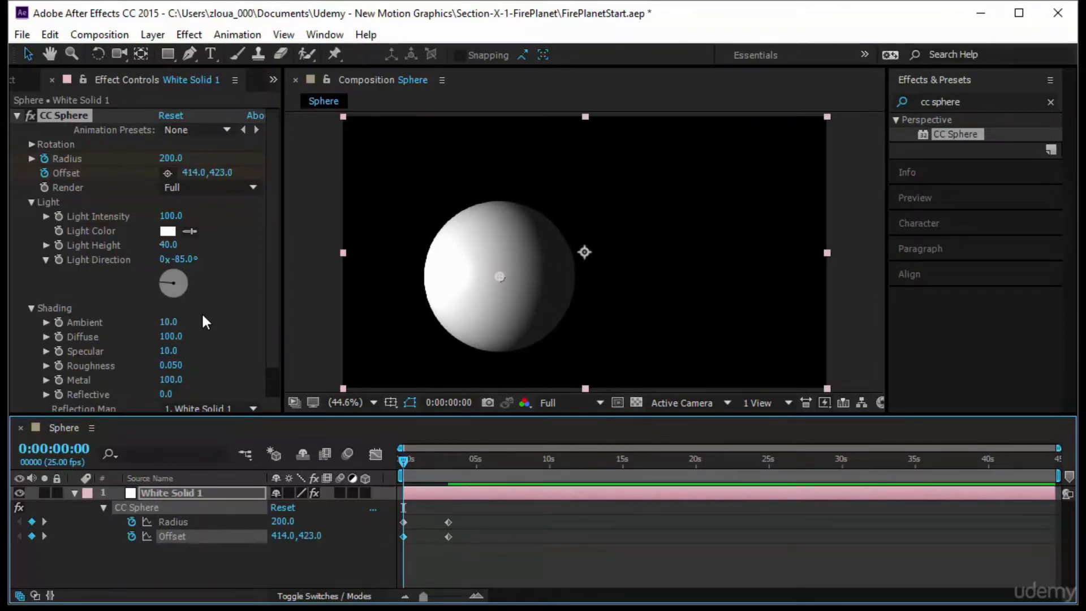
{"action": "left_click_drag", "start_coordinate": [280, 536], "coordinate": [170, 536]}
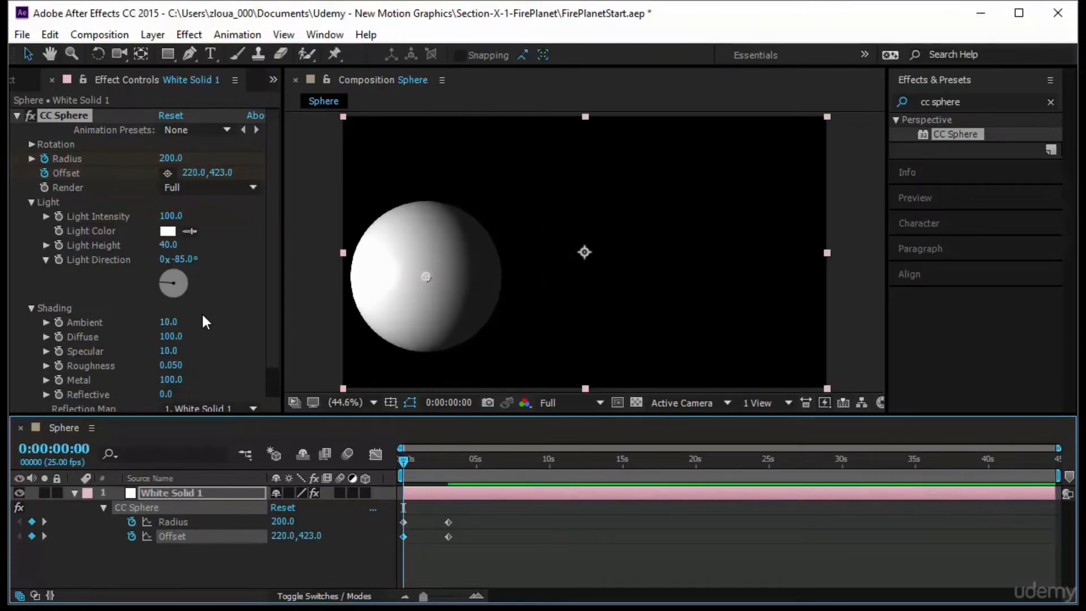
Step: End the work area at about 5 seconds and preview the sphere's radius and offset animation
{"action": "mouse_move", "coordinate": [403, 460]}
{"action": "left_mouse_down"}
{"action": "mouse_move", "coordinate": [475, 460]}
{"action": "mouse_move", "coordinate": [403, 460]}
{"action": "left_mouse_up"}
{"action": "key", "text": "n"}
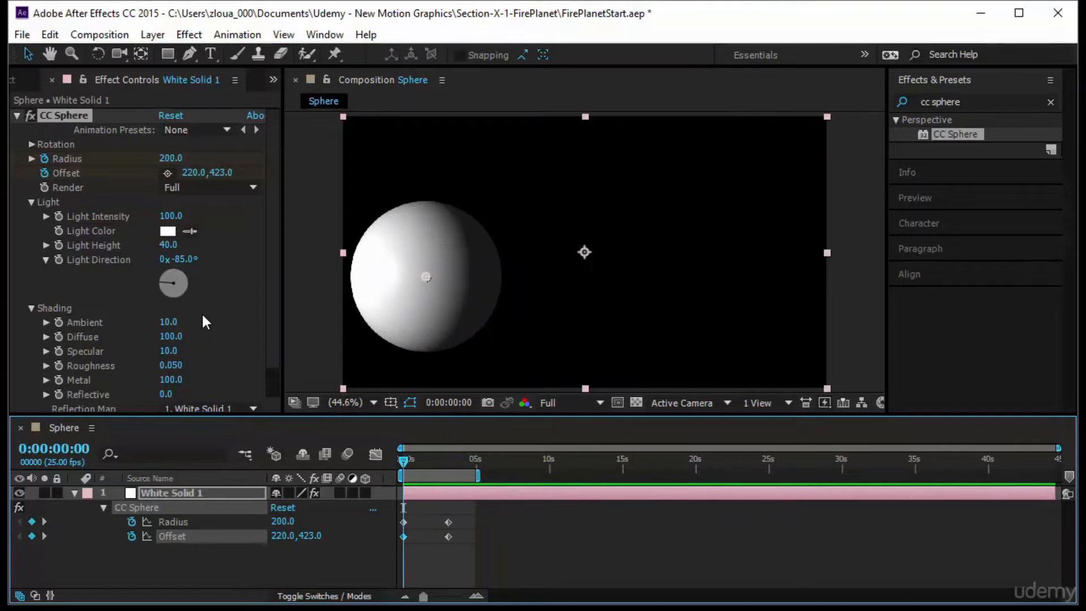
{"action": "key", "text": "space"}
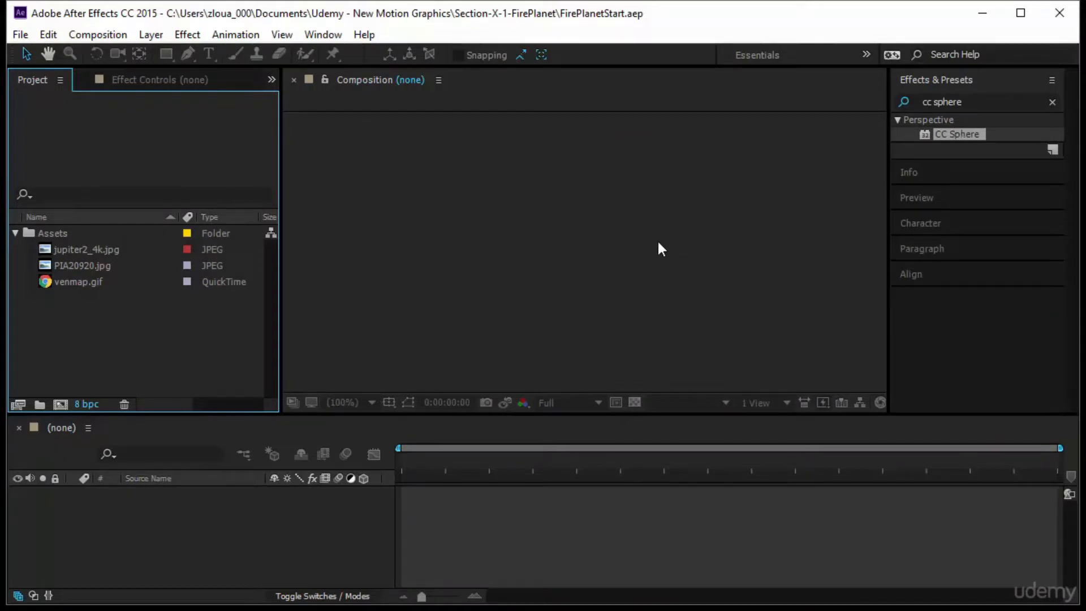
Step: Create a composition named TheGlobe with the HDV/HDTV 720 25 preset and a duration of 0:00:05:00
{"action": "left_click", "coordinate": [60, 405]}
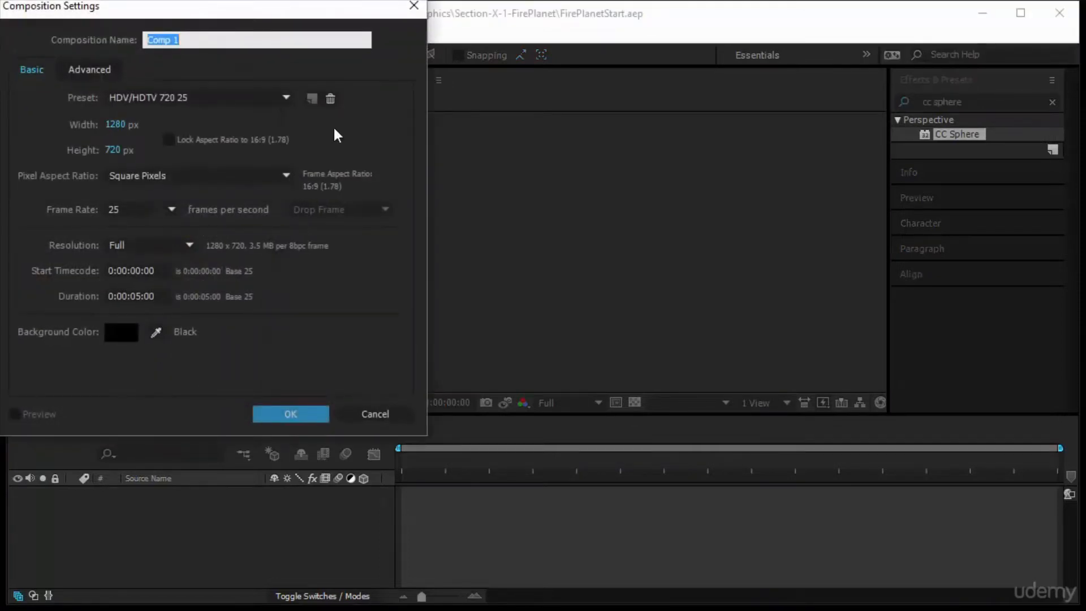
{"action": "type", "text": "TheGlobe"}
{"action": "left_click", "coordinate": [314, 419]}
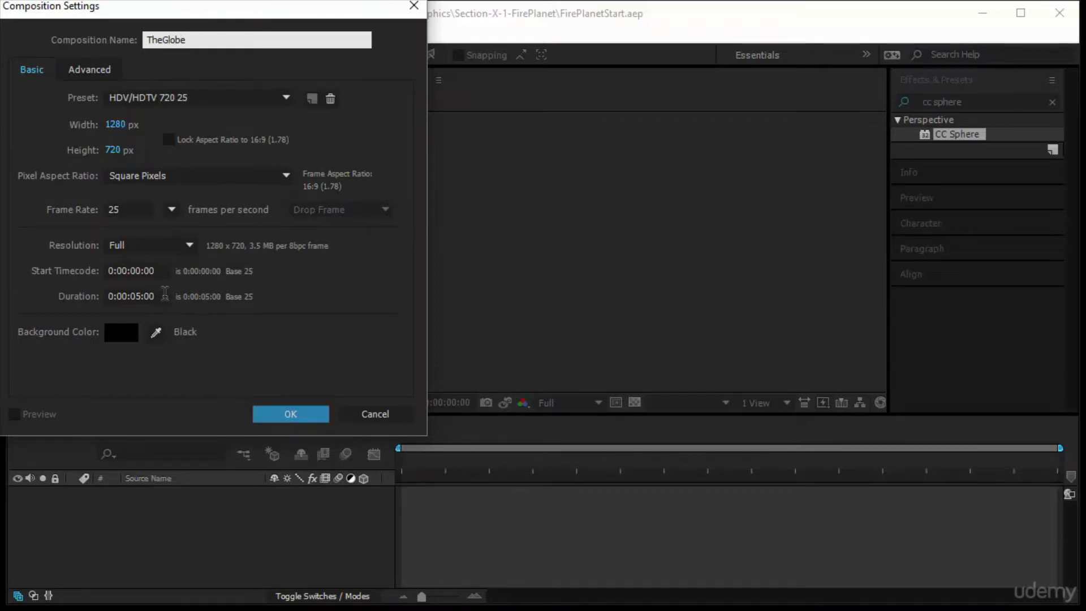
{"action": "left_click_drag", "start_coordinate": [164, 296], "coordinate": [117, 284]}
{"action": "left_click", "coordinate": [261, 416]}
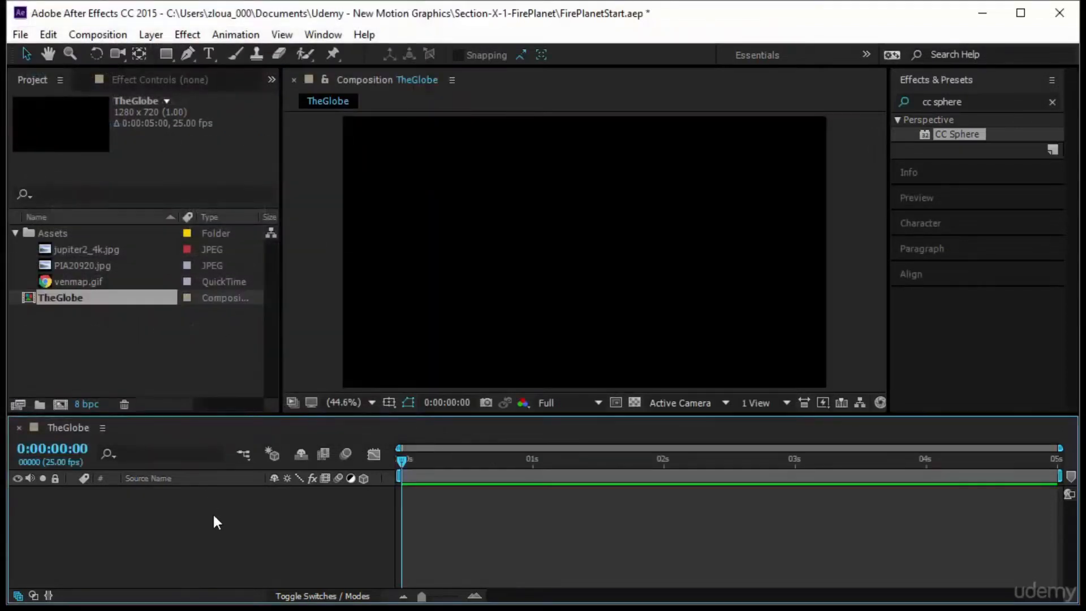
Step: Compare the thumbnails of the venmap.gif and jupiter2_4k.jpg texture maps in the Assets folder
{"action": "left_click", "coordinate": [79, 281]}
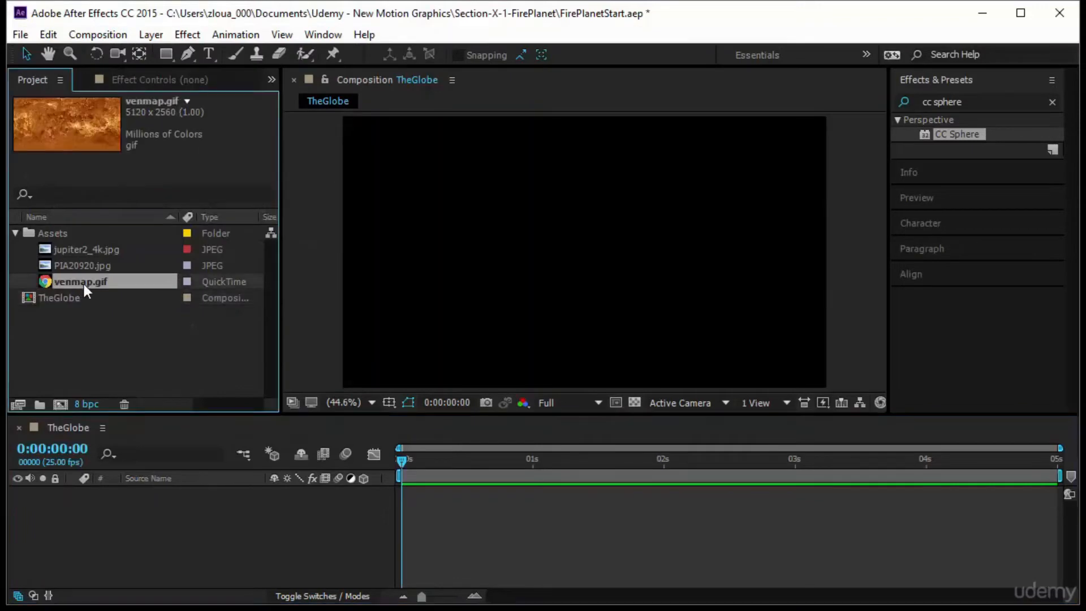
{"action": "left_click", "coordinate": [125, 250]}
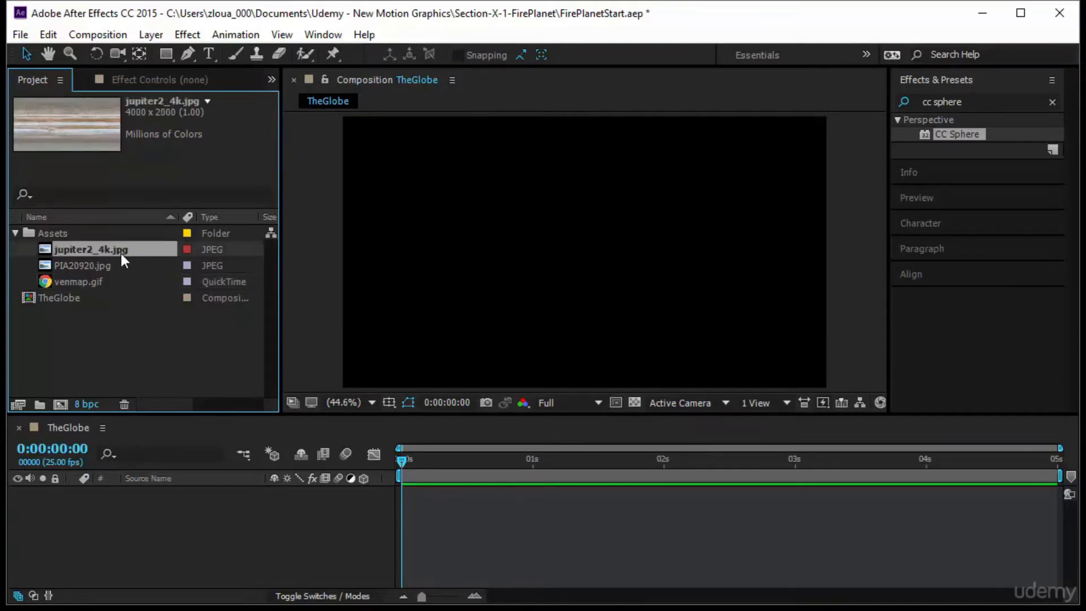
{"action": "left_click", "coordinate": [123, 280]}
{"action": "left_click", "coordinate": [131, 250]}
{"action": "left_click", "coordinate": [127, 282]}
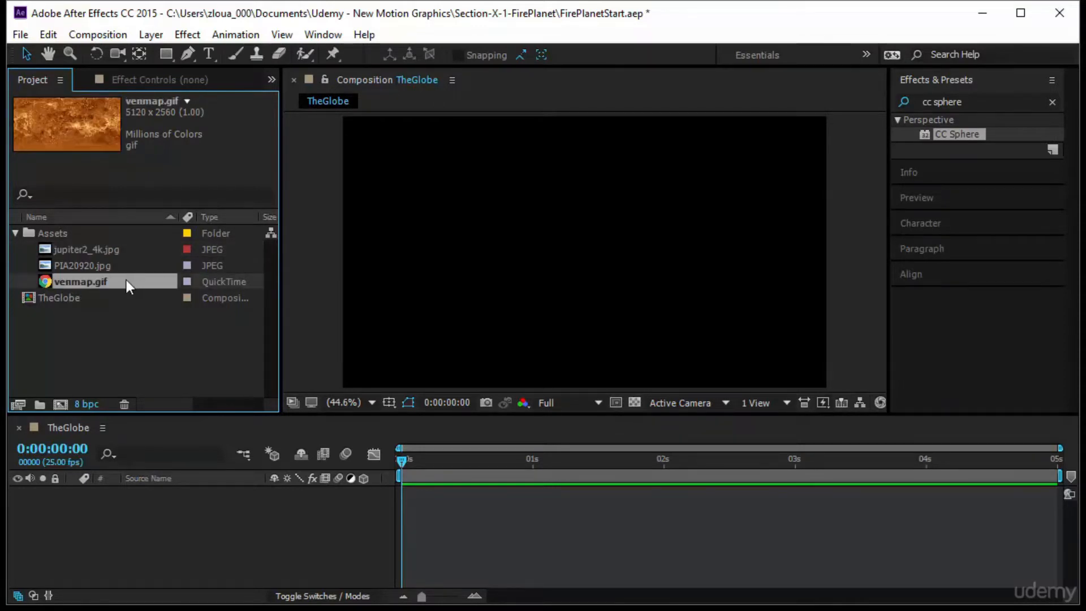
Step: Add venmap.gif as a layer in TheGlobe and scale it to fit the composition
{"action": "left_click_drag", "start_coordinate": [126, 279], "coordinate": [128, 511]}
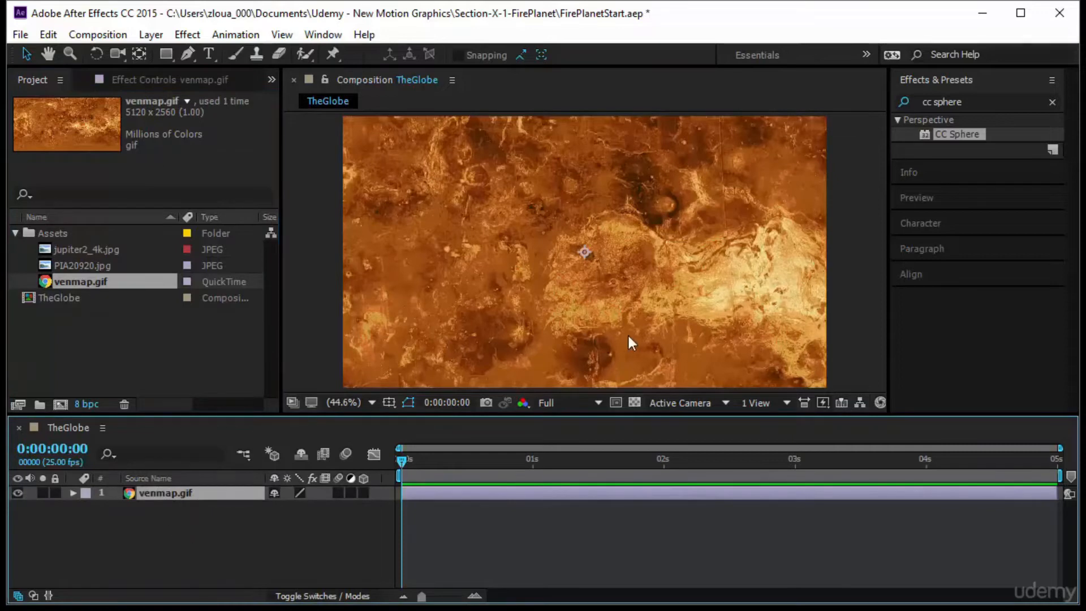
{"action": "scroll", "coordinate": [627, 336], "scroll_direction": "down", "scroll_amount": 4}
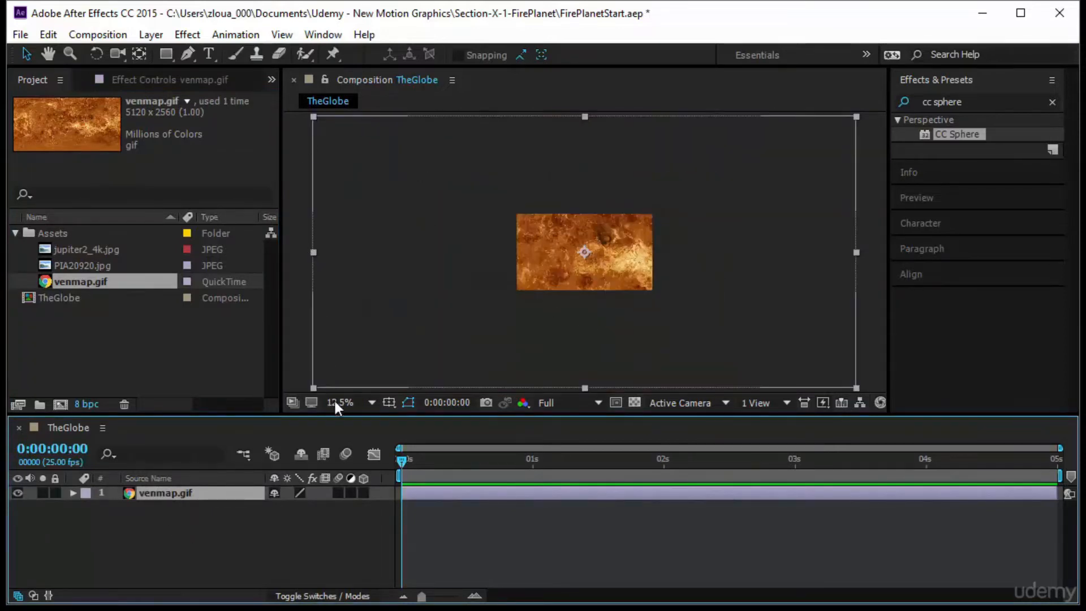
{"action": "left_click", "coordinate": [204, 543]}
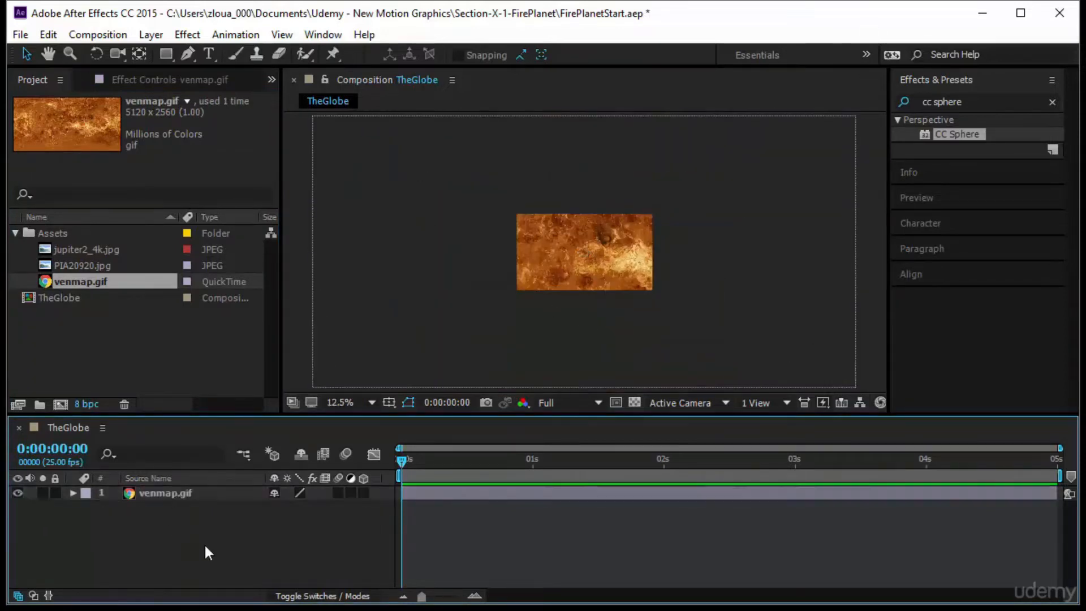
{"action": "right_click", "coordinate": [211, 493]}
{"action": "mouse_move", "coordinate": [303, 157]}
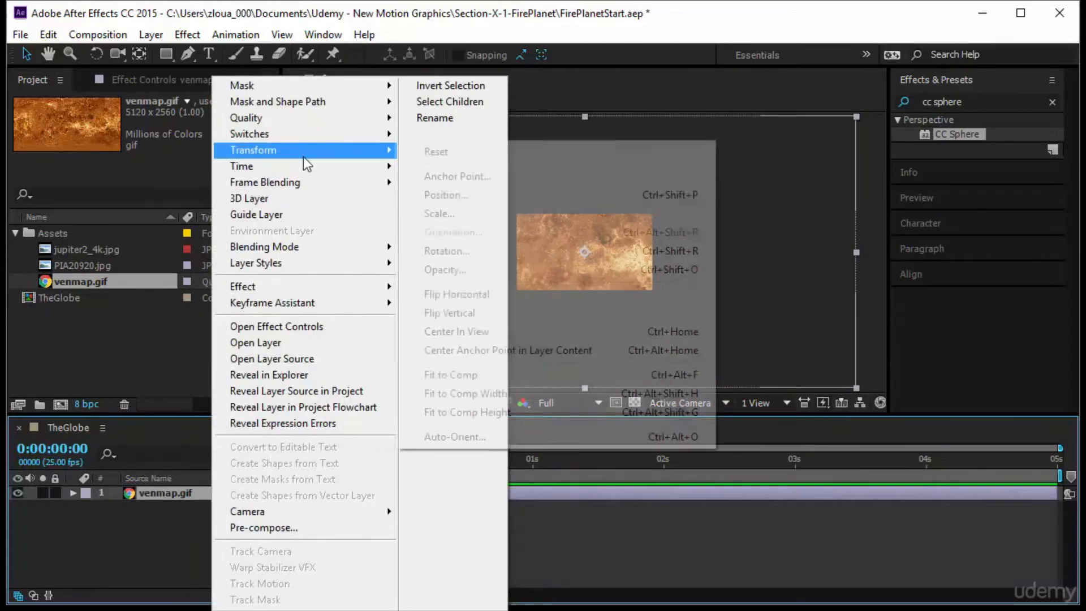
{"action": "left_click", "coordinate": [505, 374]}
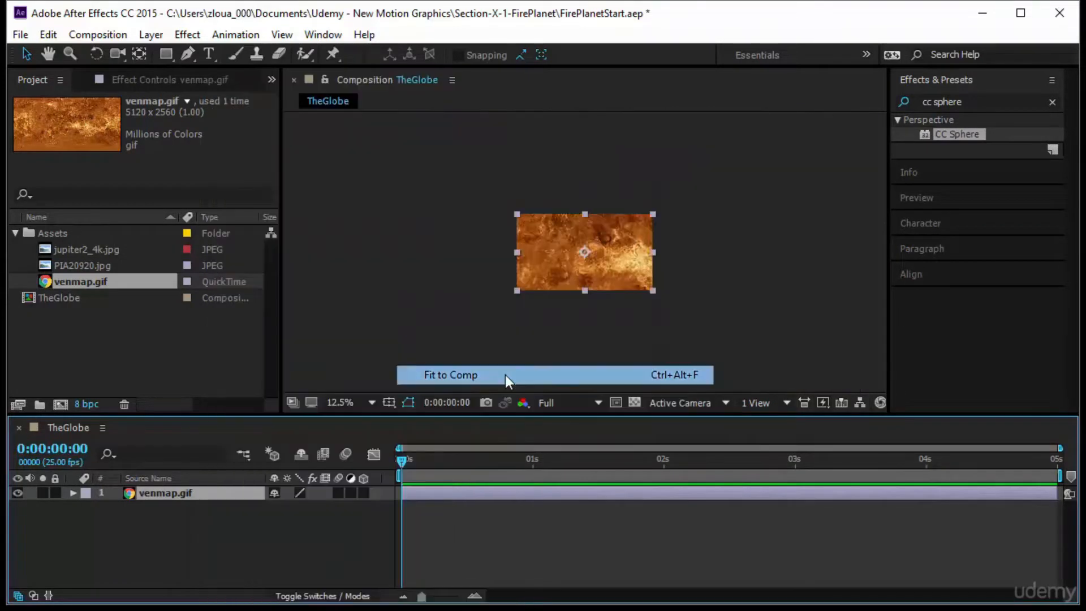
Step: Pre-compose the venmap.gif layer as Surface 1, moving all attributes into the new composition and opening it
{"action": "right_click", "coordinate": [242, 490]}
{"action": "left_click", "coordinate": [267, 527]}
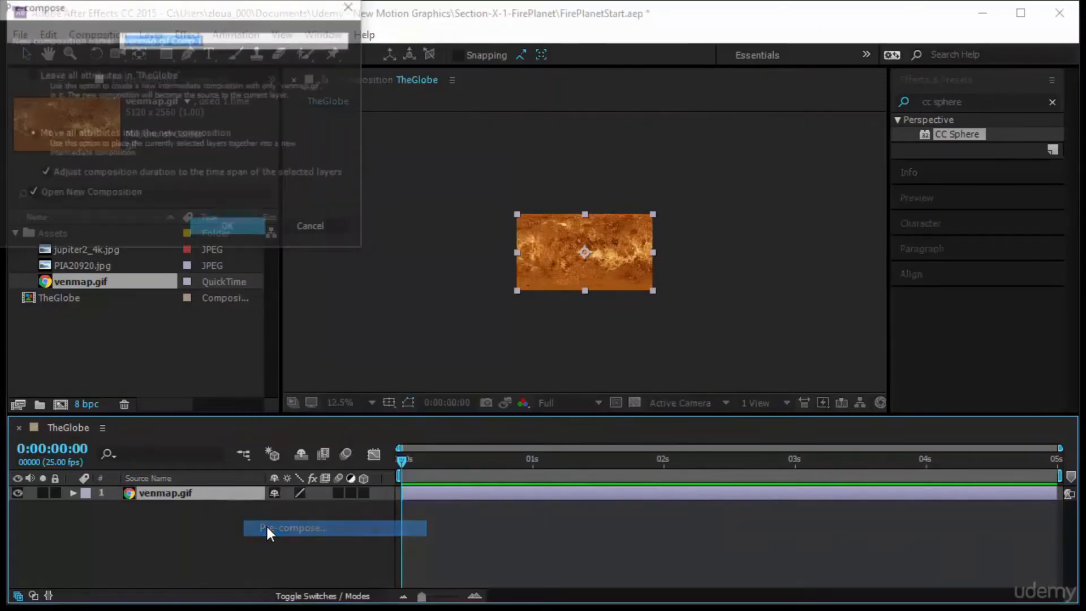
{"action": "type", "text": "Surface 1"}
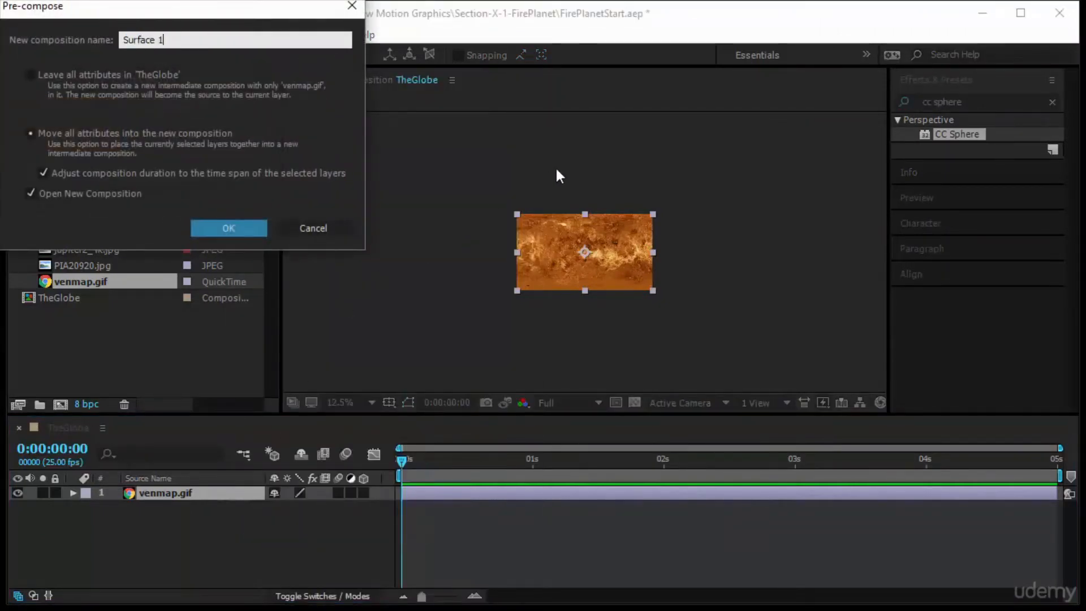
{"action": "key", "text": "Return"}
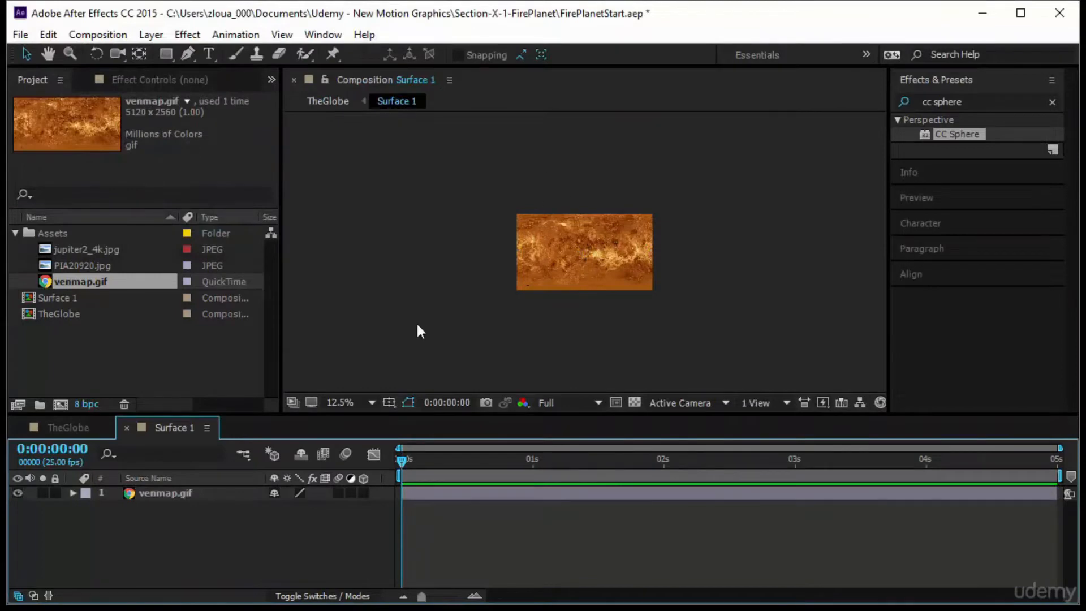
Step: Compare the TheGlobe and Surface 1 compositions, viewing the full map inside Surface 1
{"action": "left_click", "coordinate": [67, 427]}
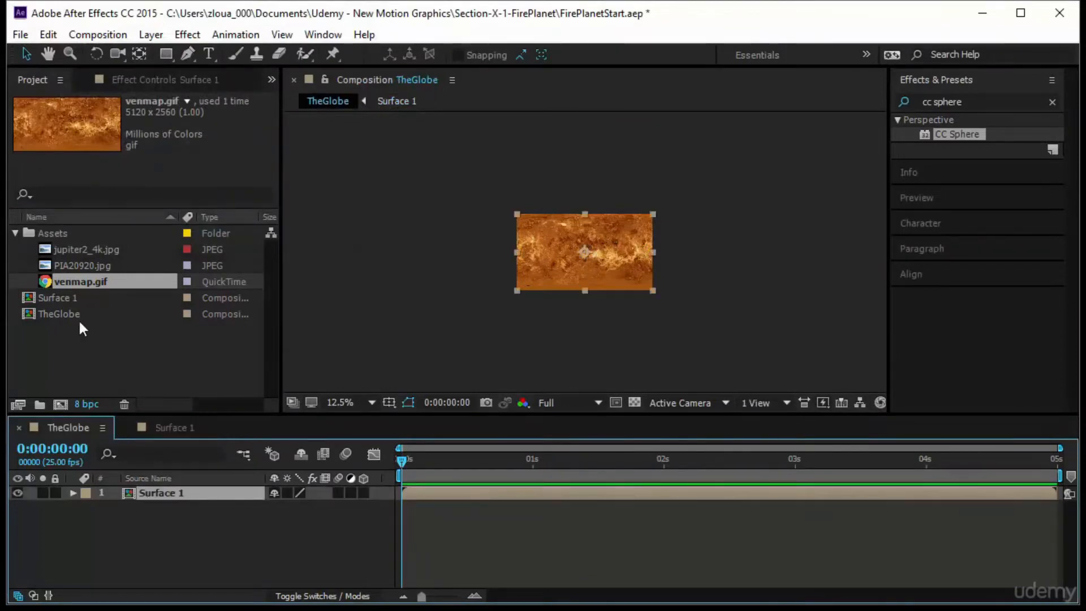
{"action": "left_click", "coordinate": [176, 427]}
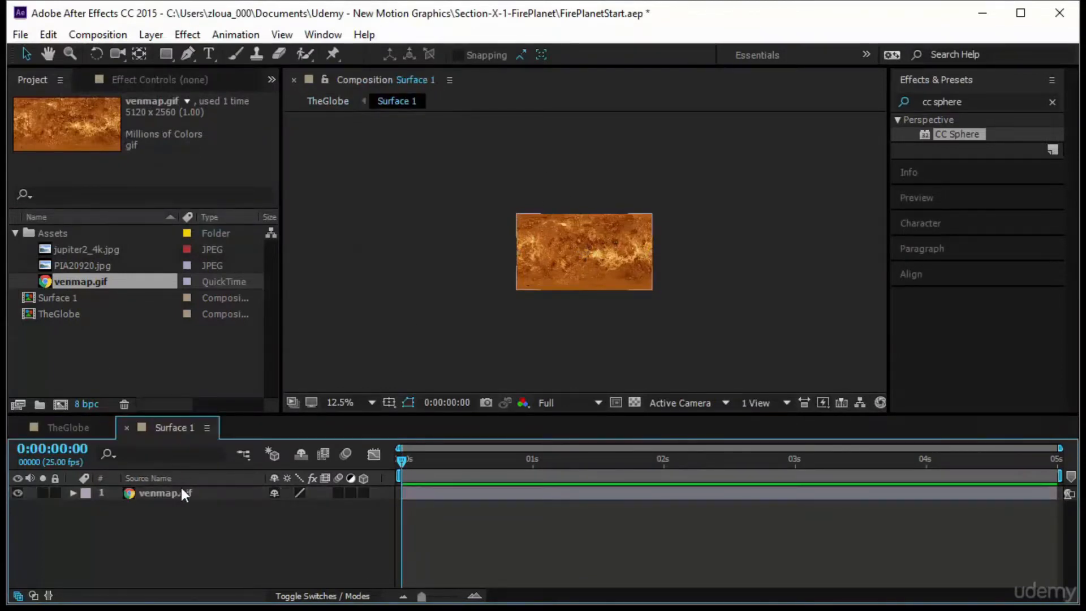
{"action": "left_click", "coordinate": [354, 400]}
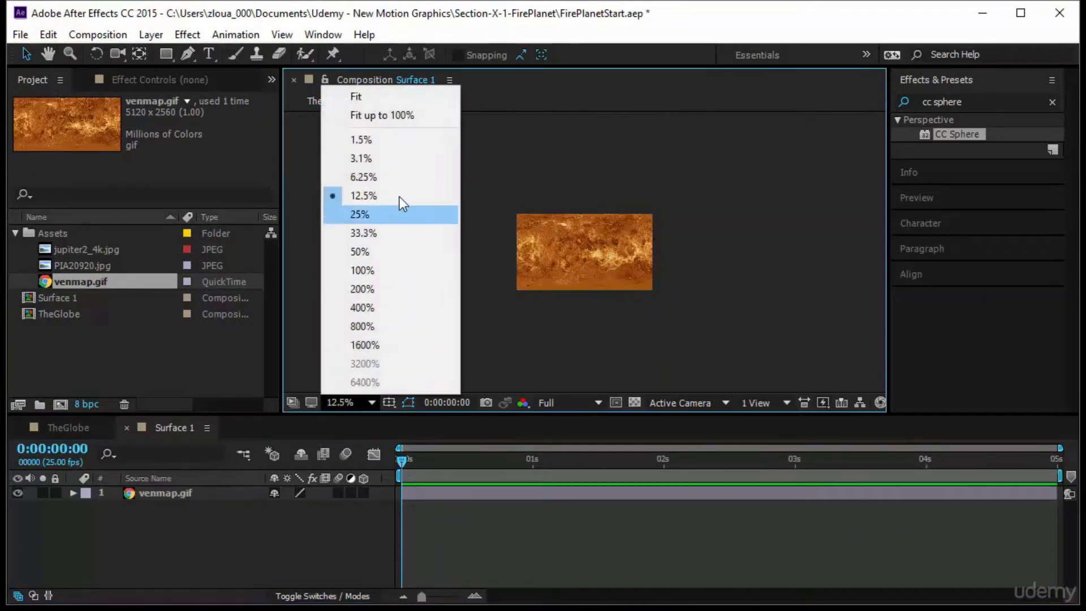
{"action": "left_click", "coordinate": [405, 114]}
{"action": "left_click", "coordinate": [69, 427]}
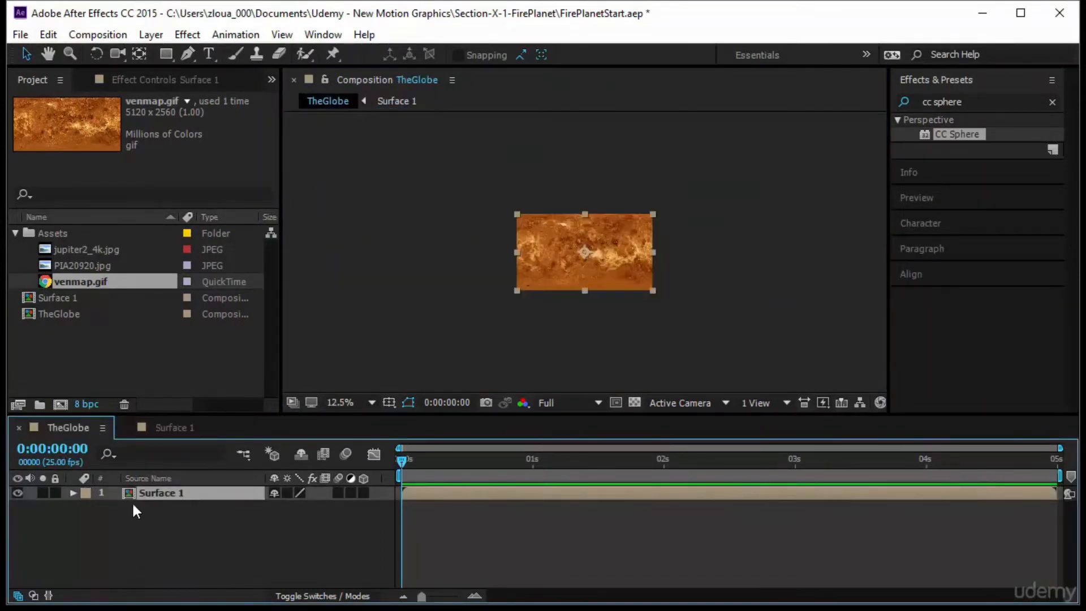
{"action": "left_click", "coordinate": [180, 431]}
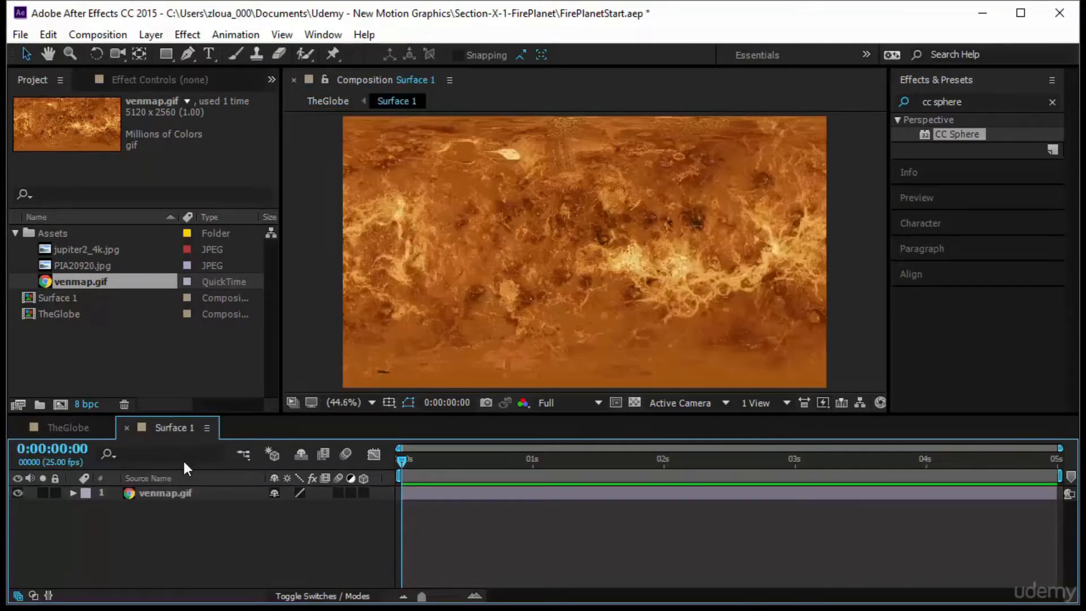
Step: Apply the CC Sphere effect to the Surface 1 layer in TheGlobe
{"action": "left_click", "coordinate": [72, 428]}
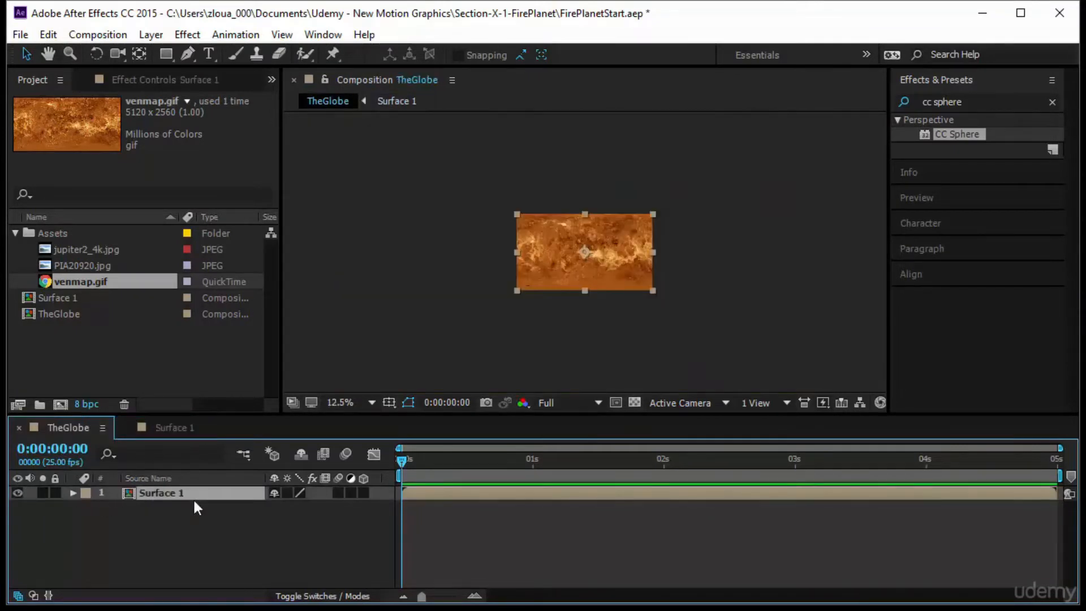
{"action": "left_click_drag", "start_coordinate": [956, 134], "coordinate": [198, 487]}
{"action": "left_click", "coordinate": [357, 399]}
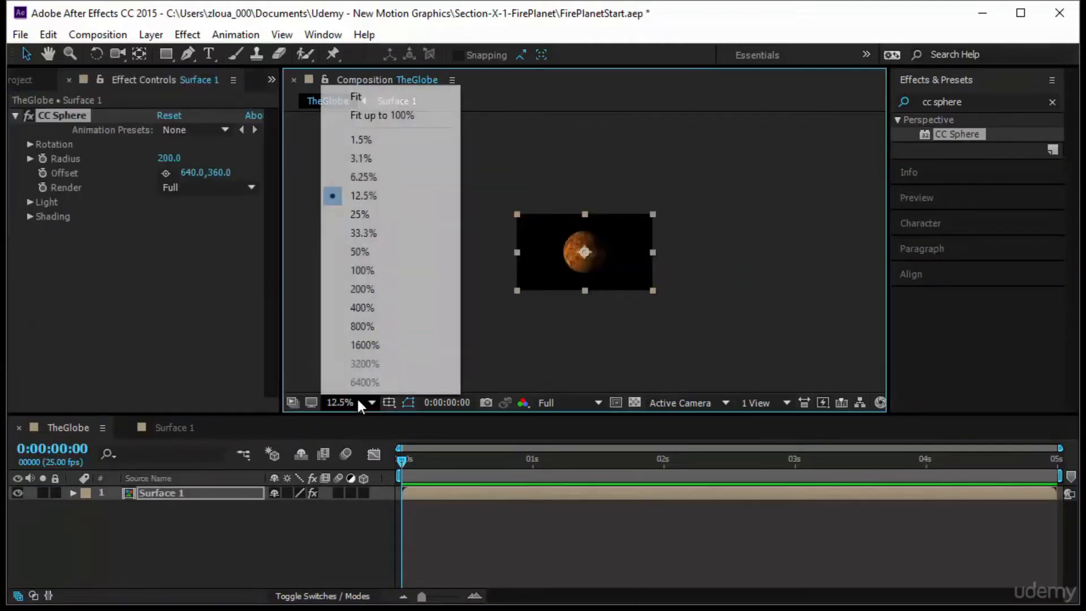
{"action": "left_click", "coordinate": [417, 117]}
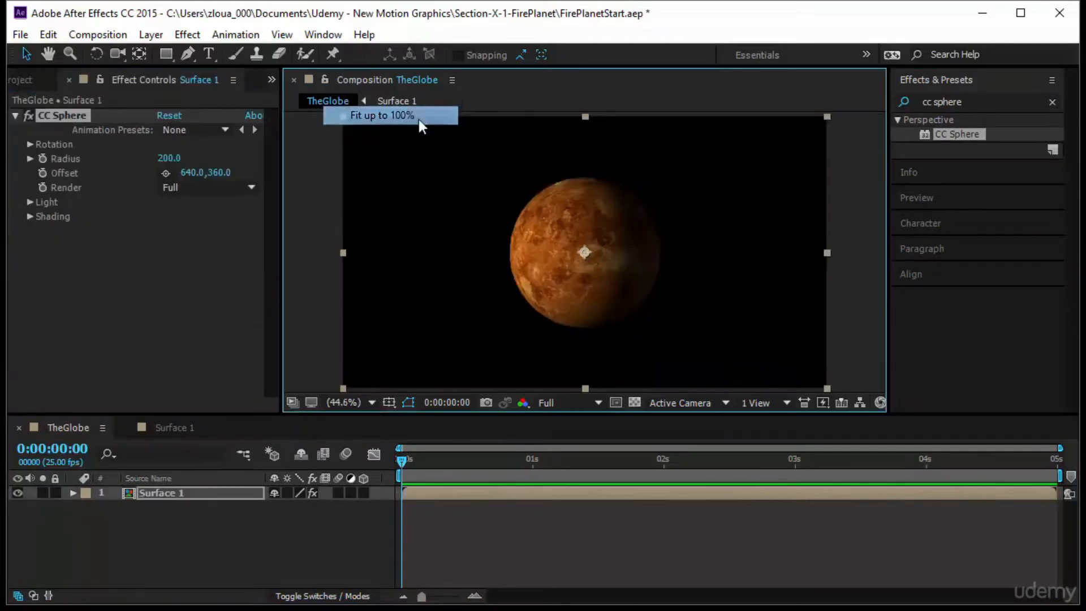
{"action": "left_click", "coordinate": [869, 236]}
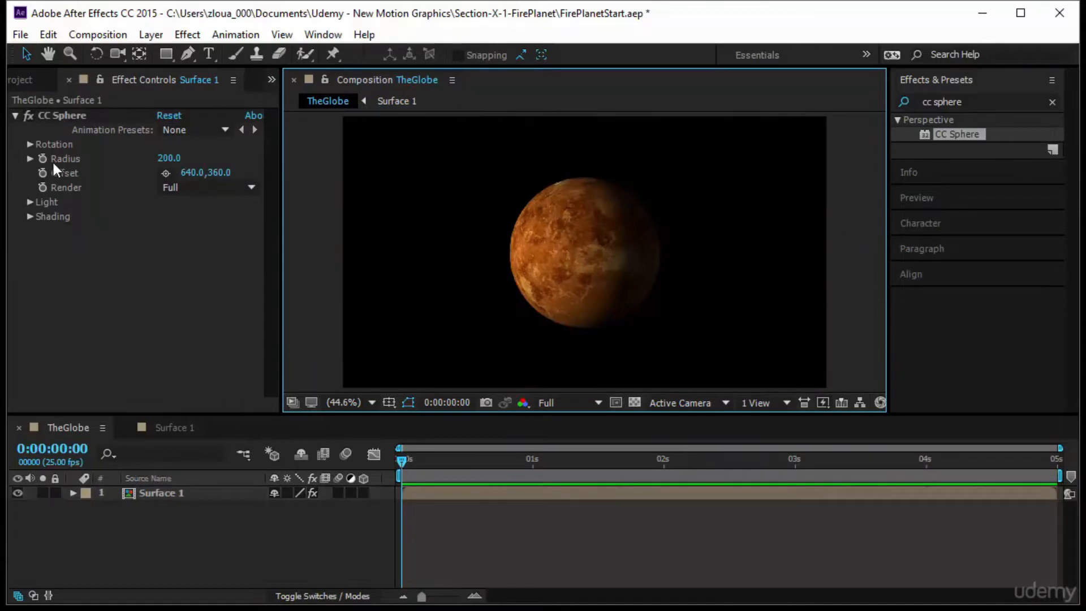
Step: Try the sphere's Rotation X at -11° and Rotation Y at -34°, and undo both changes
{"action": "left_click", "coordinate": [30, 144]}
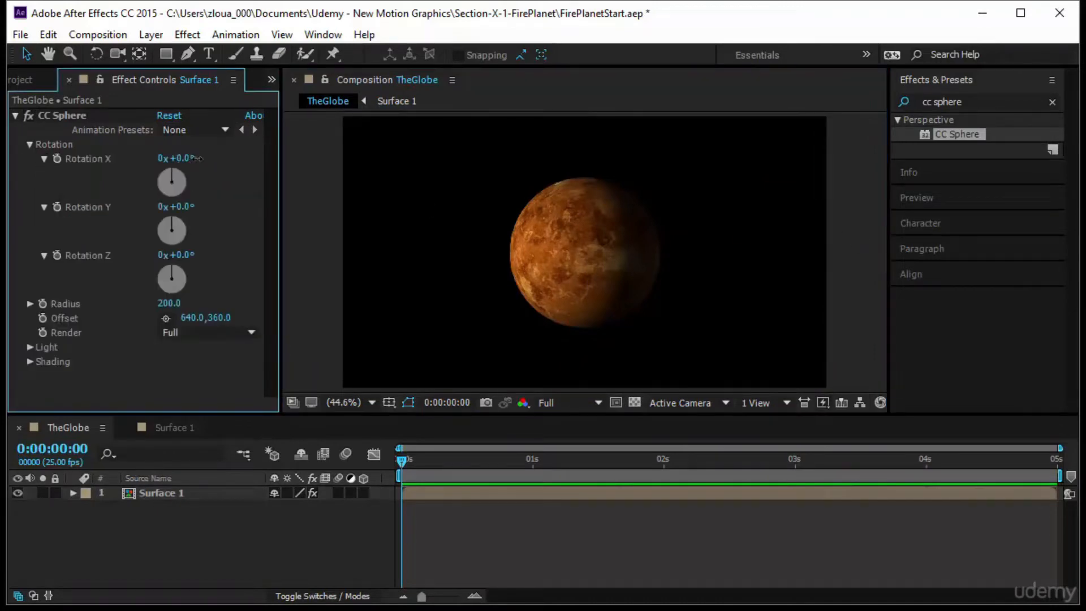
{"action": "mouse_move", "coordinate": [195, 158]}
{"action": "left_mouse_down"}
{"action": "mouse_move", "coordinate": [268, 158]}
{"action": "mouse_move", "coordinate": [189, 158]}
{"action": "left_mouse_up"}
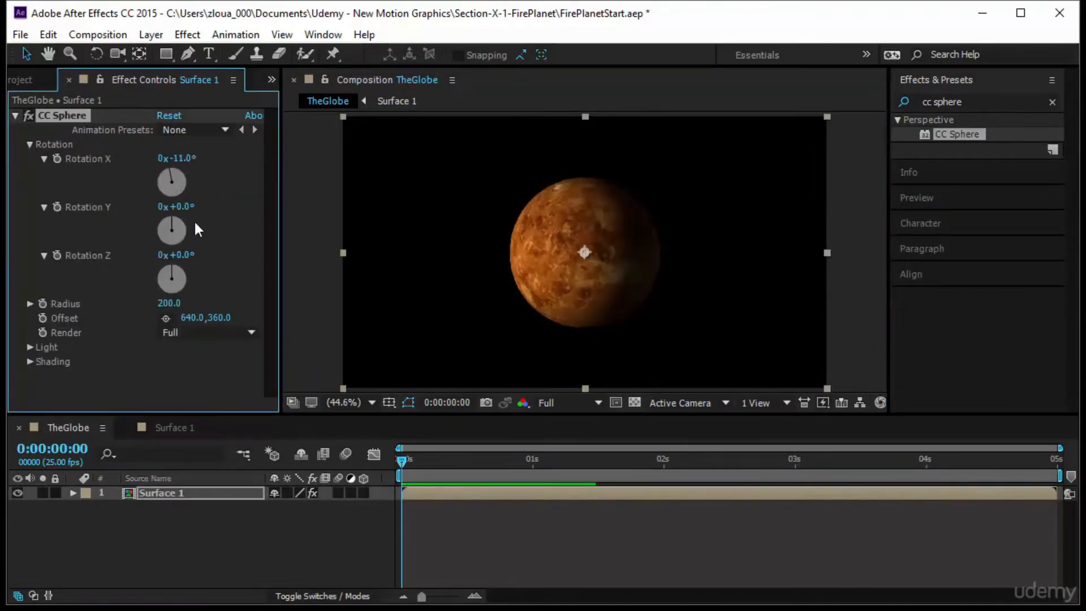
{"action": "left_click_drag", "start_coordinate": [182, 207], "coordinate": [218, 259]}
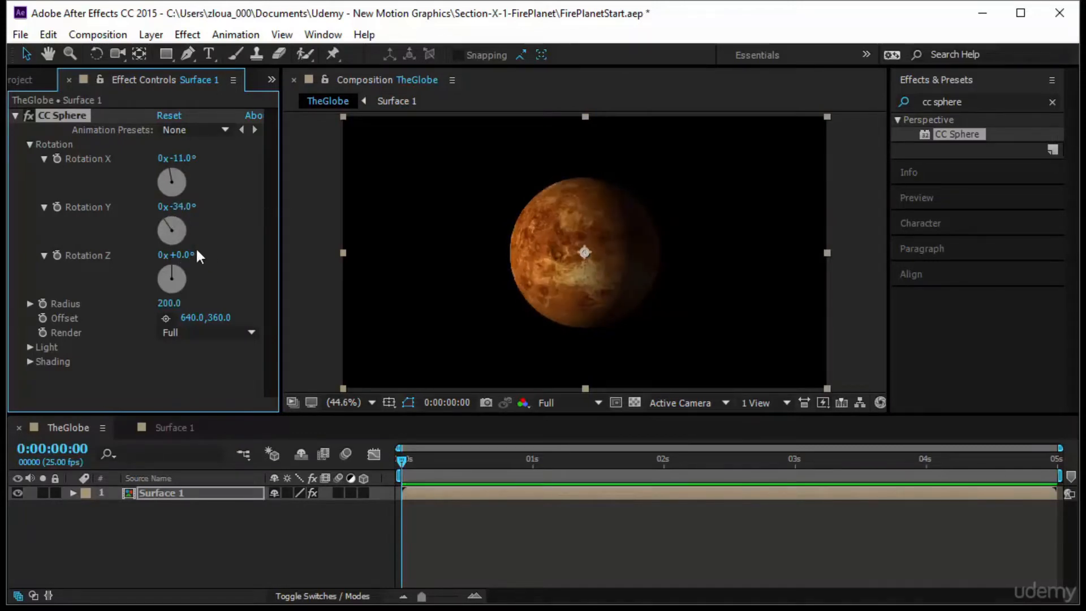
{"action": "key", "text": "ctrl+z"}
{"action": "key", "text": "ctrl+z"}
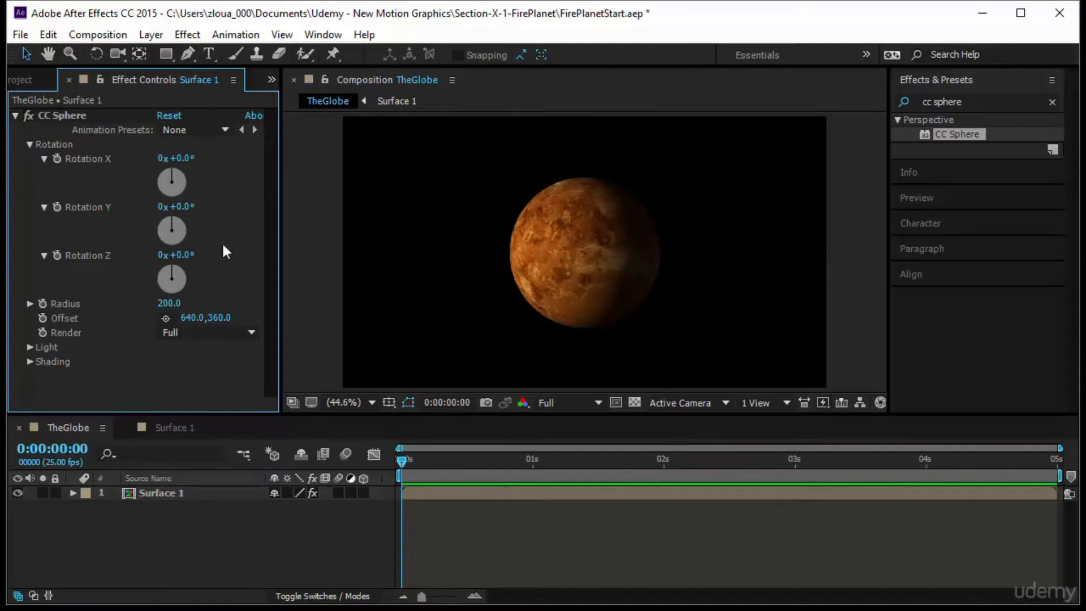
Step: Keyframe the sphere's rotation from 0° at the start to X +55°, Y -60° and Z +72° at 0:00:02:00, and preview it
{"action": "left_click", "coordinate": [55, 158]}
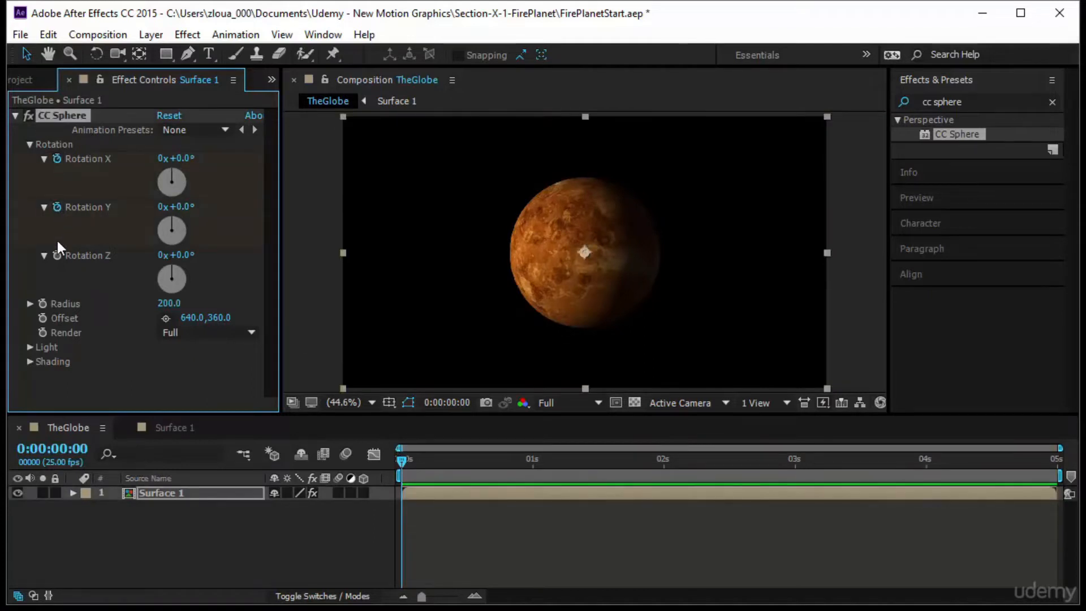
{"action": "left_click", "coordinate": [57, 255]}
{"action": "left_click_drag", "start_coordinate": [401, 461], "coordinate": [666, 486]}
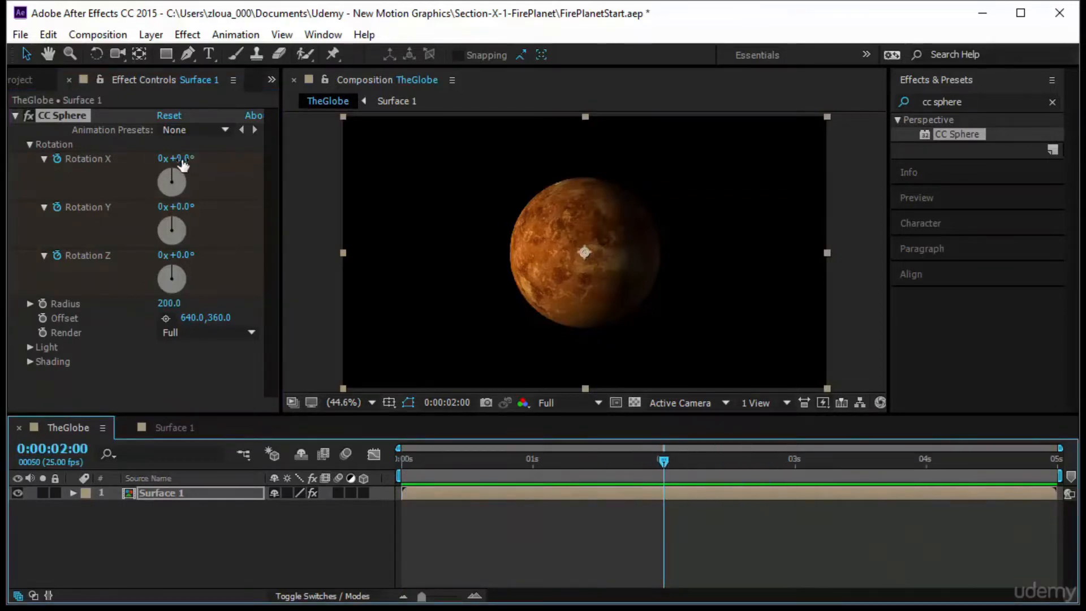
{"action": "left_click_drag", "start_coordinate": [185, 162], "coordinate": [235, 169]}
{"action": "left_click_drag", "start_coordinate": [182, 207], "coordinate": [262, 251]}
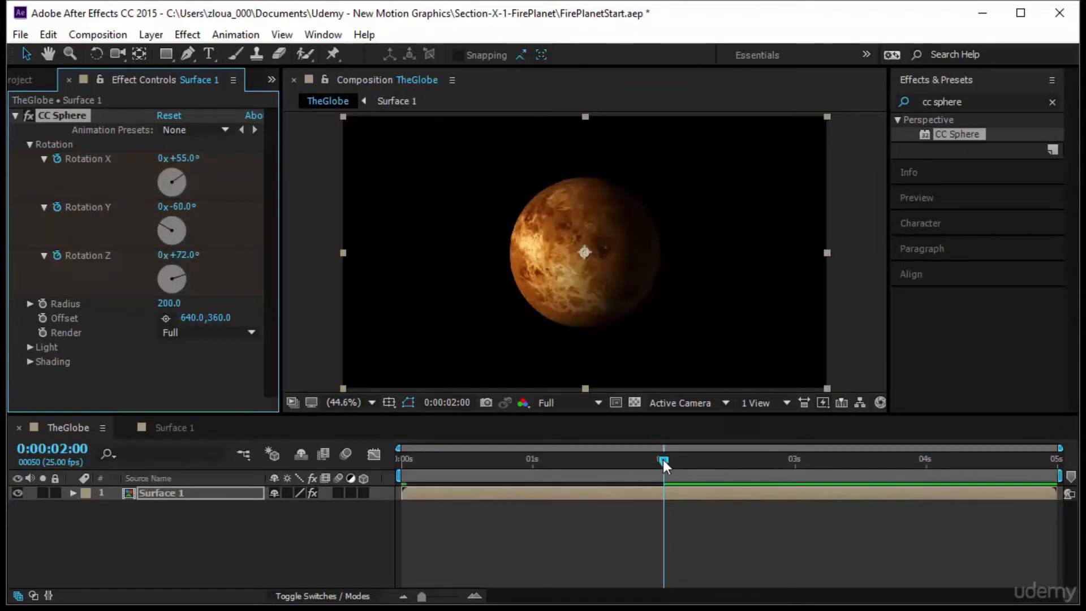
{"action": "left_click_drag", "start_coordinate": [663, 459], "coordinate": [338, 497]}
{"action": "key", "text": "space"}
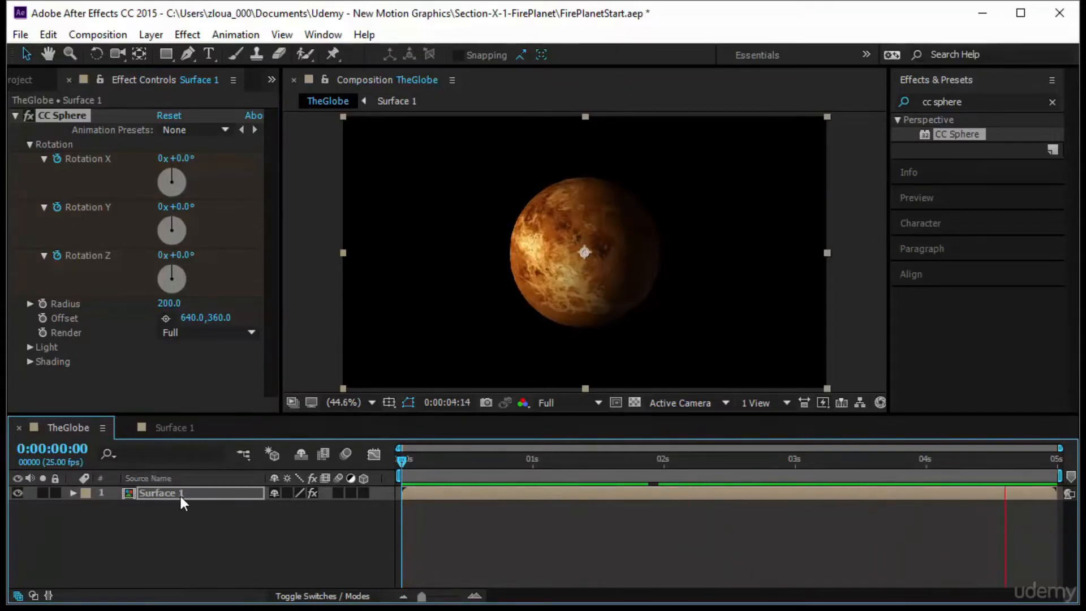
Step: Remove the keyframes from the sphere's Rotation X, Y and Z, keeping all three at 0°
{"action": "left_click", "coordinate": [60, 161]}
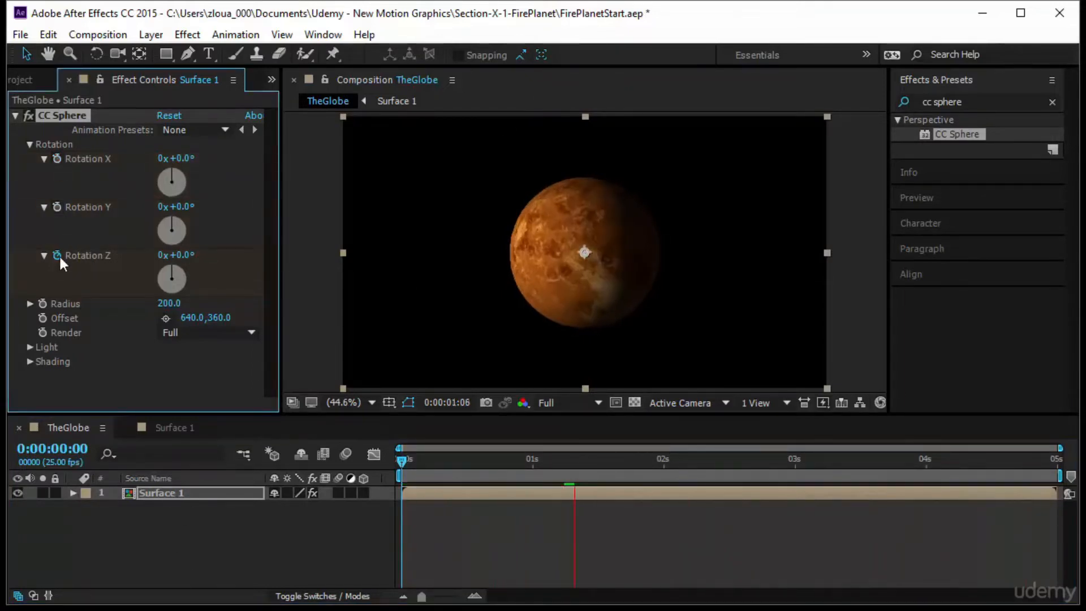
{"action": "left_click", "coordinate": [31, 146]}
{"action": "left_click", "coordinate": [508, 497]}
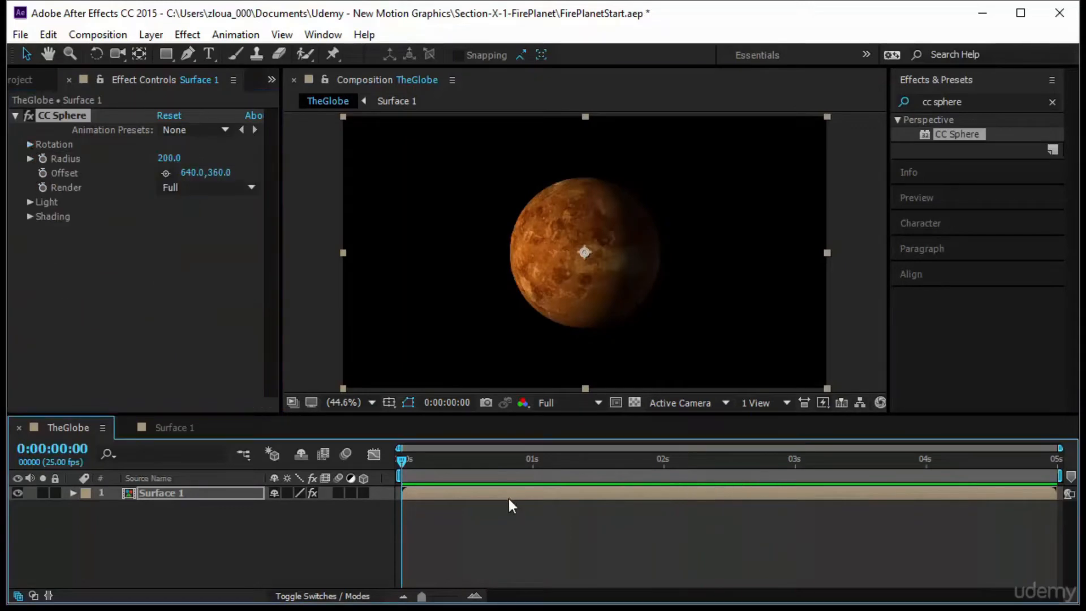
{"action": "left_click", "coordinate": [212, 492]}
Step: Reset the transform of the venmap.gif layer inside Surface 1
{"action": "left_click", "coordinate": [183, 428]}
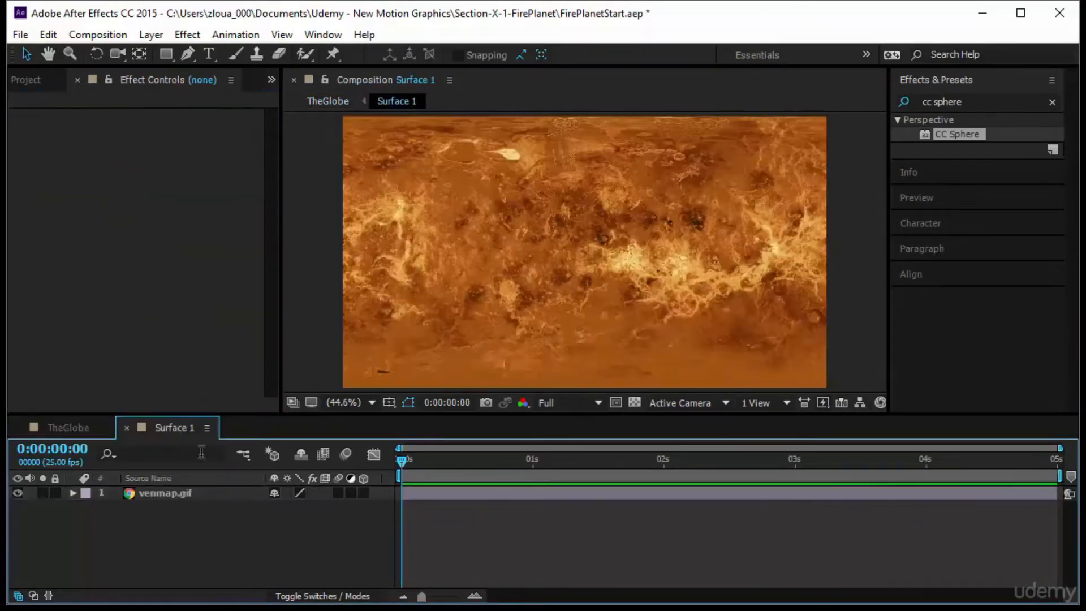
{"action": "scroll", "coordinate": [530, 286], "scroll_direction": "down", "scroll_amount": 2}
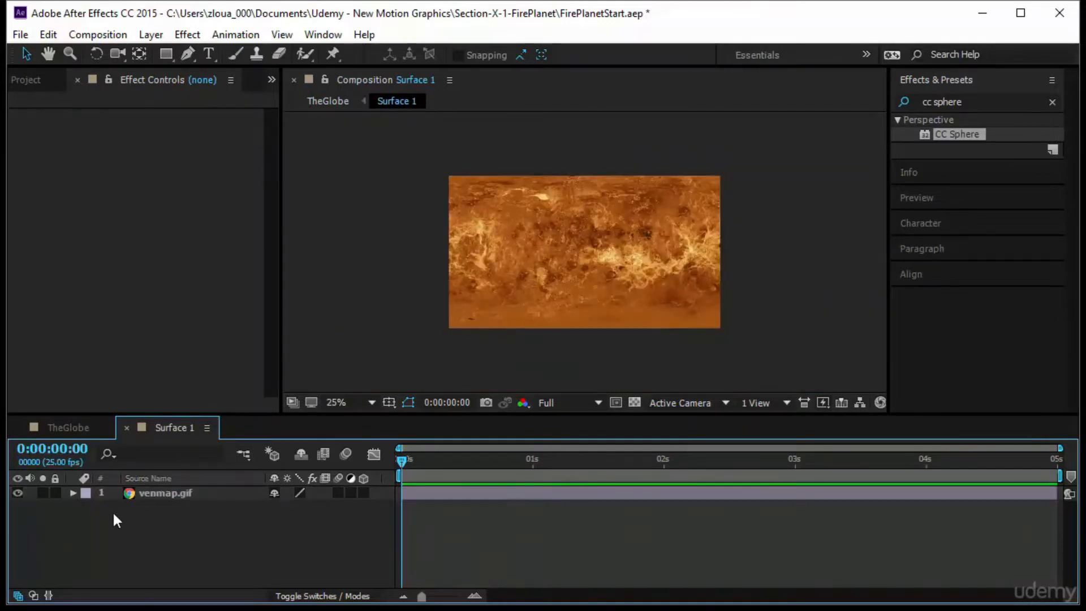
{"action": "left_click", "coordinate": [191, 490]}
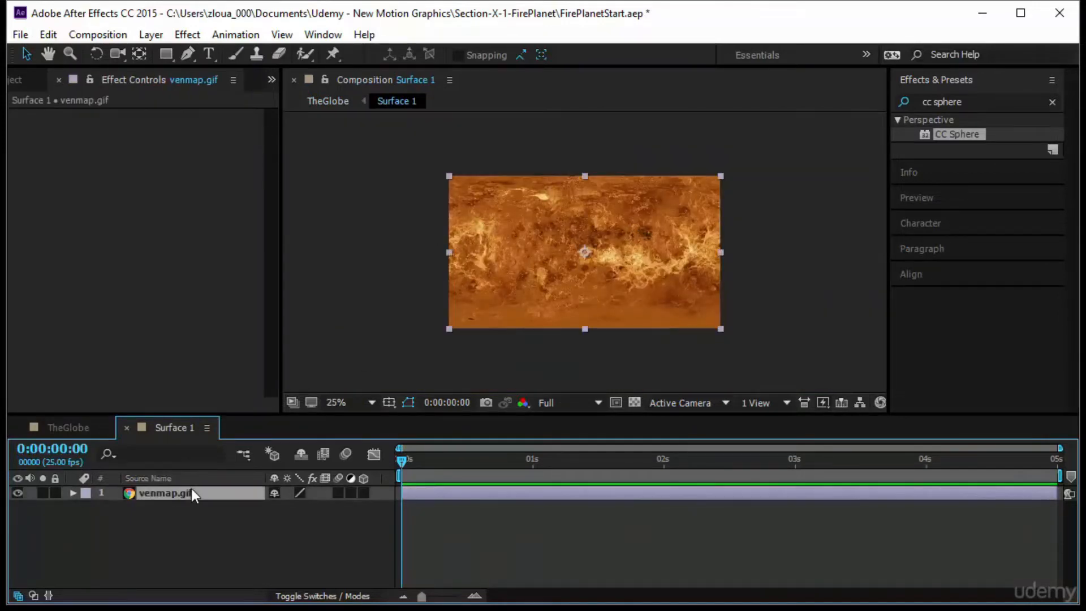
{"action": "left_click", "coordinate": [74, 492]}
{"action": "left_click", "coordinate": [277, 507]}
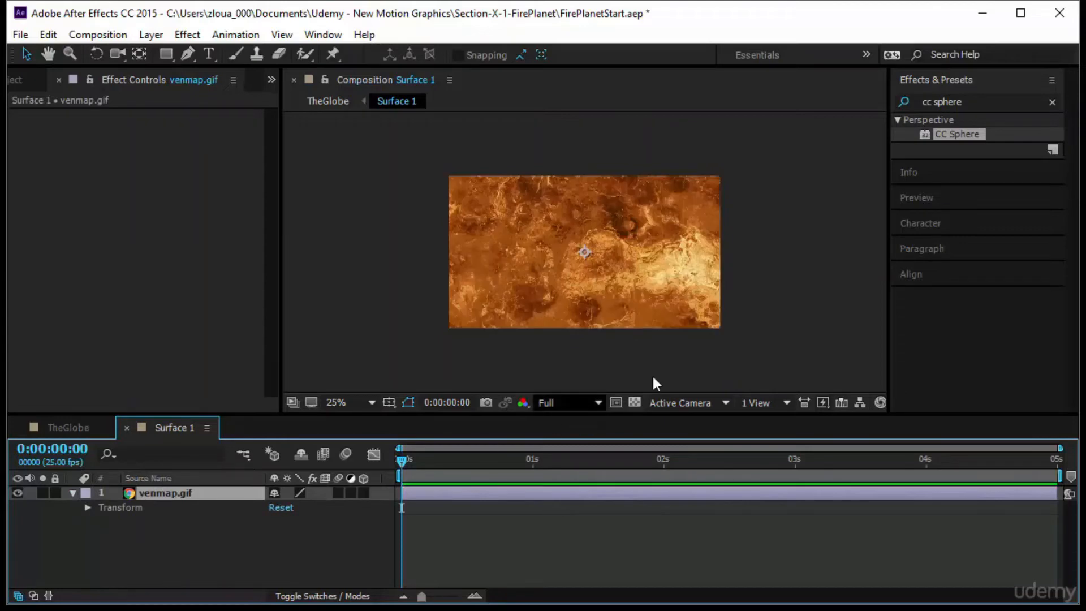
{"action": "scroll", "coordinate": [637, 358], "scroll_direction": "down", "scroll_amount": 2}
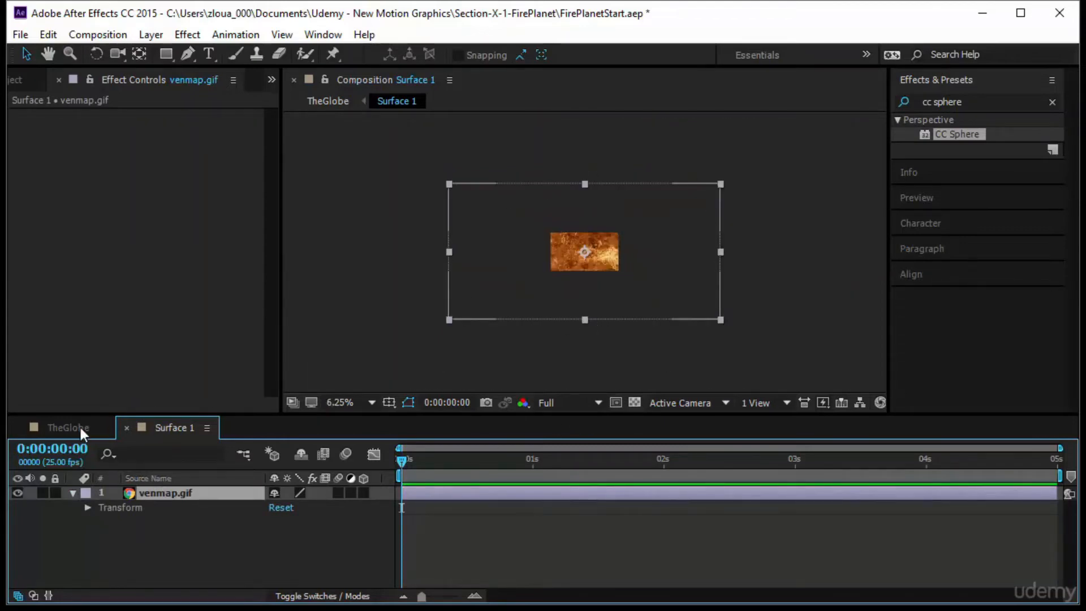
Step: Compare the globe in TheGlobe with the source map layer in Surface 1
{"action": "left_click", "coordinate": [62, 428]}
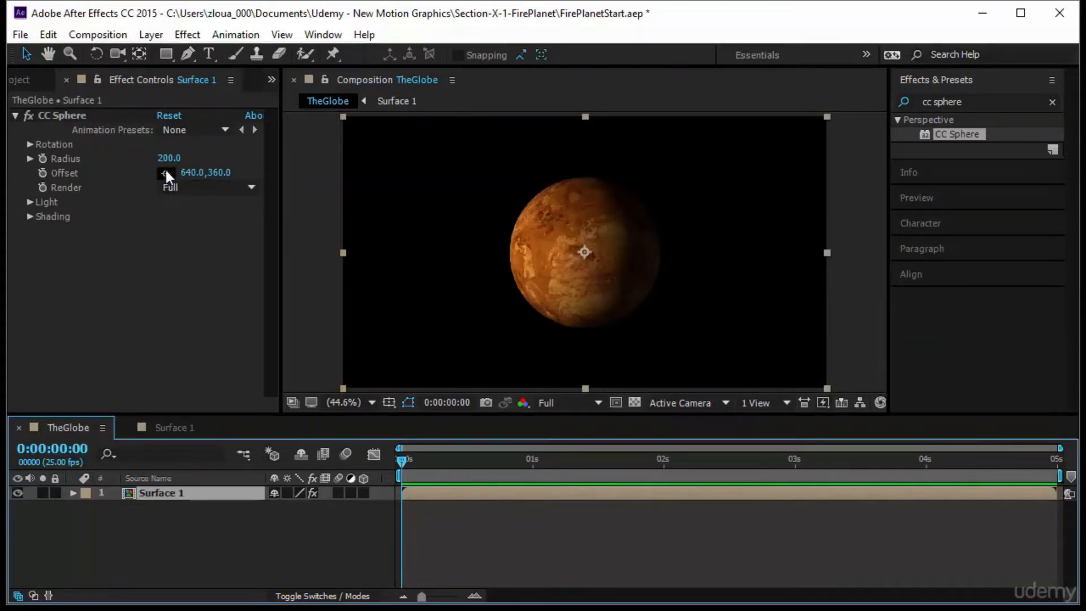
{"action": "left_click", "coordinate": [169, 428]}
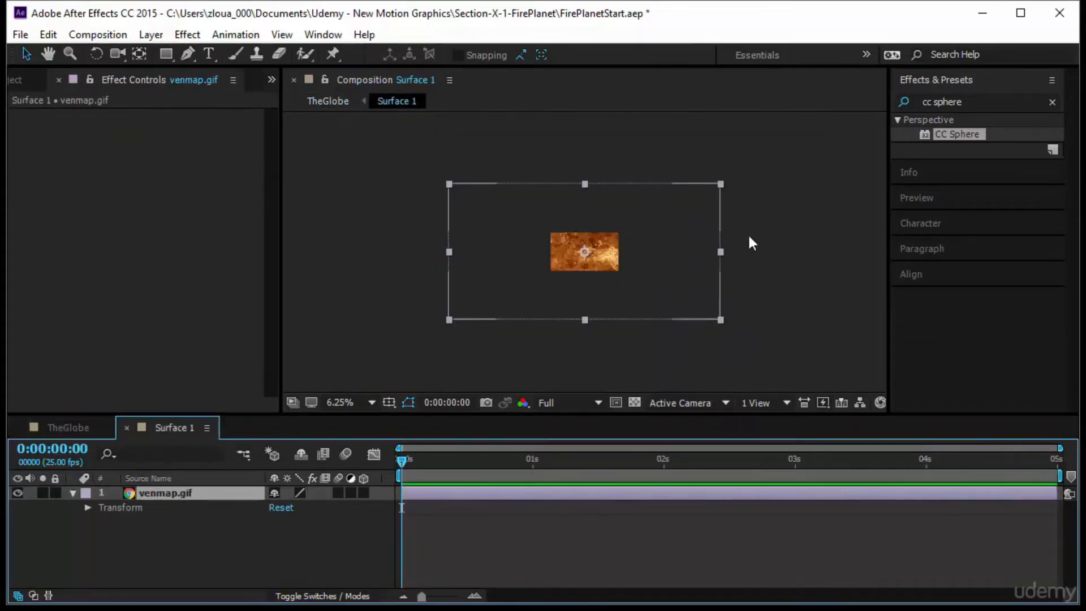
{"action": "left_click", "coordinate": [66, 430]}
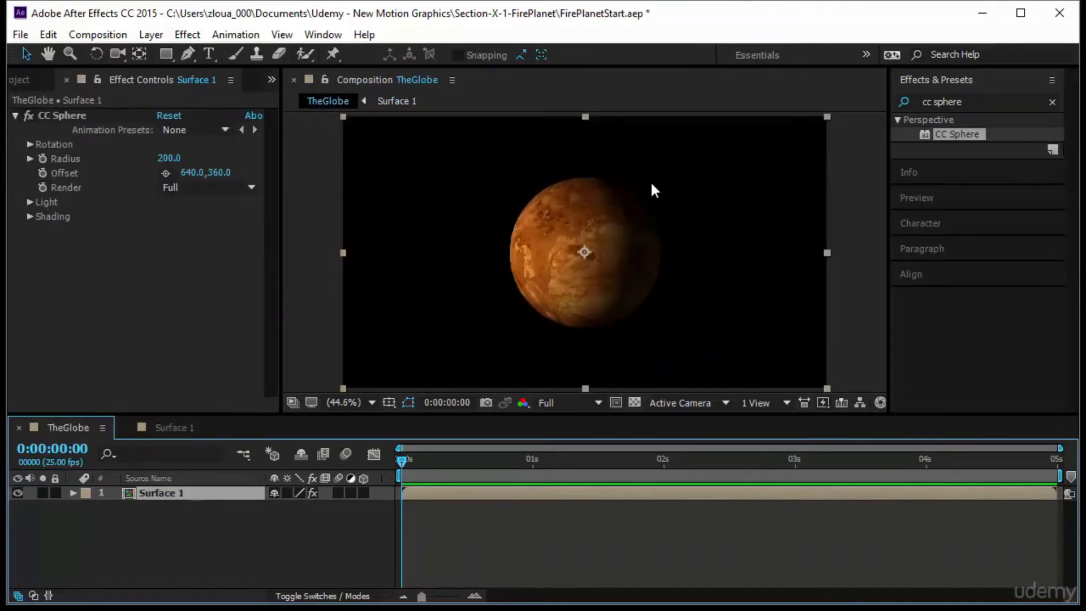
Step: Fit the venmap.gif layer in Surface 1 to the full size of the composition
{"action": "left_click", "coordinate": [181, 428]}
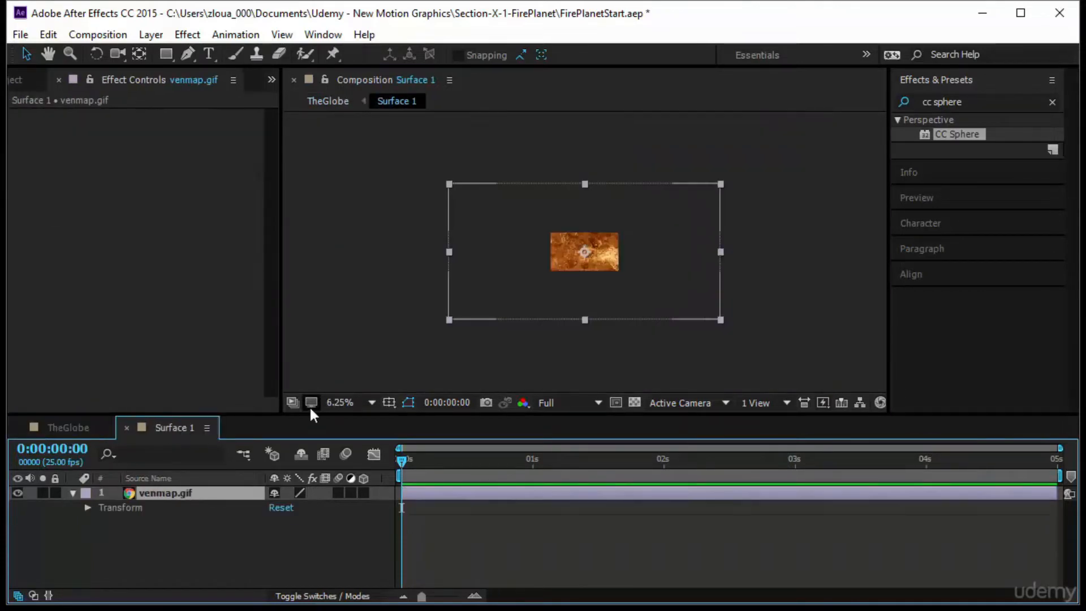
{"action": "right_click", "coordinate": [193, 488]}
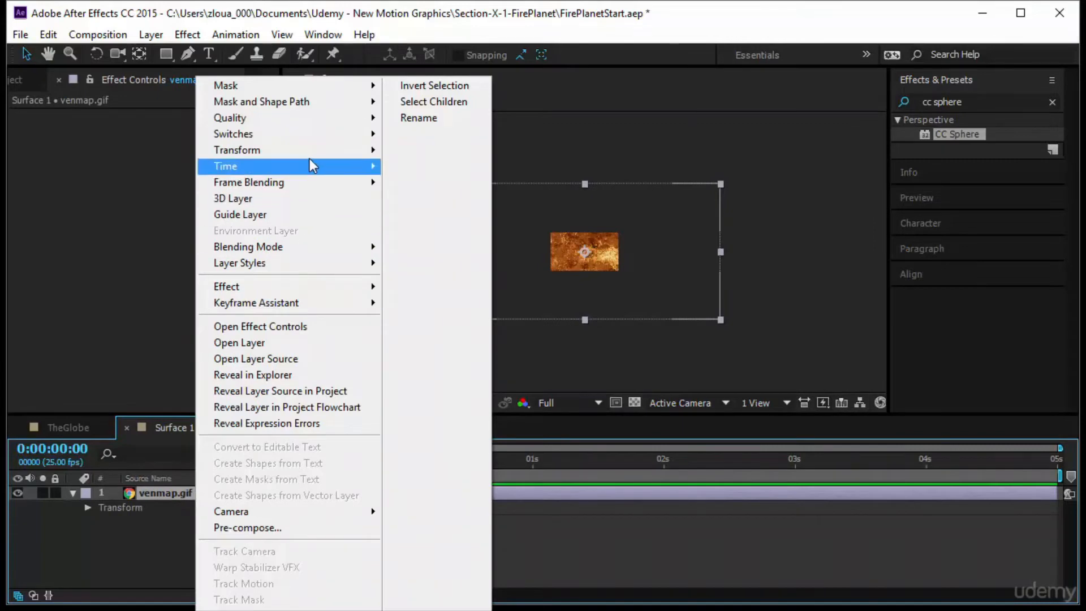
{"action": "mouse_move", "coordinate": [310, 150]}
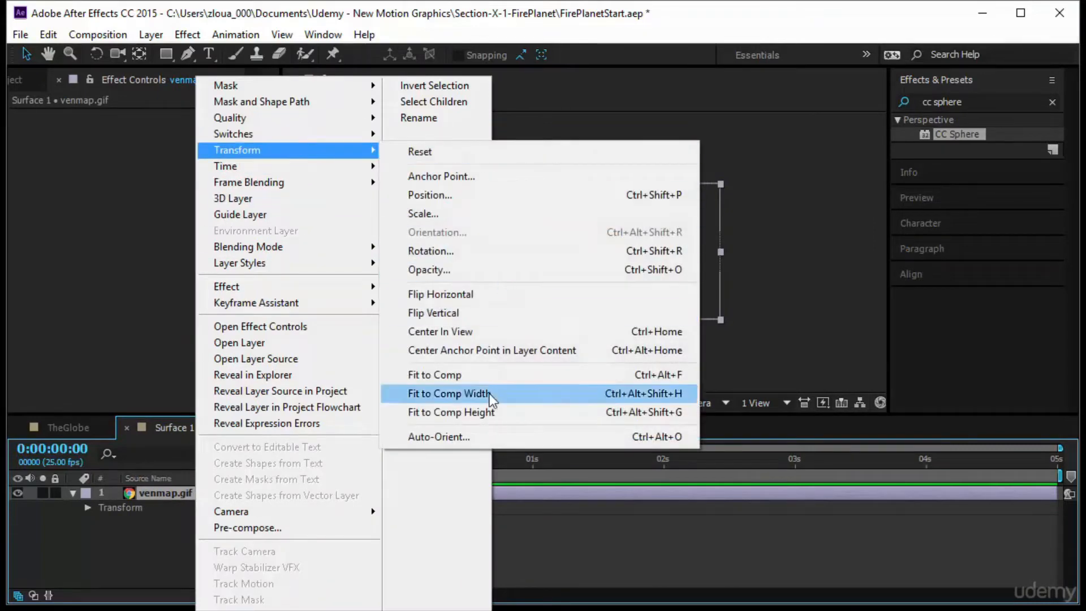
{"action": "left_click", "coordinate": [498, 375]}
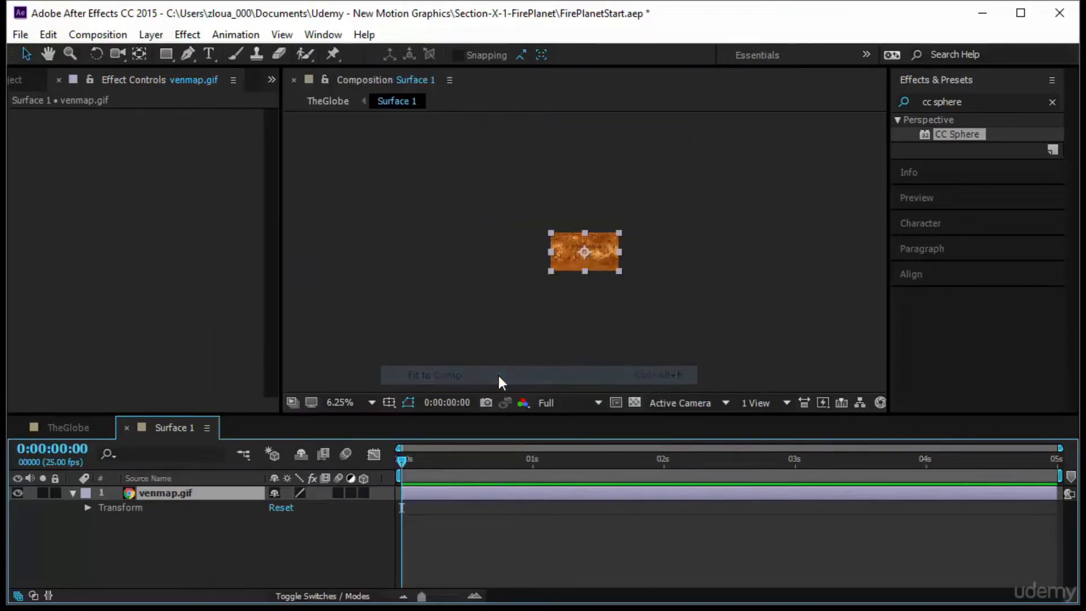
{"action": "left_click", "coordinate": [348, 397]}
{"action": "left_click", "coordinate": [411, 120]}
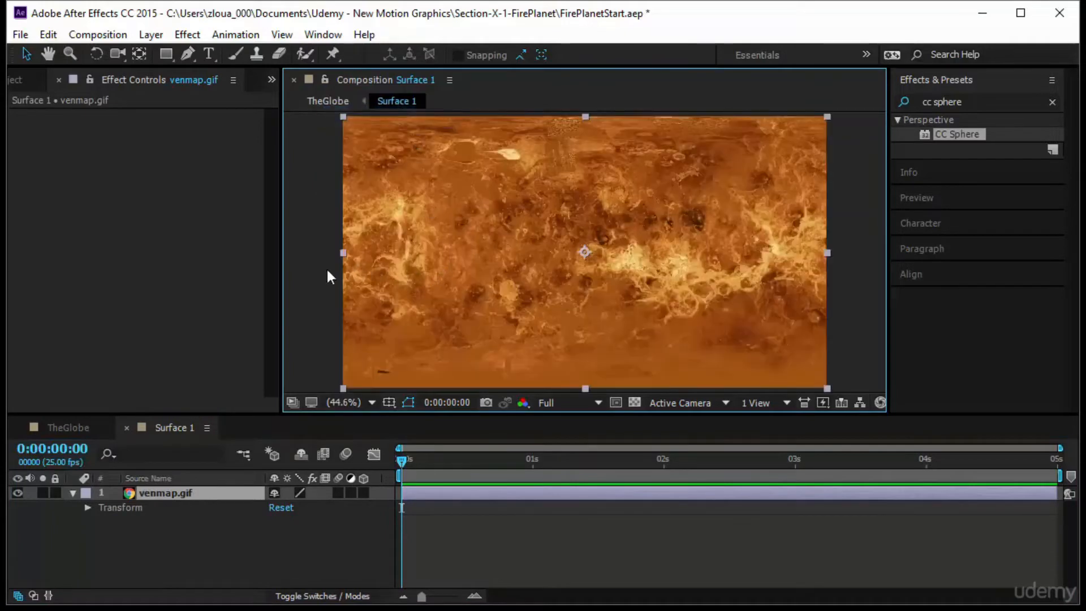
{"action": "left_click", "coordinate": [331, 276]}
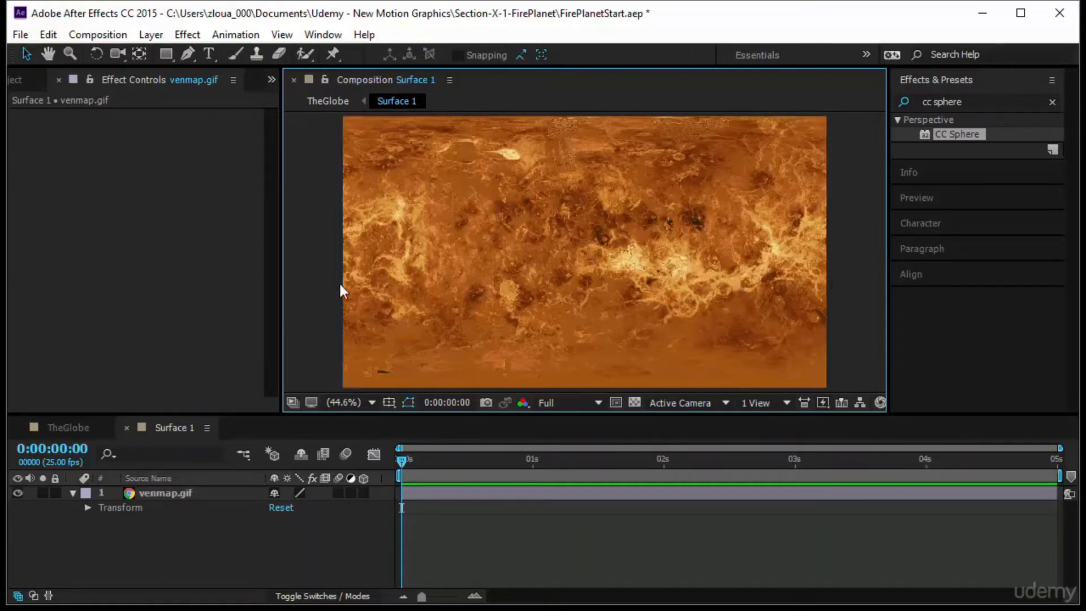
Step: Move to 0:00:00:07 in TheGlobe and set the CC Sphere's Rotation Y to 196°
{"action": "left_click", "coordinate": [71, 427]}
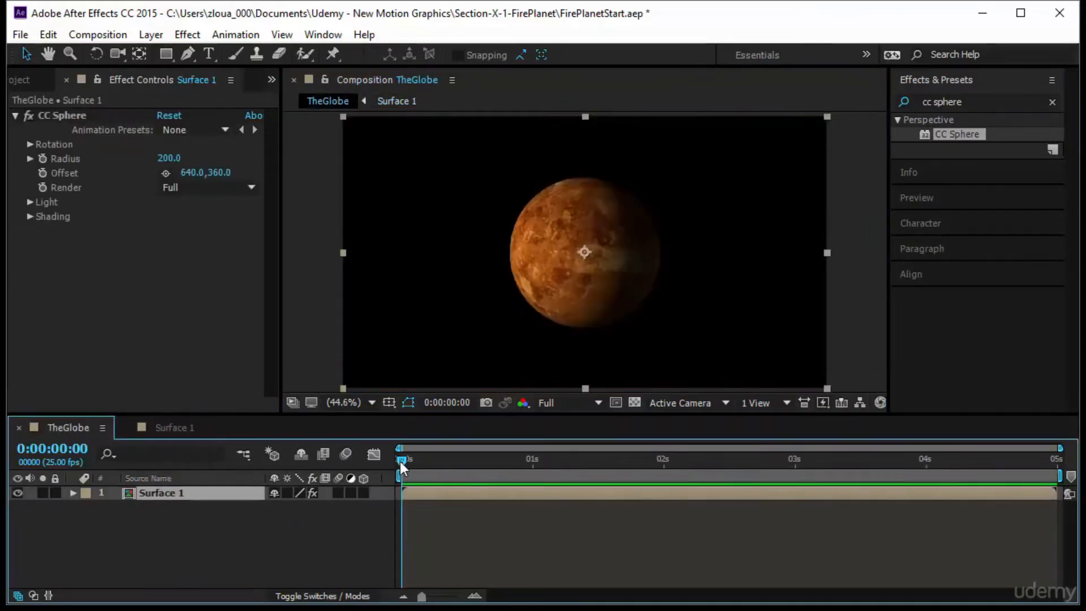
{"action": "left_click_drag", "start_coordinate": [403, 463], "coordinate": [440, 464]}
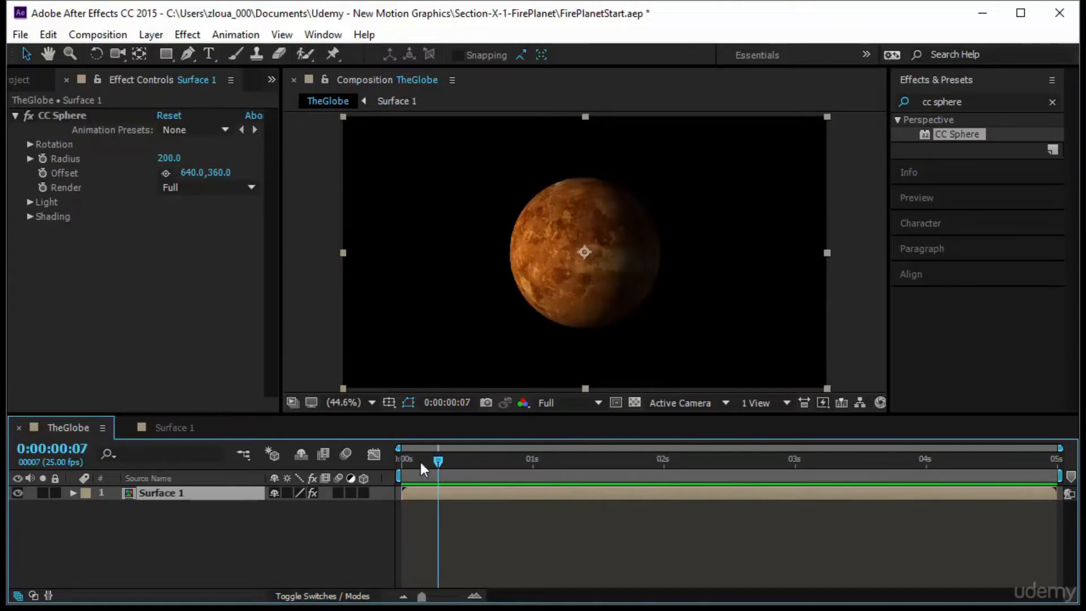
{"action": "left_click", "coordinate": [30, 143]}
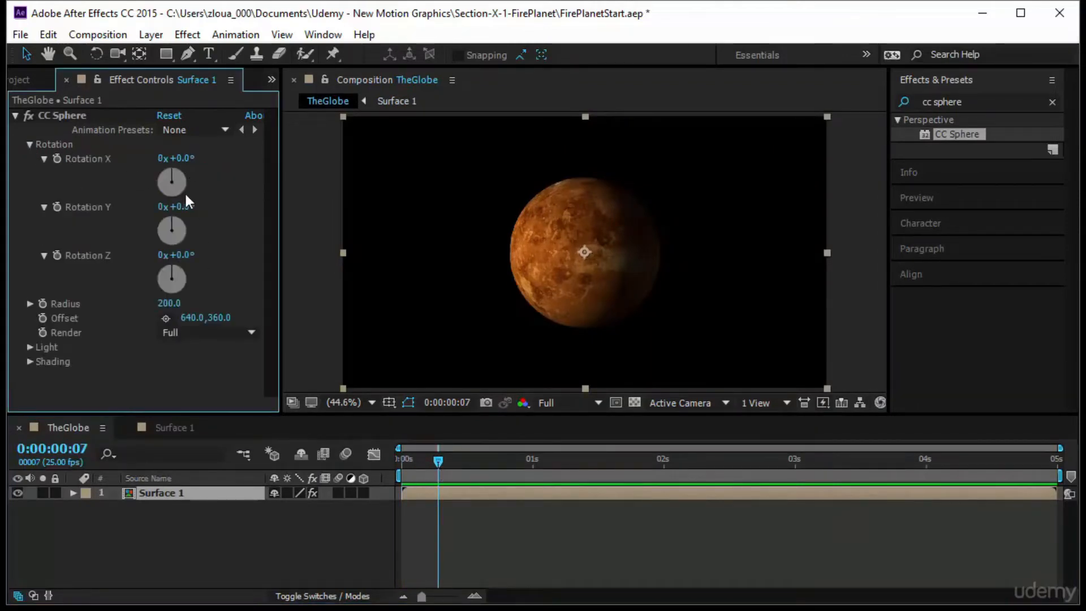
{"action": "left_click_drag", "start_coordinate": [175, 206], "coordinate": [391, 259]}
Step: Try narrowing the venmap.gif layer inside Surface 1 and inspect the gap on the globe, turning the sphere to Rotation Y 166°
{"action": "left_click", "coordinate": [186, 427]}
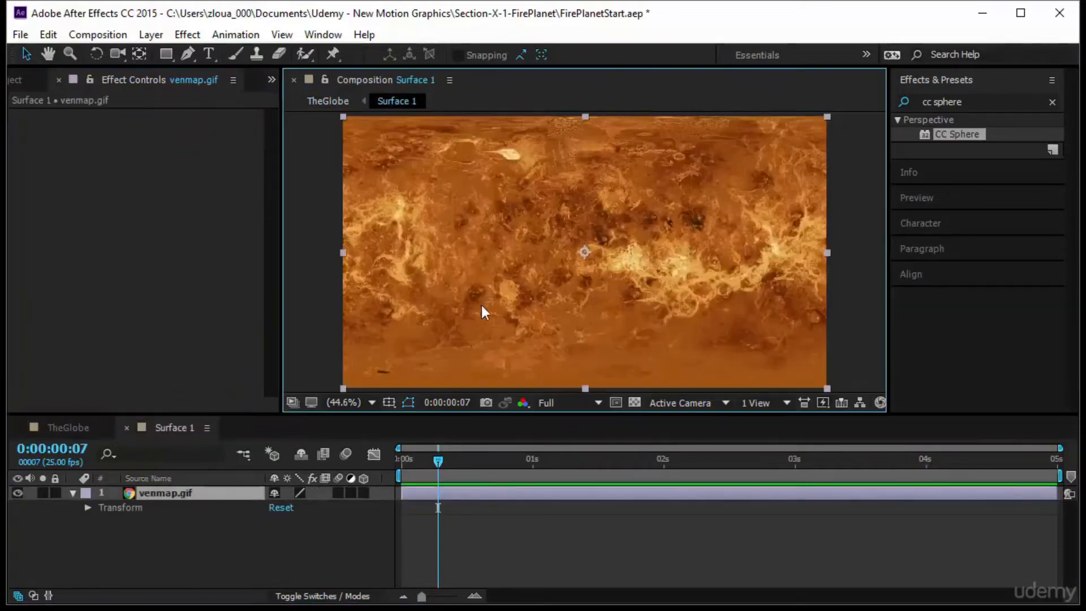
{"action": "left_click_drag", "start_coordinate": [828, 255], "coordinate": [811, 253]}
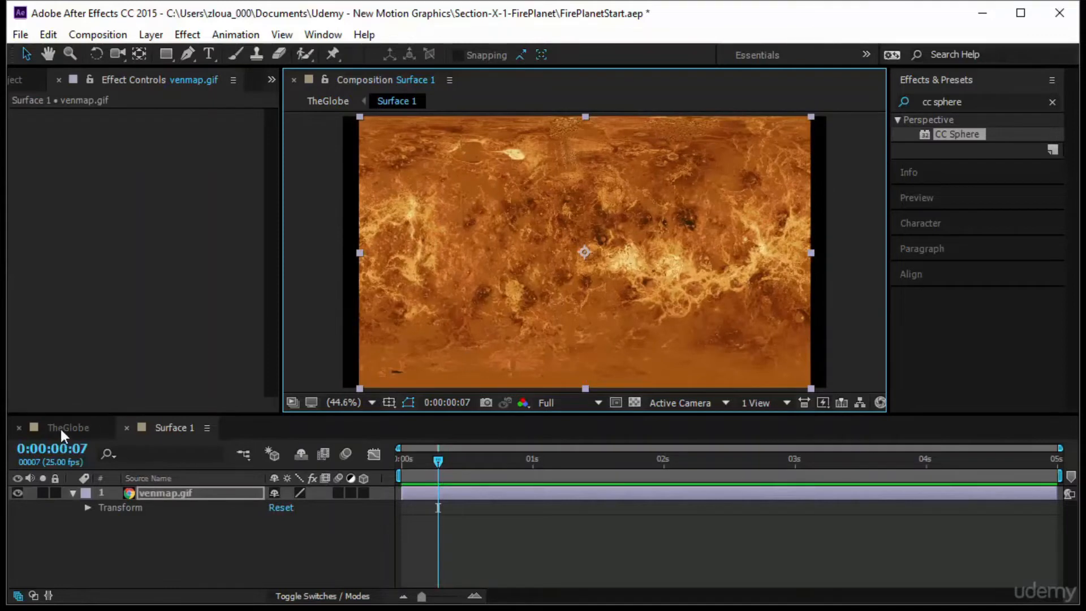
{"action": "left_click", "coordinate": [60, 427]}
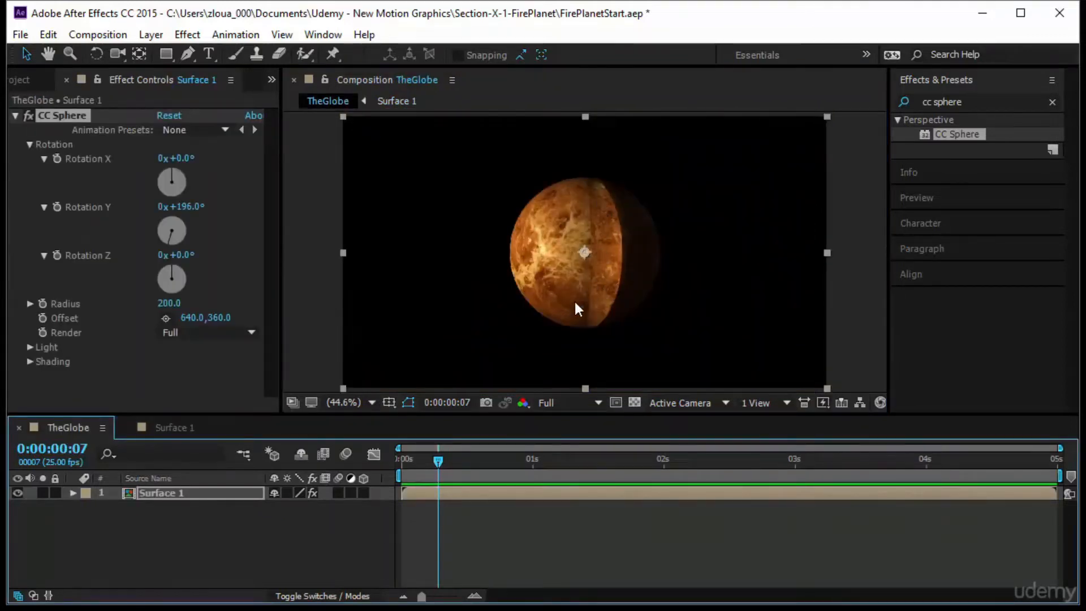
{"action": "mouse_move", "coordinate": [435, 466]}
{"action": "left_mouse_down"}
{"action": "mouse_move", "coordinate": [420, 467]}
{"action": "mouse_move", "coordinate": [454, 466]}
{"action": "left_mouse_up"}
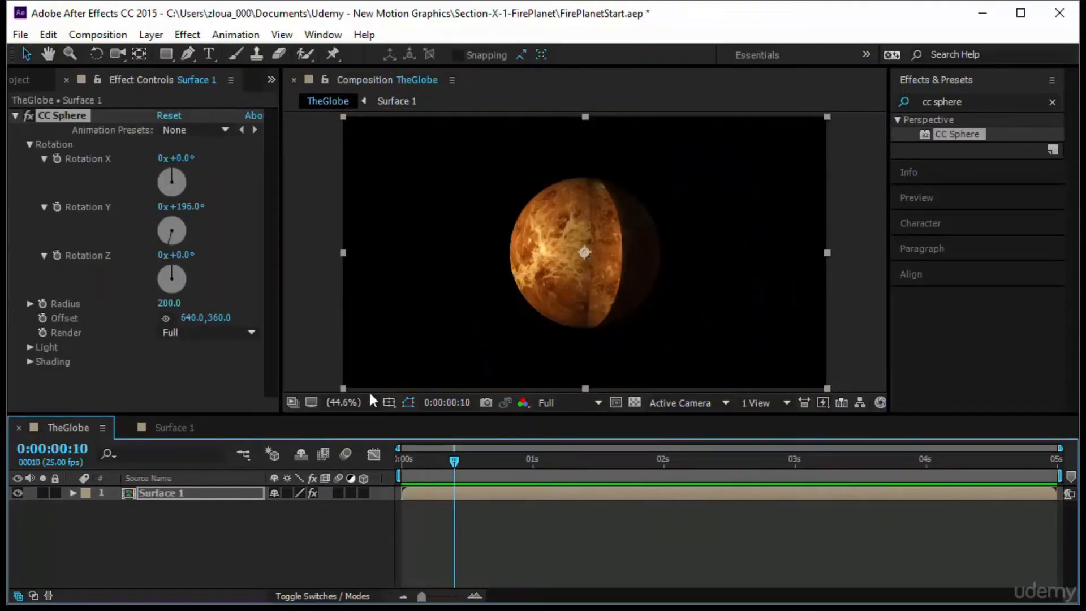
{"action": "left_click_drag", "start_coordinate": [192, 215], "coordinate": [178, 220]}
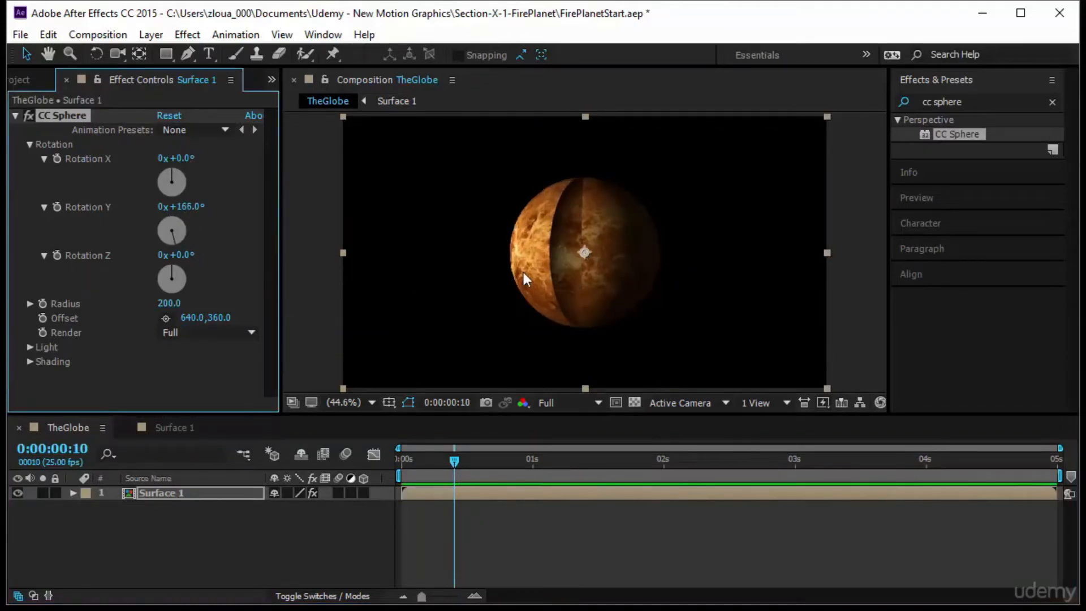
Step: Undo the last Rotation Y change and the narrowing of venmap.gif, and compare the globe with its source map
{"action": "left_click", "coordinate": [207, 425]}
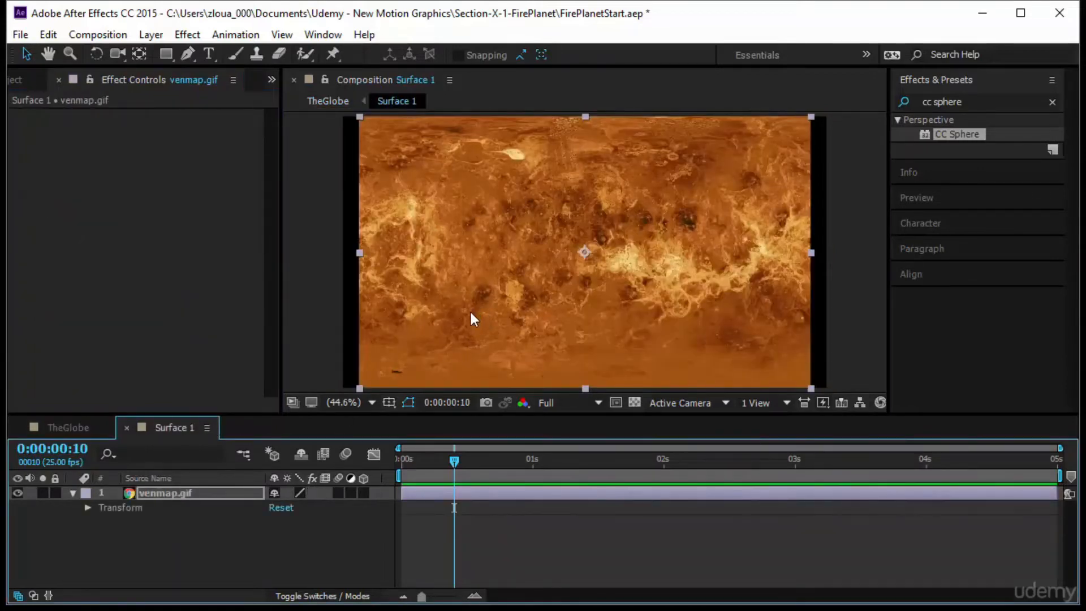
{"action": "left_click", "coordinate": [469, 310]}
{"action": "key", "text": "ctrl+alt+f"}
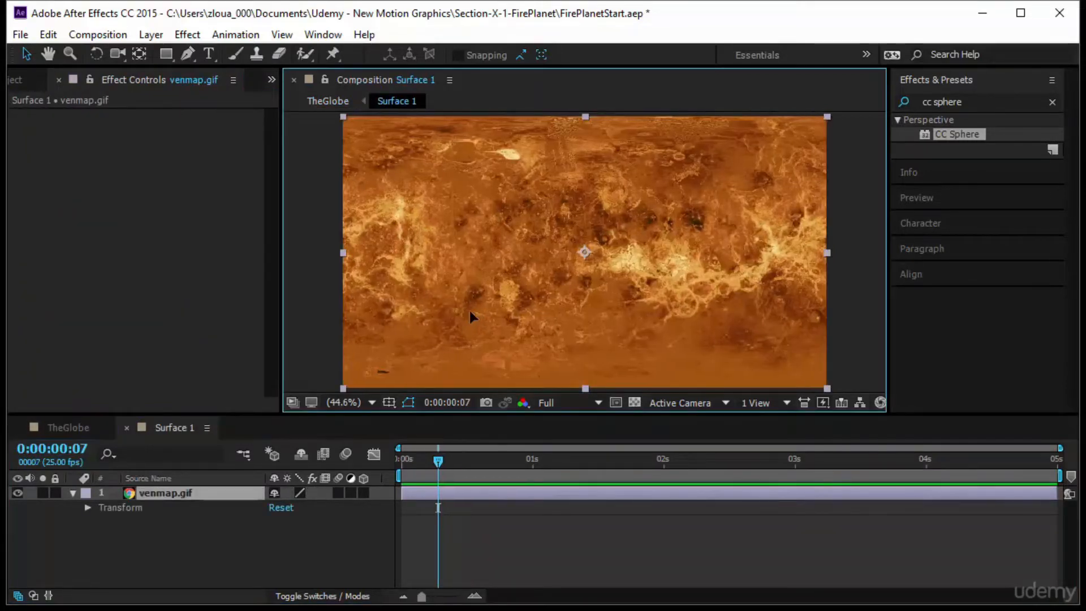
{"action": "left_click", "coordinate": [80, 427]}
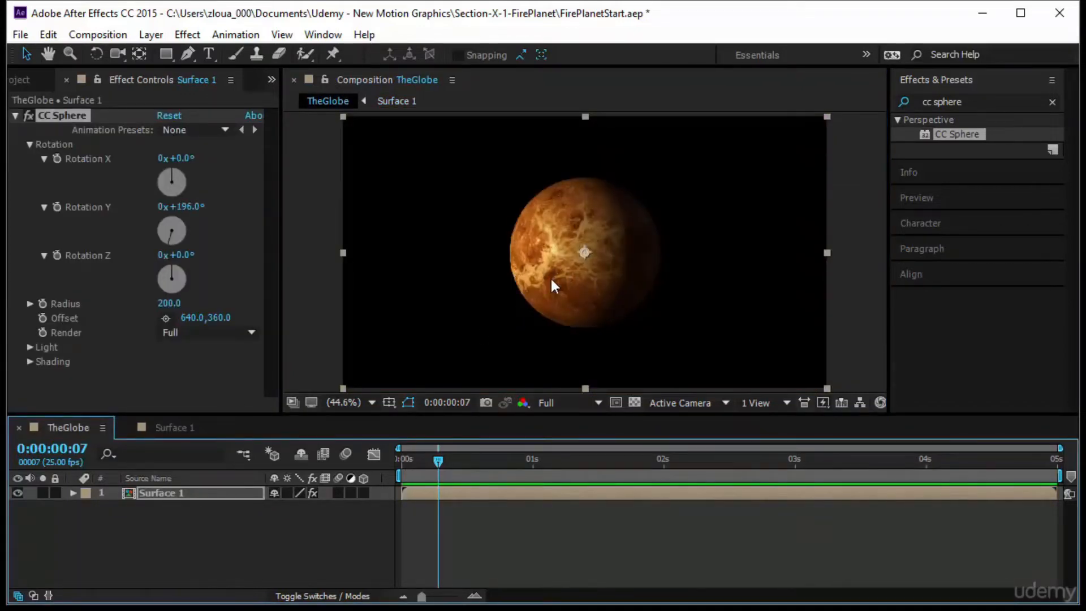
{"action": "left_click", "coordinate": [180, 429]}
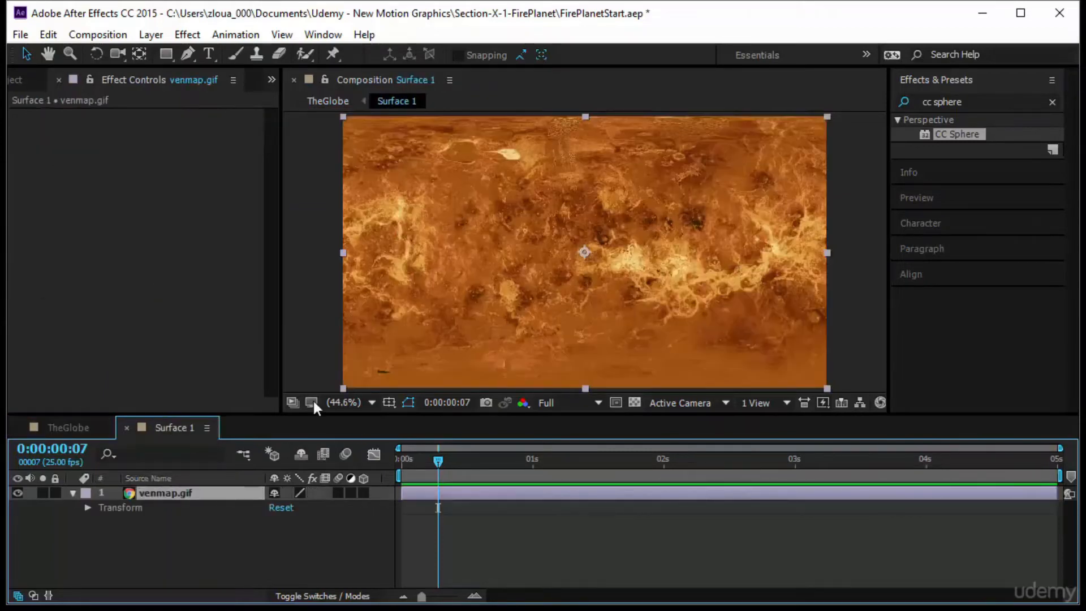
{"action": "left_click", "coordinate": [73, 433]}
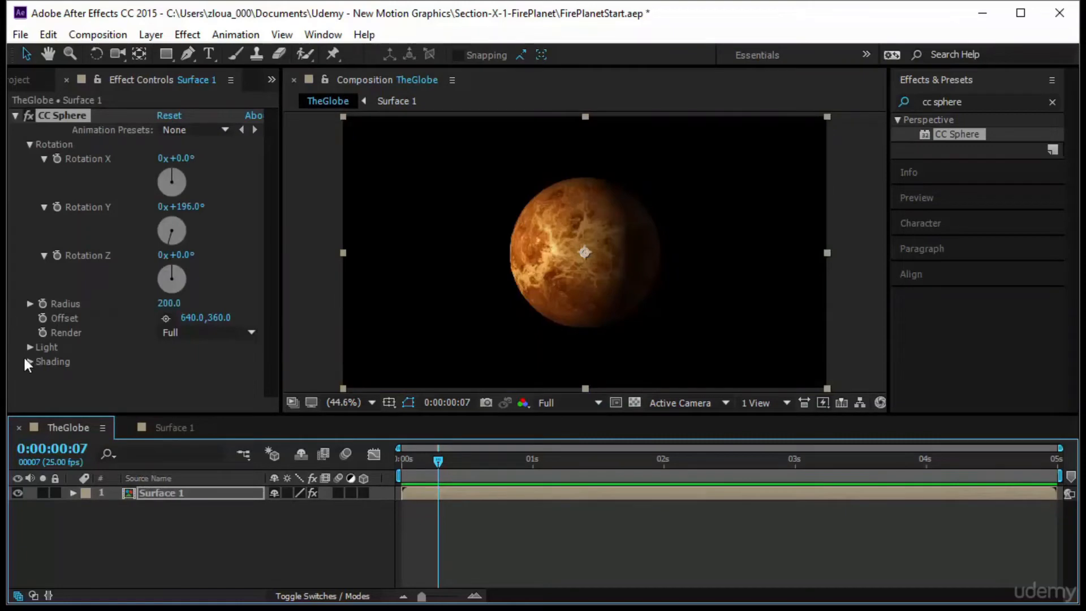
Step: Try the CC Sphere's Render options Outside and Inside, and compare the inside rendering with the map in Surface 1
{"action": "left_click", "coordinate": [180, 332]}
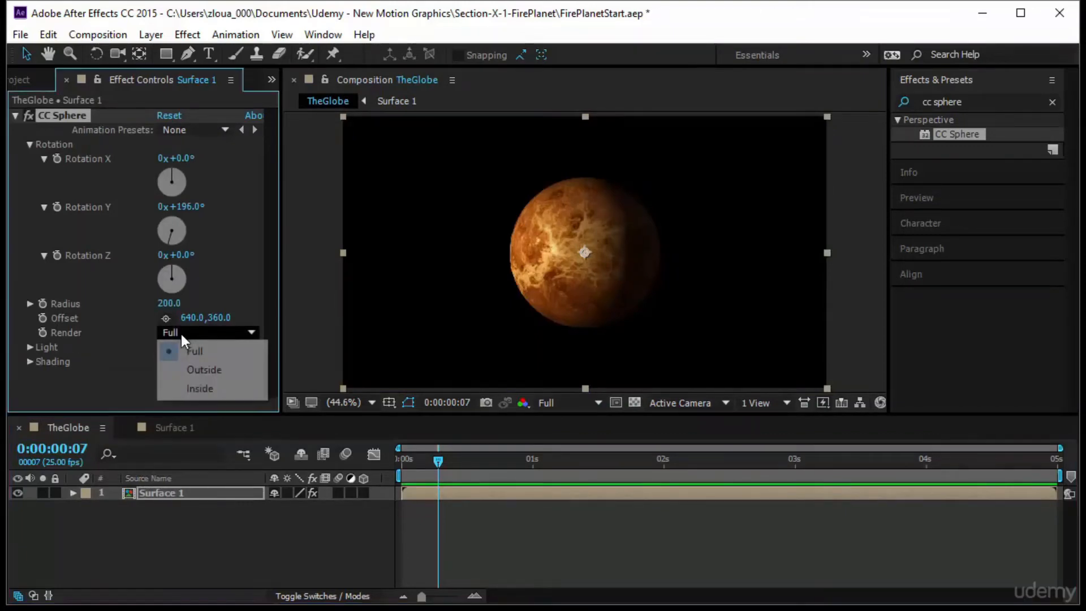
{"action": "left_click", "coordinate": [205, 371]}
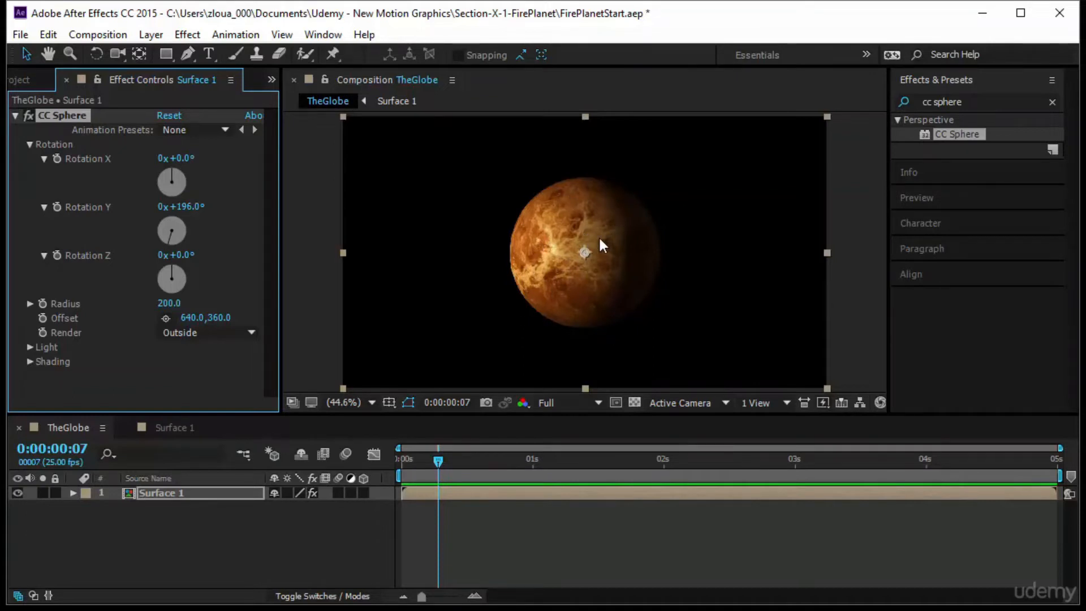
{"action": "left_click", "coordinate": [219, 334]}
{"action": "left_click", "coordinate": [220, 387]}
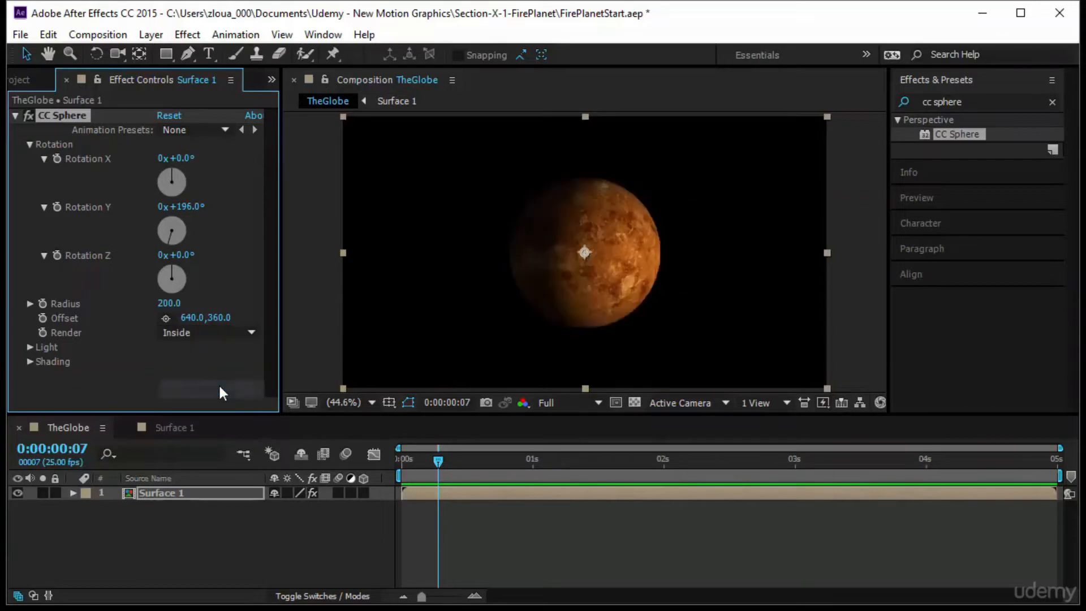
{"action": "left_click", "coordinate": [179, 428]}
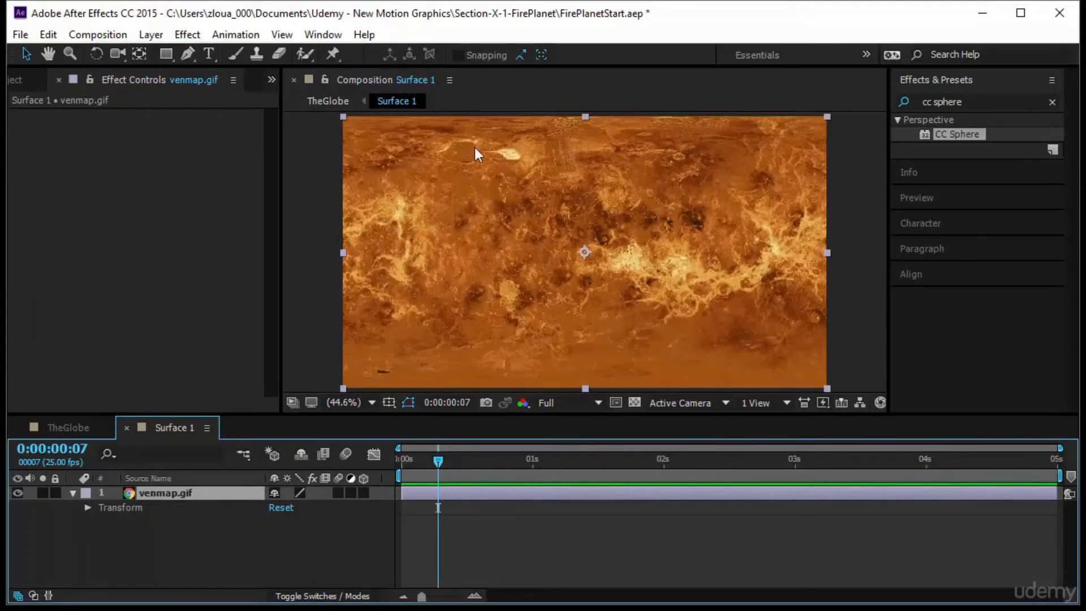
{"action": "left_click", "coordinate": [73, 427]}
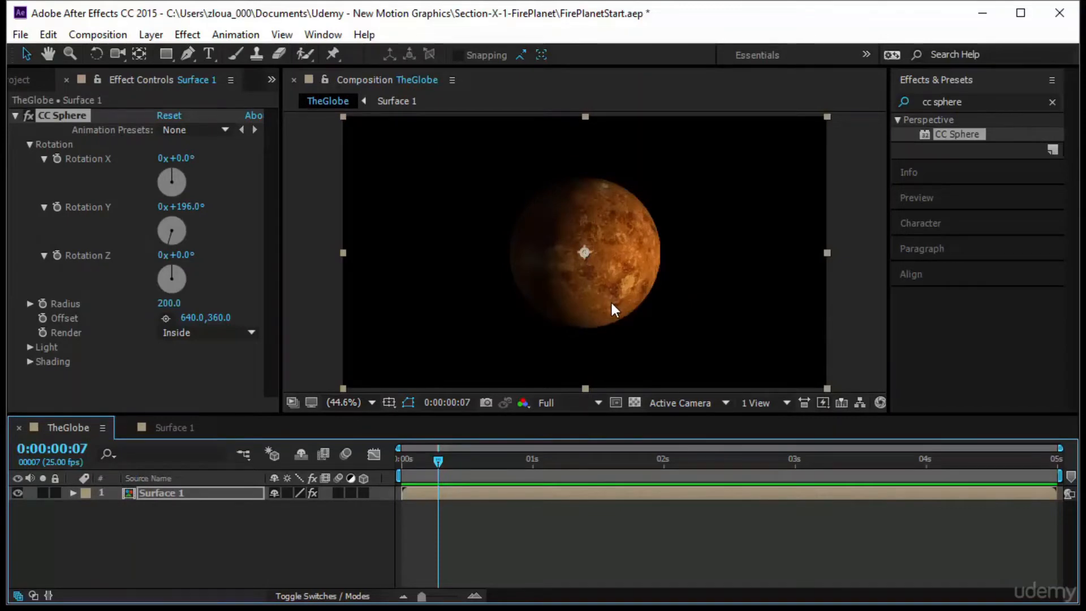
{"action": "left_click", "coordinate": [179, 425]}
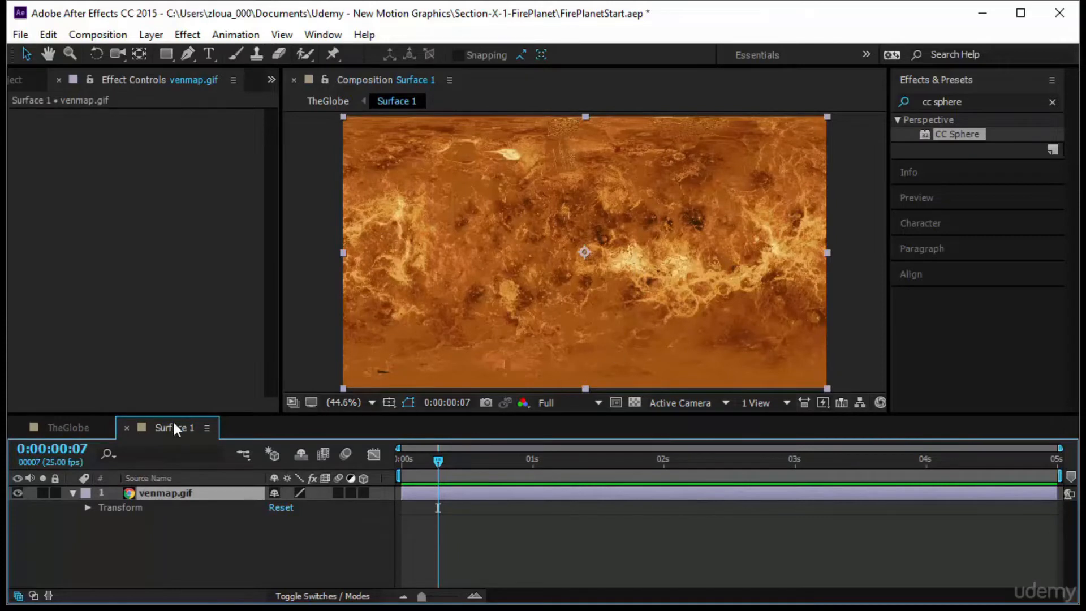
{"action": "left_click", "coordinate": [69, 428]}
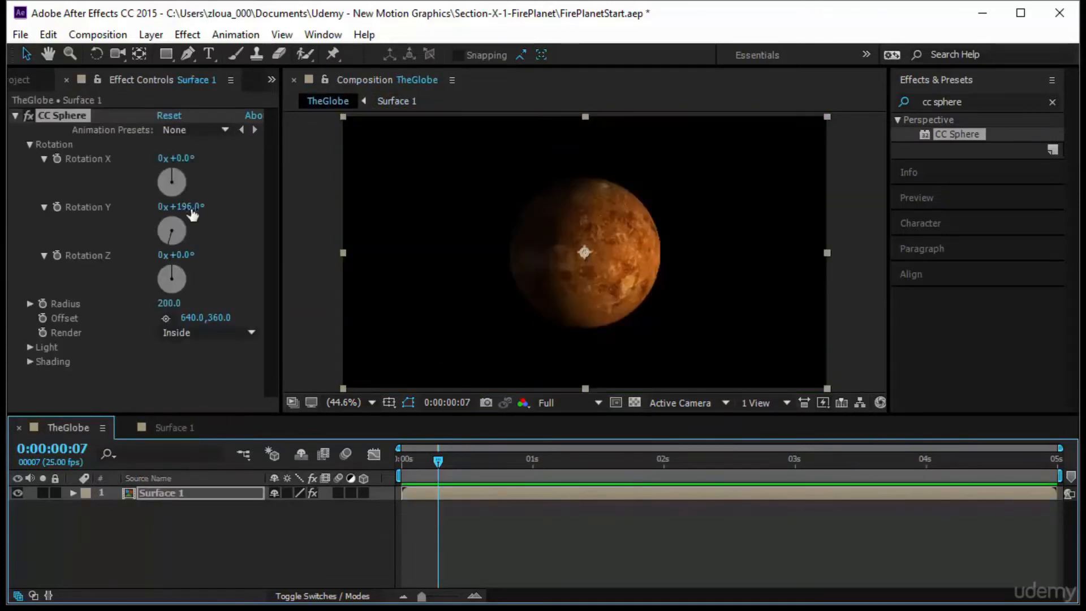
Step: Reset the sphere's Rotation Y to 0° and set Render to Full, and check the globe against the map in Surface 1
{"action": "left_click_drag", "start_coordinate": [191, 208], "coordinate": [163, 217]}
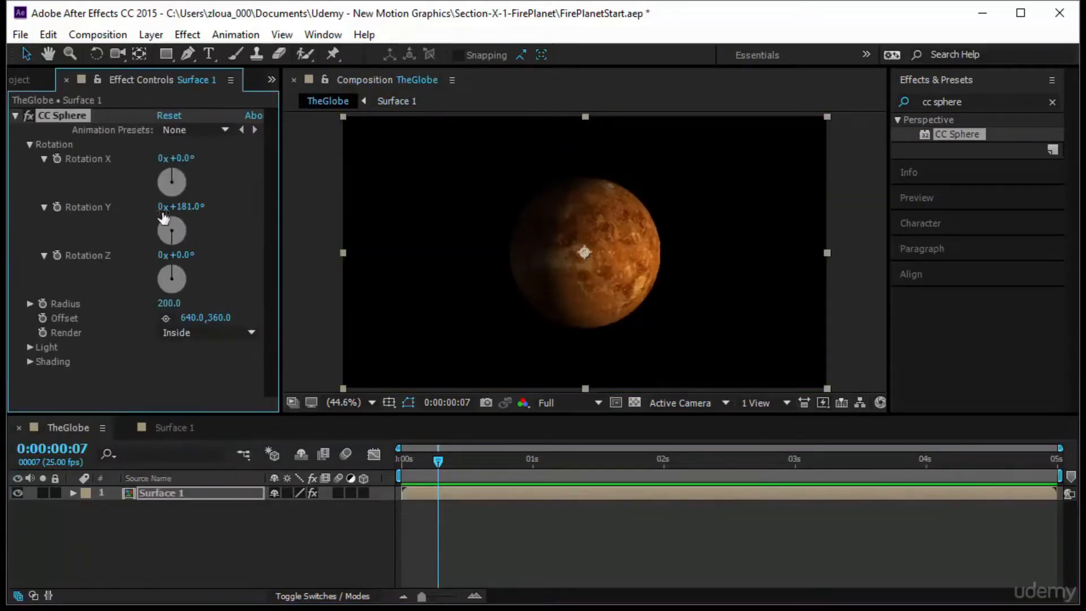
{"action": "right_click", "coordinate": [81, 206]}
{"action": "left_click", "coordinate": [138, 325]}
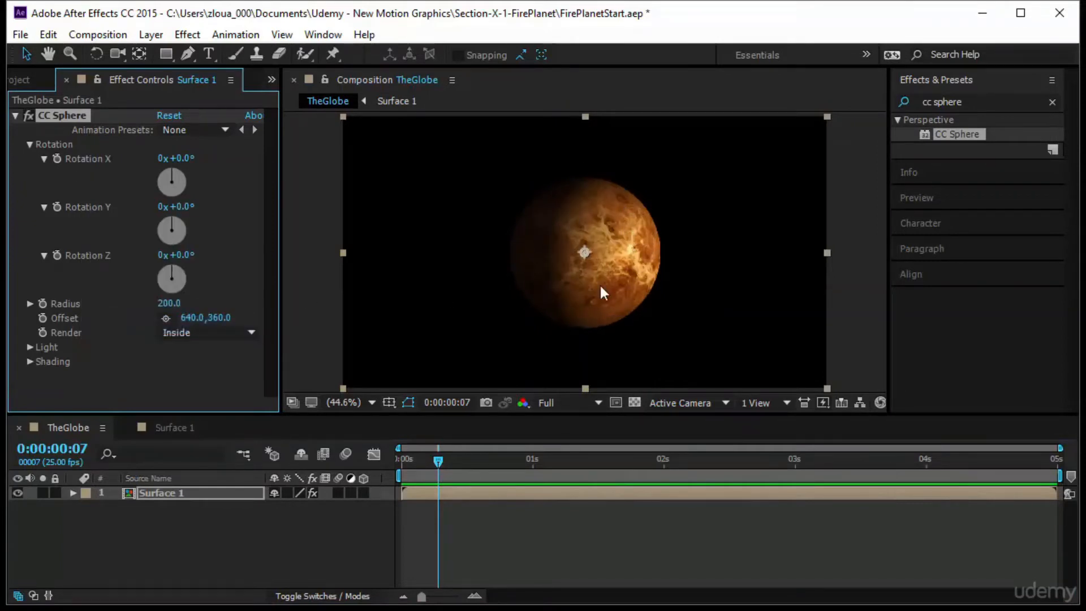
{"action": "left_click", "coordinate": [212, 328]}
{"action": "left_click", "coordinate": [222, 351]}
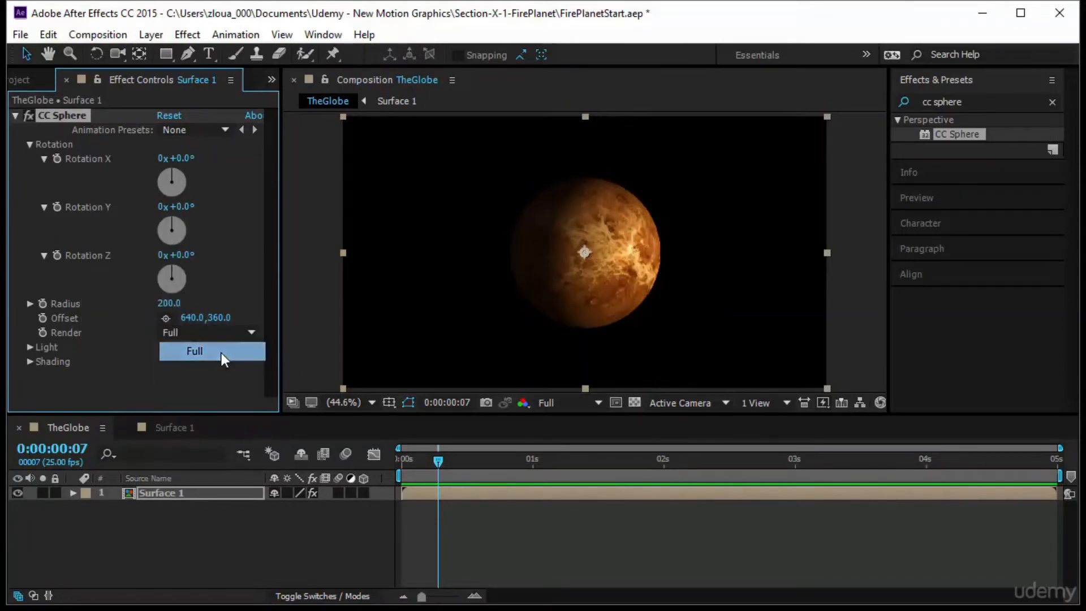
{"action": "left_click", "coordinate": [179, 425]}
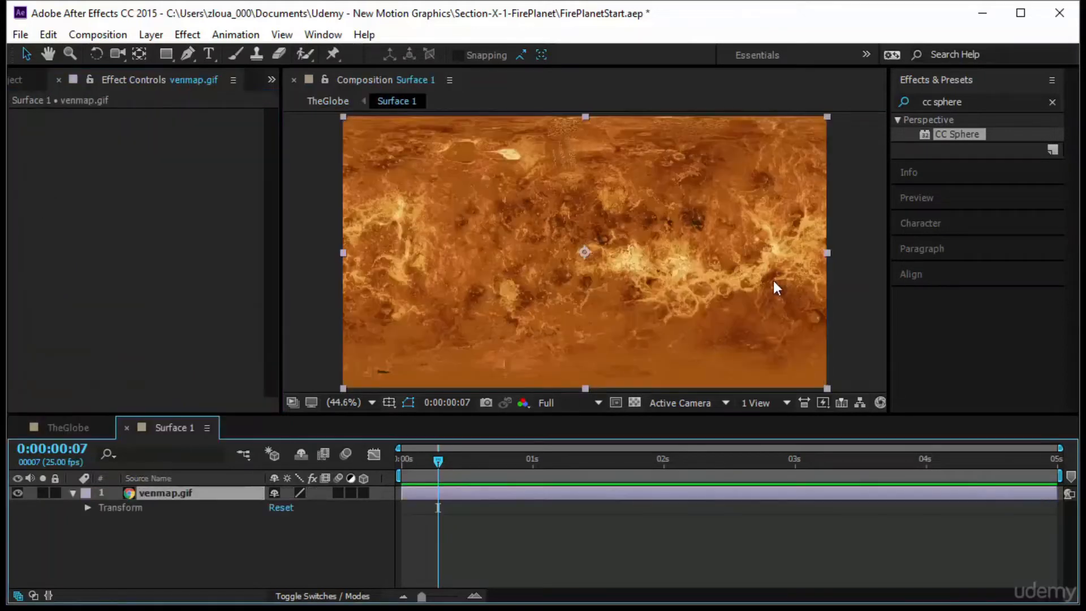
{"action": "left_click", "coordinate": [56, 427]}
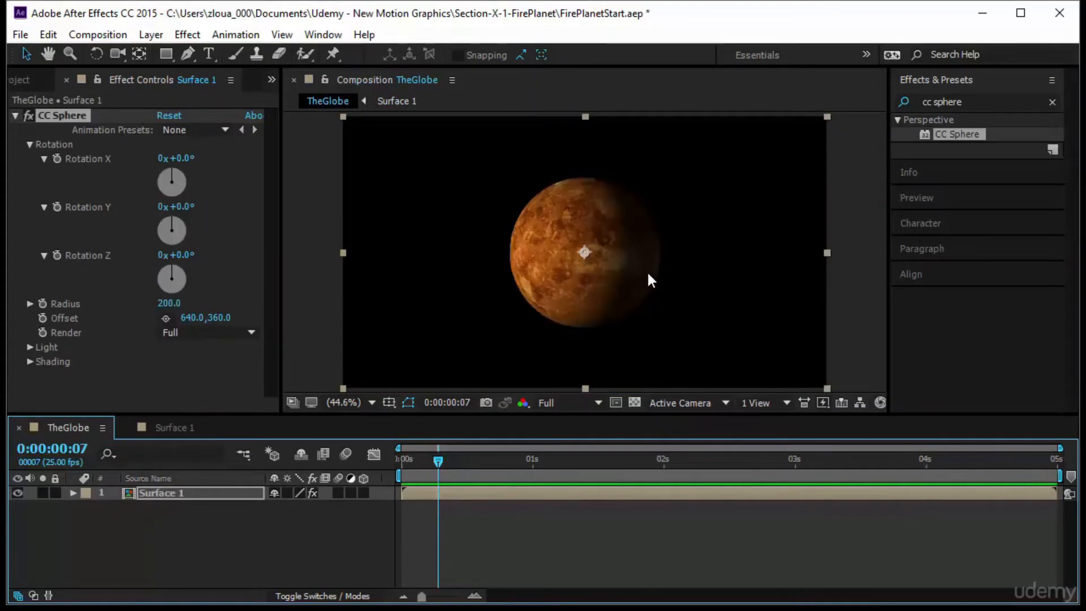
{"action": "left_click", "coordinate": [169, 427]}
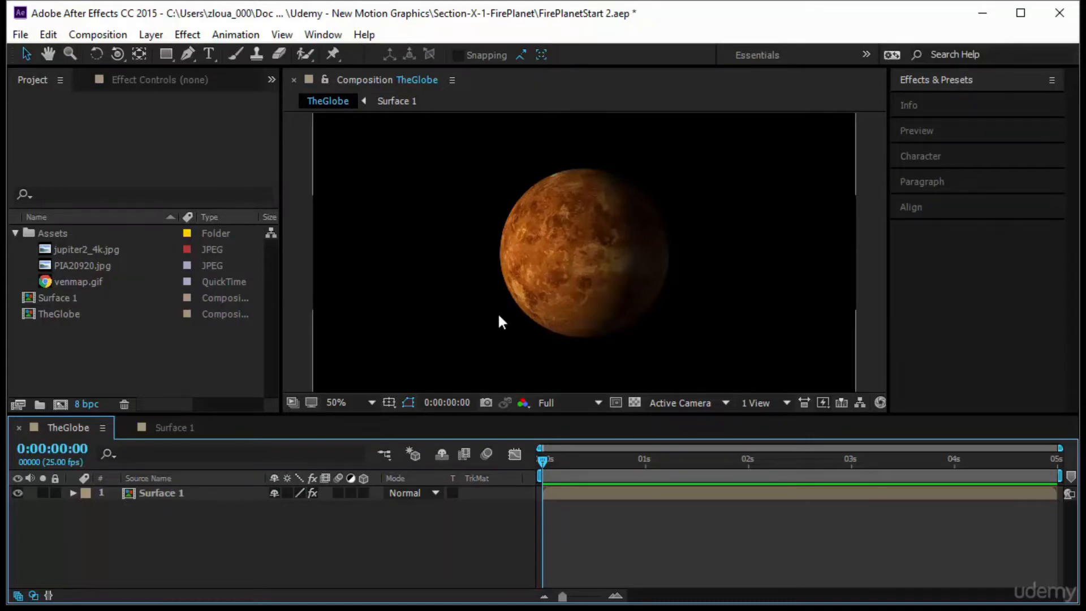
Step: Duplicate the Surface 1 composition and add the copy to TheGlobe beneath the Surface 1 layer
{"action": "left_click", "coordinate": [100, 300]}
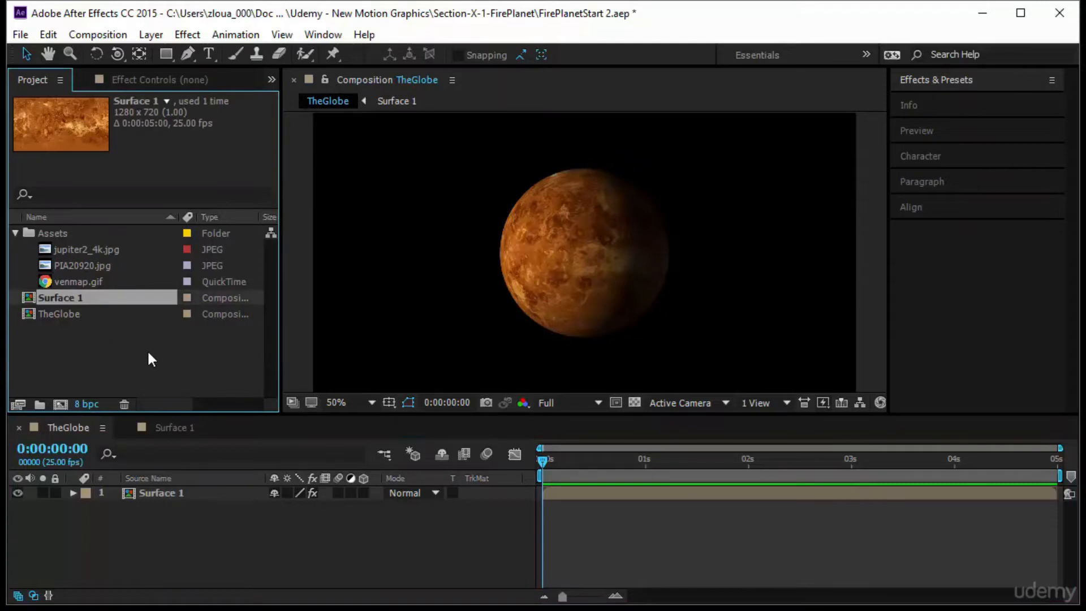
{"action": "key", "text": "ctrl+d"}
{"action": "left_click_drag", "start_coordinate": [111, 314], "coordinate": [187, 528]}
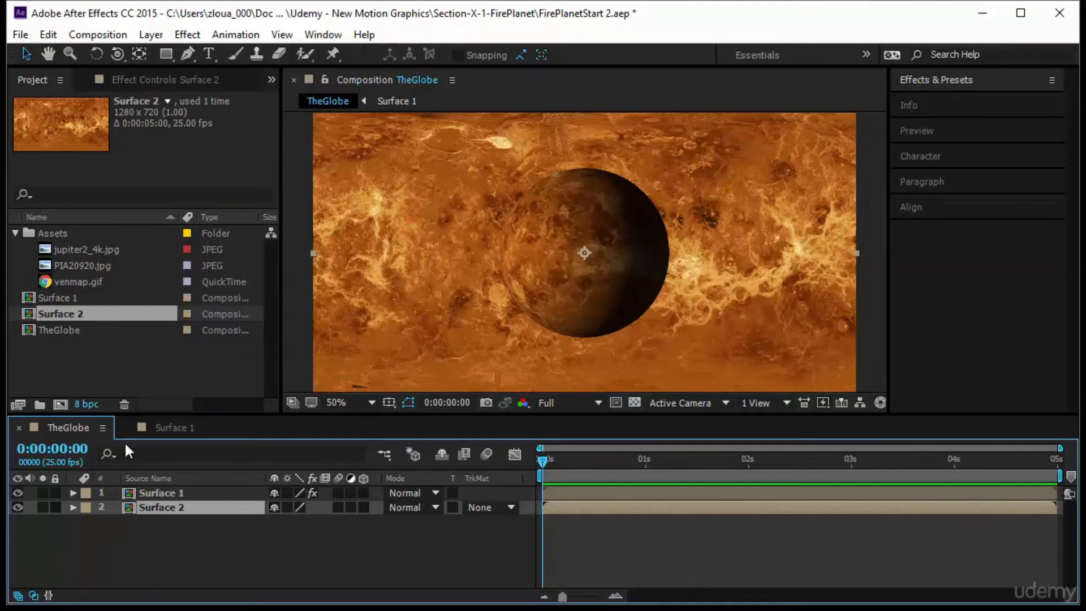
{"action": "left_click", "coordinate": [171, 493]}
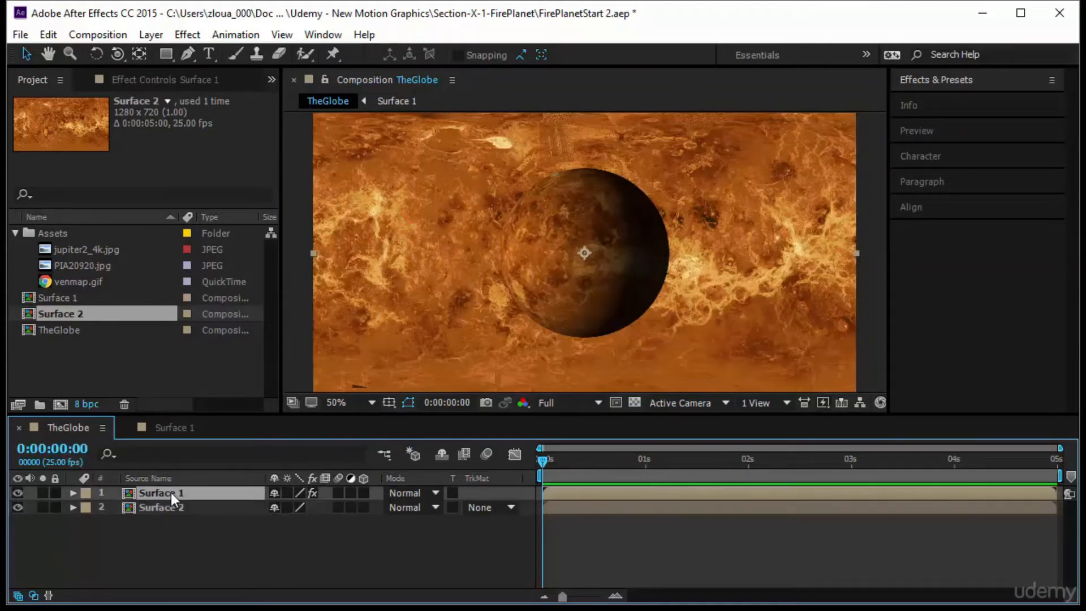
Step: Copy the CC Sphere effect from the Surface 1 layer onto the Surface 2 layer, and test it by shifting the second sphere sideways and undoing that
{"action": "left_click", "coordinate": [211, 79]}
{"action": "left_click", "coordinate": [72, 116]}
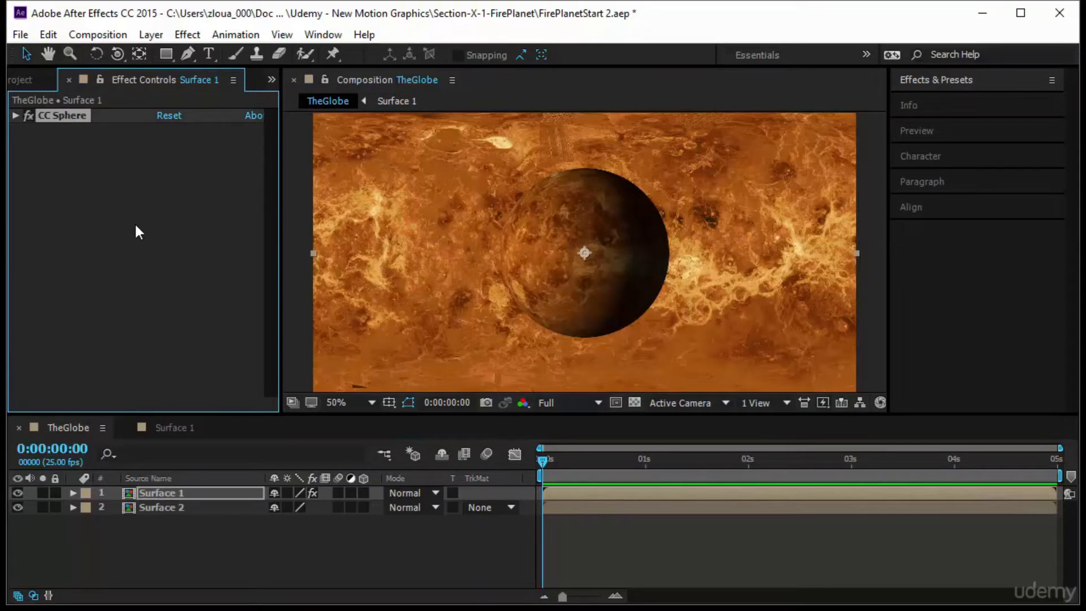
{"action": "left_click", "coordinate": [194, 507]}
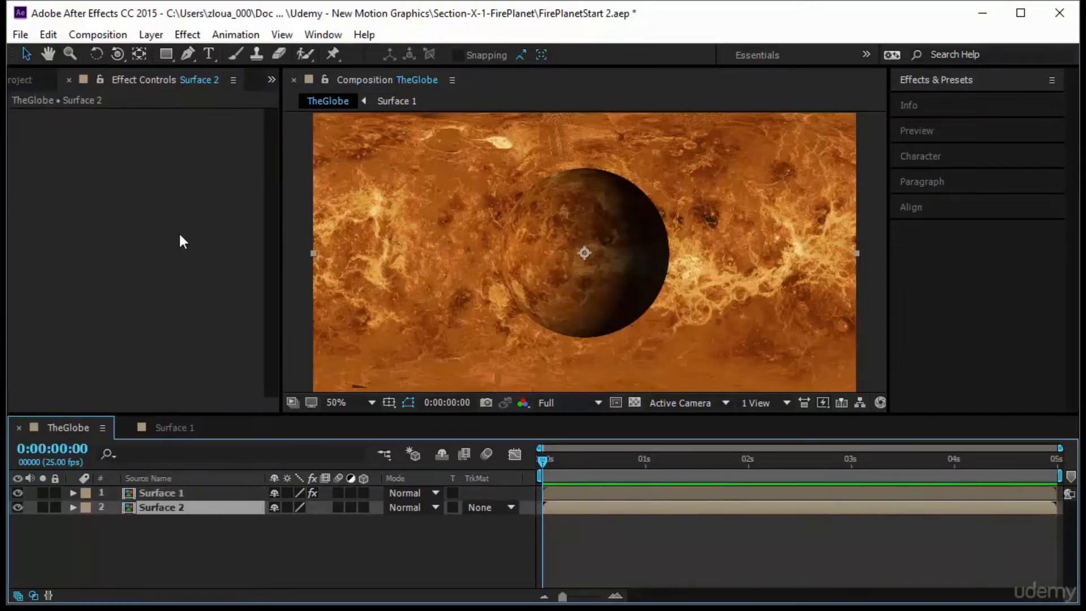
{"action": "key", "text": "ctrl+v"}
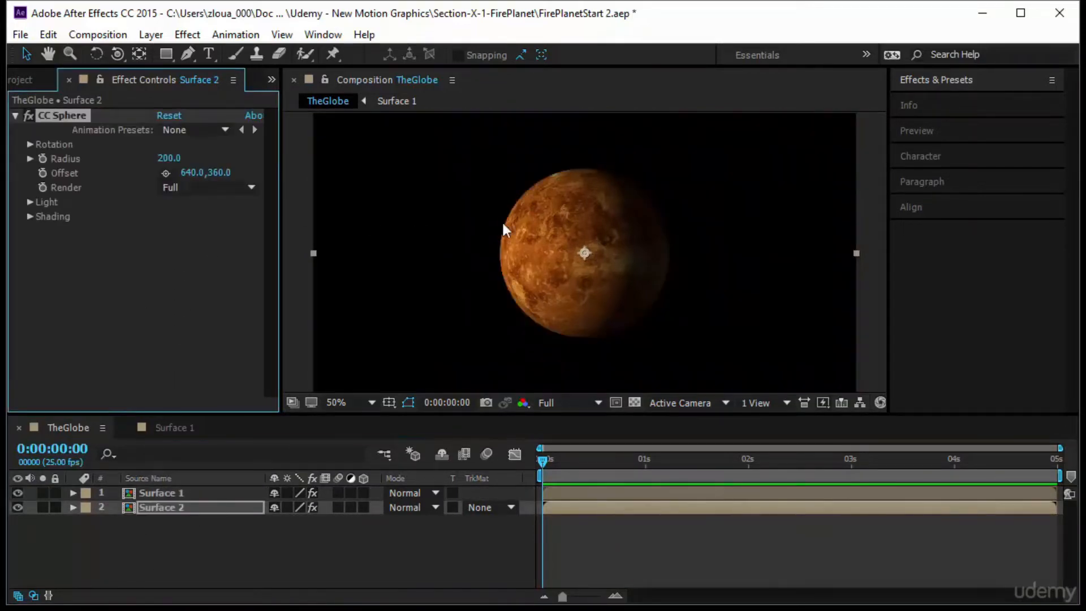
{"action": "left_click_drag", "start_coordinate": [585, 252], "coordinate": [464, 259]}
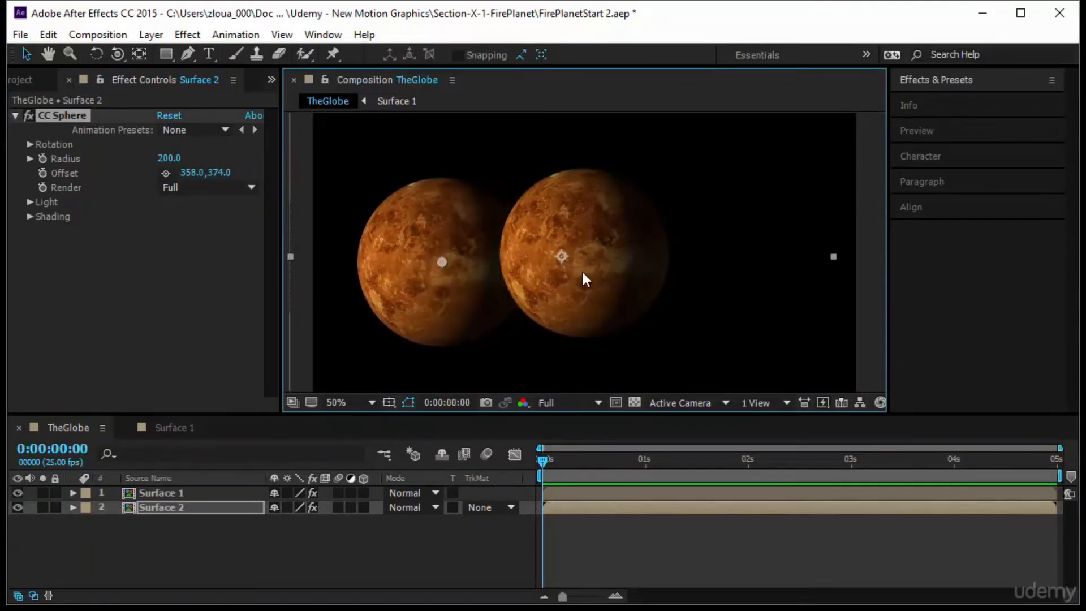
{"action": "key", "text": "ctrl+z"}
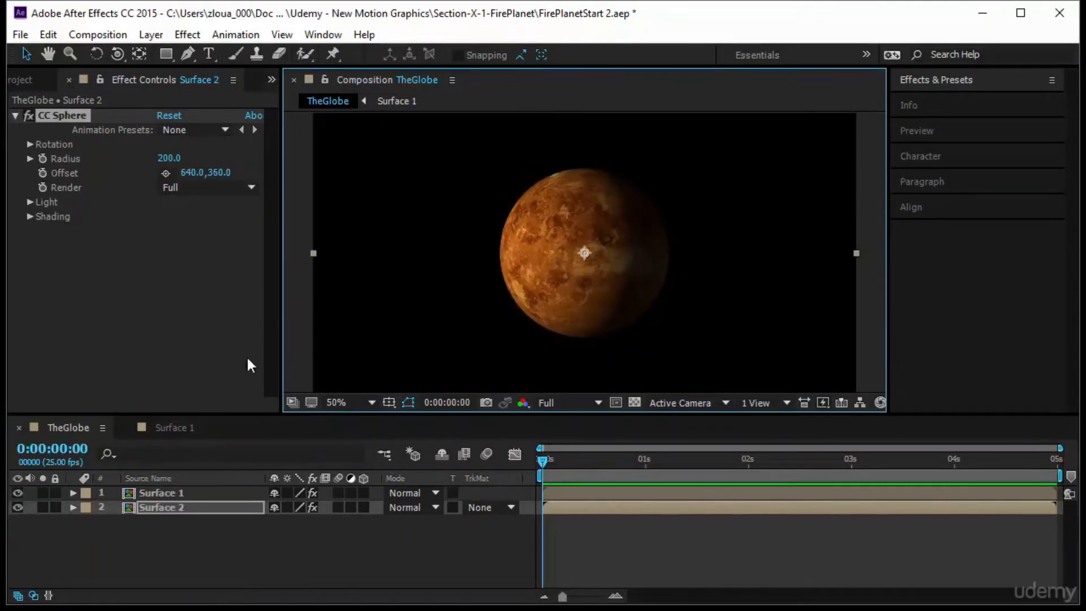
Step: Open the Surface 2 composition and apply the Curves effect to venmap.gif
{"action": "left_click", "coordinate": [181, 506]}
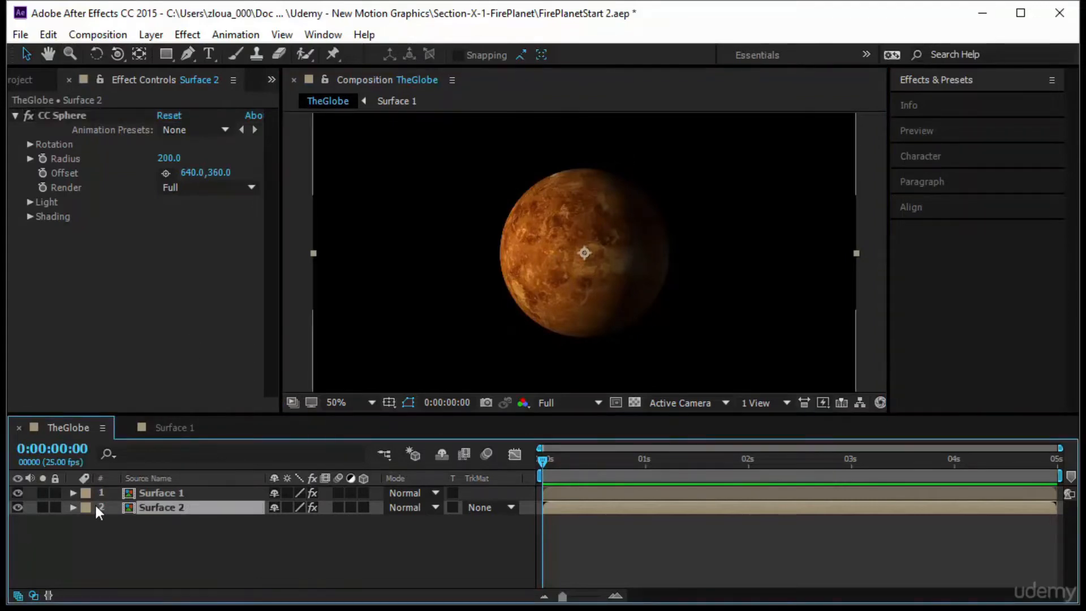
{"action": "double_click", "coordinate": [191, 506]}
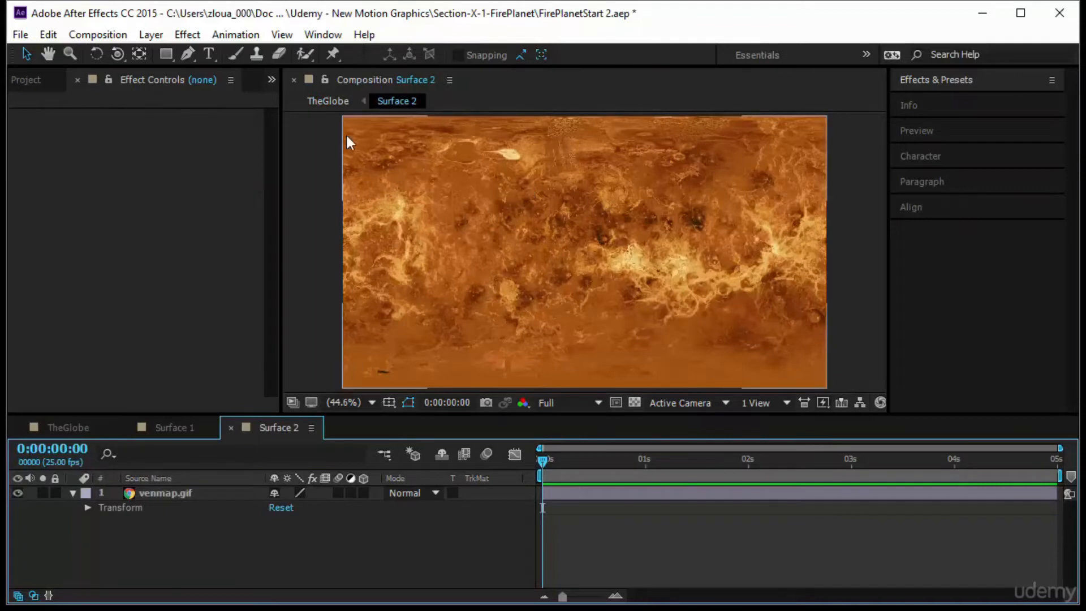
{"action": "left_click", "coordinate": [981, 84]}
{"action": "left_click", "coordinate": [957, 100]}
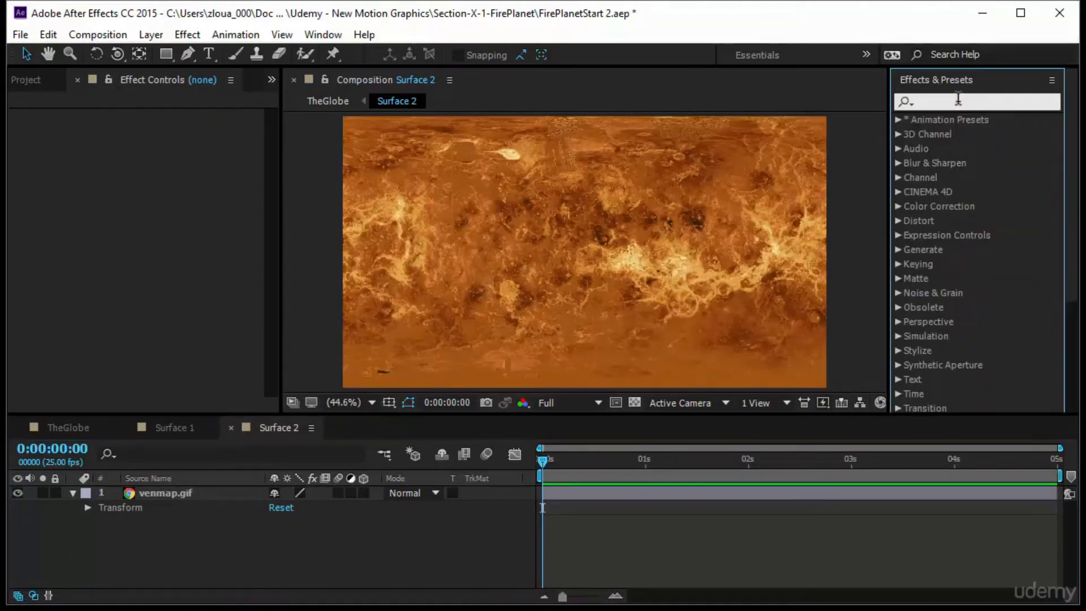
{"action": "type", "text": "curves"}
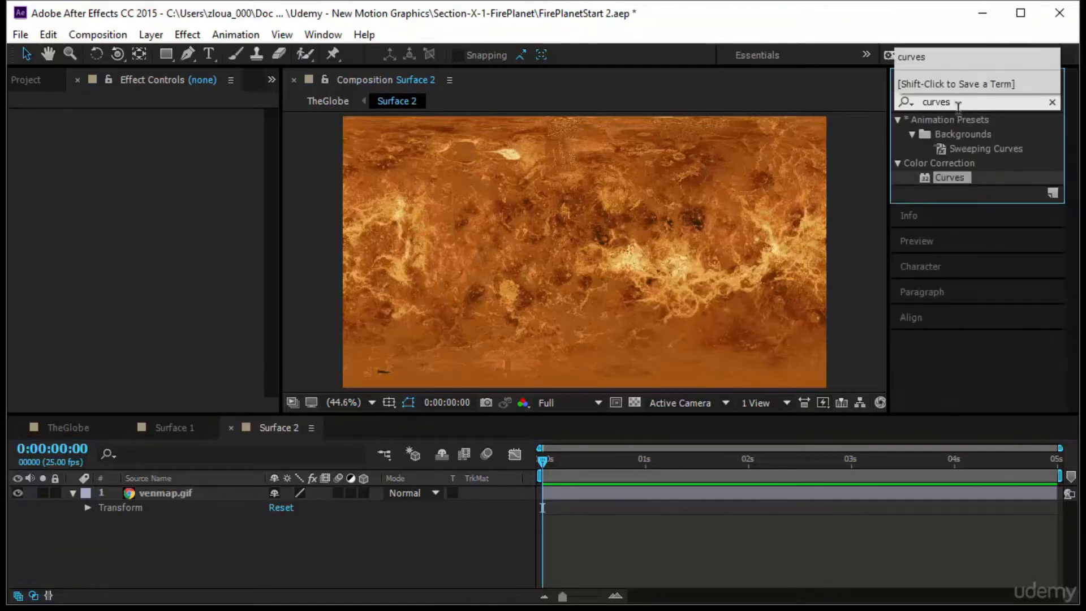
{"action": "left_click", "coordinate": [959, 173]}
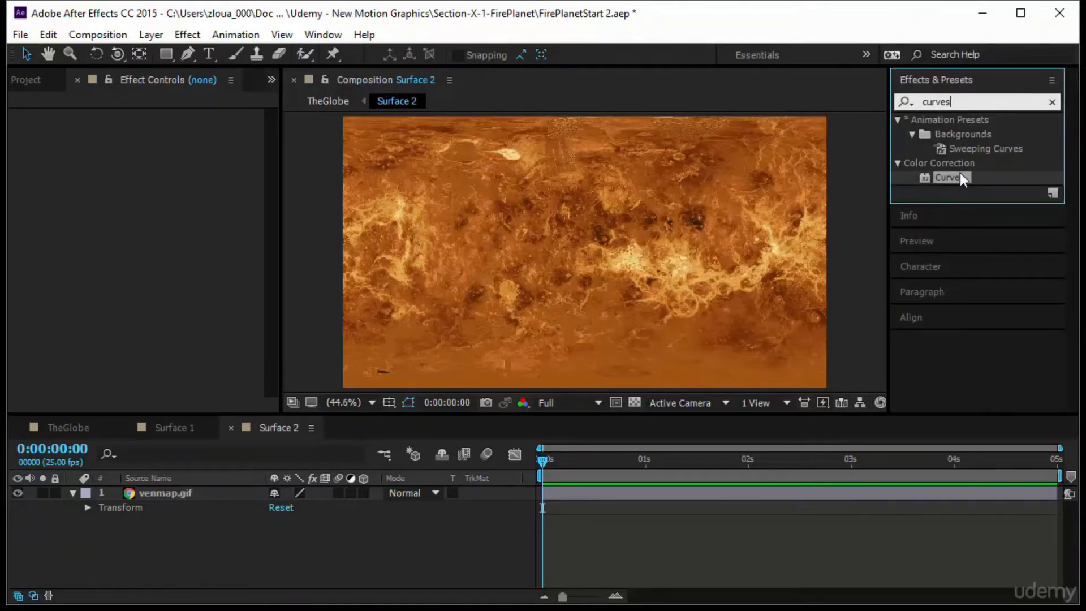
{"action": "left_click_drag", "start_coordinate": [959, 171], "coordinate": [600, 259]}
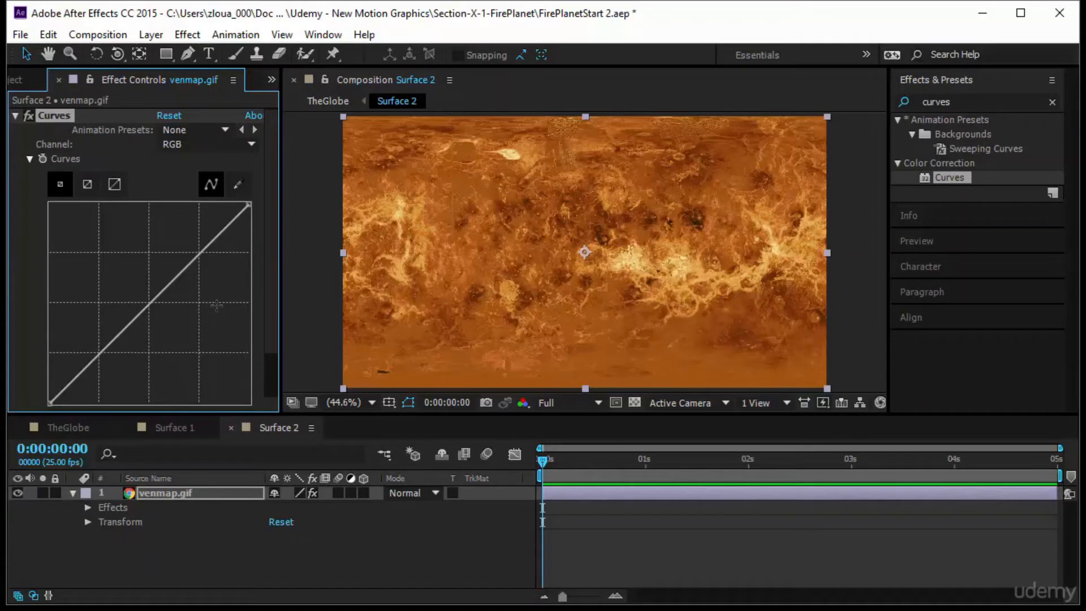
Step: Inspect the map's Red, Green and Blue channels one at a time in the viewer, and return the display to RGB
{"action": "left_click", "coordinate": [522, 403]}
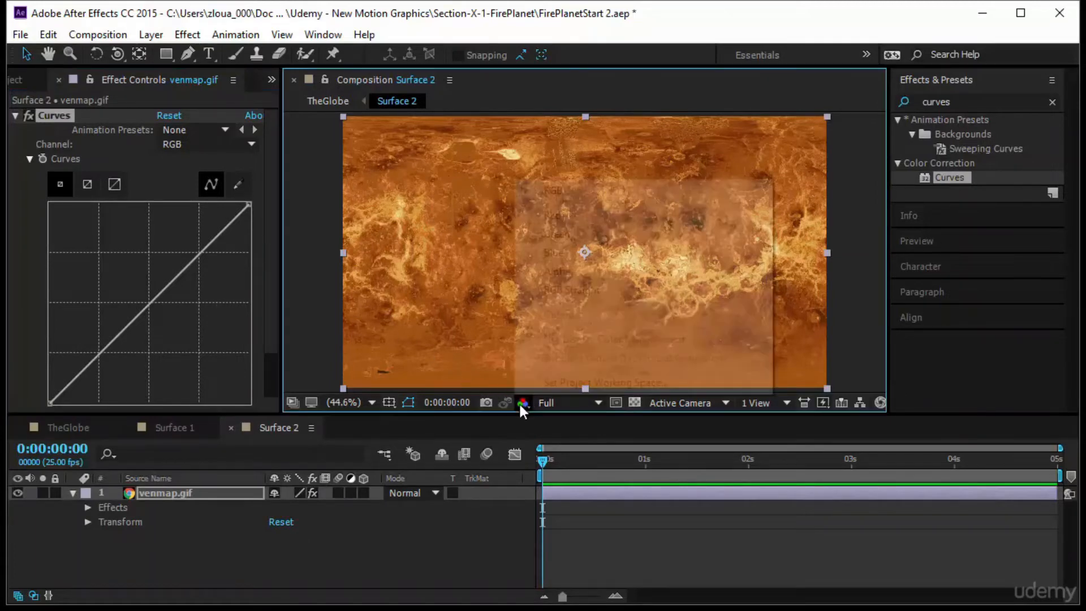
{"action": "left_click", "coordinate": [581, 214]}
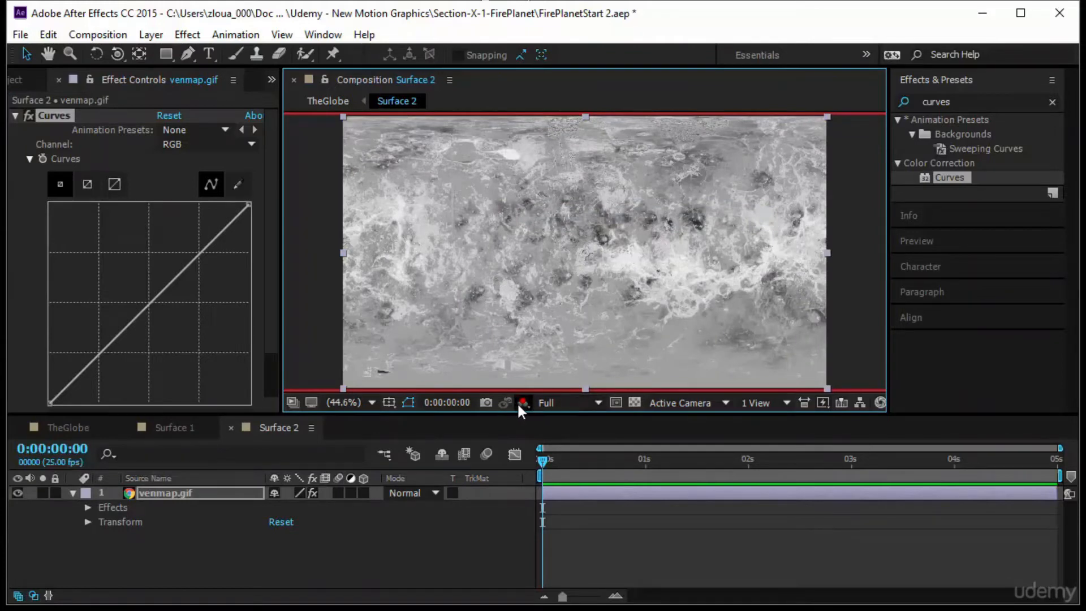
{"action": "left_click", "coordinate": [519, 402]}
{"action": "left_click", "coordinate": [581, 239]}
{"action": "left_click", "coordinate": [523, 402]}
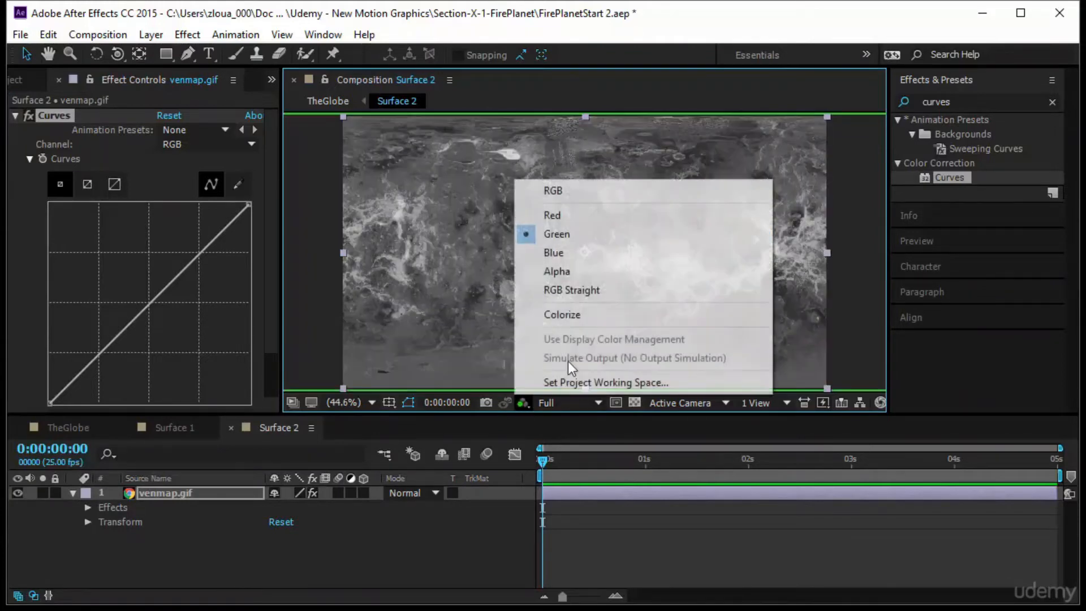
{"action": "left_click", "coordinate": [593, 258]}
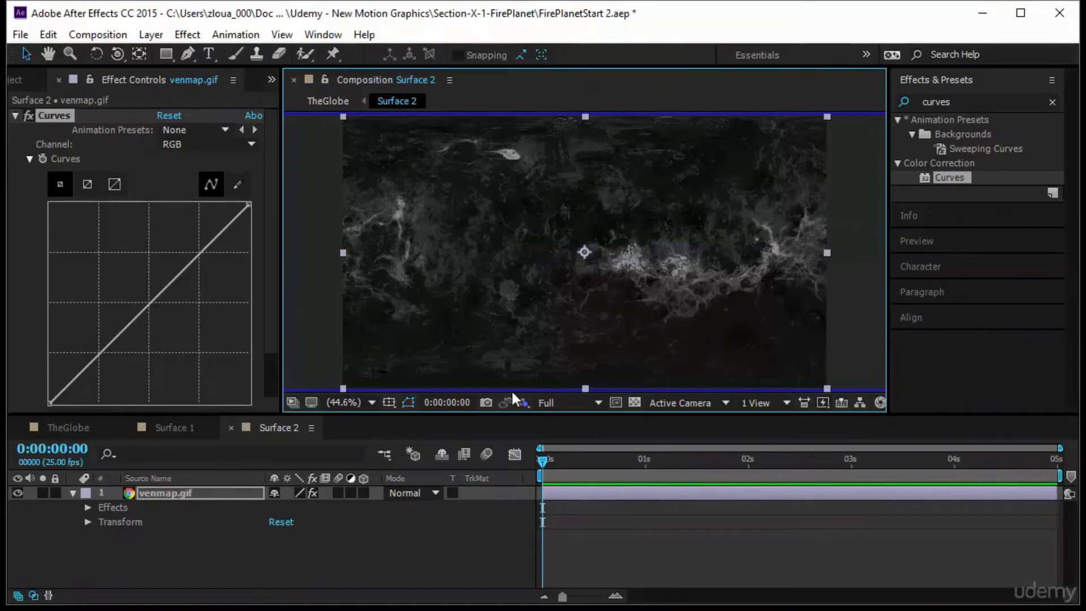
{"action": "left_click", "coordinate": [523, 402]}
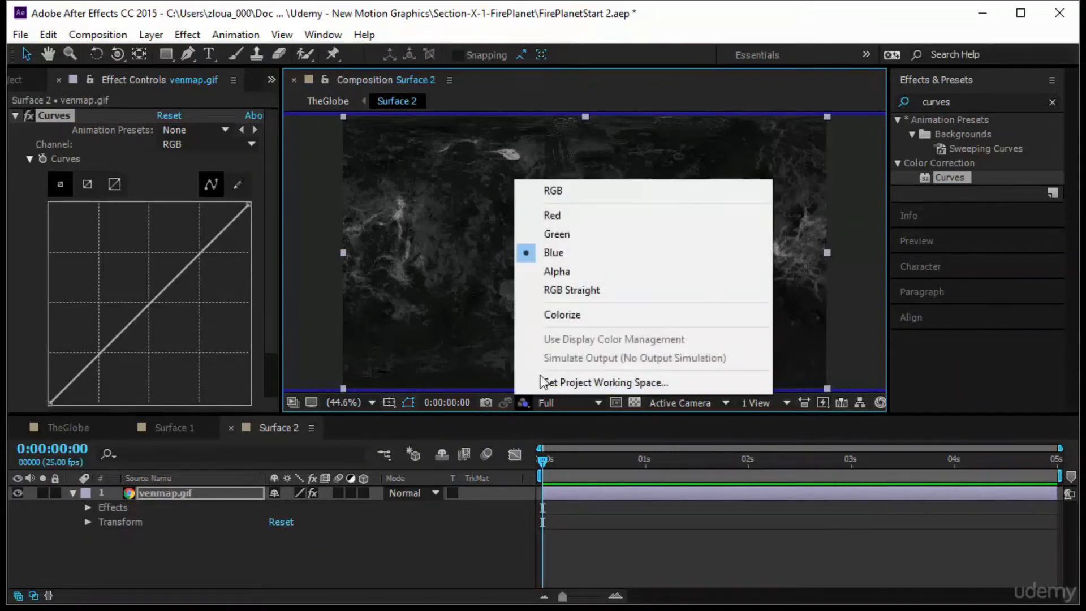
{"action": "left_click", "coordinate": [579, 192]}
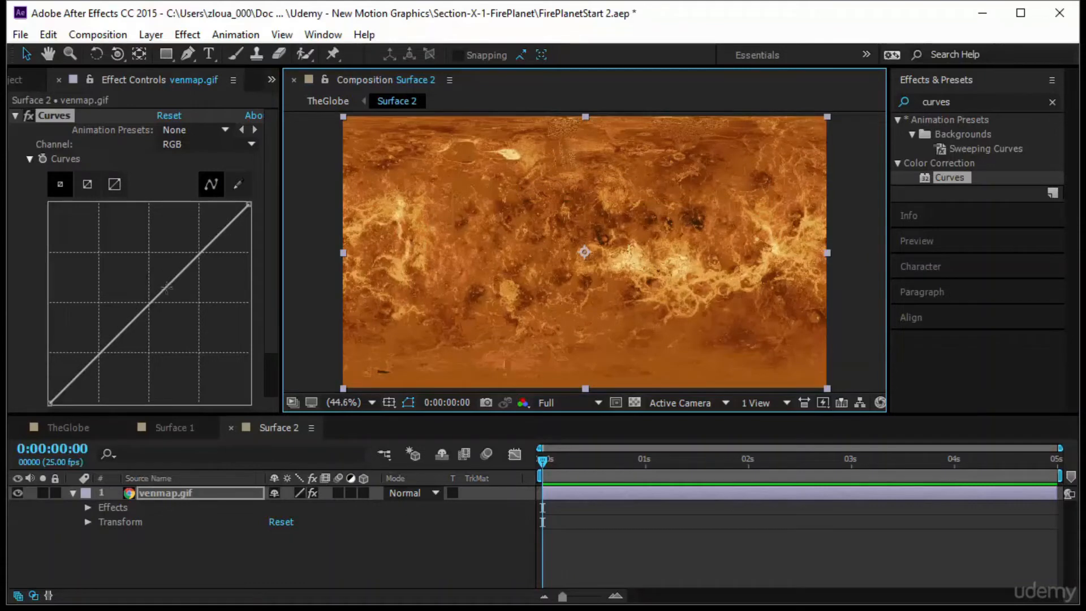
Step: Try brightening venmap.gif by raising the RGB curve, and reset the curve
{"action": "left_click_drag", "start_coordinate": [168, 290], "coordinate": [77, 238]}
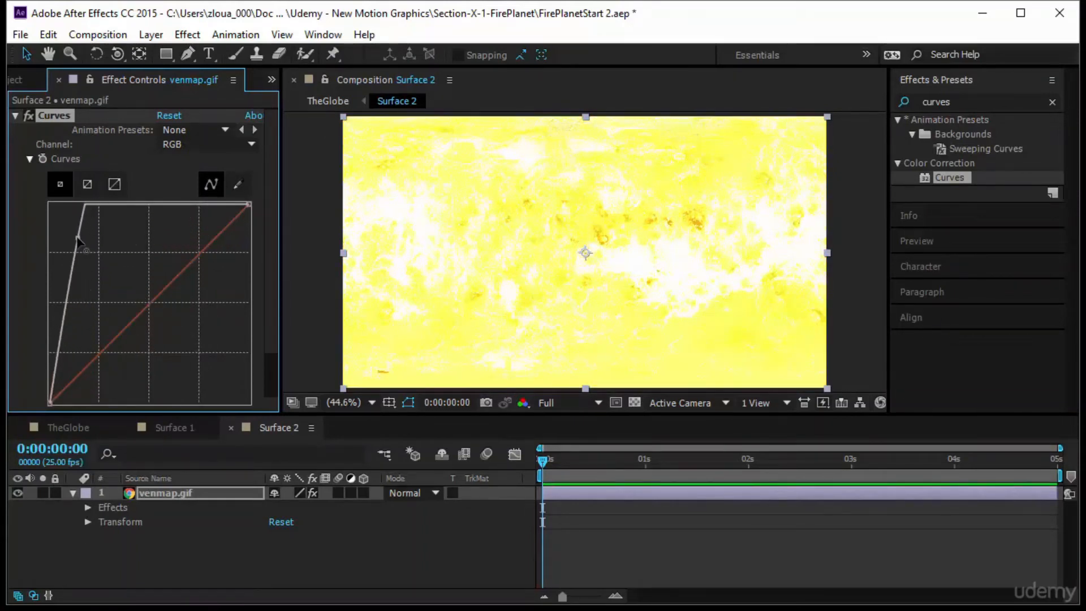
{"action": "left_click_drag", "start_coordinate": [78, 238], "coordinate": [131, 279]}
{"action": "scroll", "coordinate": [225, 342], "scroll_direction": "down", "scroll_amount": 2}
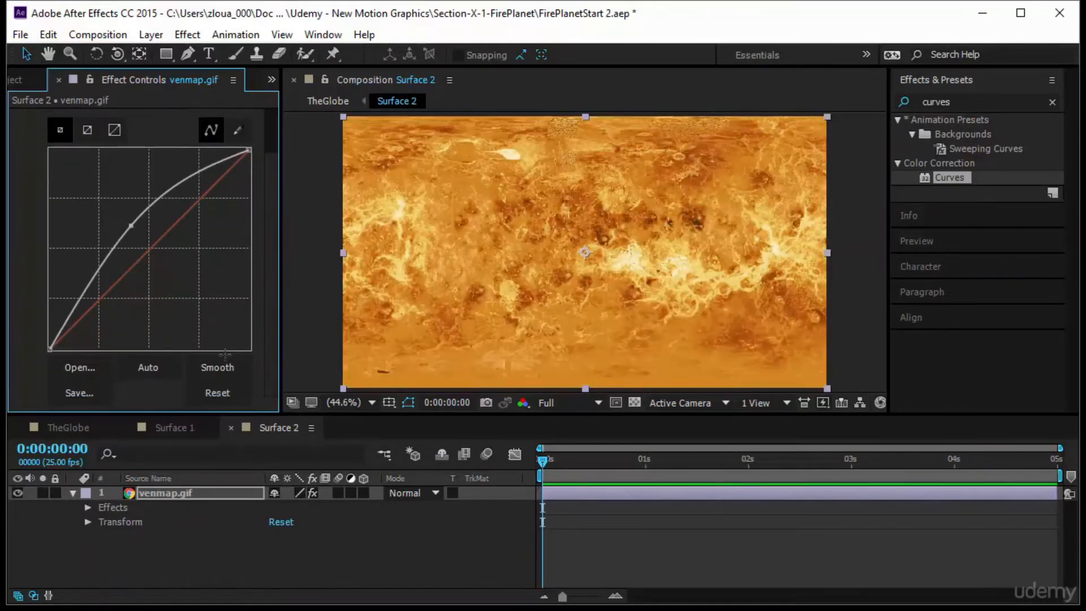
{"action": "left_click", "coordinate": [216, 393]}
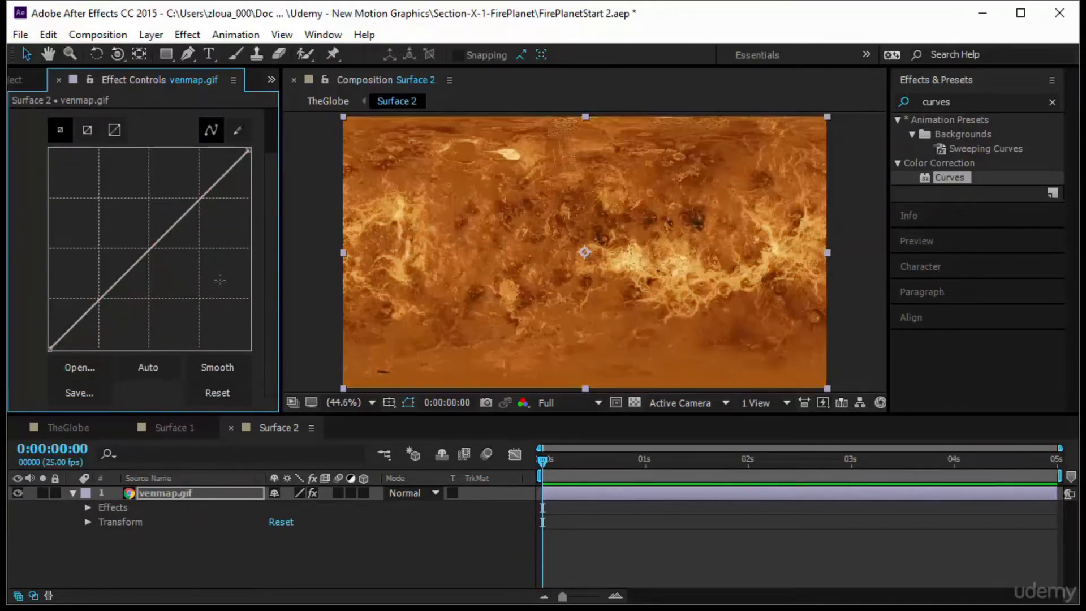
Step: Try bending the Red channel's curve into an S-shape with raised shadows and lowered highlights, and reset it
{"action": "scroll", "coordinate": [220, 281], "scroll_direction": "up", "scroll_amount": 2}
{"action": "left_click", "coordinate": [191, 145]}
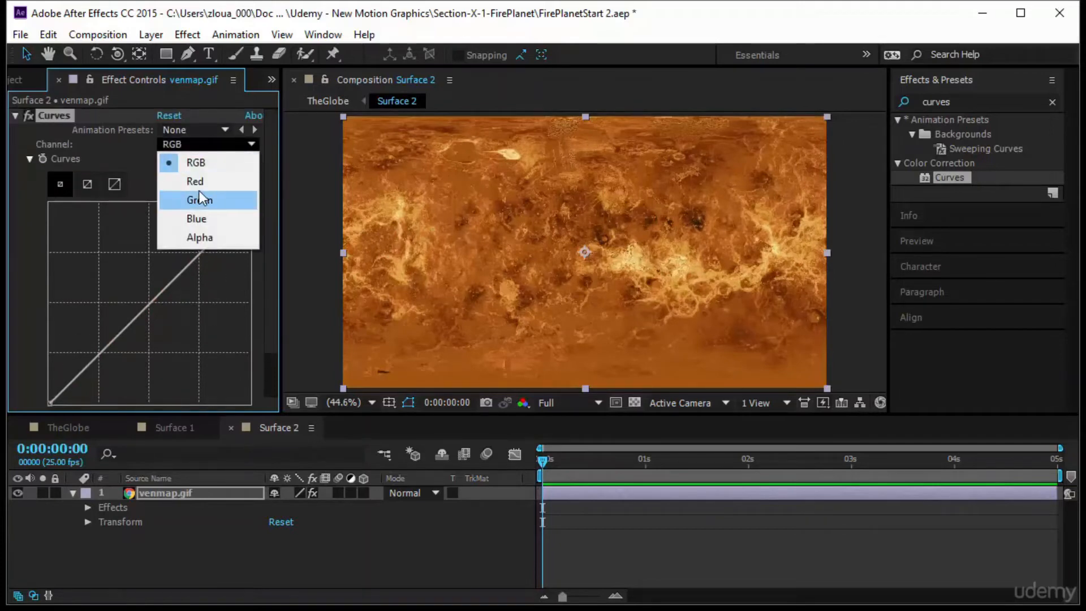
{"action": "left_click", "coordinate": [195, 181]}
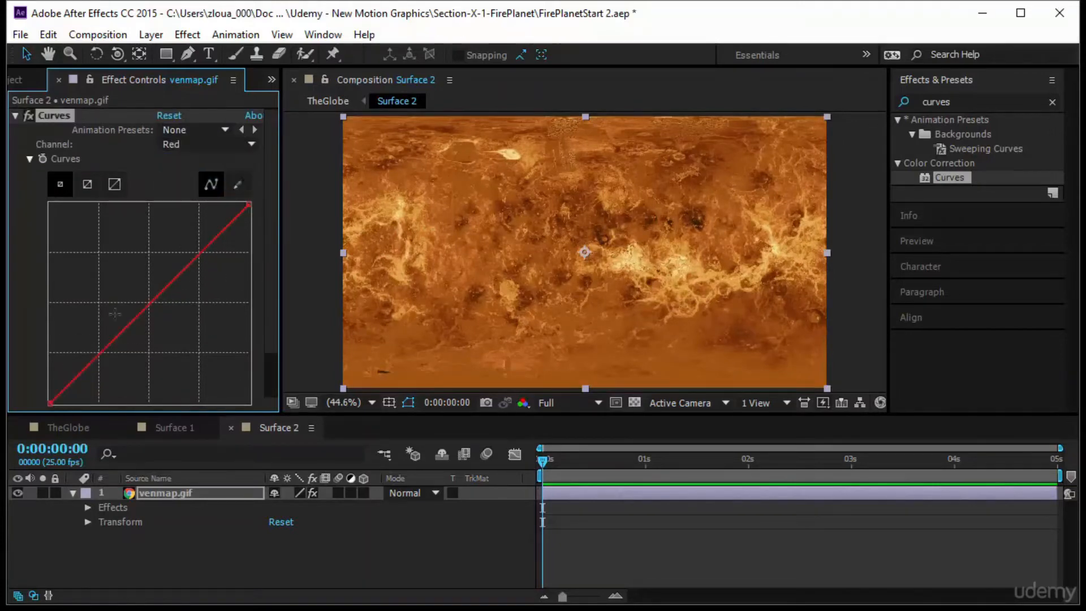
{"action": "left_click_drag", "start_coordinate": [153, 312], "coordinate": [175, 354]}
{"action": "left_click_drag", "start_coordinate": [201, 310], "coordinate": [220, 260]}
{"action": "key", "text": "ctrl+z"}
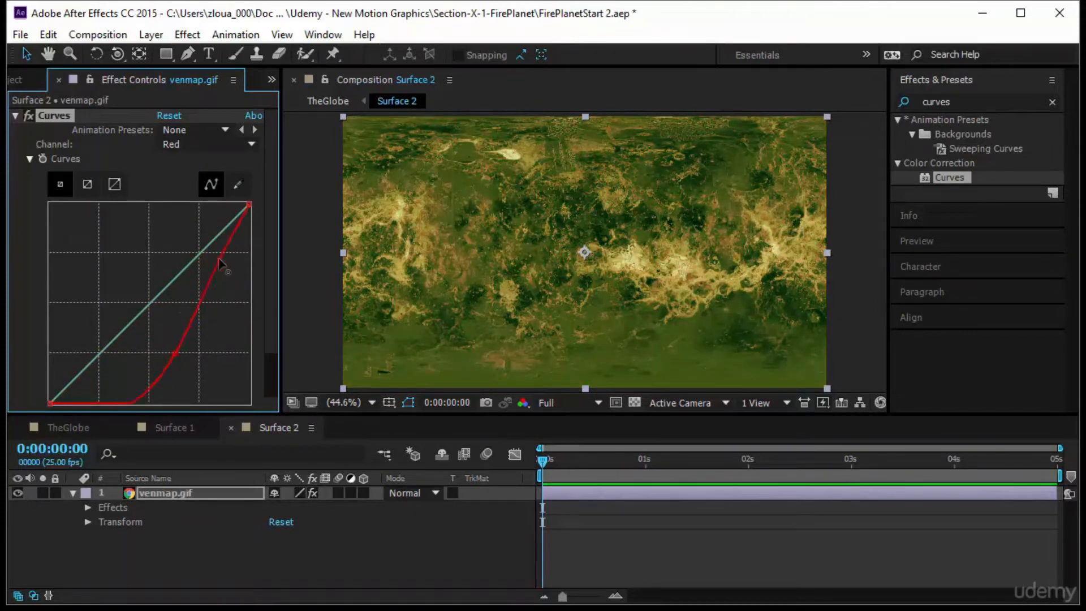
{"action": "left_click_drag", "start_coordinate": [173, 353], "coordinate": [114, 293]}
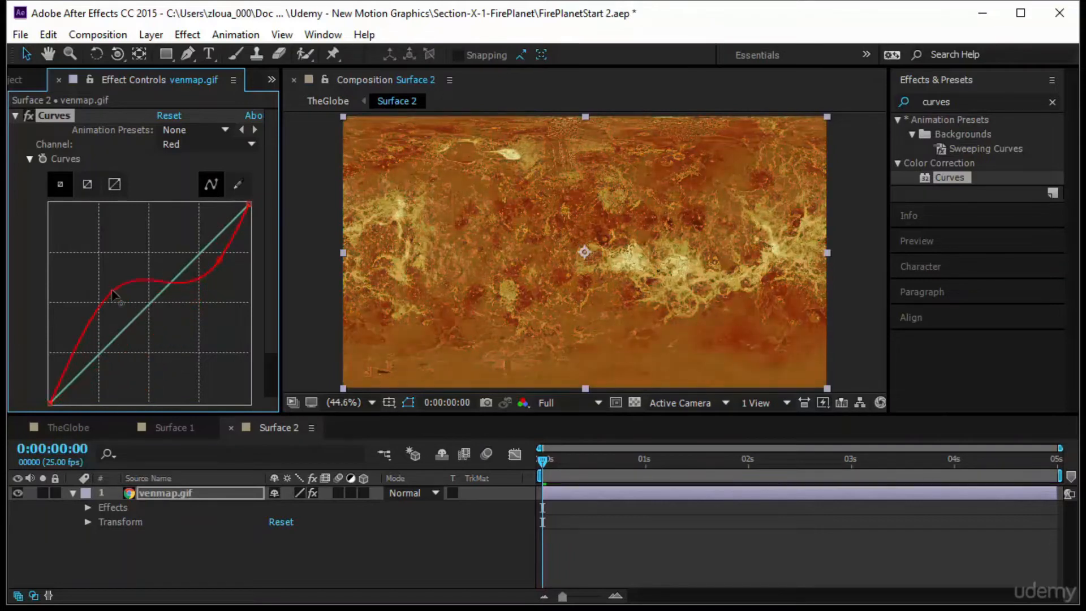
{"action": "left_click_drag", "start_coordinate": [220, 261], "coordinate": [220, 310]}
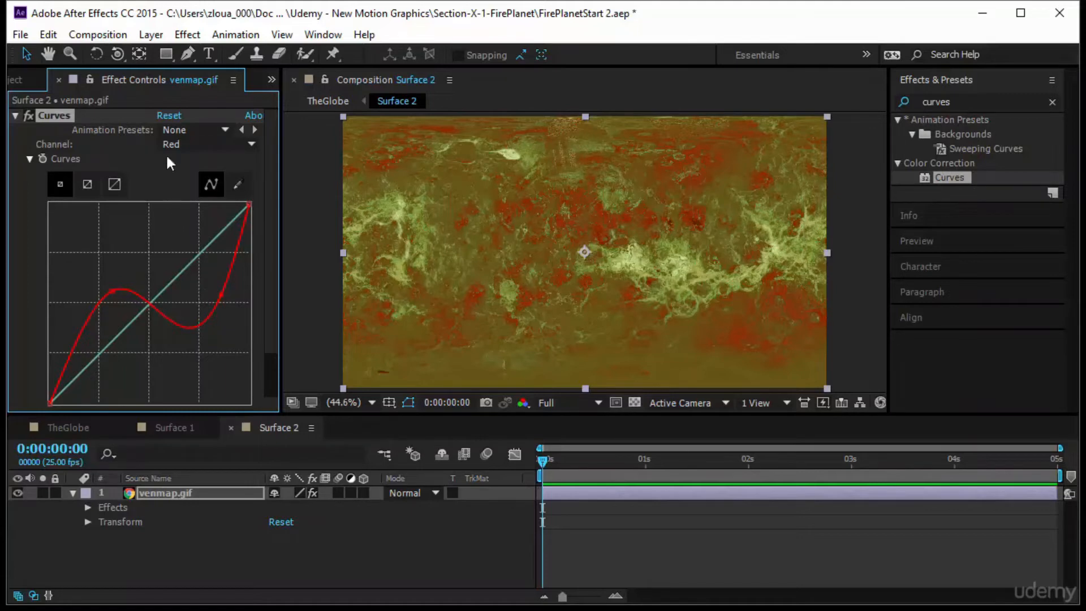
{"action": "scroll", "coordinate": [163, 384], "scroll_direction": "down", "scroll_amount": 2}
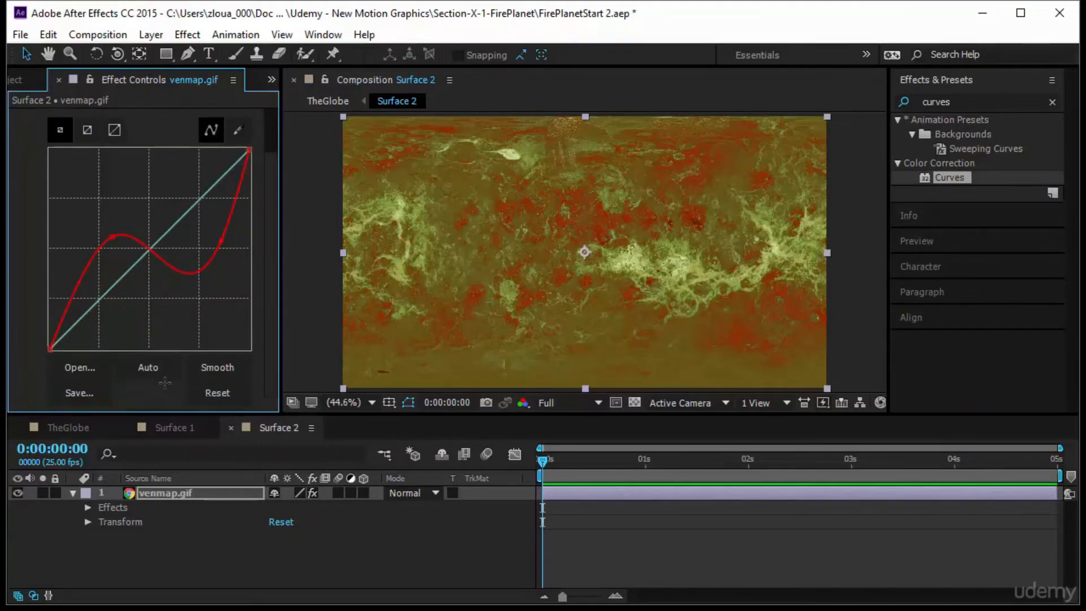
{"action": "left_click", "coordinate": [232, 396]}
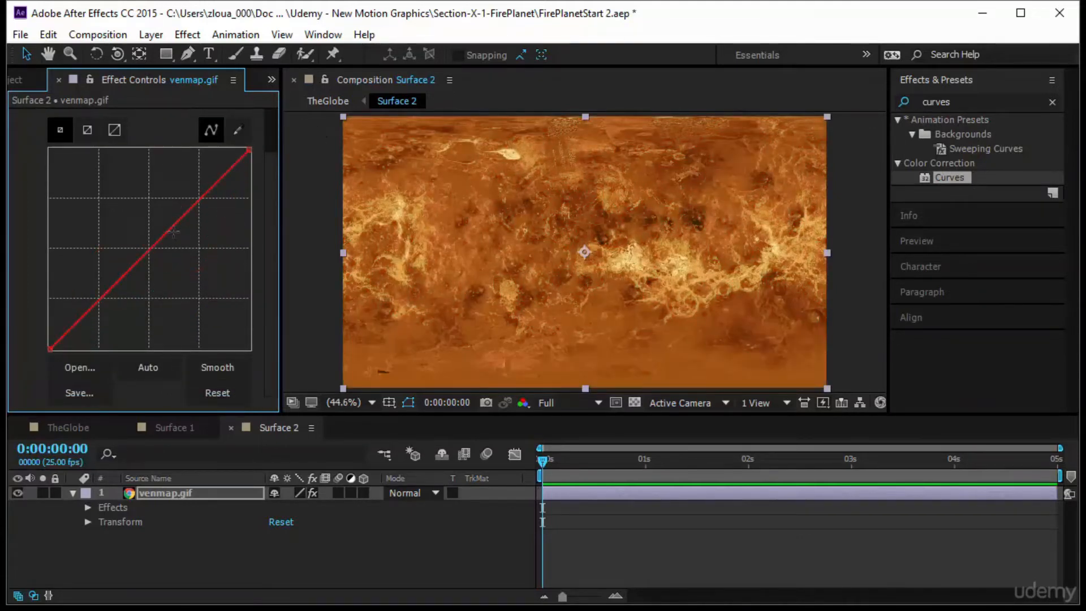
Step: Try raising the Red channel's curve strongly to intensify the reds in the map, and reset it
{"action": "left_click_drag", "start_coordinate": [170, 229], "coordinate": [86, 198]}
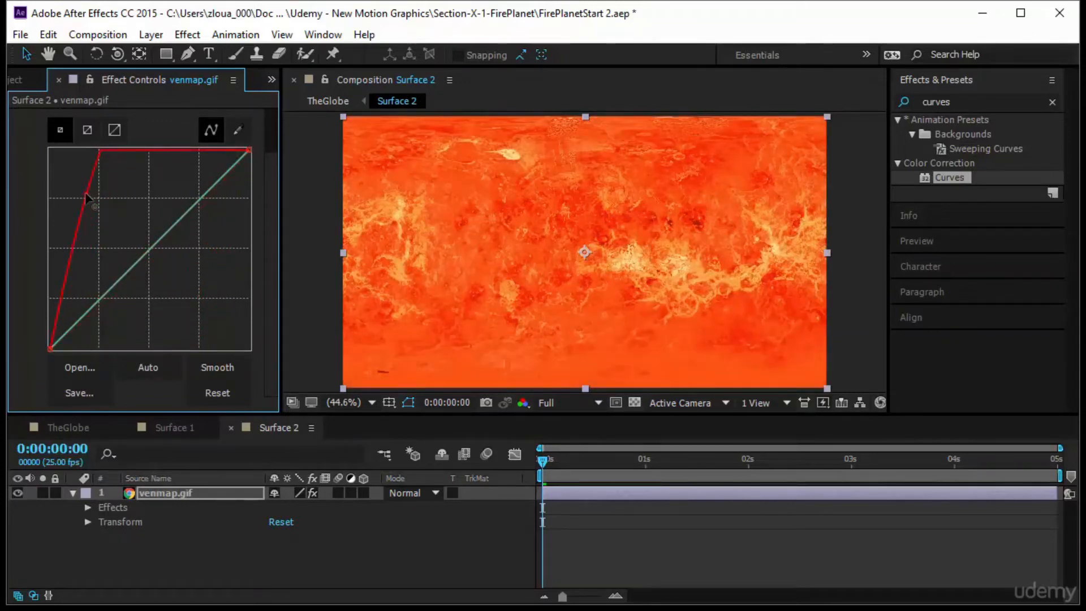
{"action": "left_click_drag", "start_coordinate": [86, 198], "coordinate": [103, 224]}
{"action": "scroll", "coordinate": [192, 234], "scroll_direction": "up", "scroll_amount": 2}
{"action": "scroll", "coordinate": [192, 235], "scroll_direction": "down", "scroll_amount": 2}
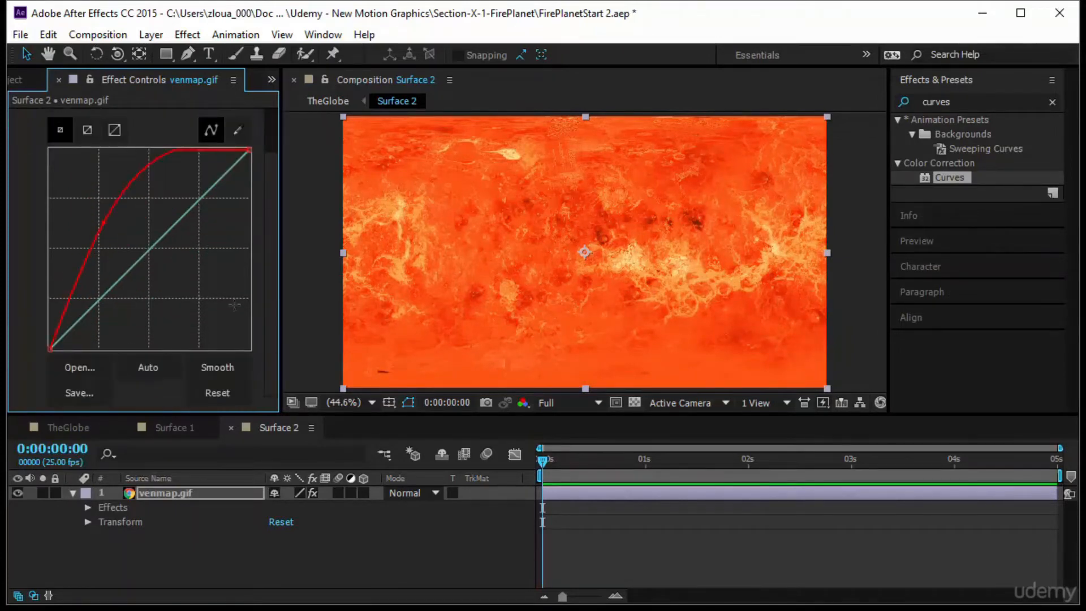
{"action": "left_click", "coordinate": [224, 391]}
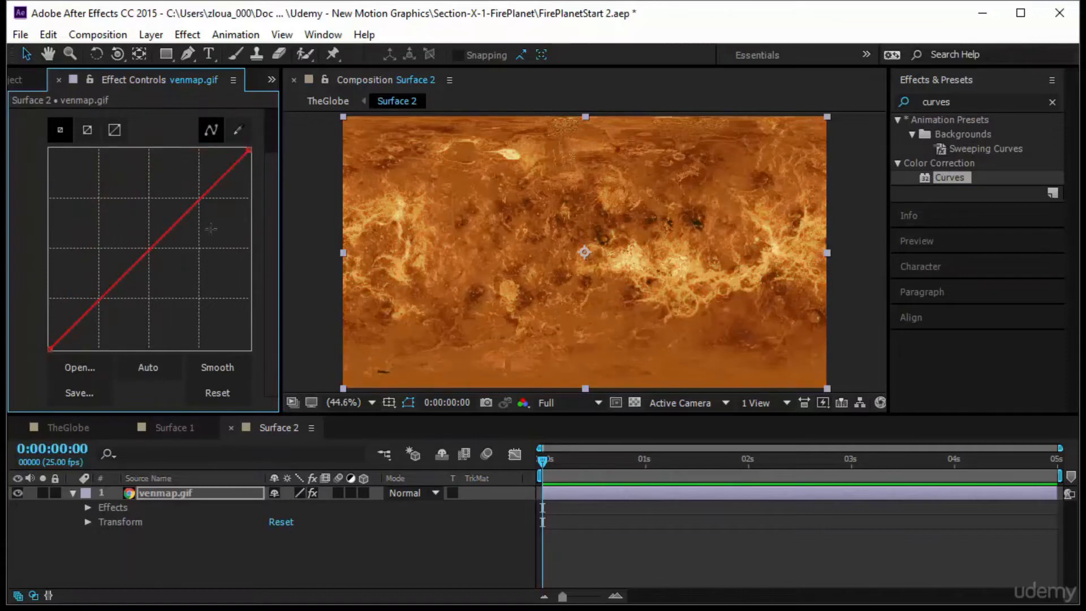
Step: Darken venmap.gif by pulling the RGB curve far down so only the brightest veins remain
{"action": "scroll", "coordinate": [192, 224], "scroll_direction": "up", "scroll_amount": 2}
{"action": "left_click", "coordinate": [207, 144]}
{"action": "left_click", "coordinate": [206, 163]}
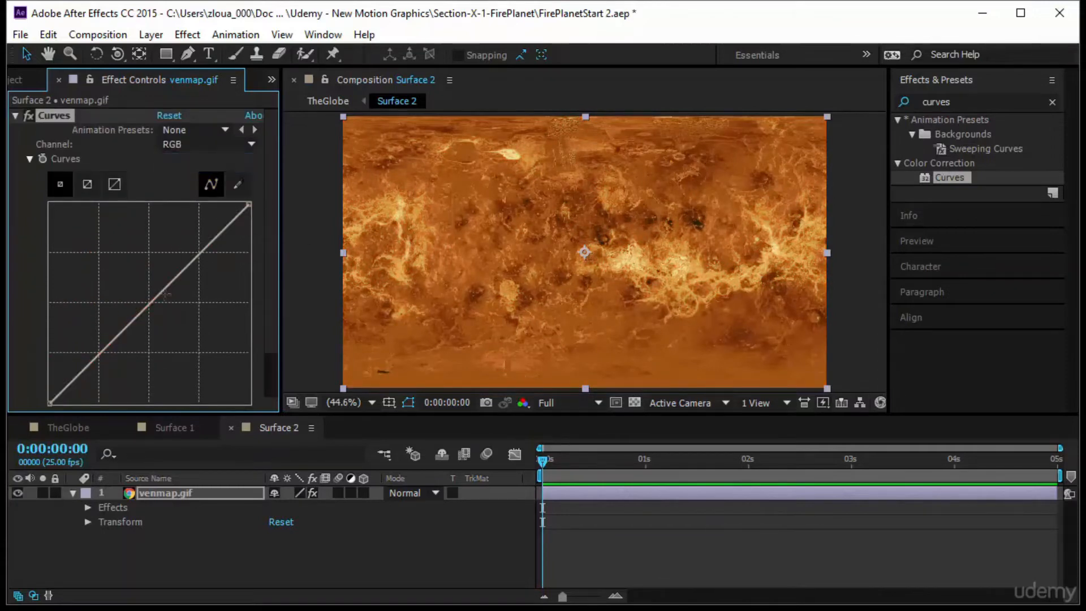
{"action": "left_click_drag", "start_coordinate": [172, 302], "coordinate": [203, 348]}
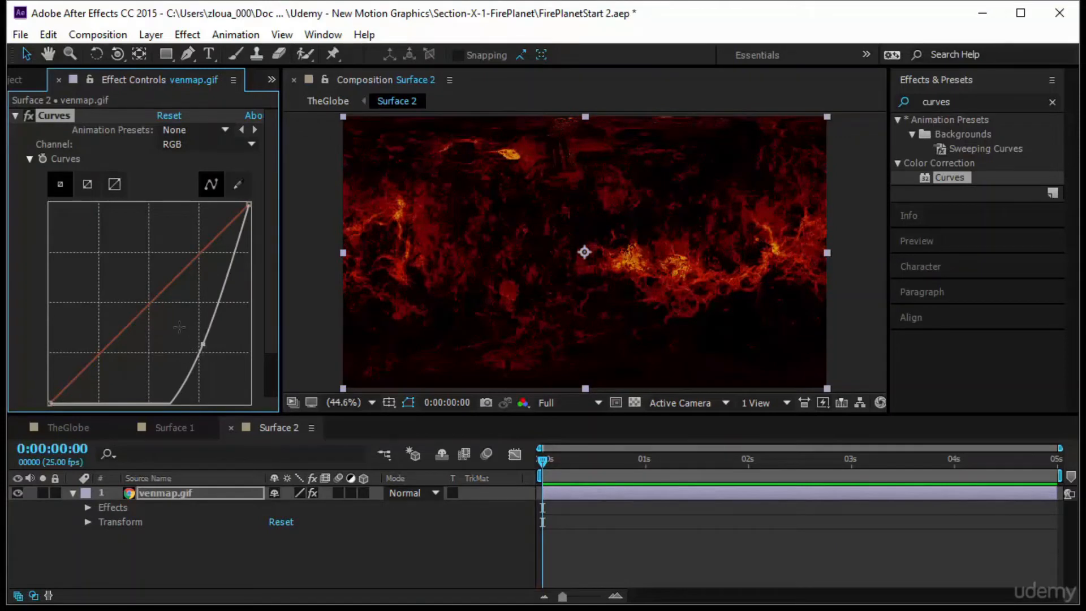
Step: Lower the Red channel's curve with one midtone point, undoing the second point placed above it
{"action": "left_click", "coordinate": [179, 152]}
{"action": "left_click", "coordinate": [178, 144]}
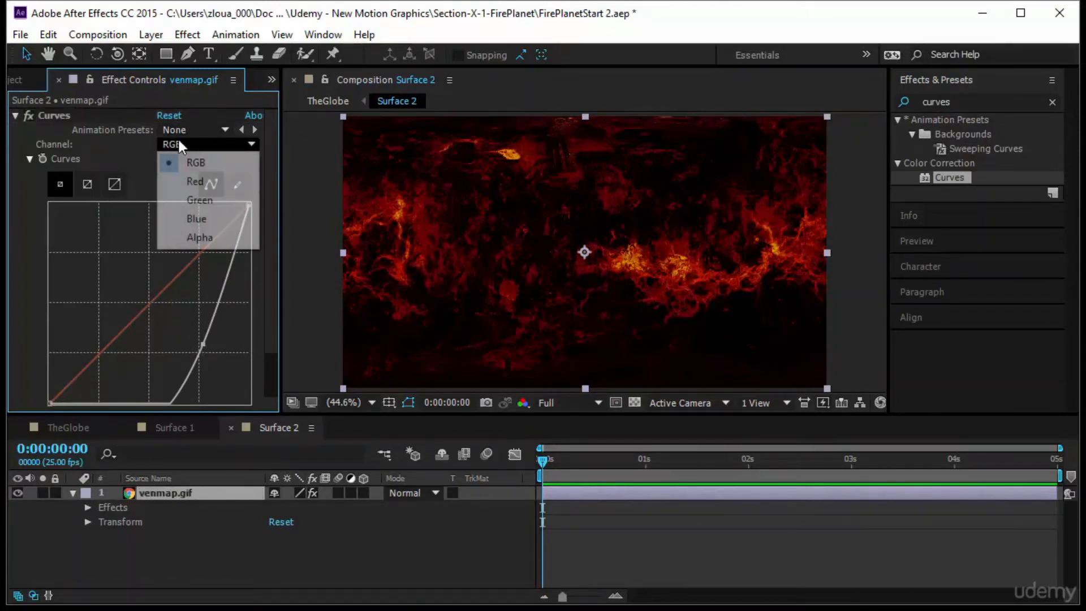
{"action": "left_click", "coordinate": [187, 180]}
{"action": "left_click_drag", "start_coordinate": [124, 325], "coordinate": [163, 352]}
{"action": "left_click_drag", "start_coordinate": [166, 294], "coordinate": [173, 301]}
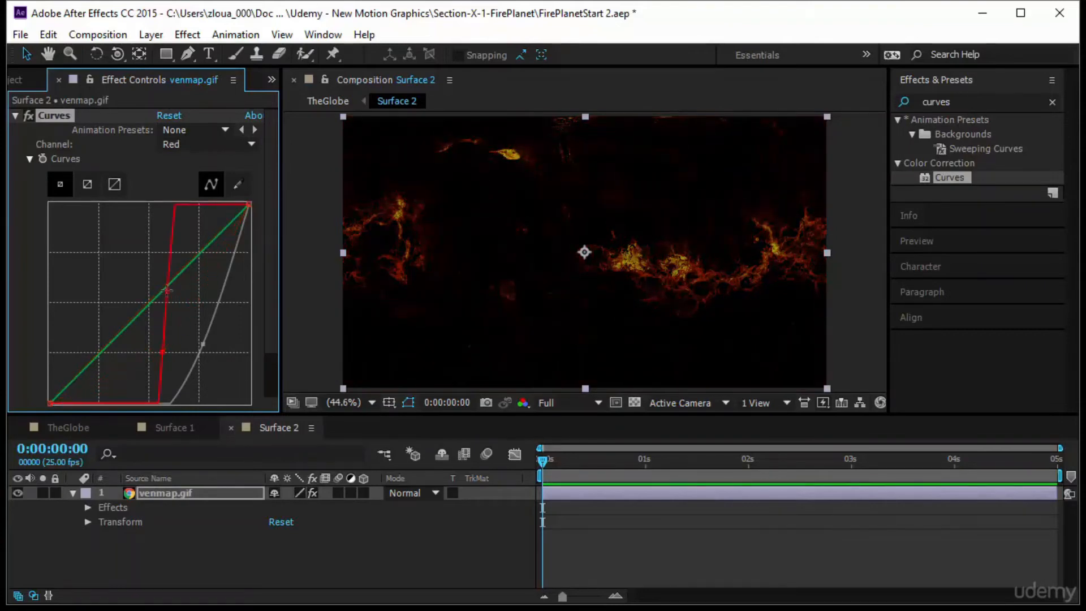
{"action": "key", "text": "ctrl+z"}
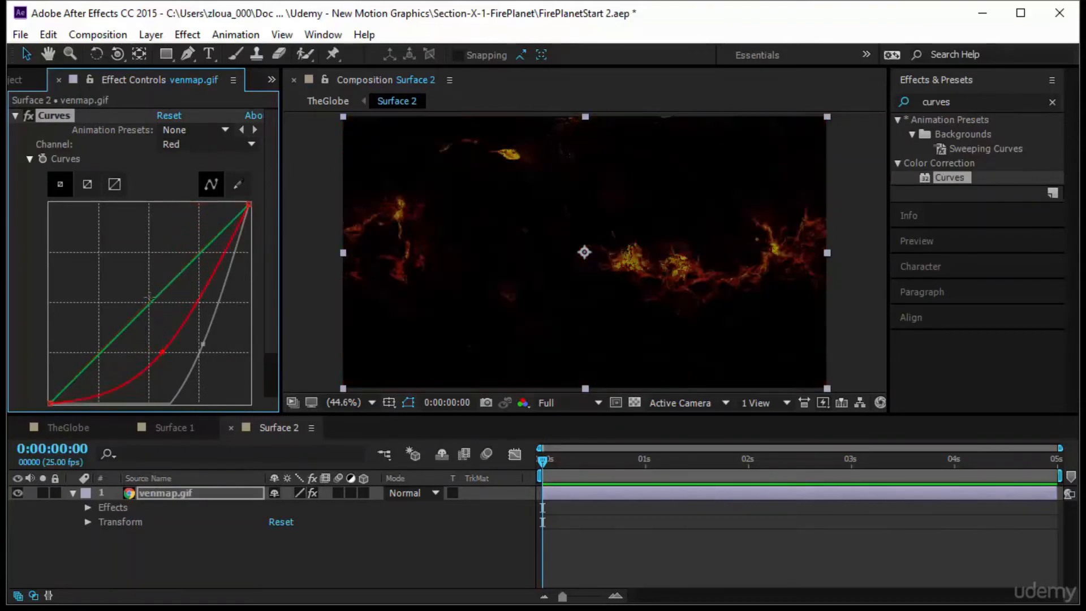
Step: Pull the midtones of the Green and Blue channels' curves down on venmap.gif to deepen the lava's reds
{"action": "left_click_drag", "start_coordinate": [155, 298], "coordinate": [192, 334]}
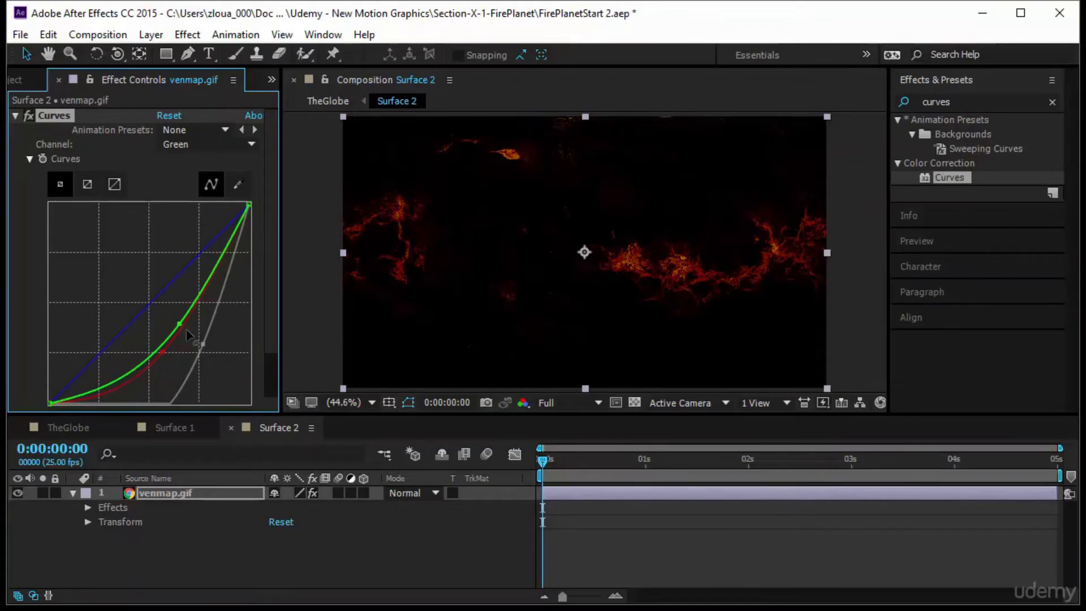
{"action": "left_click_drag", "start_coordinate": [173, 279], "coordinate": [187, 352]}
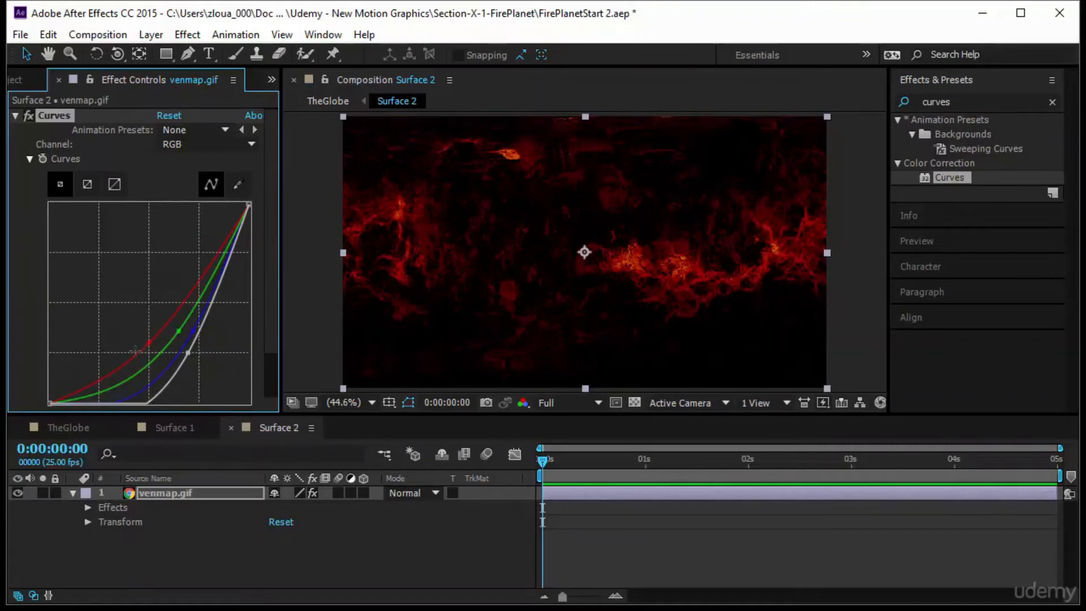
Step: In TheGlobe, try the Add blending mode on the Surface 1 layer, and change it to Linear Light
{"action": "left_click", "coordinate": [56, 426]}
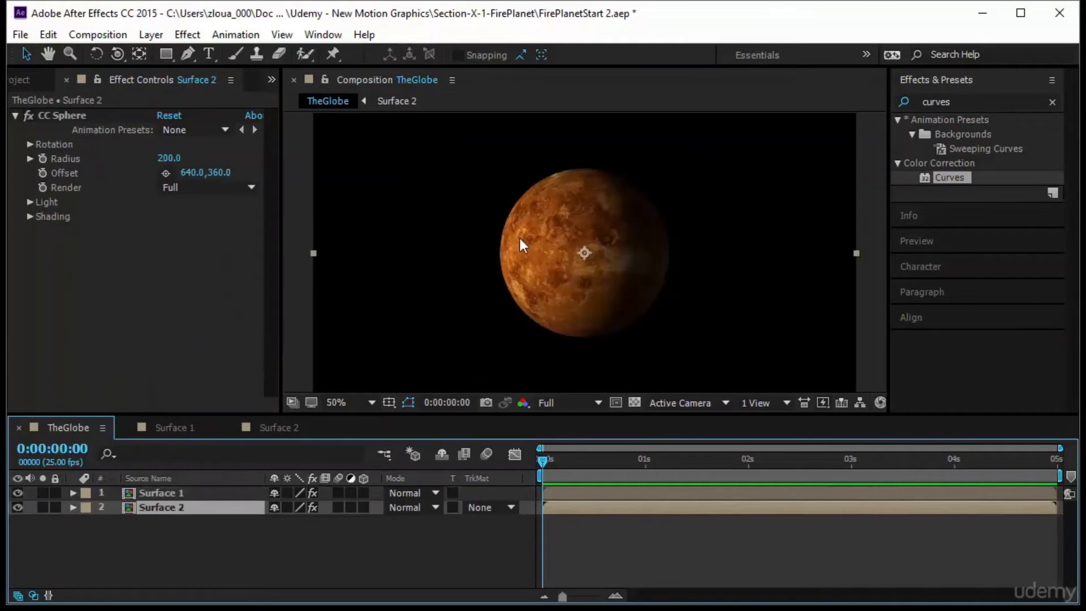
{"action": "left_click", "coordinate": [146, 493]}
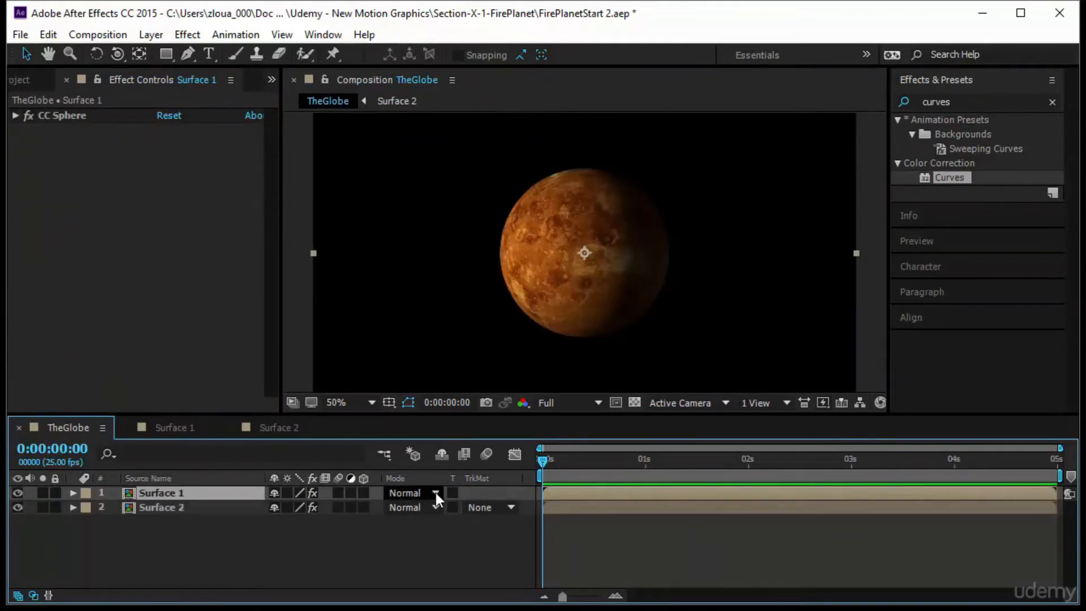
{"action": "left_click", "coordinate": [436, 493]}
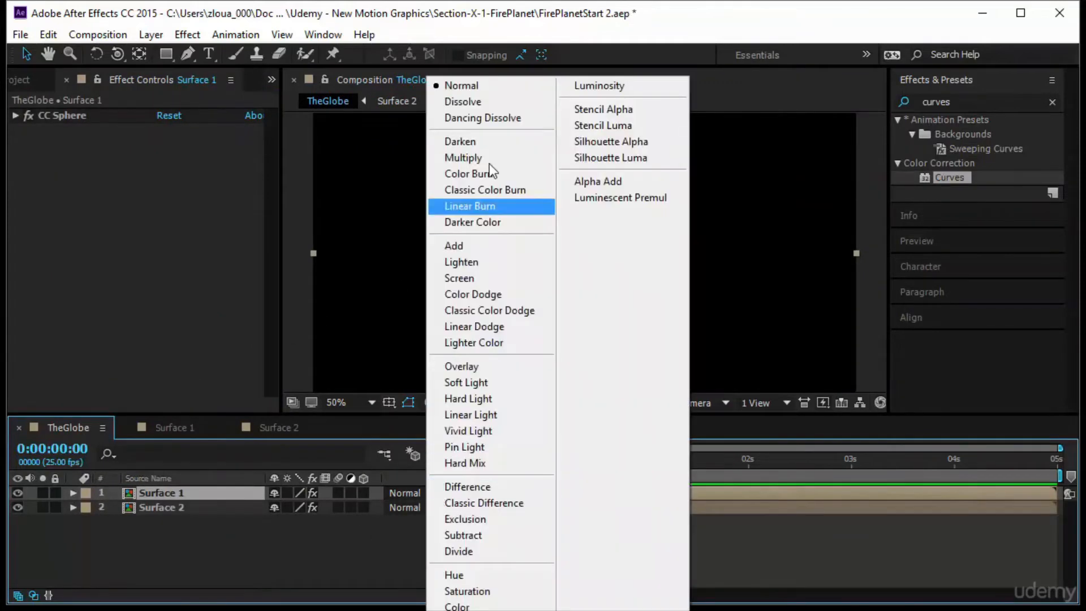
{"action": "left_click", "coordinate": [484, 244]}
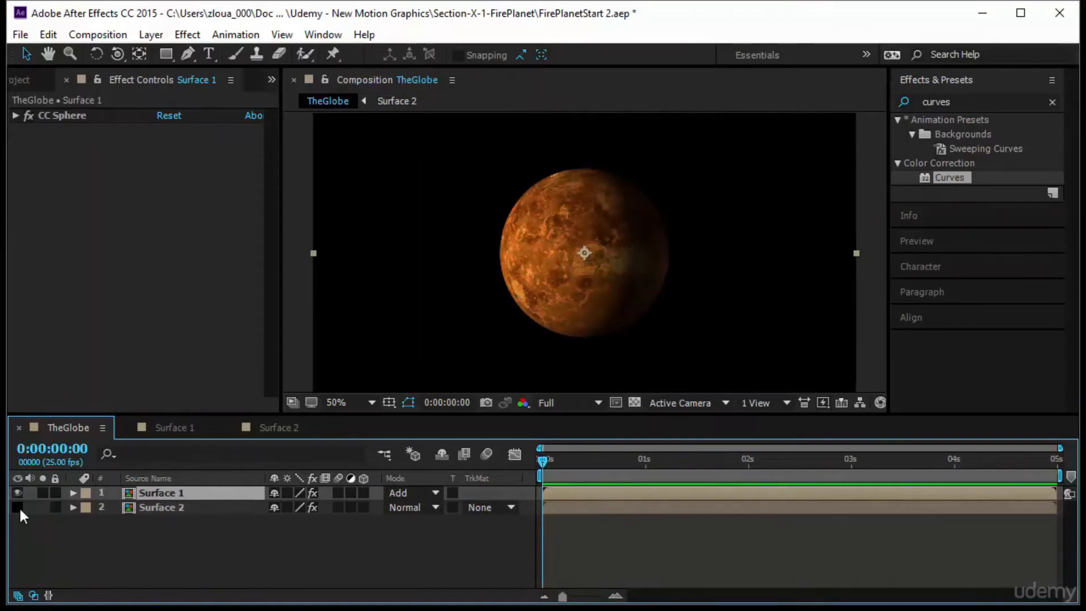
{"action": "left_click", "coordinate": [402, 490]}
{"action": "left_click", "coordinate": [500, 419]}
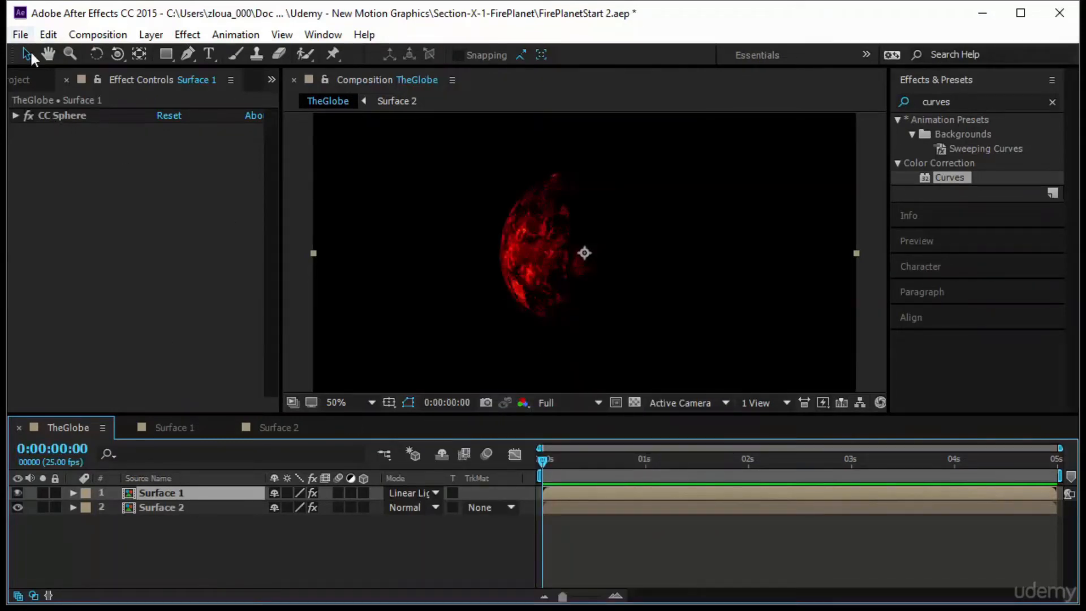
Step: Light more of Surface 1's CC Sphere by setting Light Intensity to 189 and Light Height to 100
{"action": "left_click", "coordinate": [14, 116]}
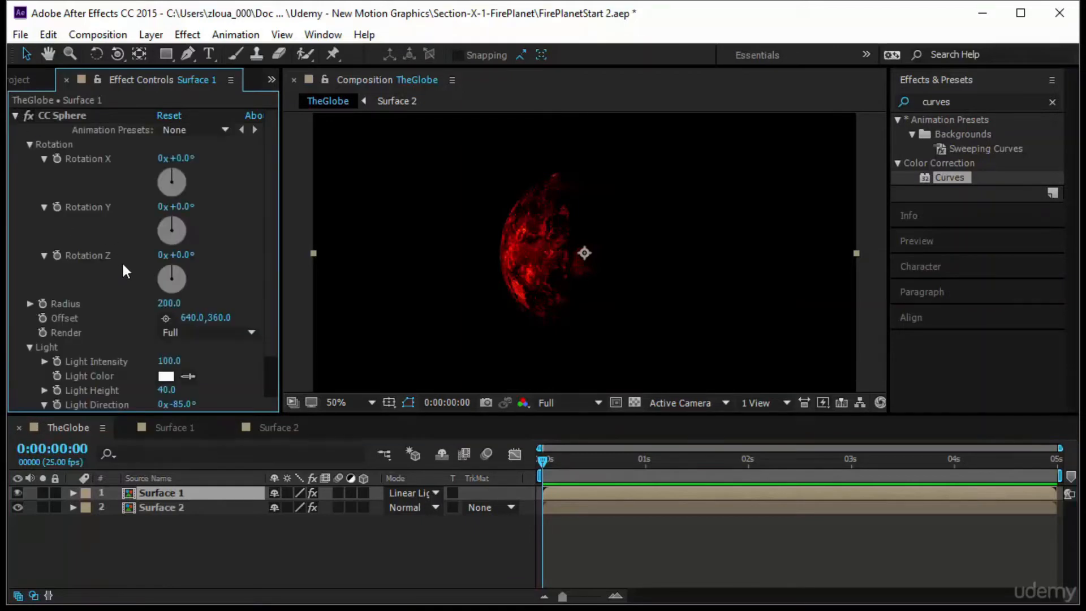
{"action": "scroll", "coordinate": [94, 361], "scroll_direction": "down", "scroll_amount": 3}
{"action": "scroll", "coordinate": [131, 355], "scroll_direction": "up", "scroll_amount": 2}
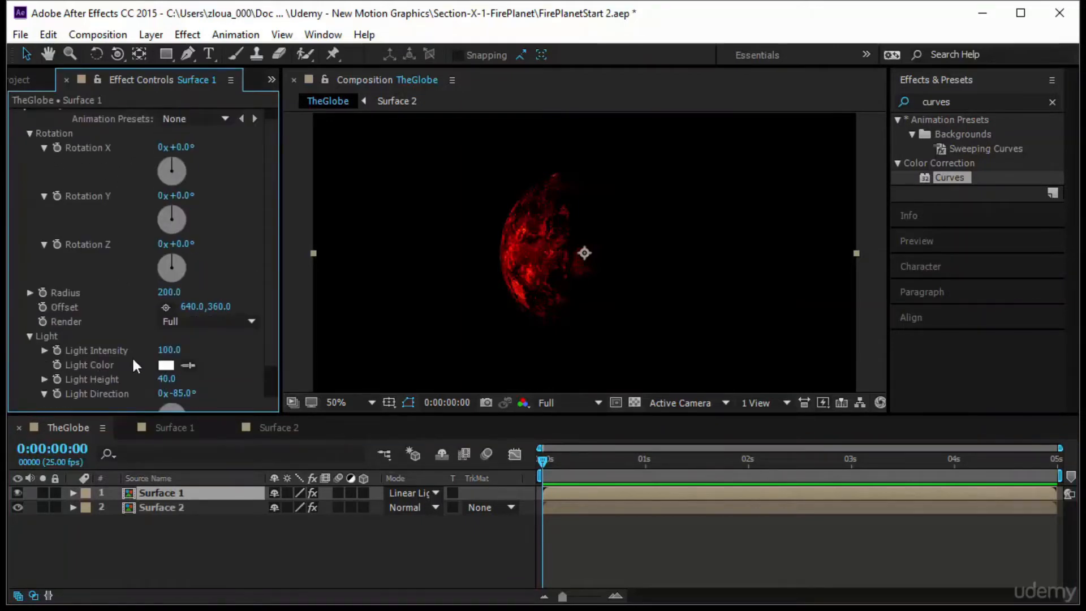
{"action": "left_click_drag", "start_coordinate": [164, 379], "coordinate": [249, 390]}
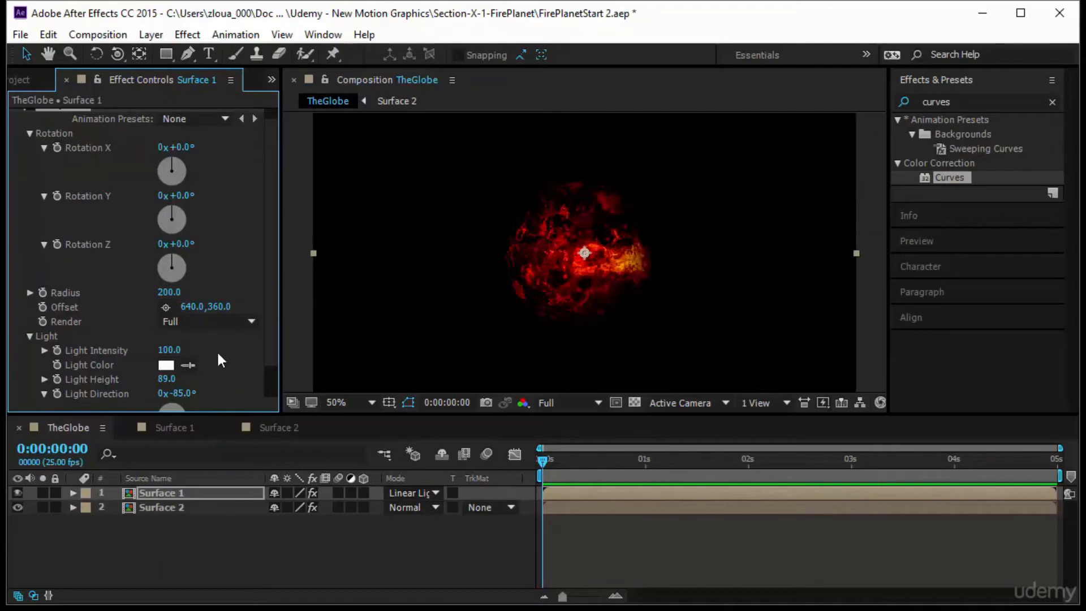
{"action": "scroll", "coordinate": [216, 350], "scroll_direction": "down", "scroll_amount": 3}
{"action": "left_click_drag", "start_coordinate": [169, 312], "coordinate": [253, 317]}
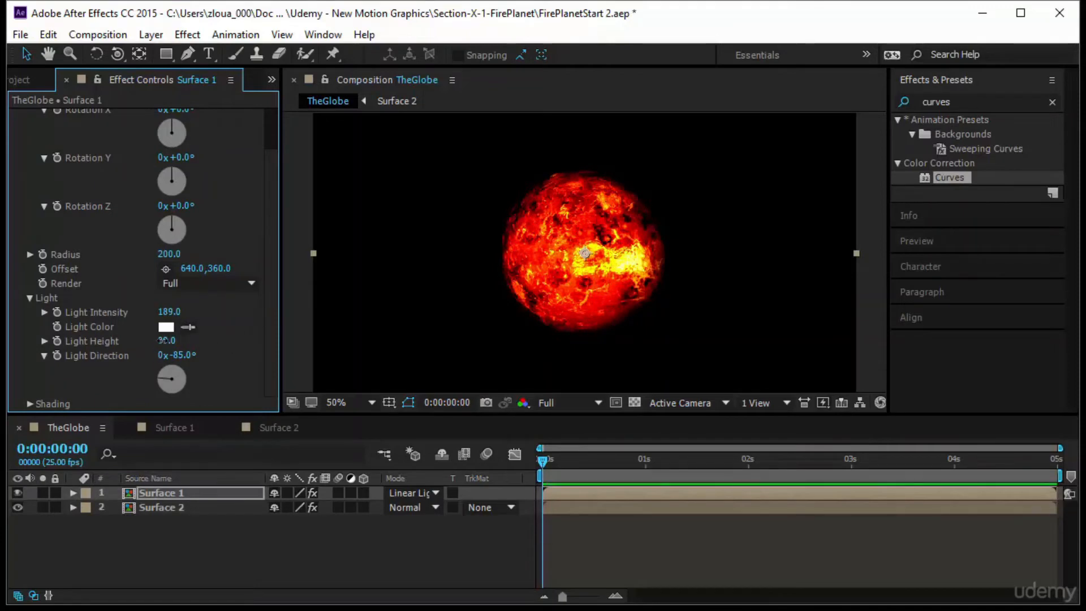
{"action": "left_click_drag", "start_coordinate": [165, 341], "coordinate": [210, 340]}
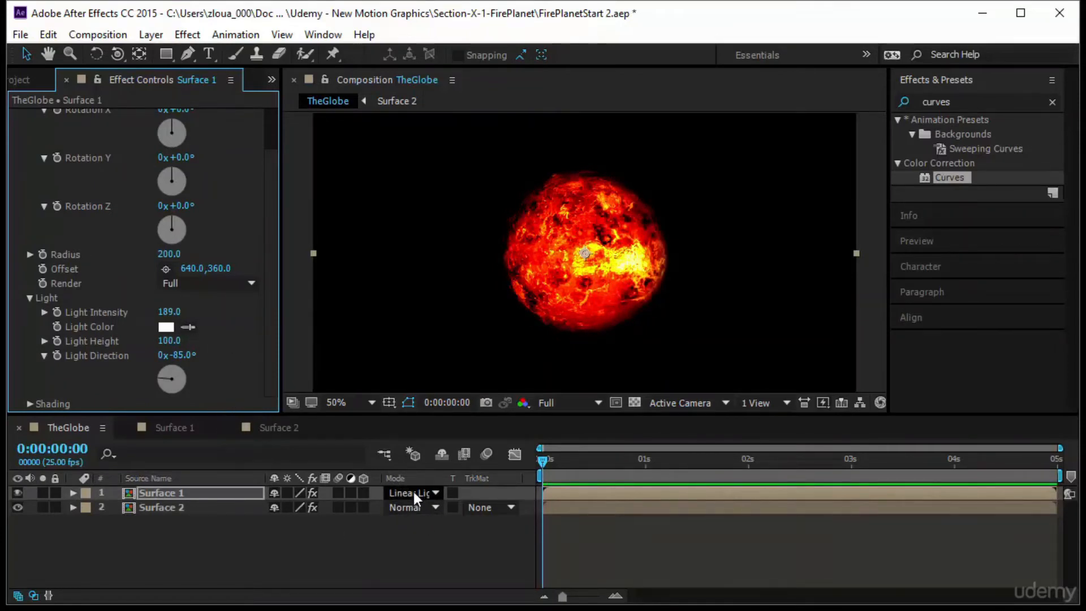
Step: Compare the Surface 2 lava map with the lit planet in TheGlobe and check the project's assets
{"action": "left_click", "coordinate": [279, 427]}
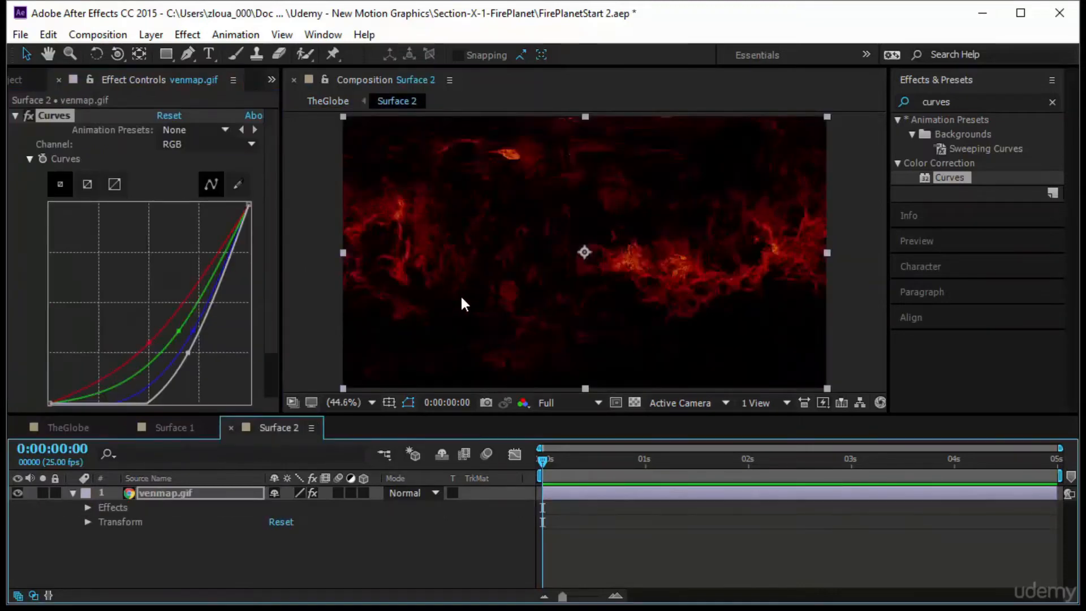
{"action": "left_click", "coordinate": [73, 430]}
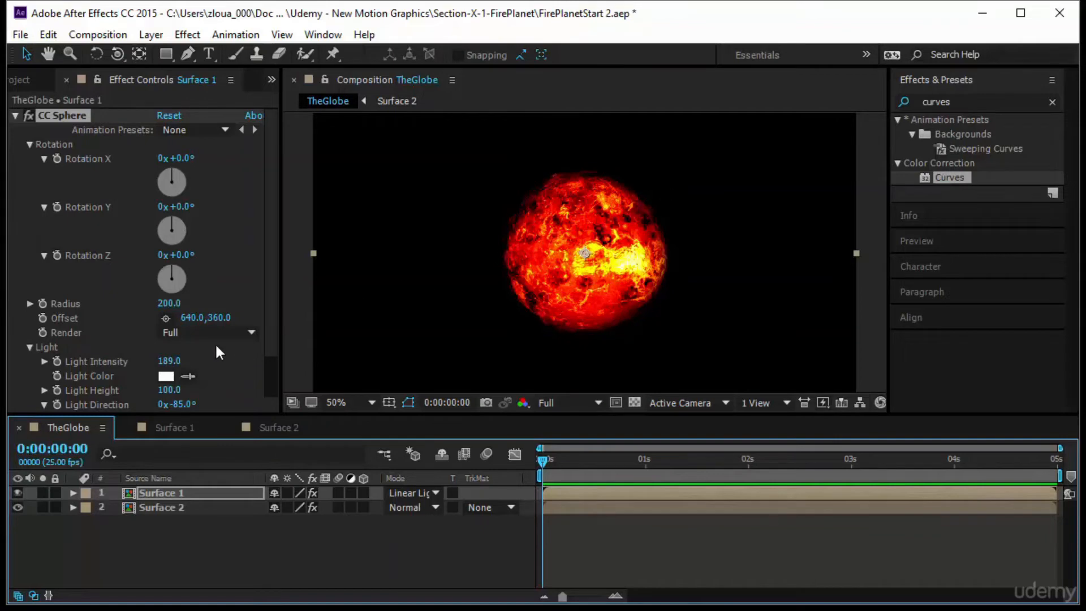
{"action": "scroll", "coordinate": [167, 373], "scroll_direction": "down", "scroll_amount": 1}
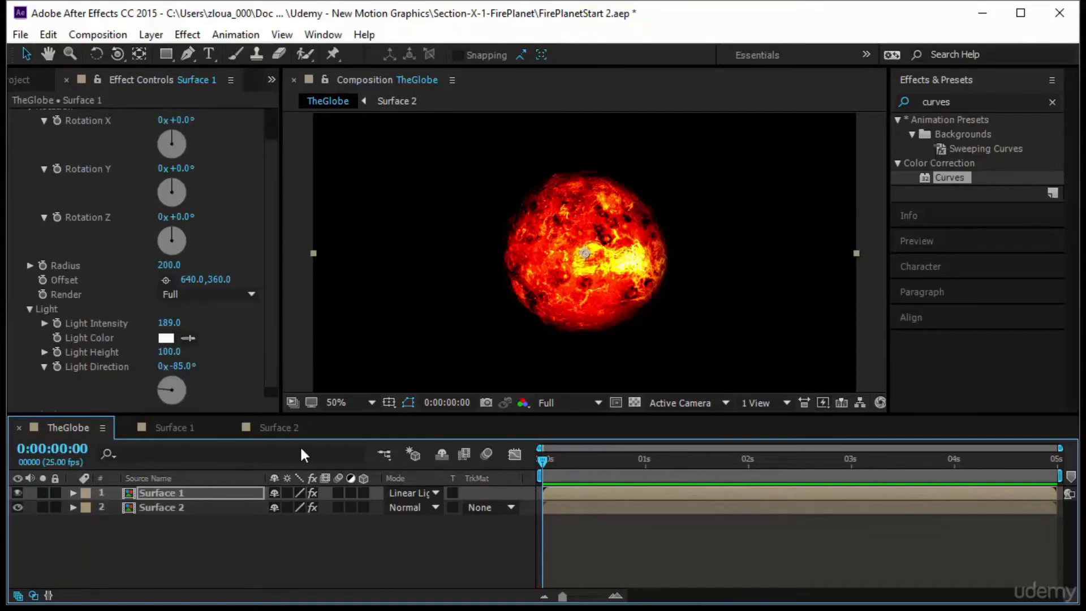
{"action": "left_click", "coordinate": [290, 428]}
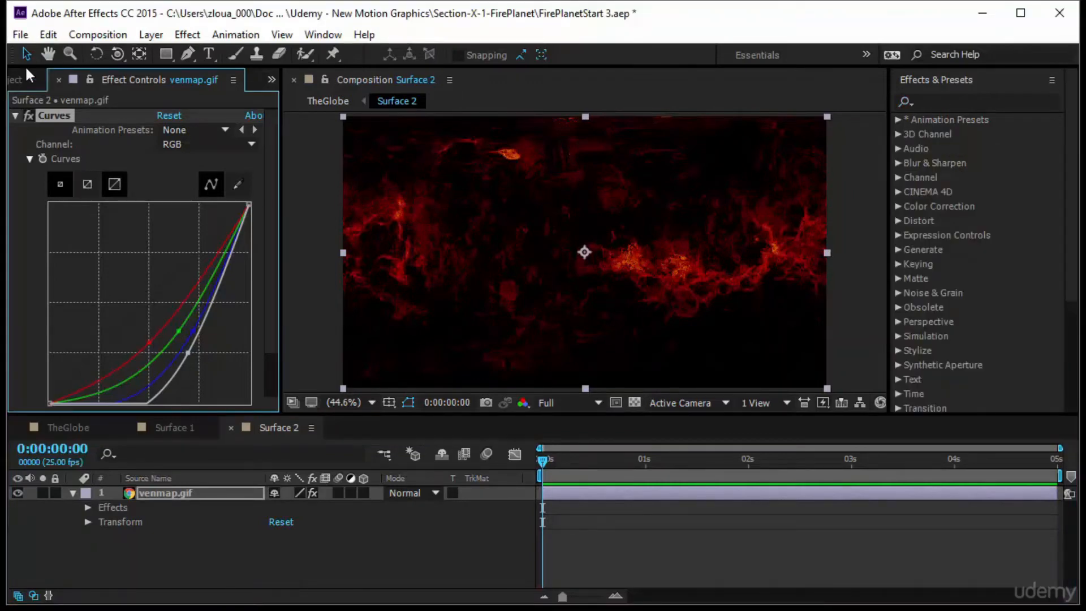
{"action": "left_click", "coordinate": [21, 77]}
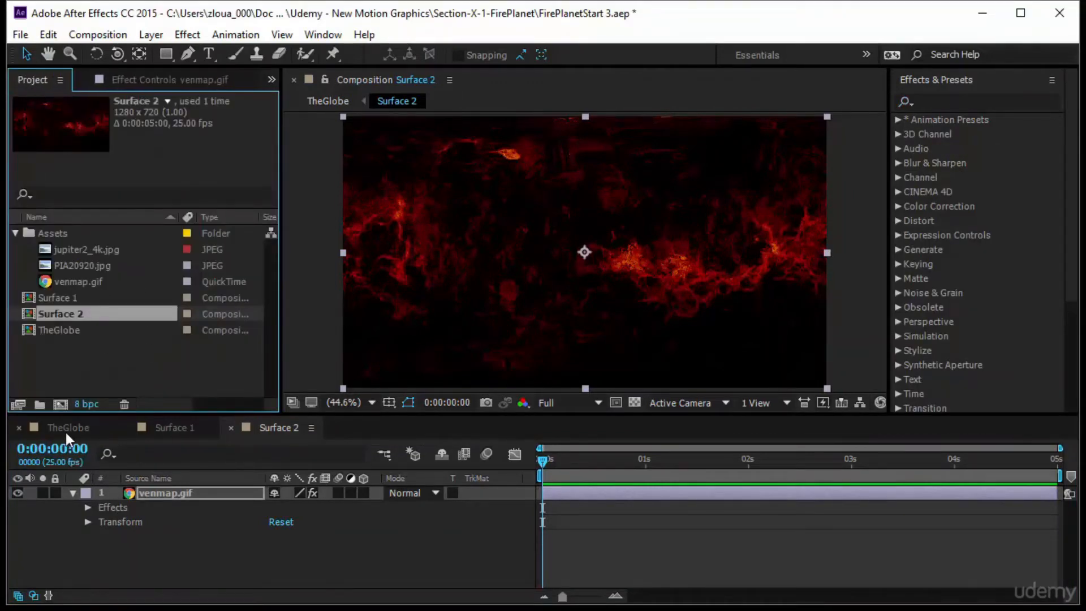
Step: Find the CC Radial Fast Blur effect and apply it to the Surface 2 layer in TheGlobe
{"action": "left_click", "coordinate": [66, 430]}
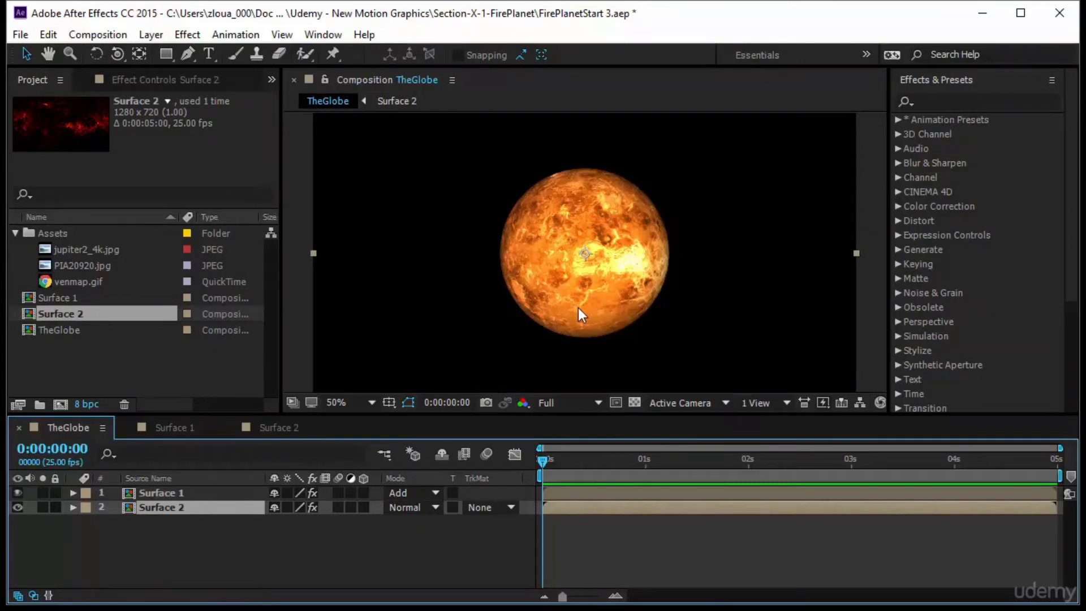
{"action": "left_click", "coordinate": [1007, 101]}
{"action": "type", "text": "cc"}
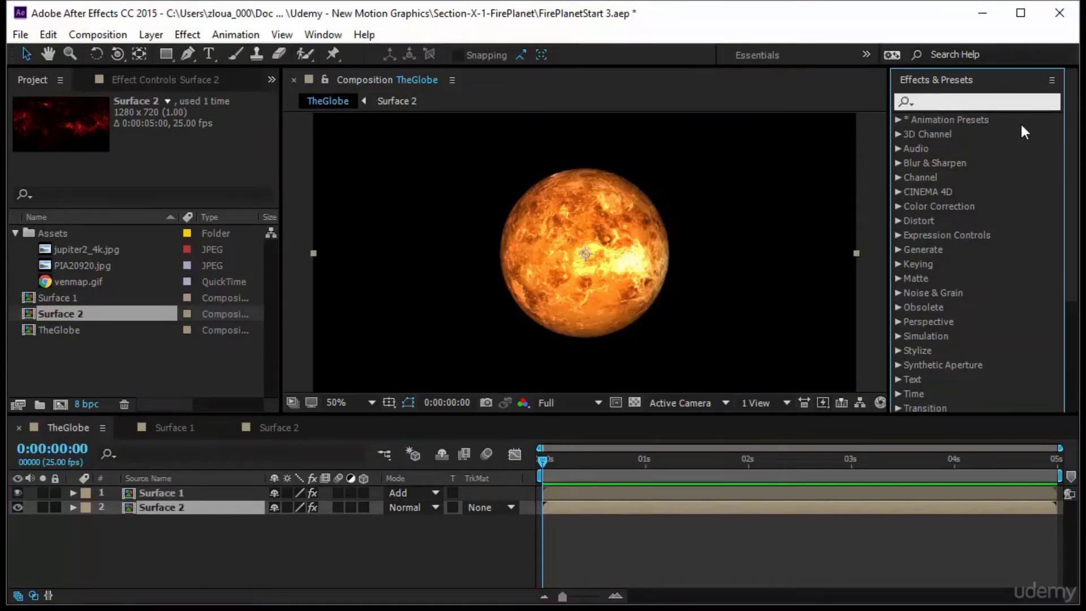
{"action": "type", "text": " ra"}
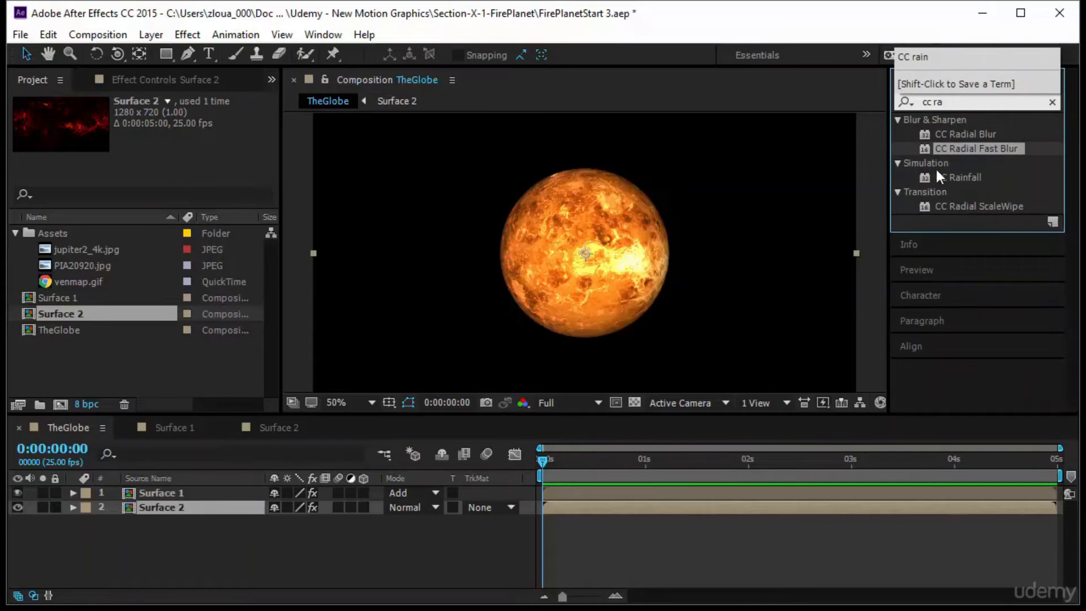
{"action": "left_click_drag", "start_coordinate": [953, 102], "coordinate": [861, 102]}
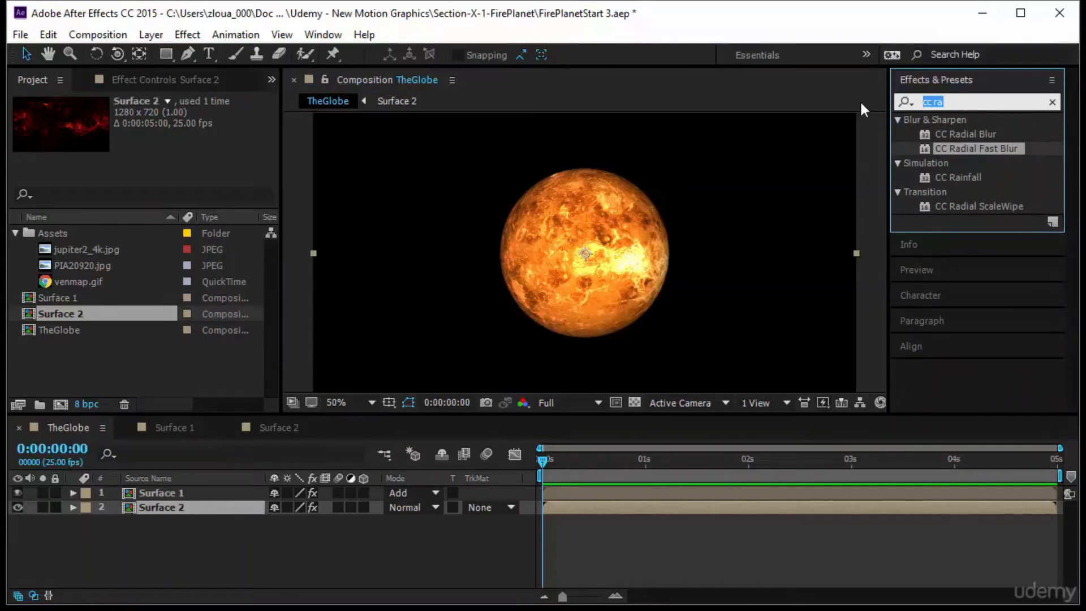
{"action": "type", "text": "radial"}
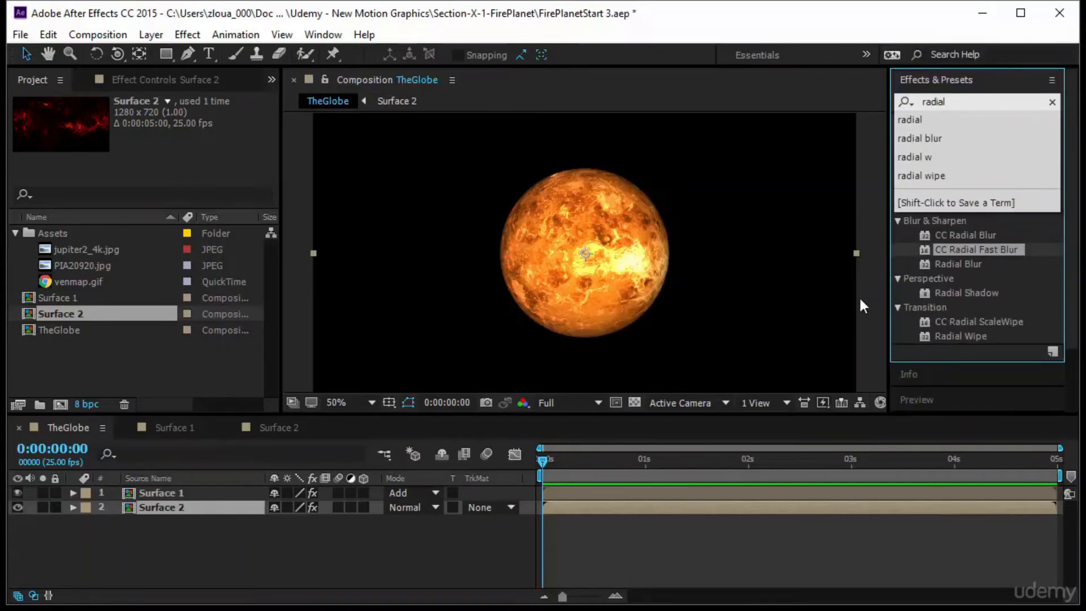
{"action": "left_click", "coordinate": [934, 357]}
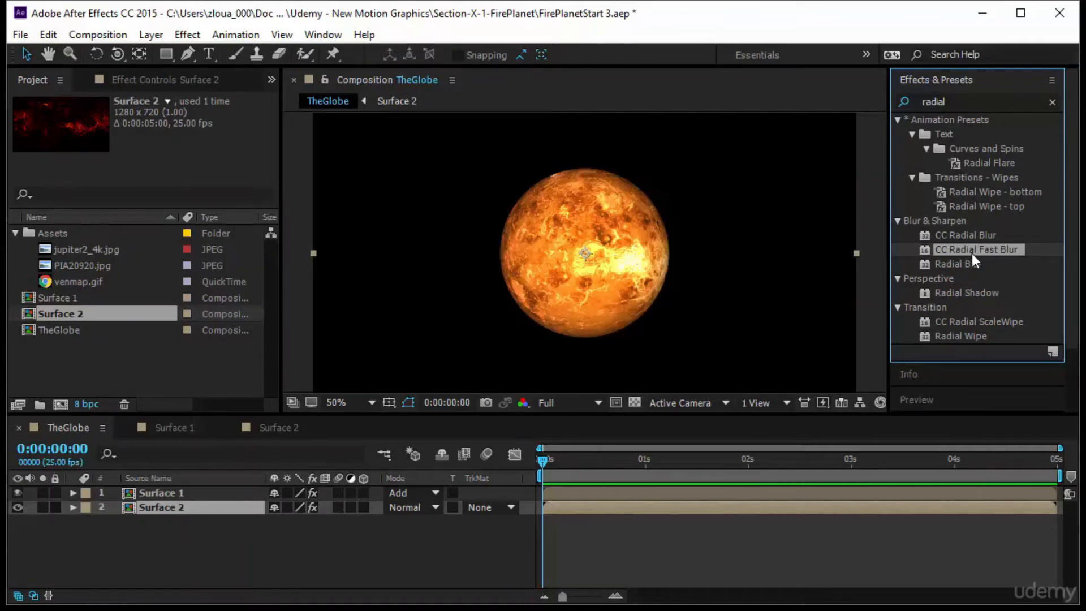
{"action": "left_click_drag", "start_coordinate": [972, 254], "coordinate": [222, 511]}
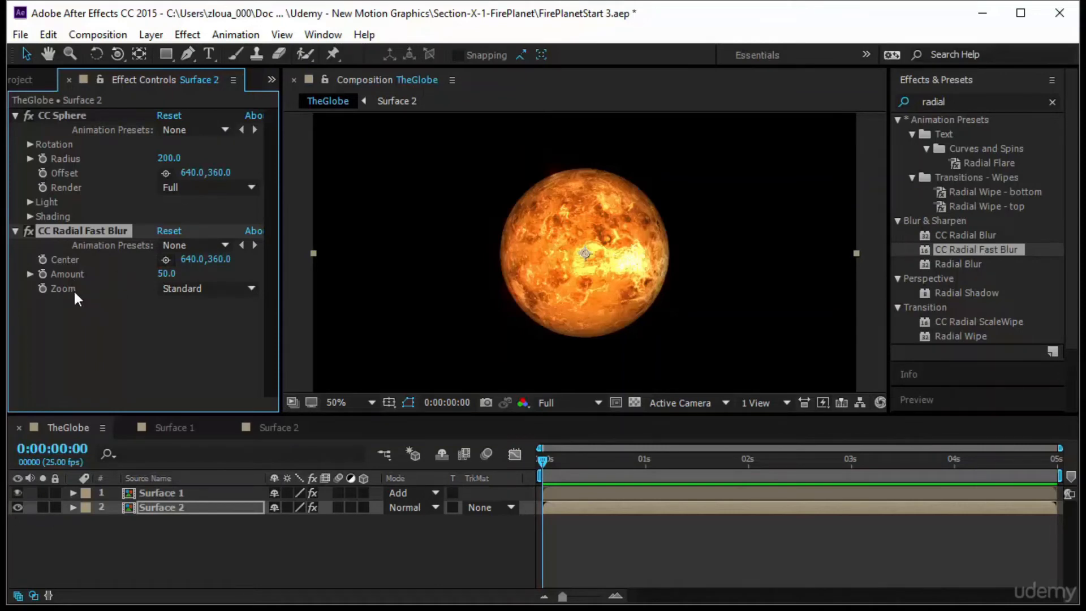
Step: Set Surface 2's CC Radial Fast Blur to Brightest zoom with an amount of 100
{"action": "left_click", "coordinate": [190, 286]}
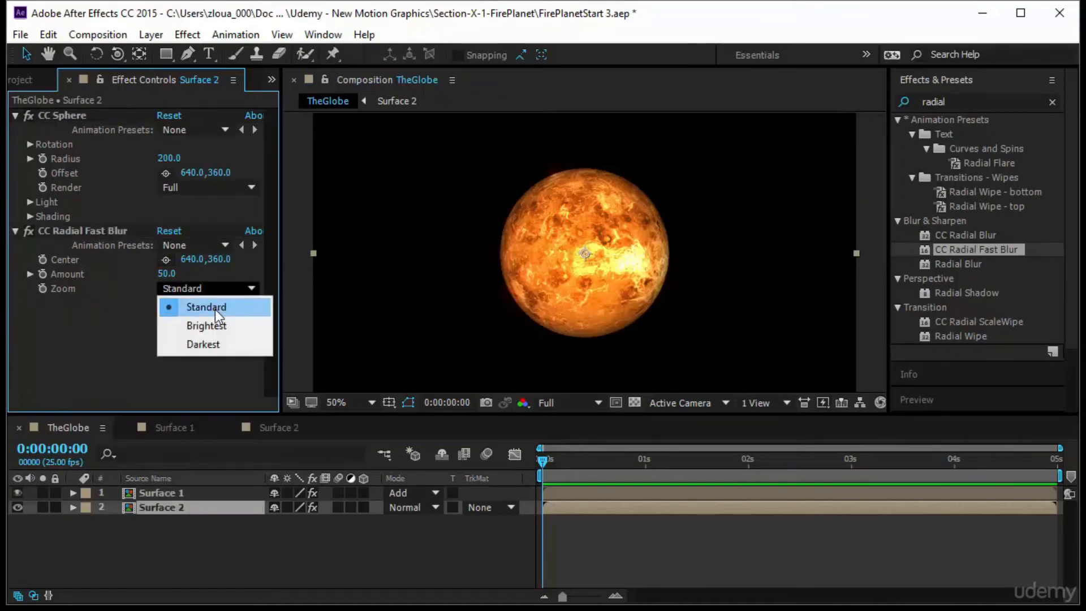
{"action": "left_click", "coordinate": [118, 349]}
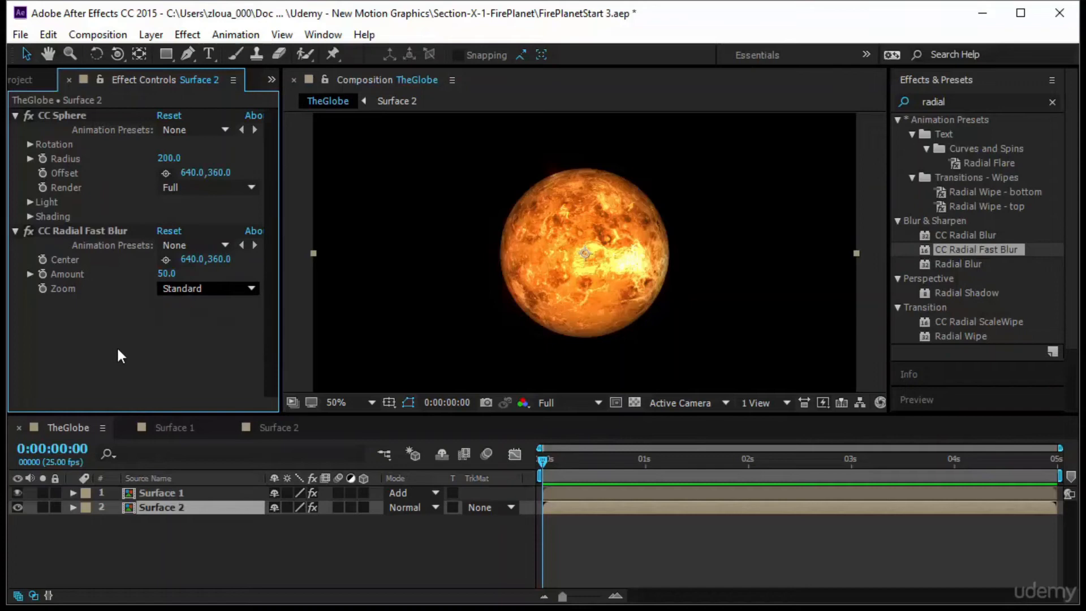
{"action": "left_click", "coordinate": [193, 289]}
{"action": "left_click", "coordinate": [206, 325]}
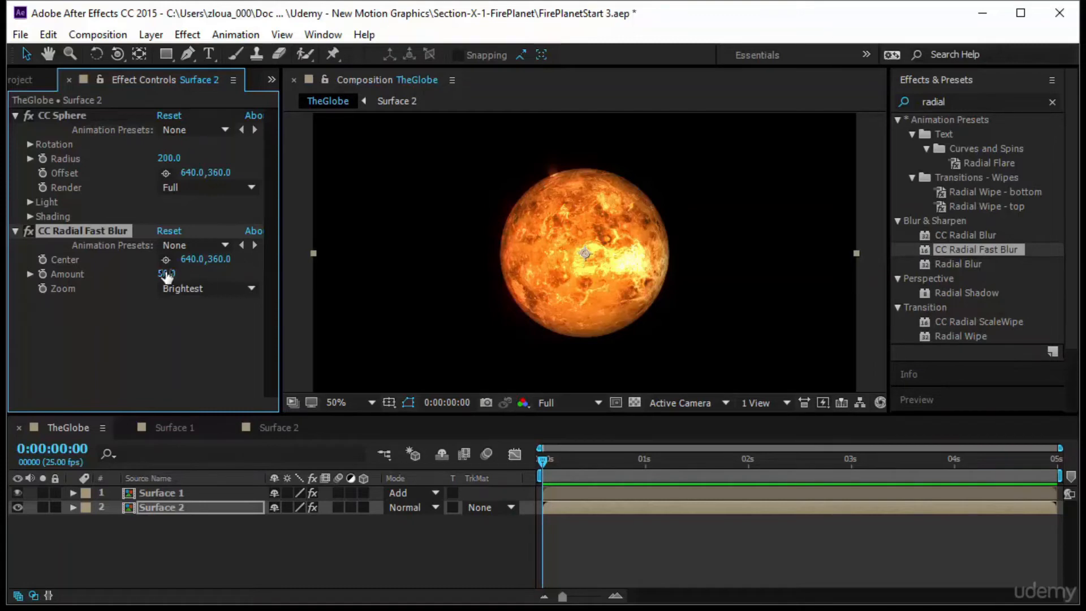
{"action": "left_click_drag", "start_coordinate": [166, 274], "coordinate": [227, 276]}
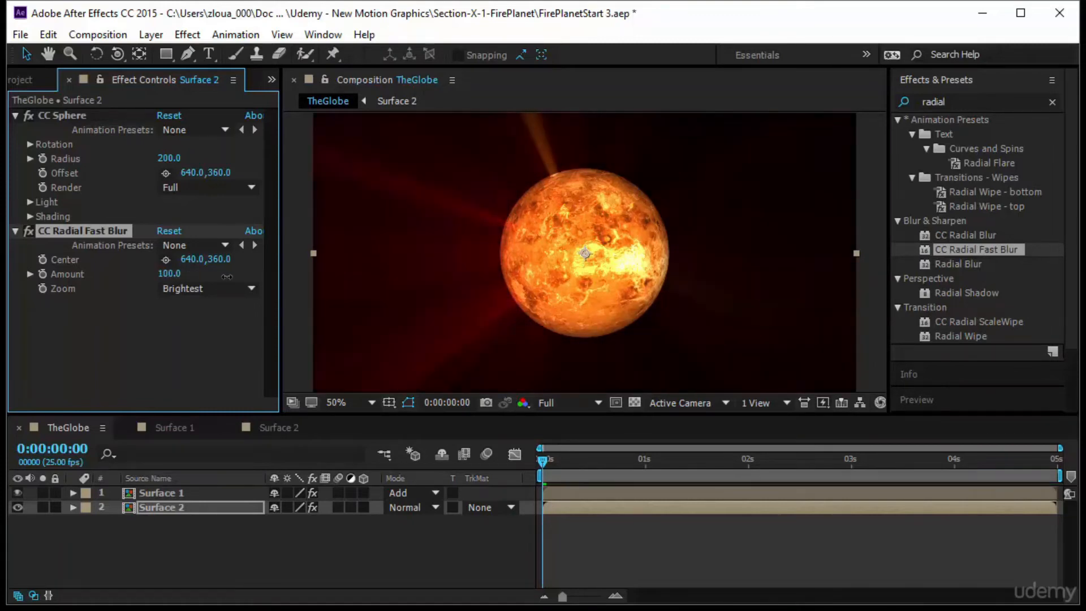
Step: Change the Surface 1 layer's blending mode from Add to Linear Light
{"action": "left_click", "coordinate": [209, 507]}
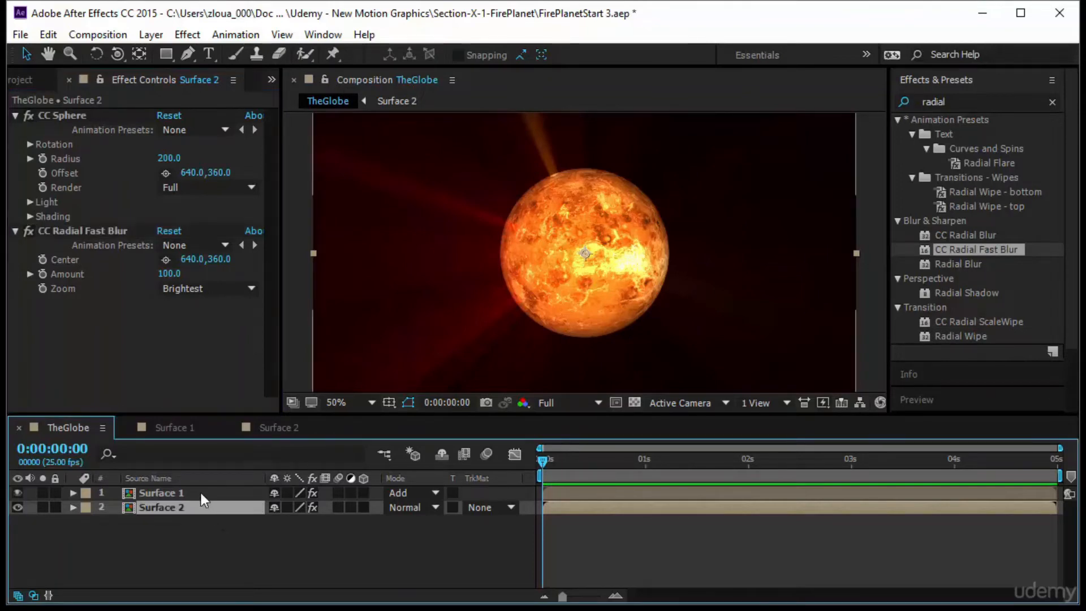
{"action": "left_click", "coordinate": [201, 493]}
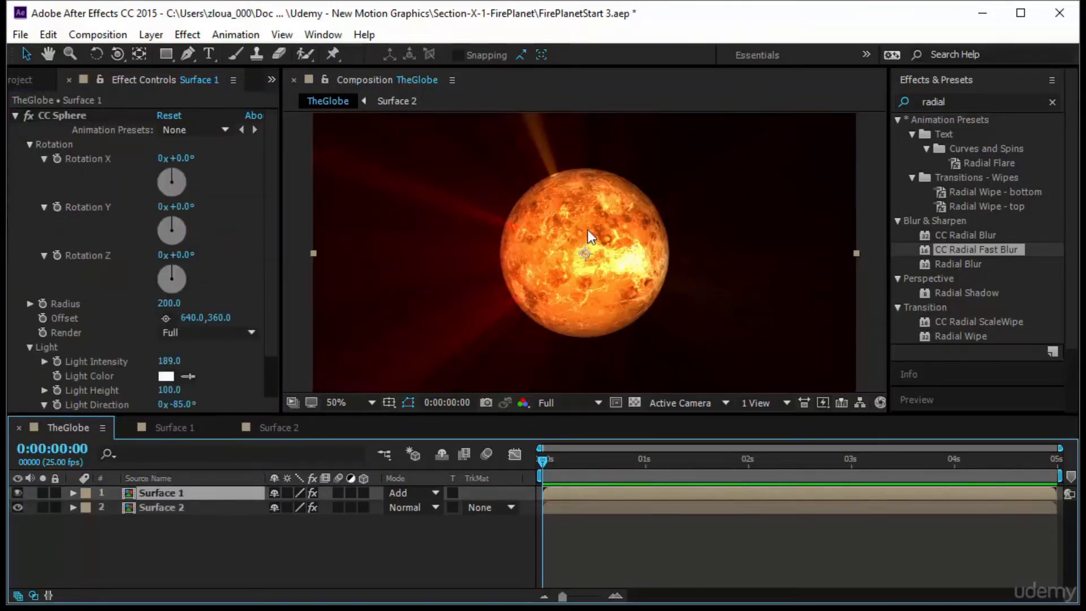
{"action": "left_click", "coordinate": [407, 491]}
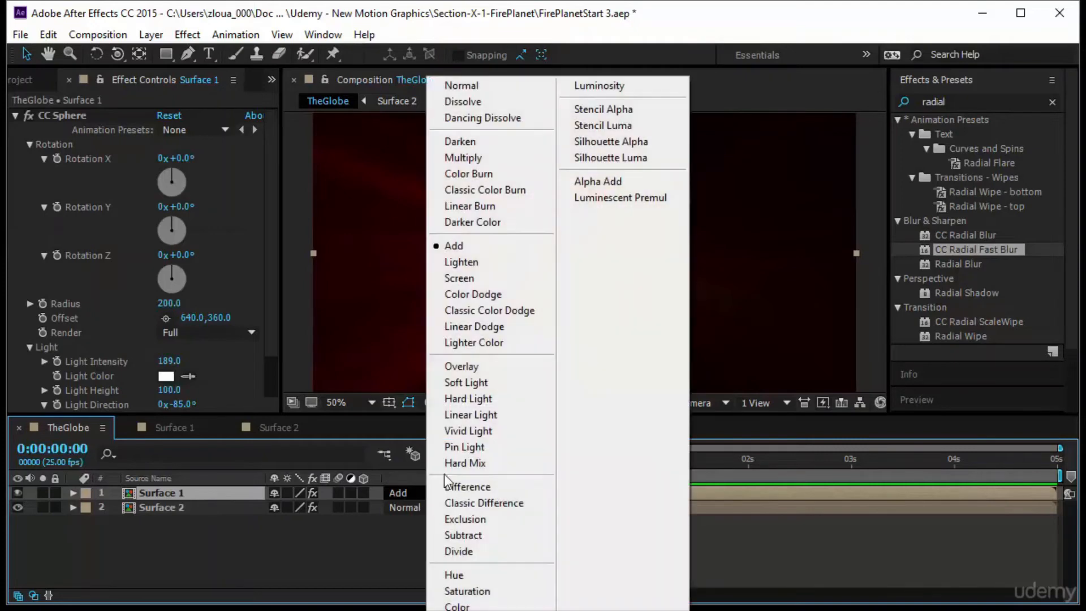
{"action": "left_click", "coordinate": [508, 417]}
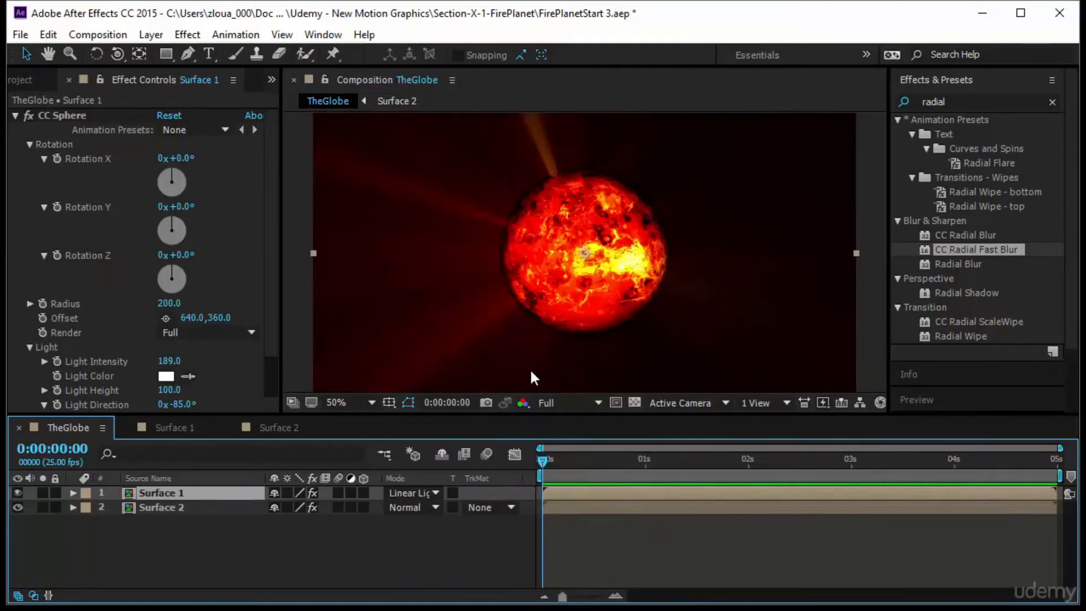
Step: Try the Screen and Difference blending modes on the Surface 1 layer and settle on Add
{"action": "left_click", "coordinate": [210, 508]}
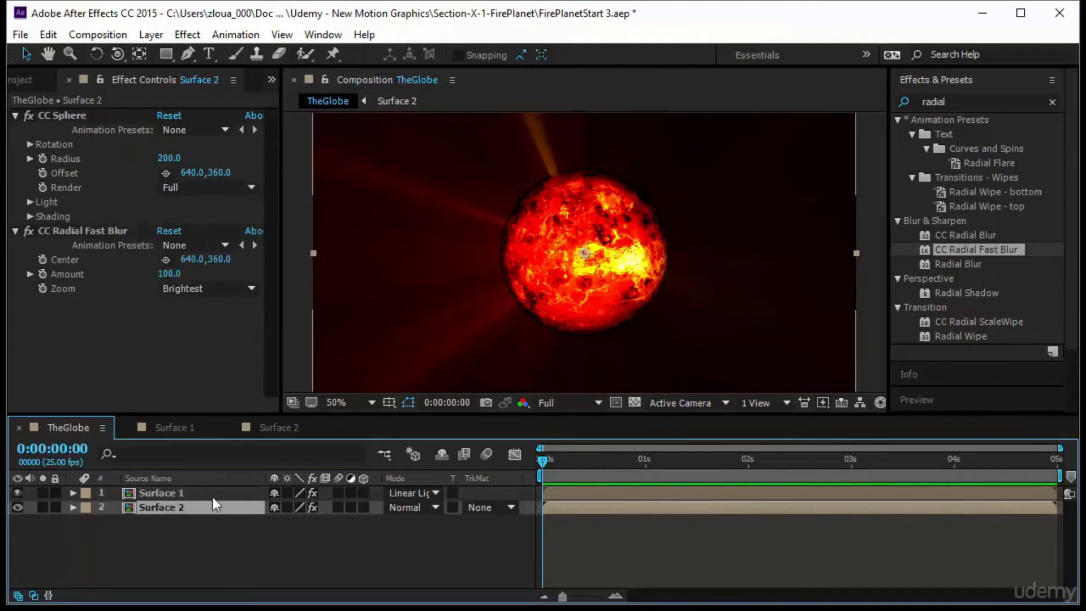
{"action": "left_click", "coordinate": [219, 492]}
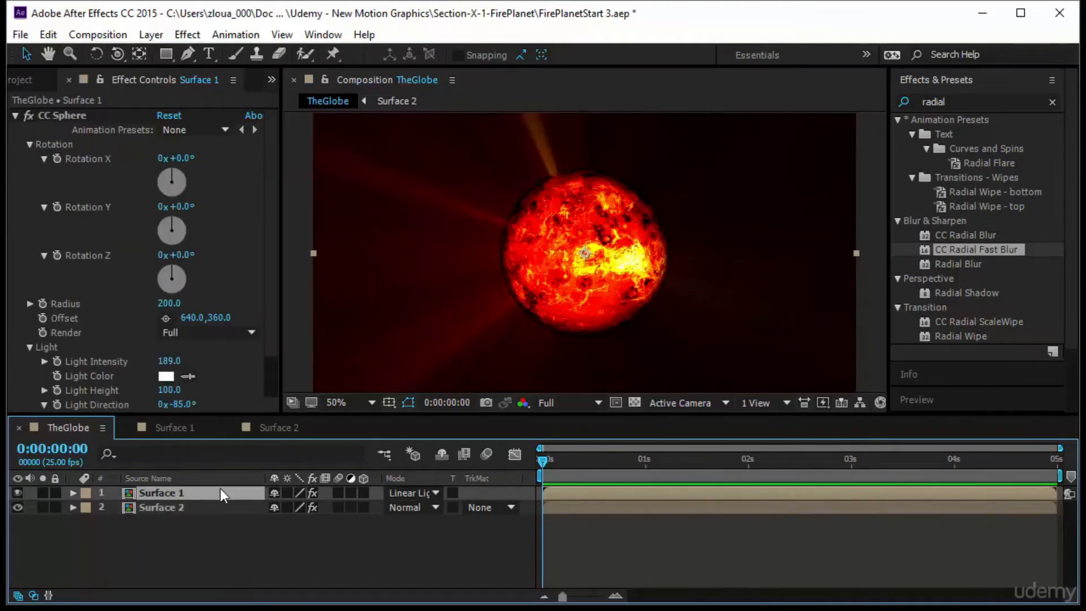
{"action": "left_click", "coordinate": [417, 491]}
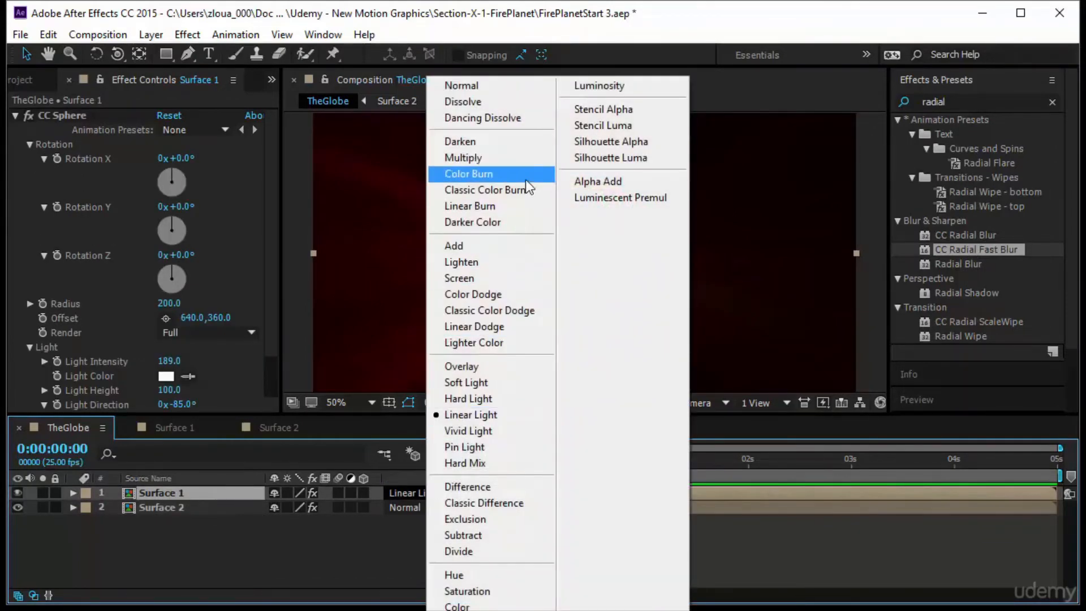
{"action": "left_click", "coordinate": [513, 278]}
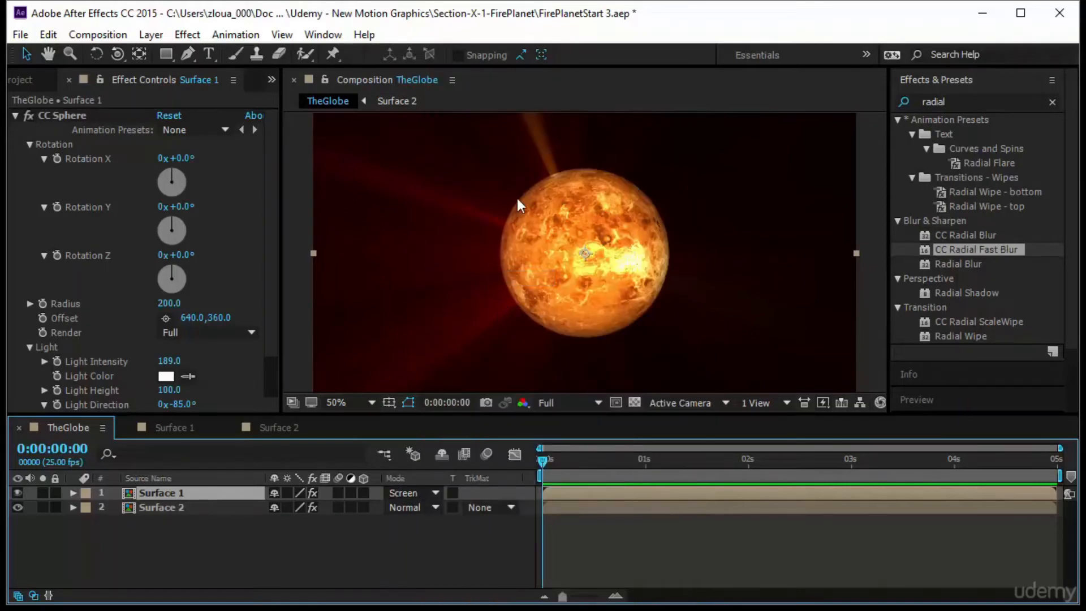
{"action": "left_click", "coordinate": [411, 493]}
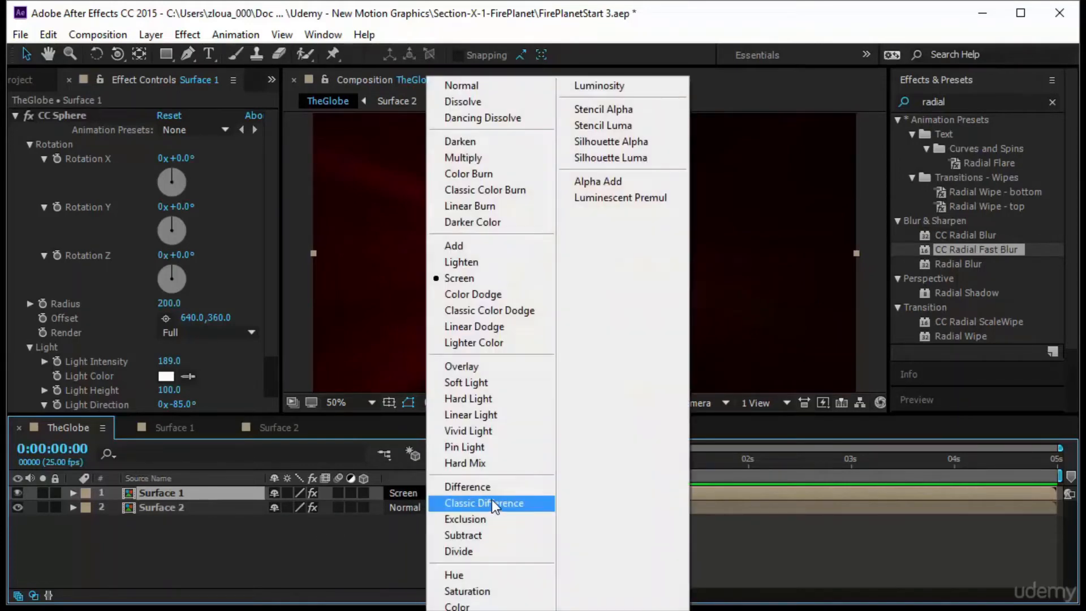
{"action": "left_click", "coordinate": [491, 488]}
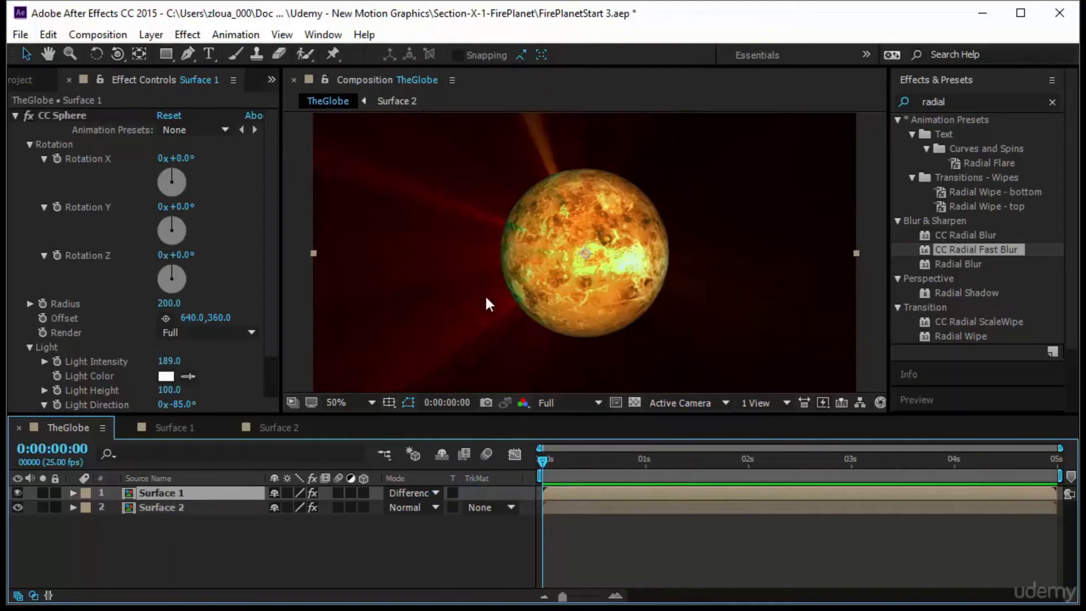
{"action": "left_click", "coordinate": [415, 488]}
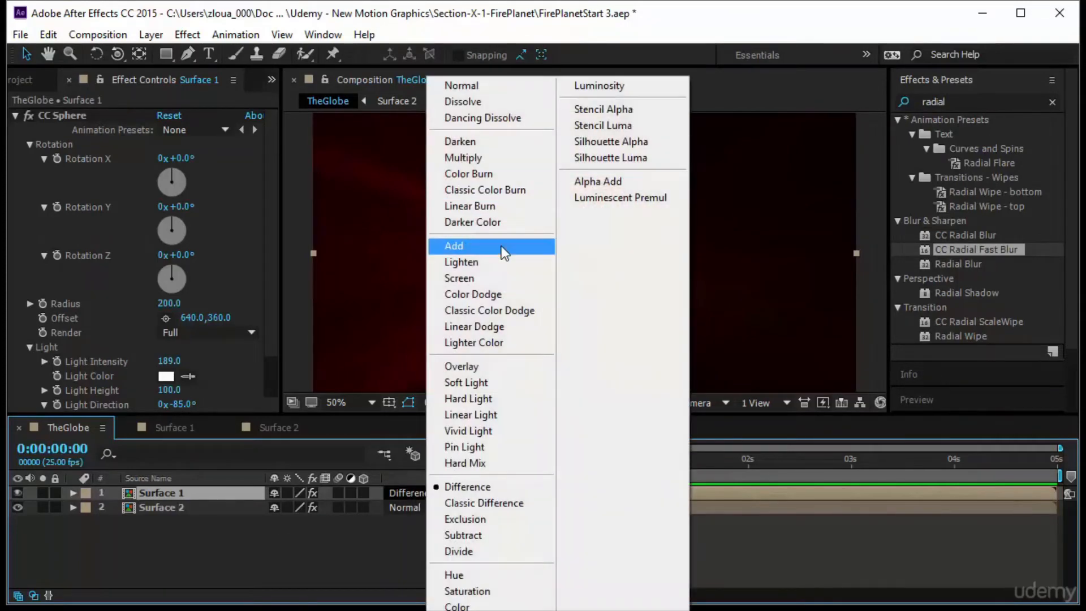
{"action": "left_click", "coordinate": [543, 248]}
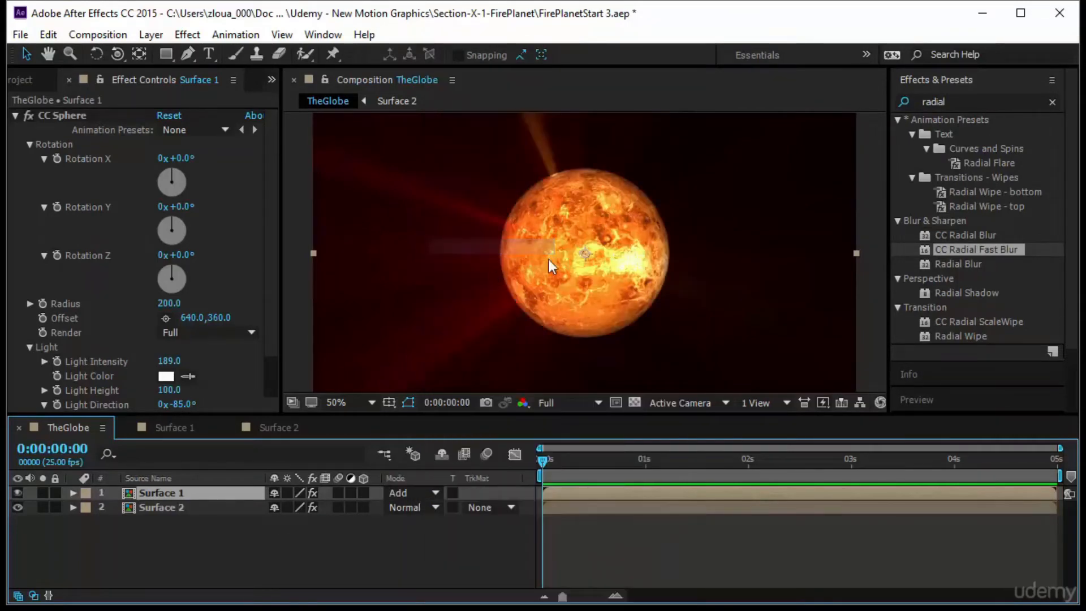
Step: Set the amount of Surface 2's CC Radial Fast Blur to 83
{"action": "left_click", "coordinate": [192, 505]}
{"action": "left_click_drag", "start_coordinate": [168, 274], "coordinate": [159, 283]}
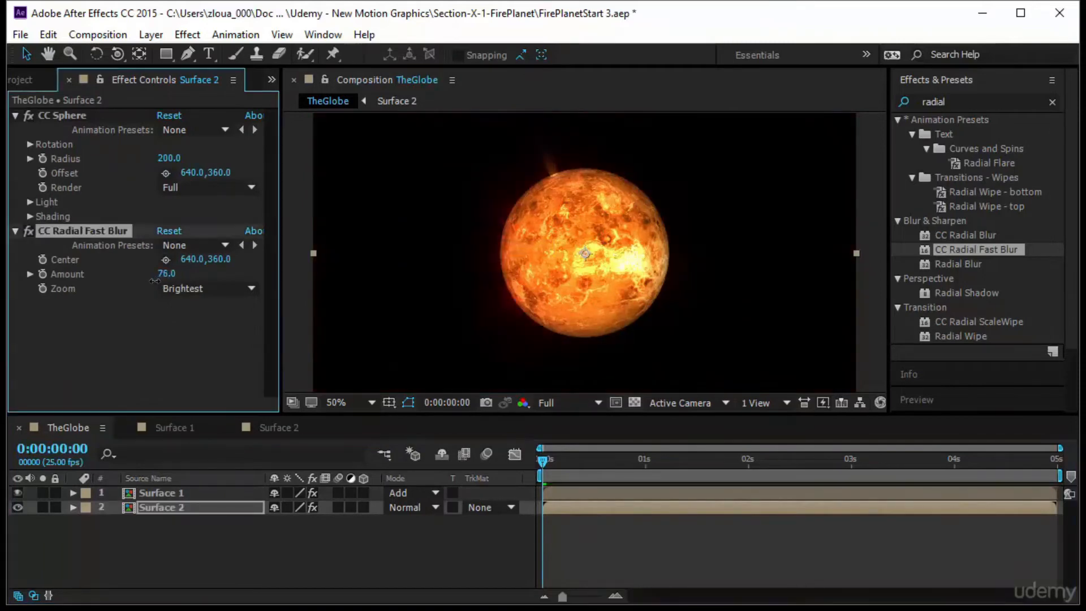
{"action": "left_click_drag", "start_coordinate": [159, 286], "coordinate": [178, 287]}
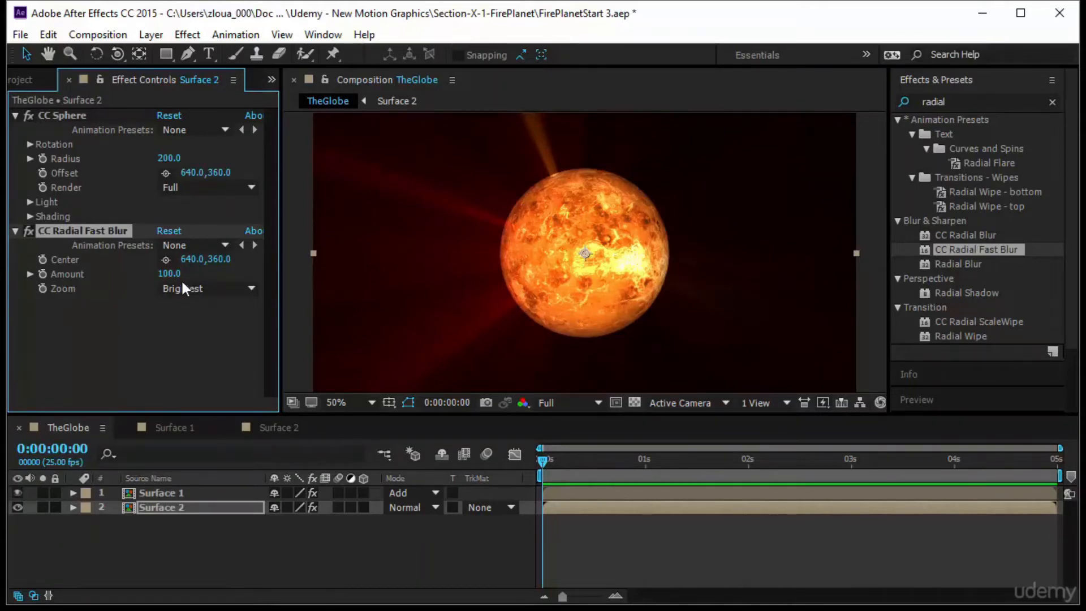
{"action": "left_click_drag", "start_coordinate": [170, 274], "coordinate": [172, 275]}
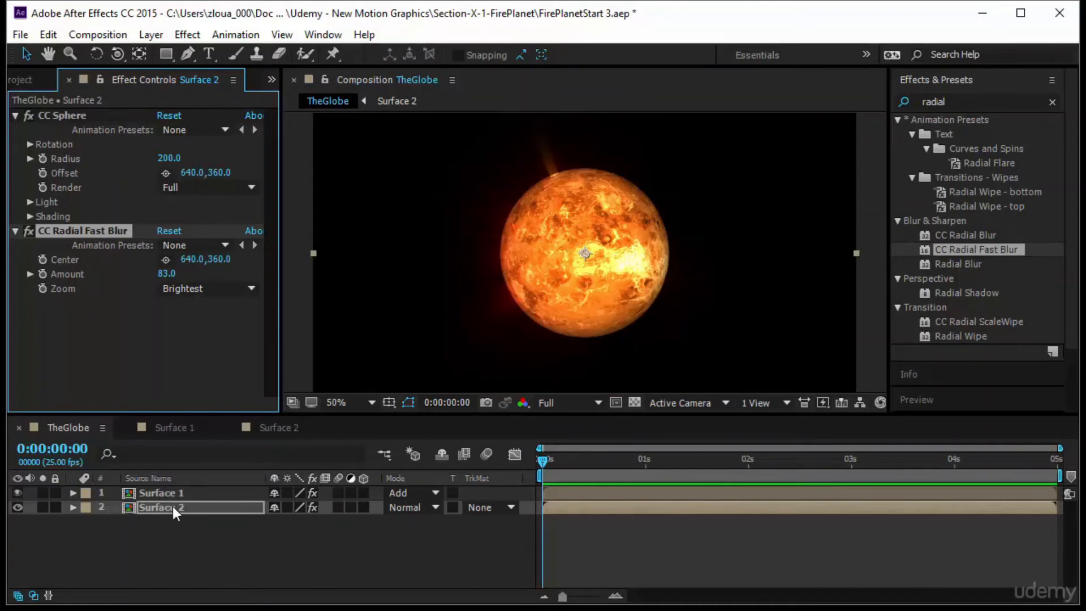
Step: Show layer names in TheGlobe's timeline and lock the Effect Controls to the Surface 1 layer
{"action": "left_click", "coordinate": [184, 482]}
{"action": "left_click", "coordinate": [185, 493]}
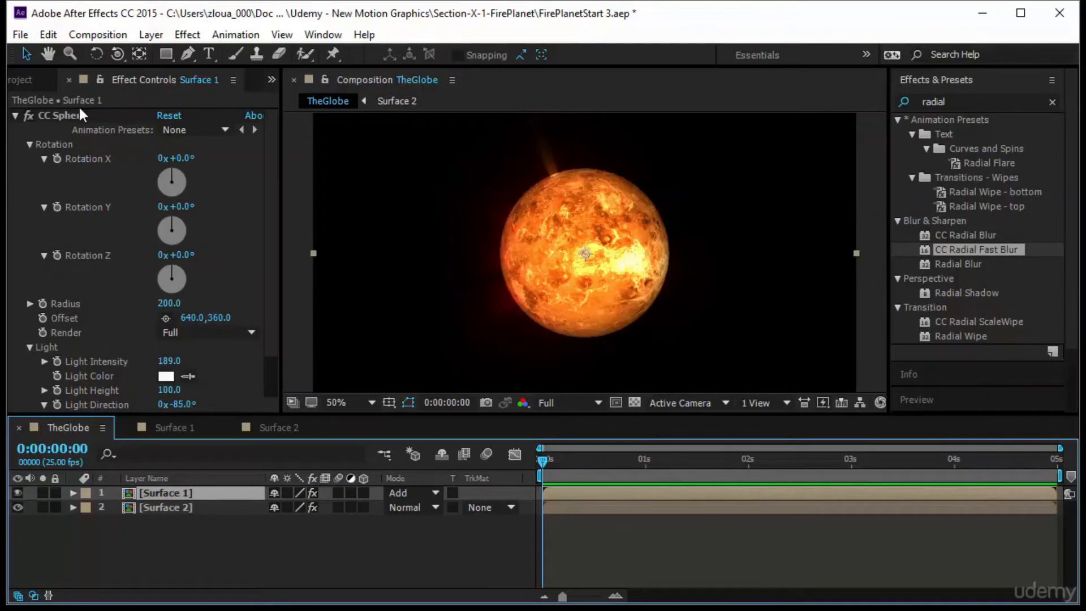
{"action": "left_click", "coordinate": [98, 79]}
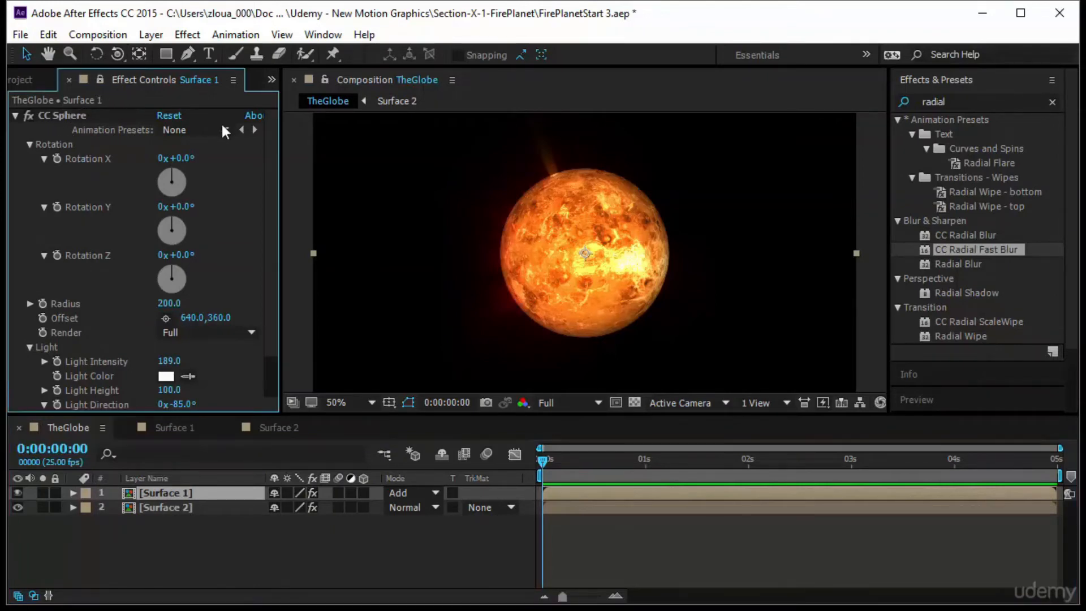
Step: Expand the CC Sphere effect and its Rotation properties under the Surface 2 layer in the timeline
{"action": "left_click", "coordinate": [164, 508]}
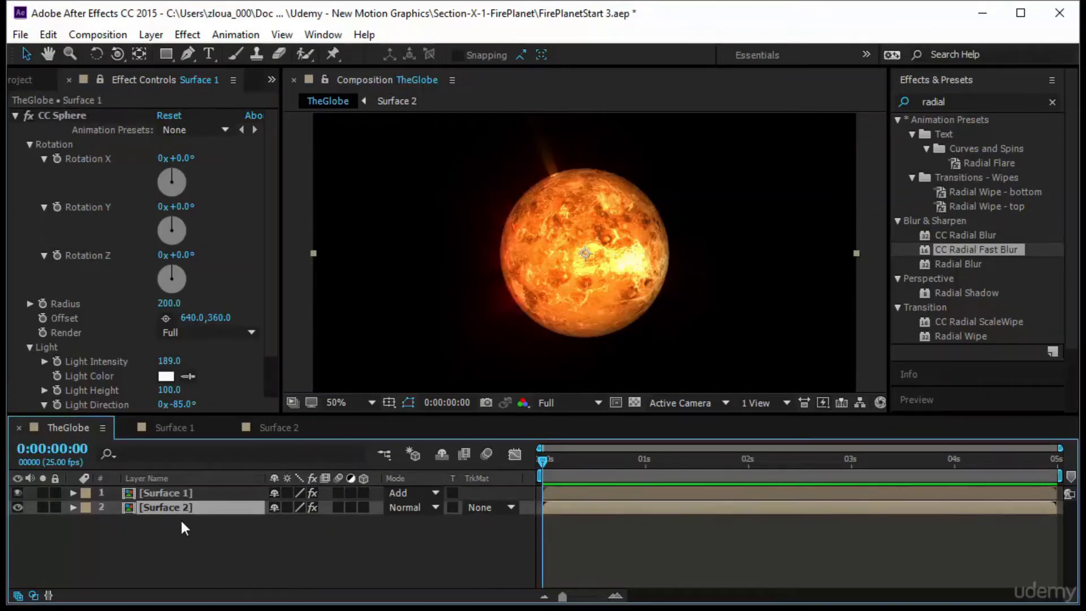
{"action": "left_click", "coordinate": [73, 507]}
{"action": "left_click", "coordinate": [87, 521]}
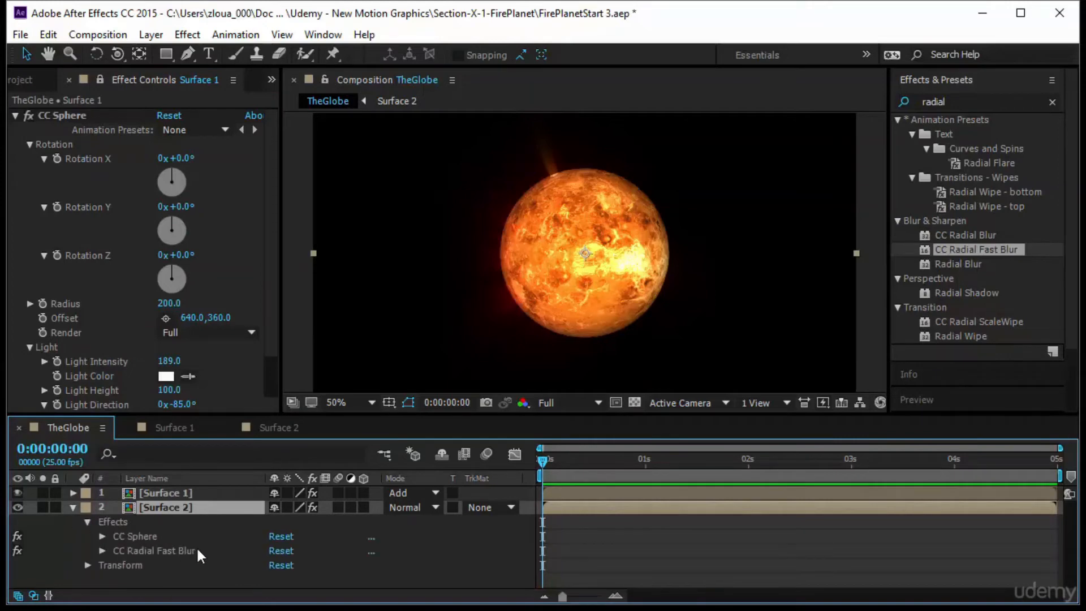
{"action": "left_click", "coordinate": [103, 536]}
{"action": "scroll", "coordinate": [208, 544], "scroll_direction": "down", "scroll_amount": 3}
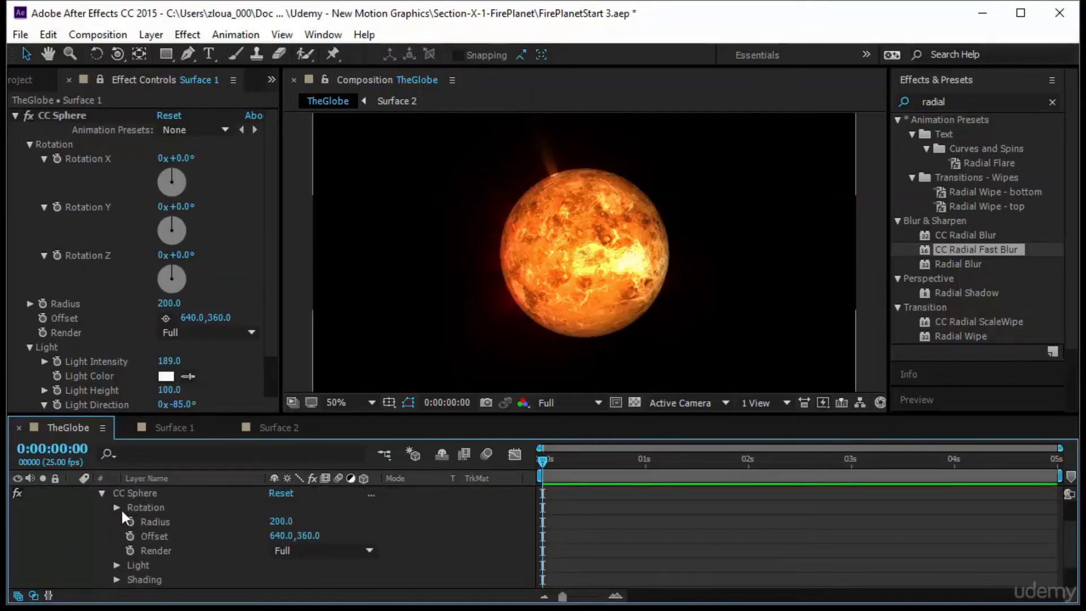
{"action": "scroll", "coordinate": [168, 544], "scroll_direction": "down", "scroll_amount": 1}
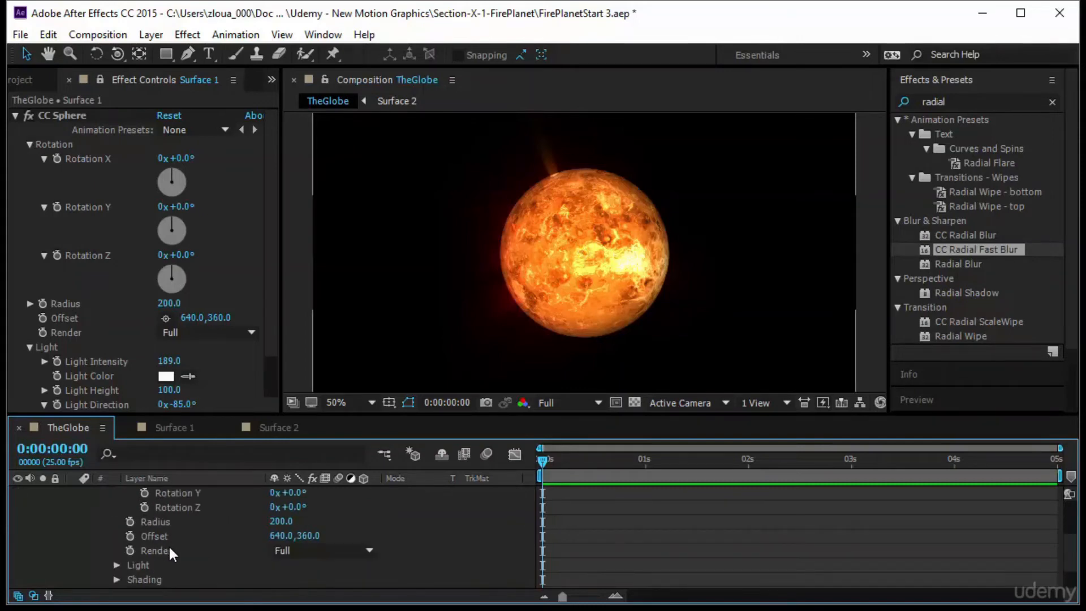
{"action": "scroll", "coordinate": [229, 548], "scroll_direction": "up", "scroll_amount": 1}
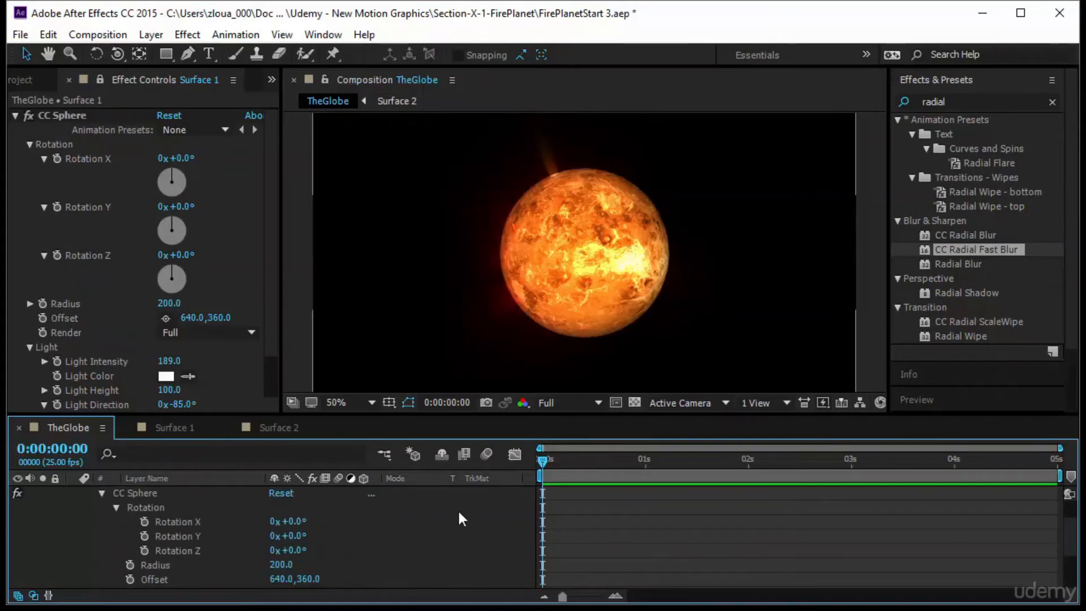
{"action": "scroll", "coordinate": [212, 488], "scroll_direction": "up", "scroll_amount": 2}
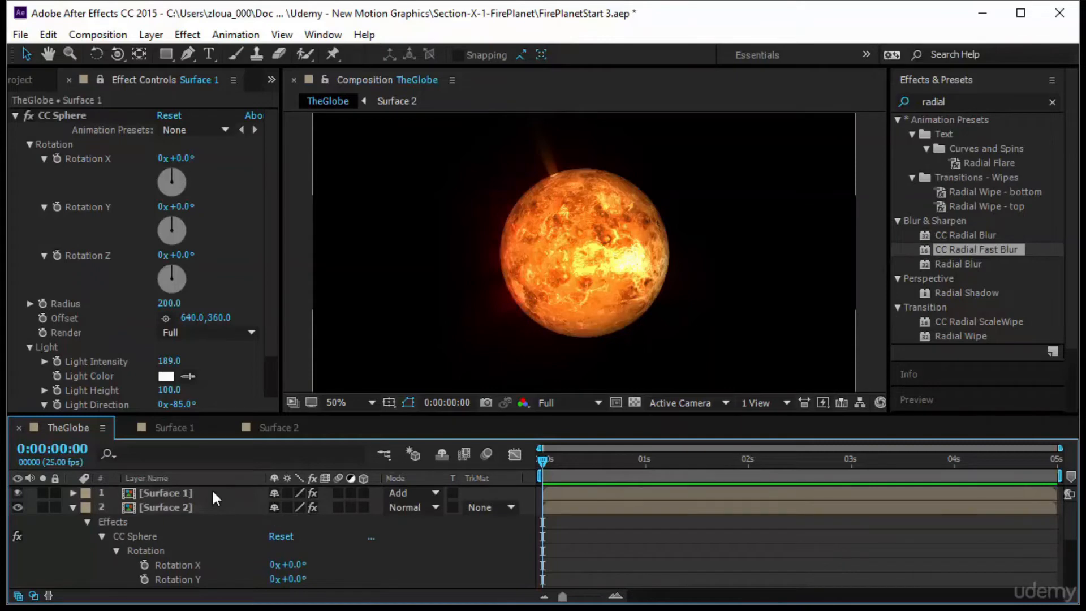
{"action": "scroll", "coordinate": [226, 493], "scroll_direction": "down", "scroll_amount": 2}
{"action": "scroll", "coordinate": [216, 500], "scroll_direction": "up", "scroll_amount": 1}
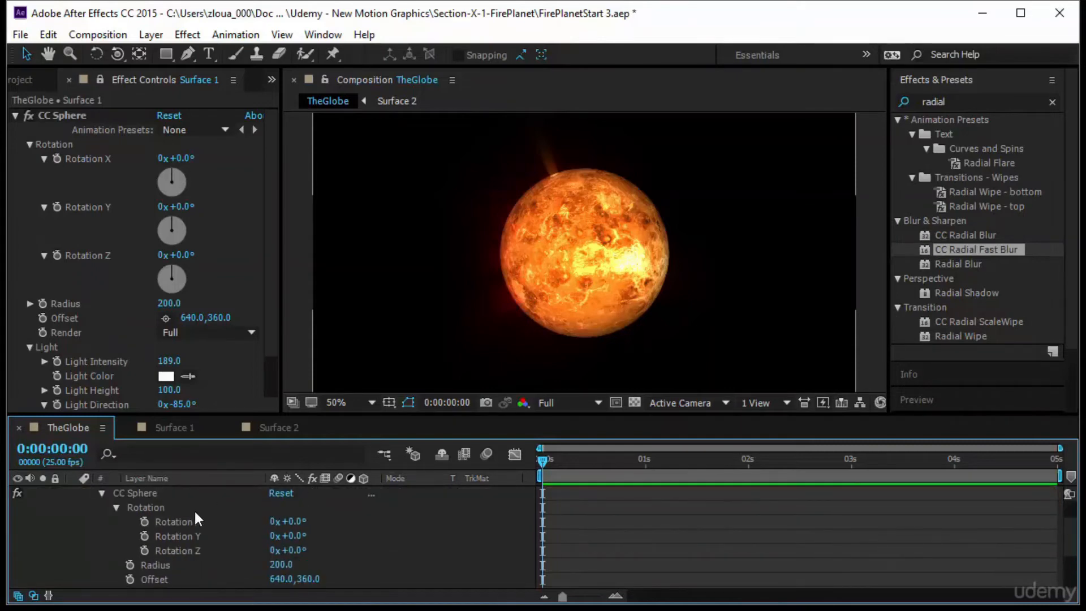
Step: Link Surface 2's CC Sphere Rotation X, Y and Z by expression to the matching rotations of Surface 1's CC Sphere
{"action": "left_click", "coordinate": [145, 521], "text": "alt"}
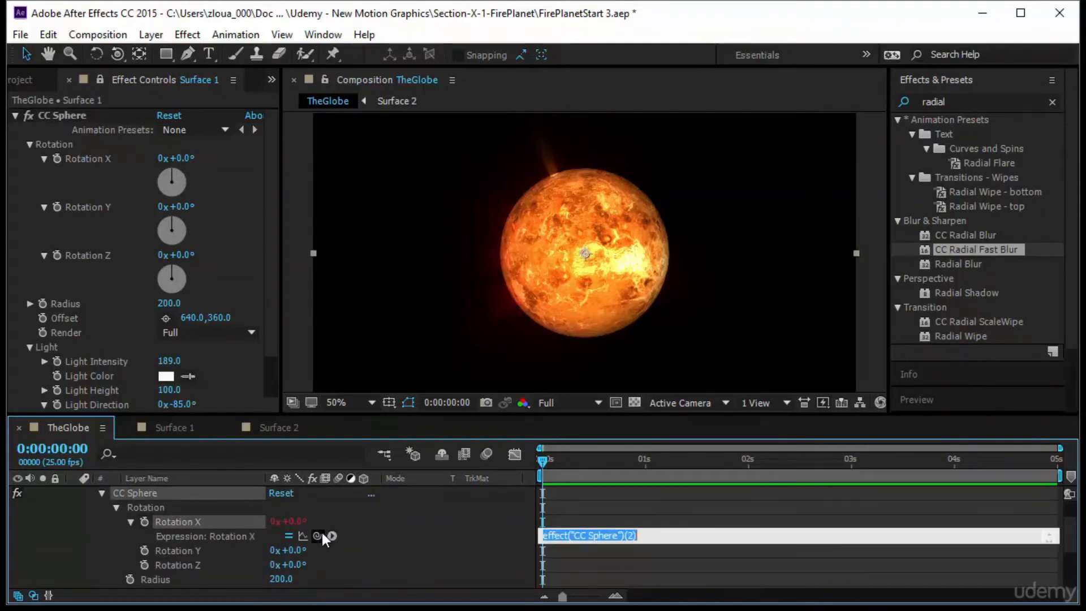
{"action": "left_click_drag", "start_coordinate": [318, 535], "coordinate": [95, 163]}
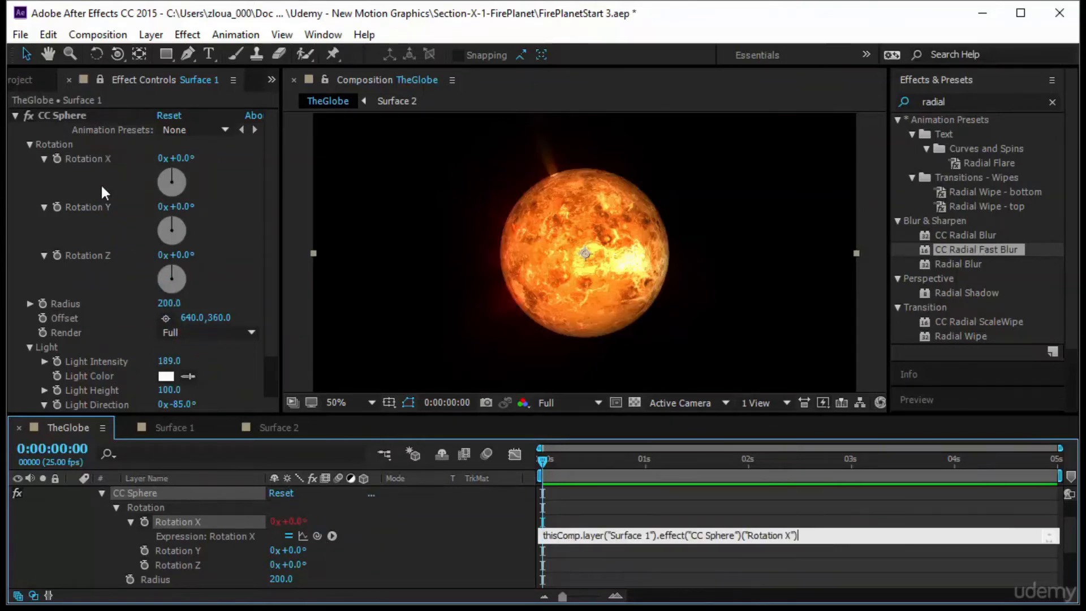
{"action": "left_click", "coordinate": [145, 550], "text": "alt"}
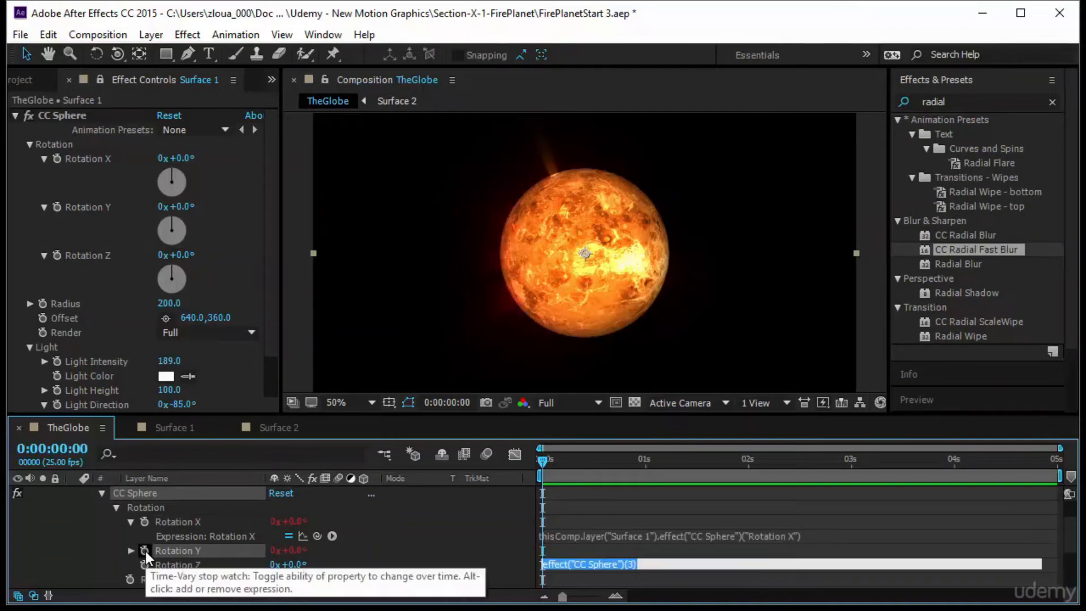
{"action": "left_click_drag", "start_coordinate": [317, 564], "coordinate": [110, 208]}
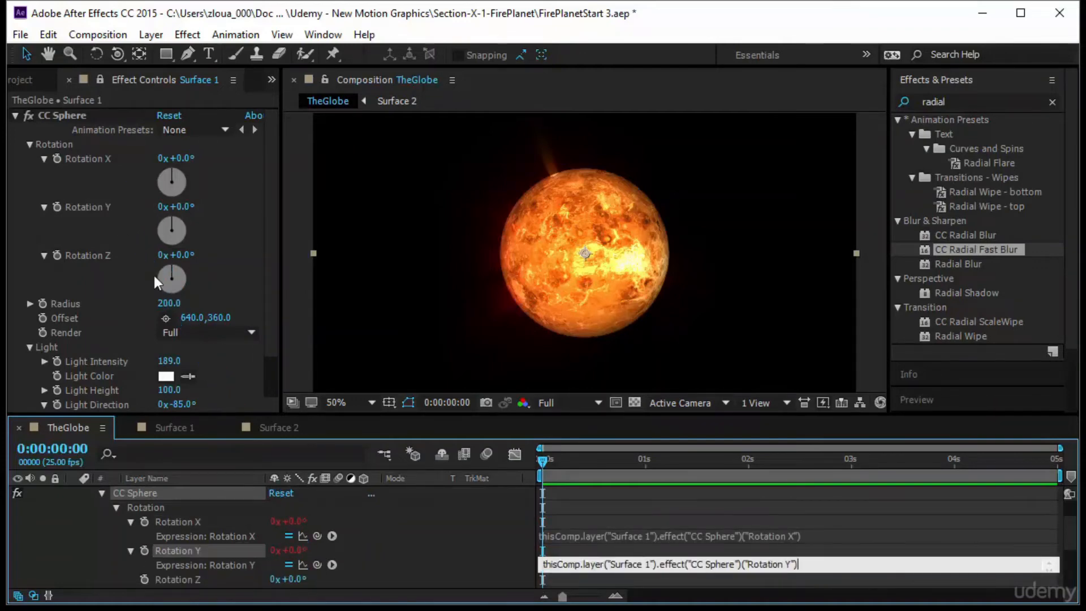
{"action": "left_click", "coordinate": [144, 578], "text": "alt"}
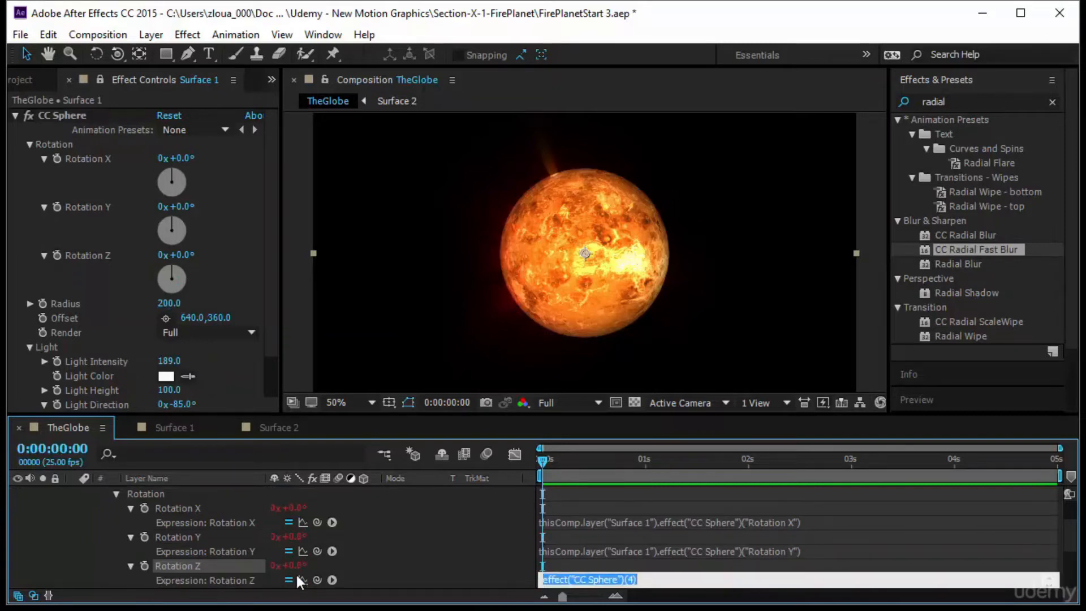
{"action": "left_click_drag", "start_coordinate": [303, 579], "coordinate": [94, 256]}
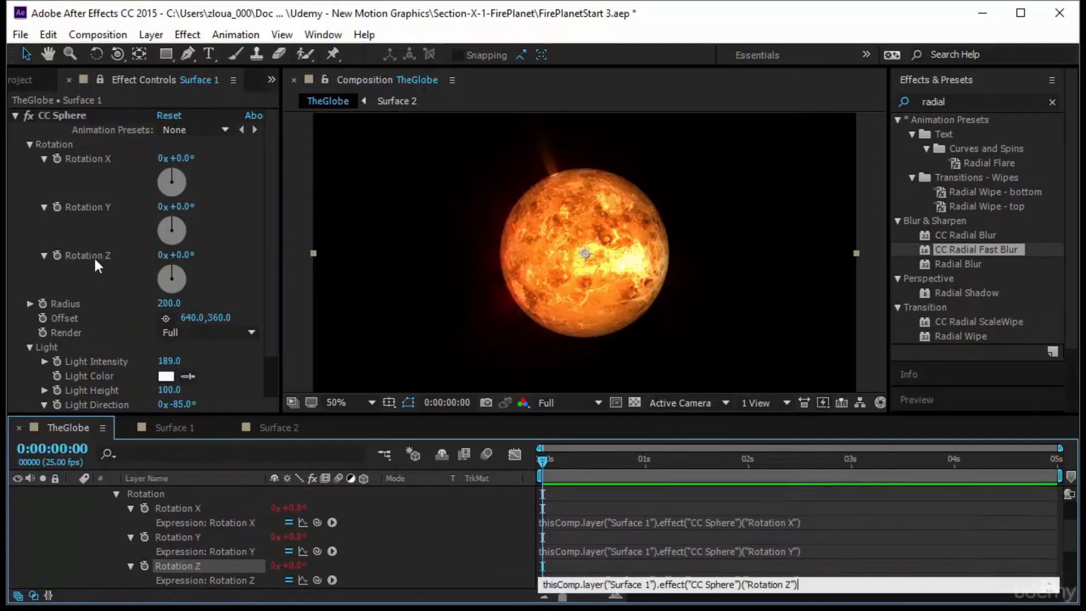
{"action": "left_click", "coordinate": [432, 531]}
Step: Link Surface 2's CC Sphere Radius and Offset by expression to Surface 1's CC Sphere and collapse the layer's properties
{"action": "scroll", "coordinate": [407, 546], "scroll_direction": "down", "scroll_amount": 2}
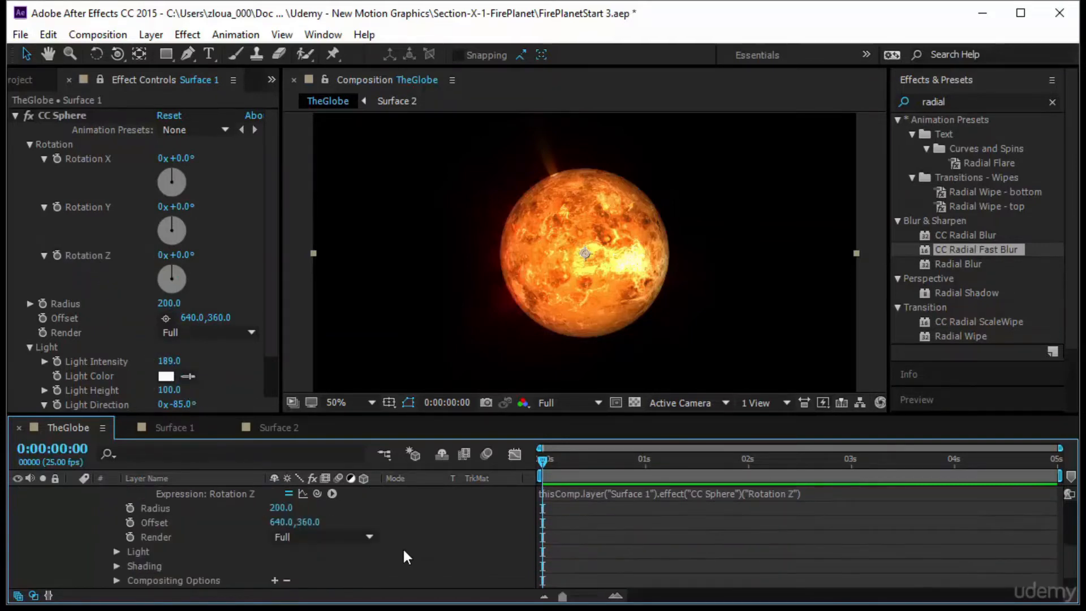
{"action": "scroll", "coordinate": [402, 548], "scroll_direction": "up", "scroll_amount": 2}
{"action": "scroll", "coordinate": [318, 552], "scroll_direction": "down", "scroll_amount": 2}
{"action": "left_click", "coordinate": [130, 506], "text": "alt"}
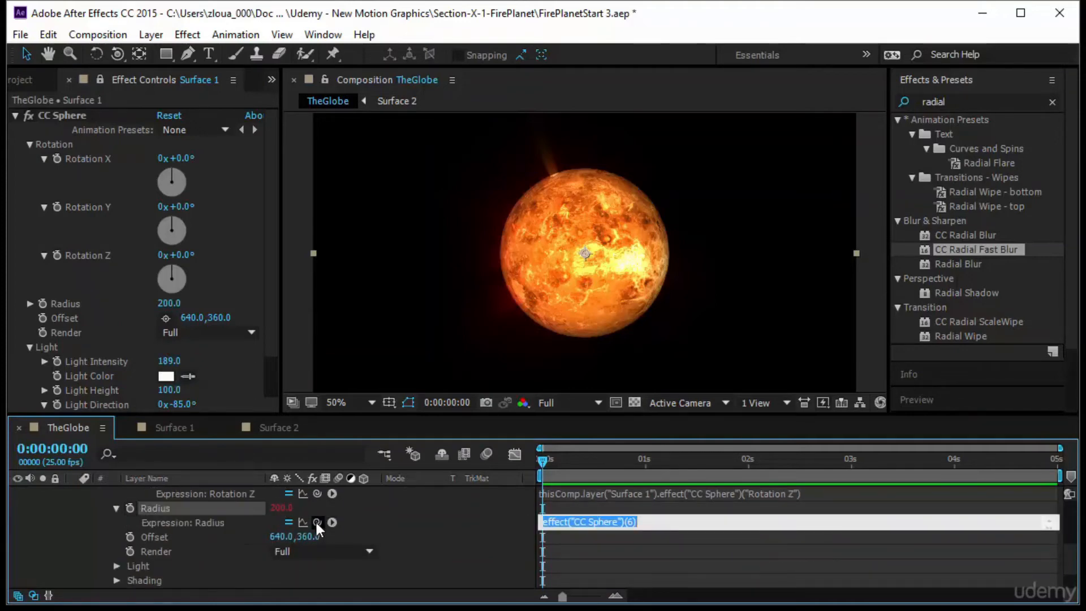
{"action": "left_click_drag", "start_coordinate": [316, 522], "coordinate": [106, 300]}
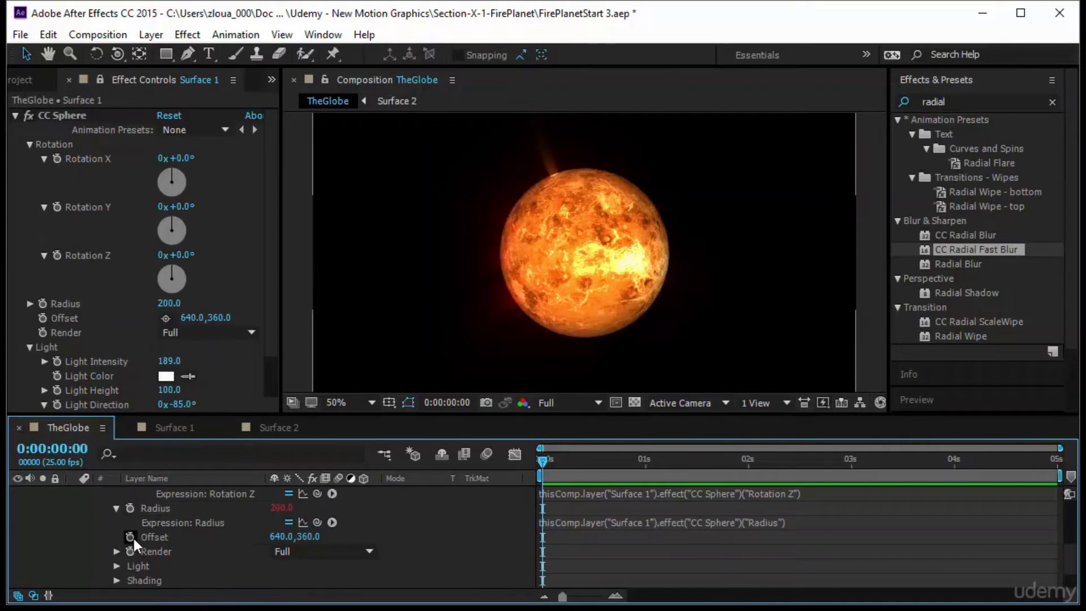
{"action": "left_click", "coordinate": [132, 537], "text": "alt"}
{"action": "left_click_drag", "start_coordinate": [314, 550], "coordinate": [114, 314]}
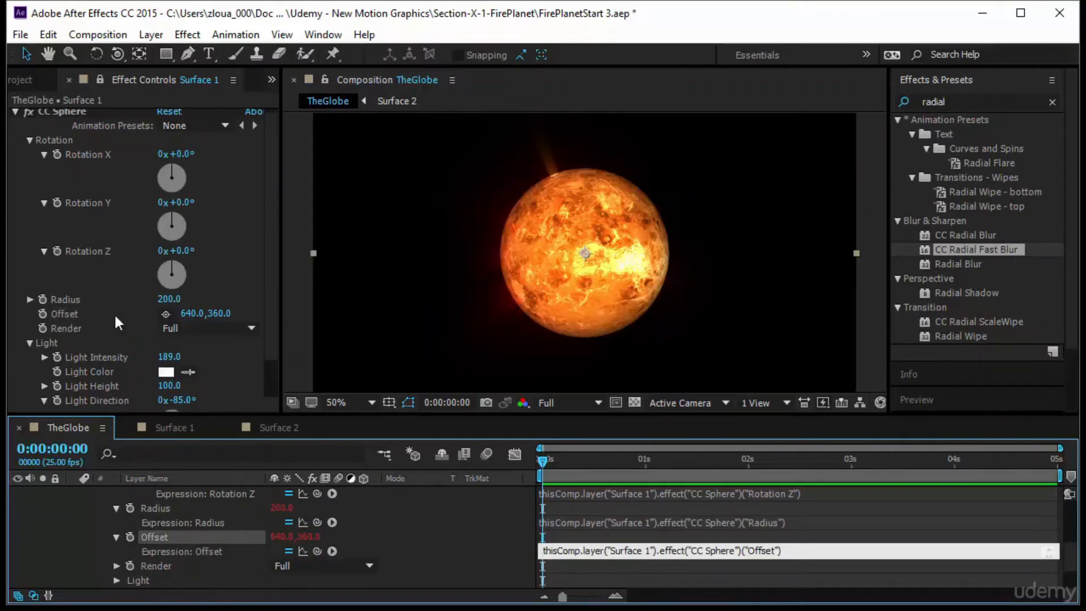
{"action": "left_click", "coordinate": [458, 525]}
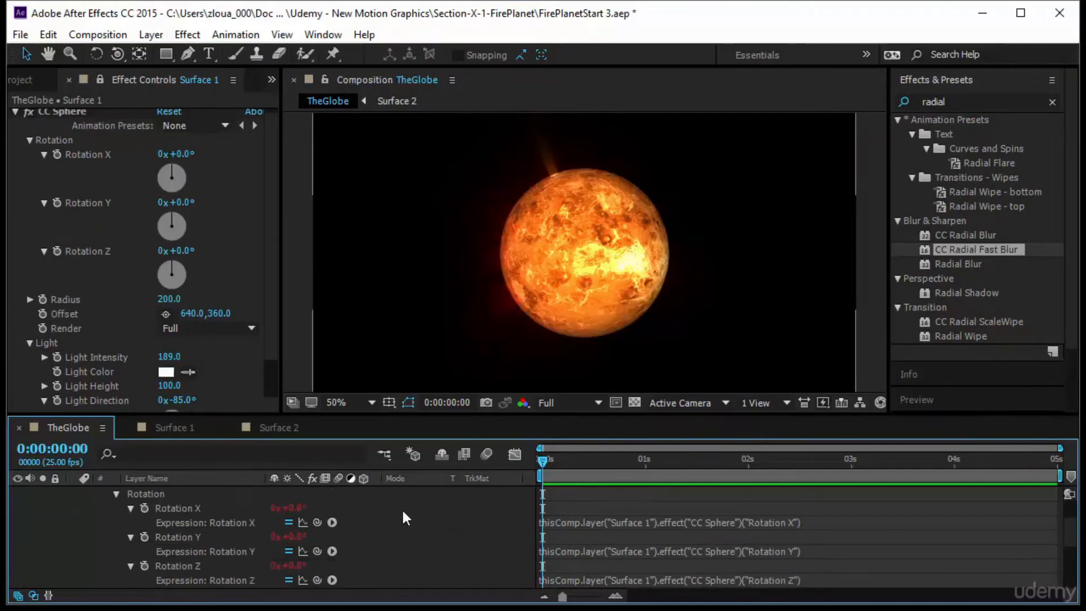
{"action": "scroll", "coordinate": [396, 509], "scroll_direction": "up", "scroll_amount": 3}
{"action": "left_click", "coordinate": [73, 493]}
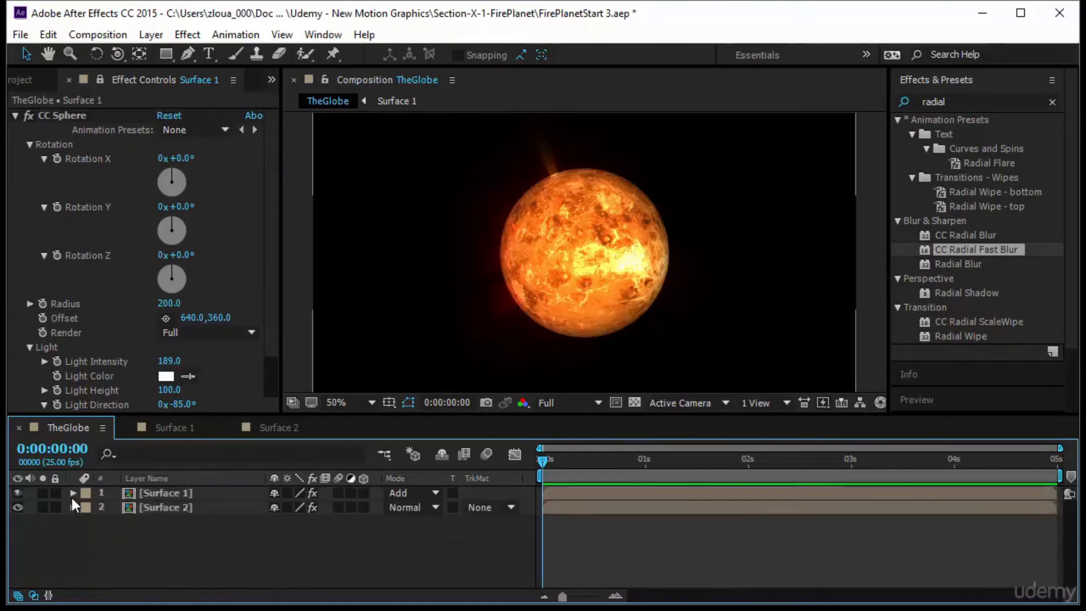
Step: Unlock the Effect Controls and set Surface 1's CC Sphere Rotation Y to 1x+78° and Rotation X to -29°
{"action": "left_click", "coordinate": [169, 494]}
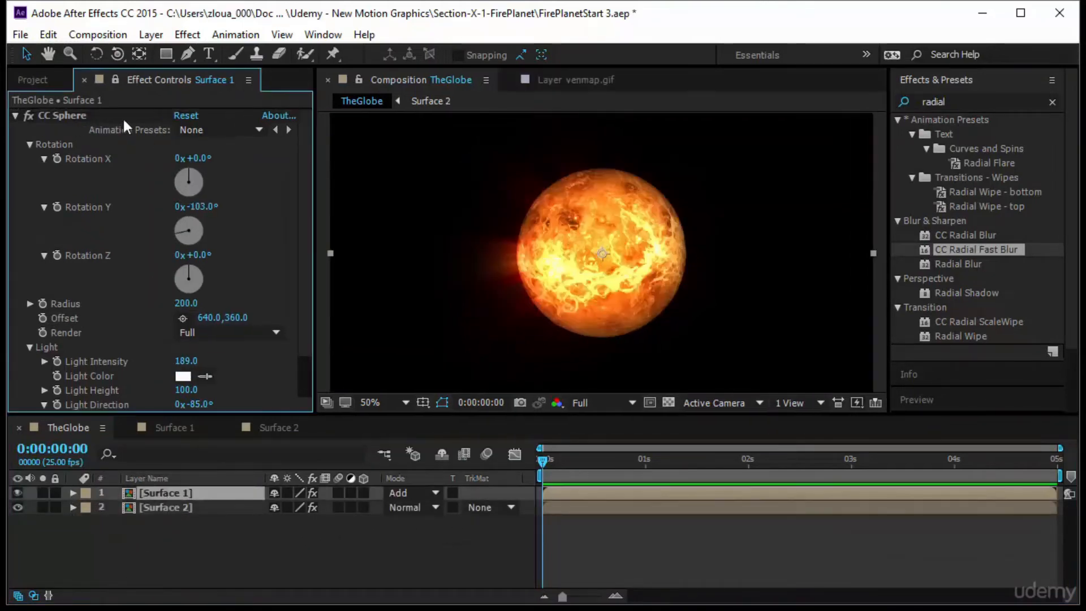
{"action": "left_click", "coordinate": [115, 80]}
{"action": "left_click_drag", "start_coordinate": [199, 211], "coordinate": [728, 276]}
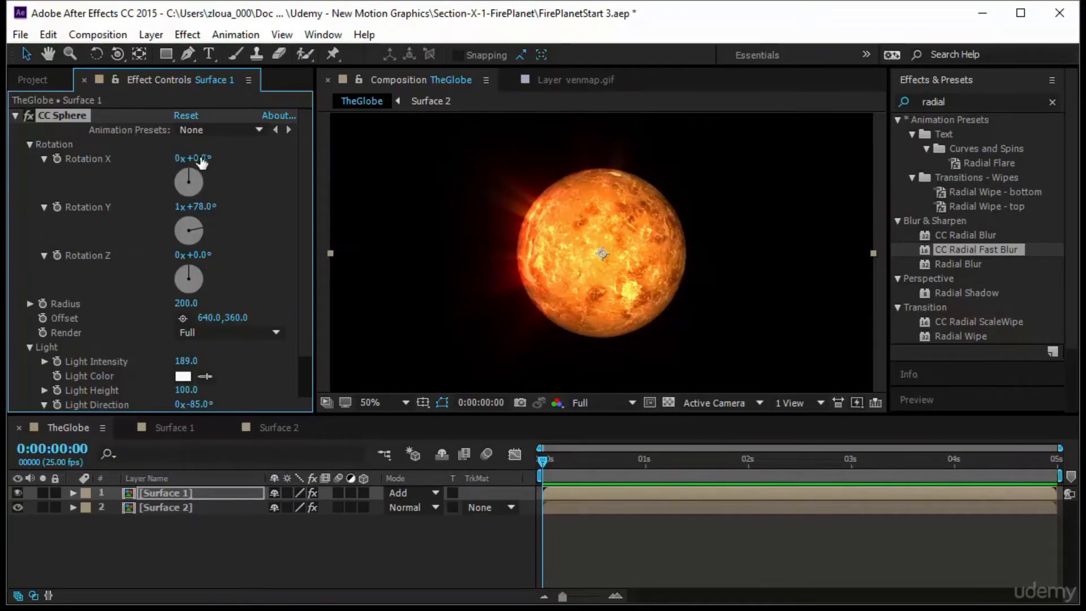
{"action": "left_click_drag", "start_coordinate": [198, 158], "coordinate": [270, 198]}
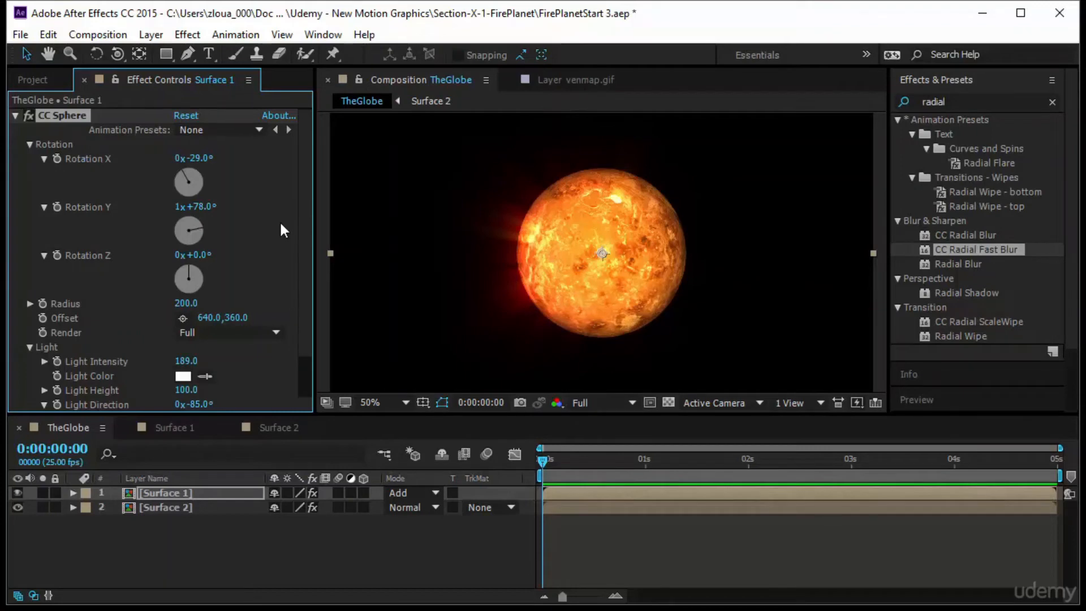
Step: Save the project incrementally as FirePlanetStart 4 and duplicate the Surface 2 layer in TheGlobe
{"action": "key", "text": "ctrl+alt+shift+s"}
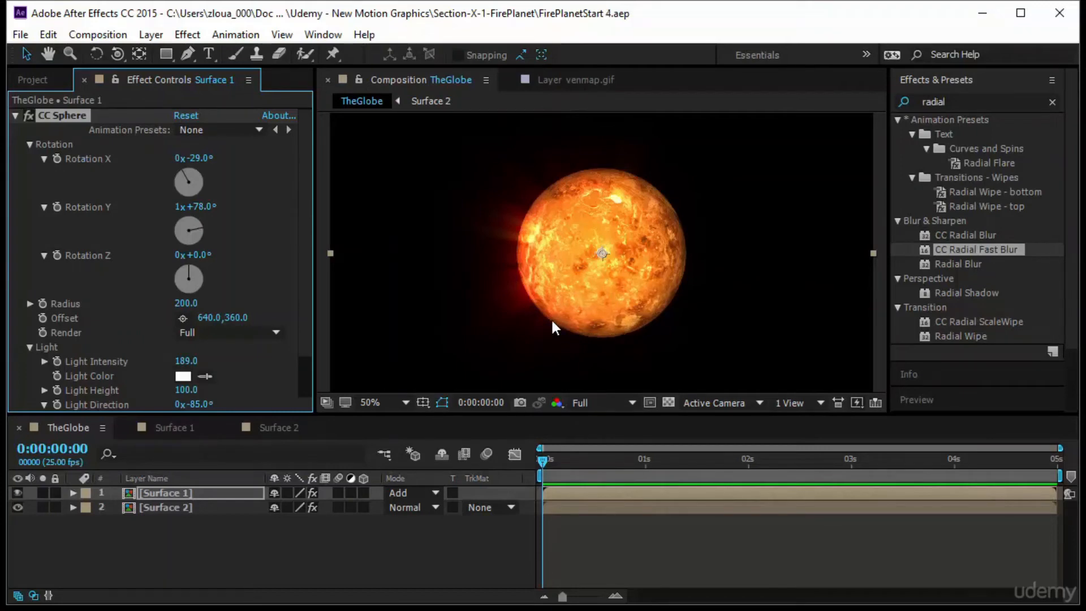
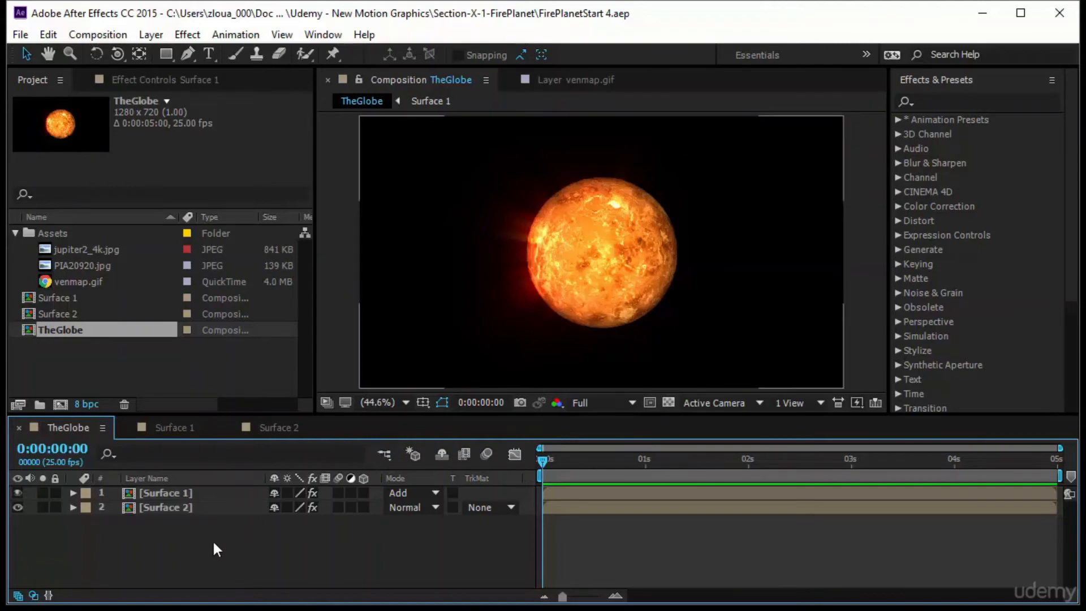
{"action": "left_click", "coordinate": [210, 507]}
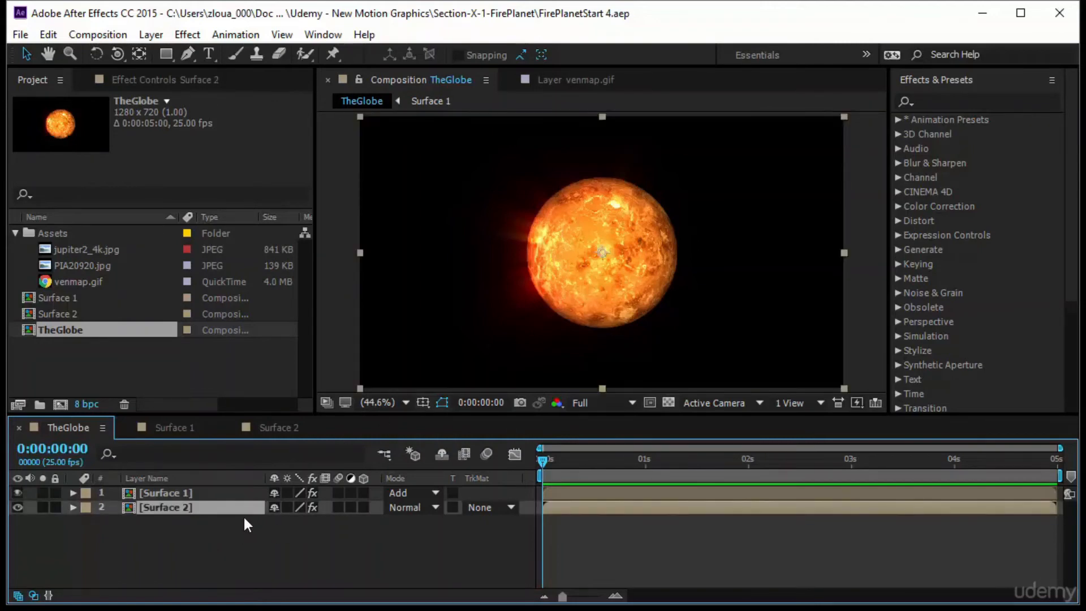
{"action": "key", "text": "ctrl+d"}
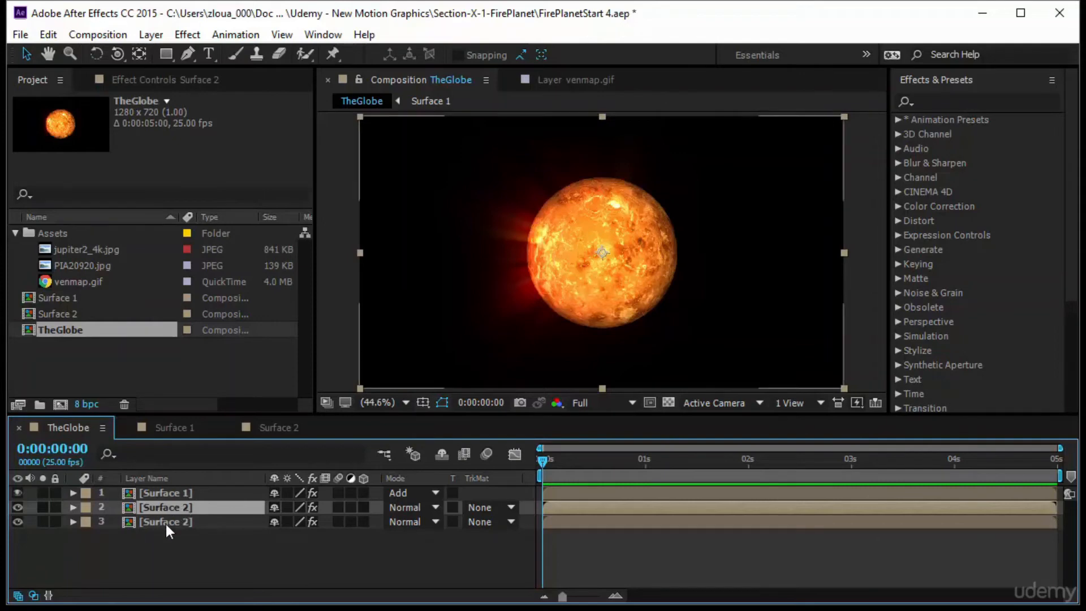
Step: Duplicate the Surface 2 composition in the project and replace the source of TheGlobe's lowest layer with the copy
{"action": "left_click", "coordinate": [96, 359]}
{"action": "left_click", "coordinate": [82, 317]}
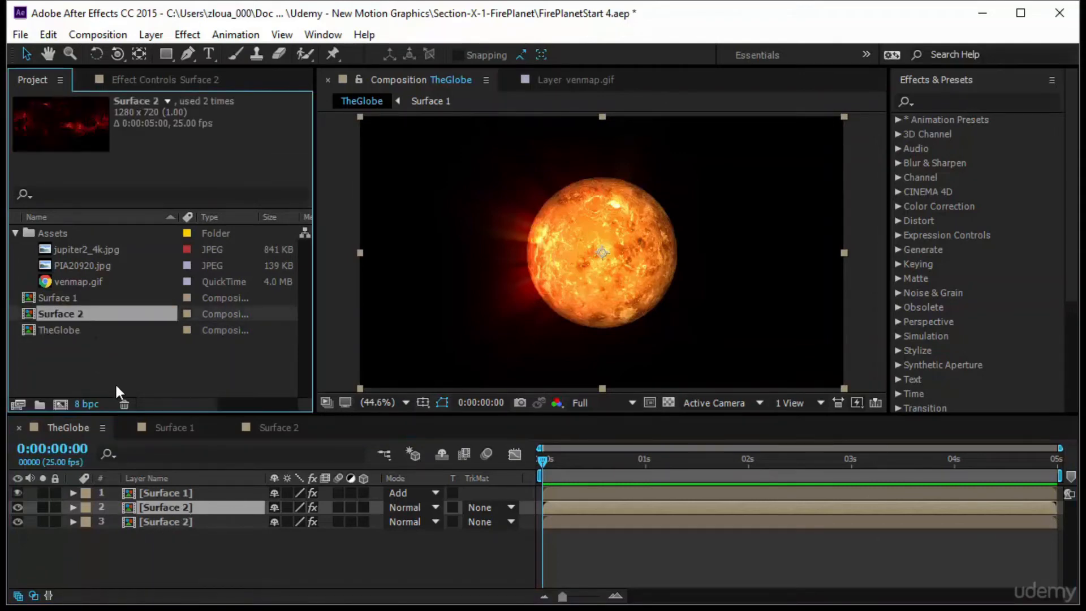
{"action": "key", "text": "ctrl+d"}
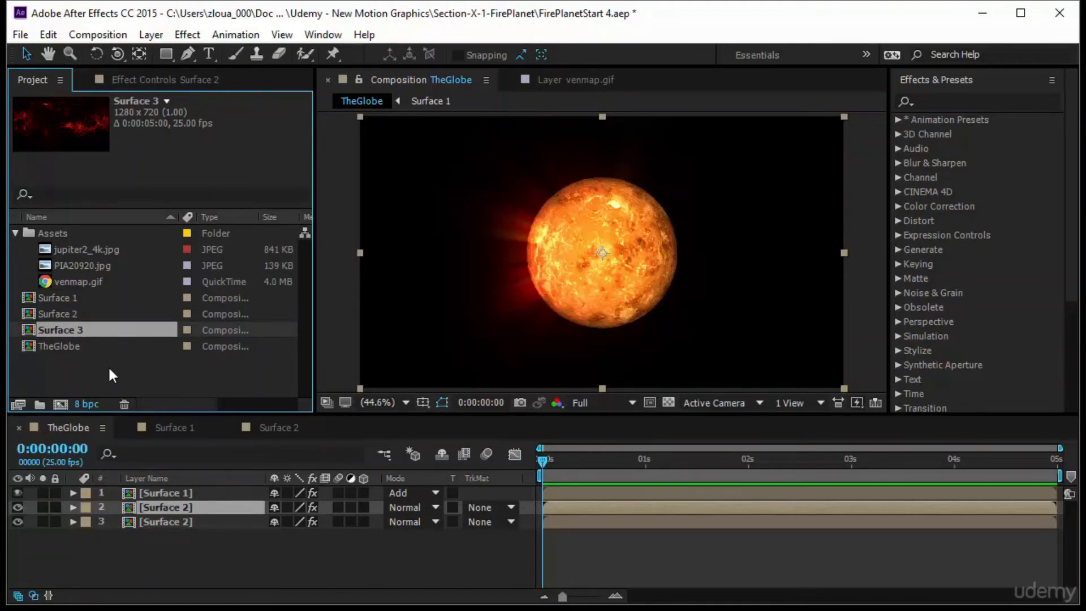
{"action": "left_click", "coordinate": [175, 522]}
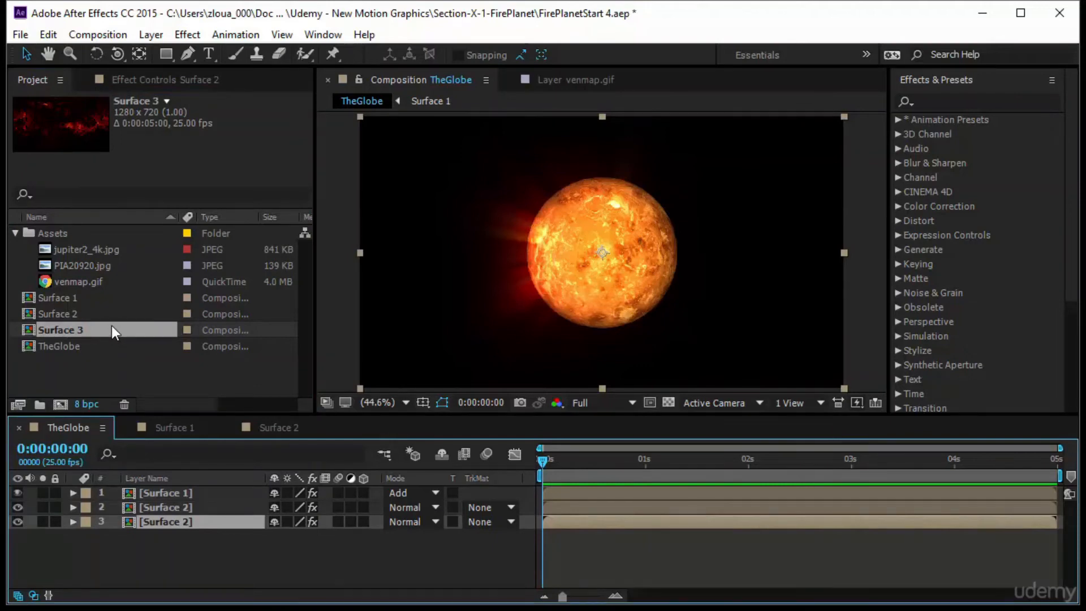
{"action": "left_click_drag", "start_coordinate": [111, 329], "coordinate": [176, 520]}
Step: Replace the venmap.gif layer inside the Surface 3 composition with a 1280 x 720 px yellow solid
{"action": "double_click", "coordinate": [194, 521]}
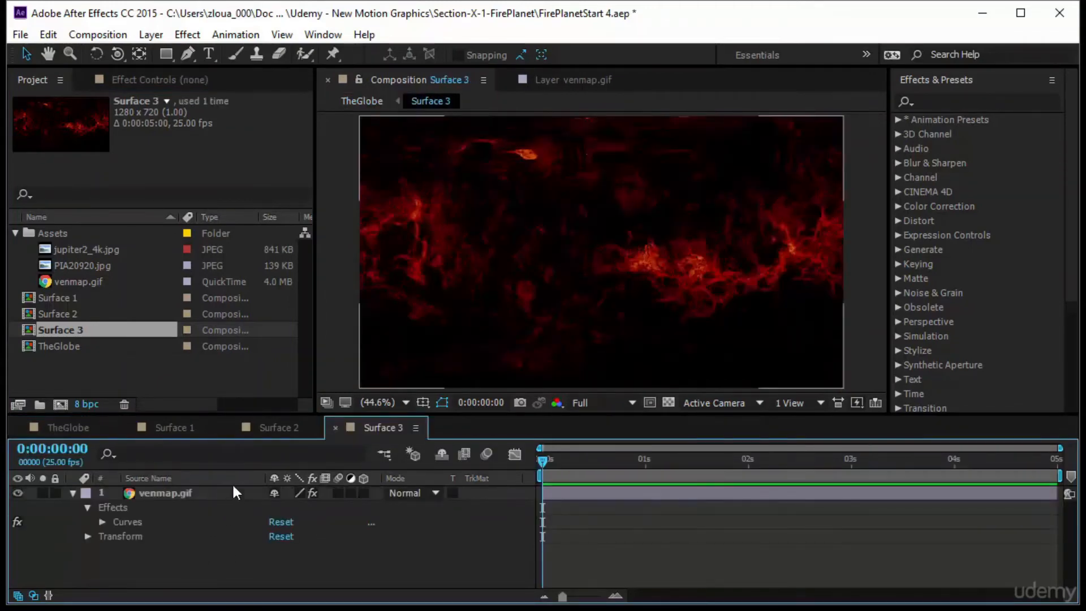
{"action": "left_click", "coordinate": [174, 494]}
{"action": "key", "text": "Delete"}
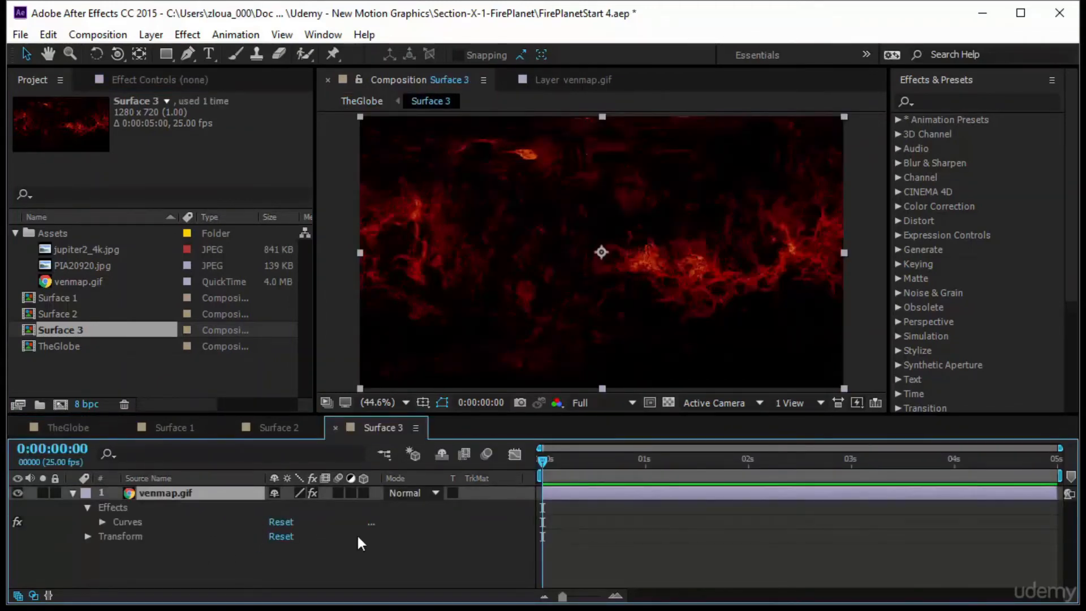
{"action": "left_click", "coordinate": [155, 32]}
{"action": "mouse_move", "coordinate": [216, 17]}
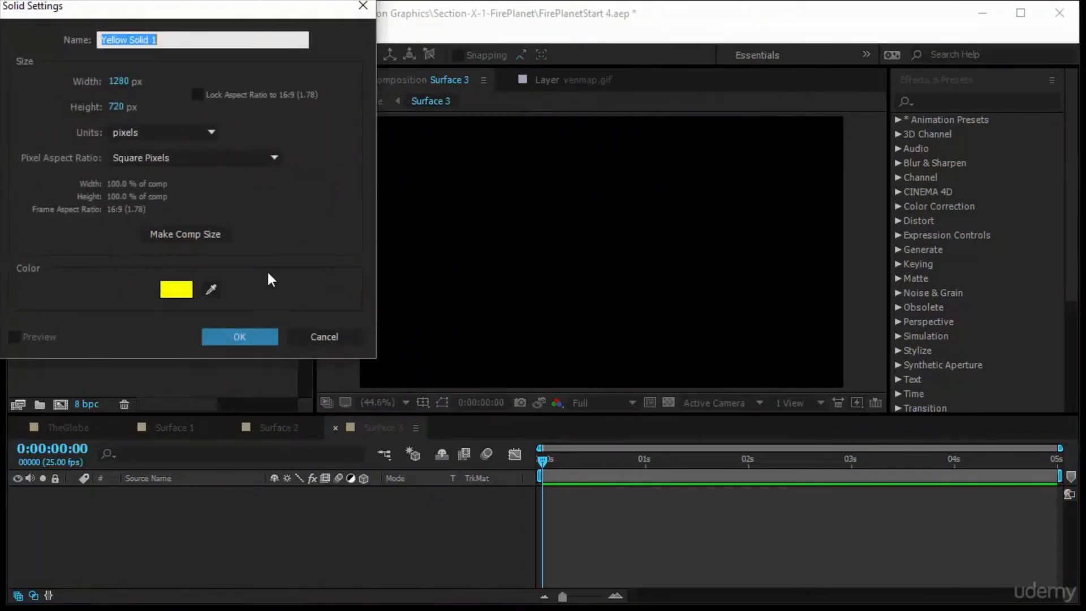
{"action": "left_click", "coordinate": [236, 336]}
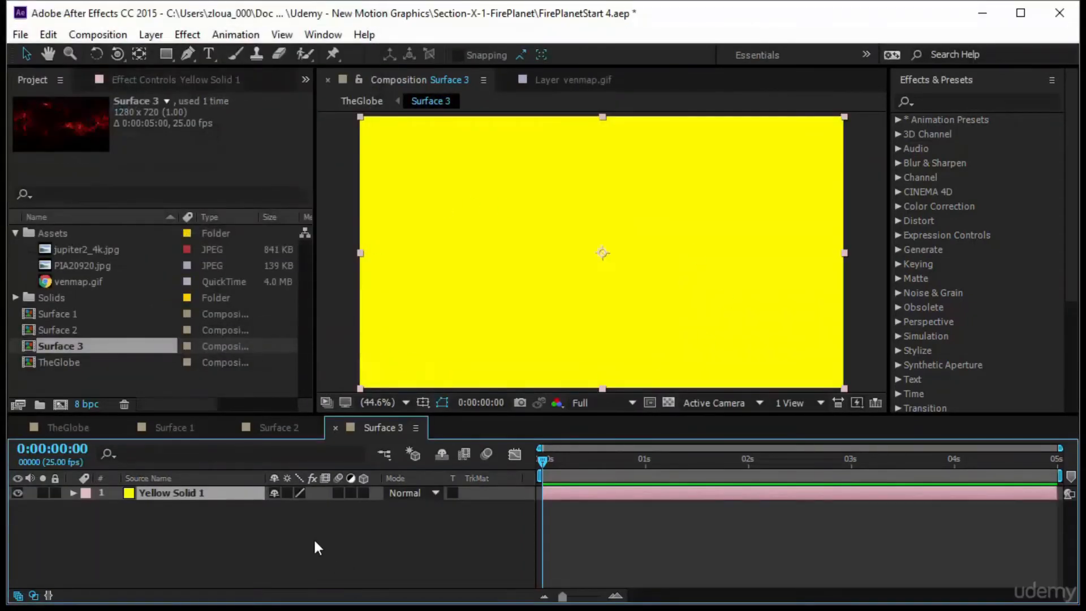
Step: Return to TheGlobe, disable CC Radial Fast Blur on Surface 3 and hide the Surface 1 and Surface 2 layers
{"action": "left_click", "coordinate": [86, 428]}
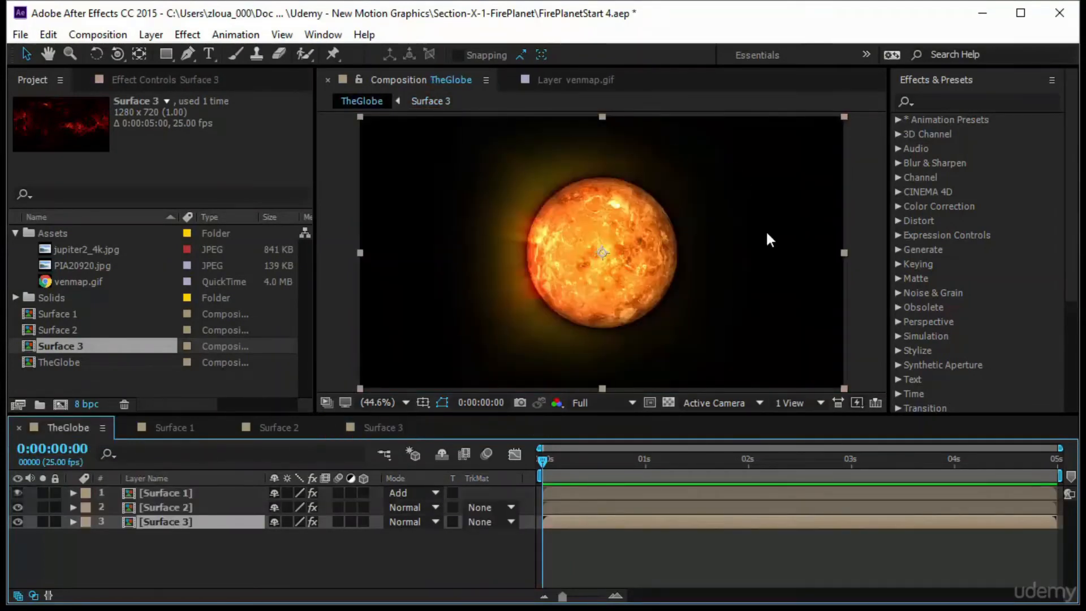
{"action": "left_click", "coordinate": [201, 79]}
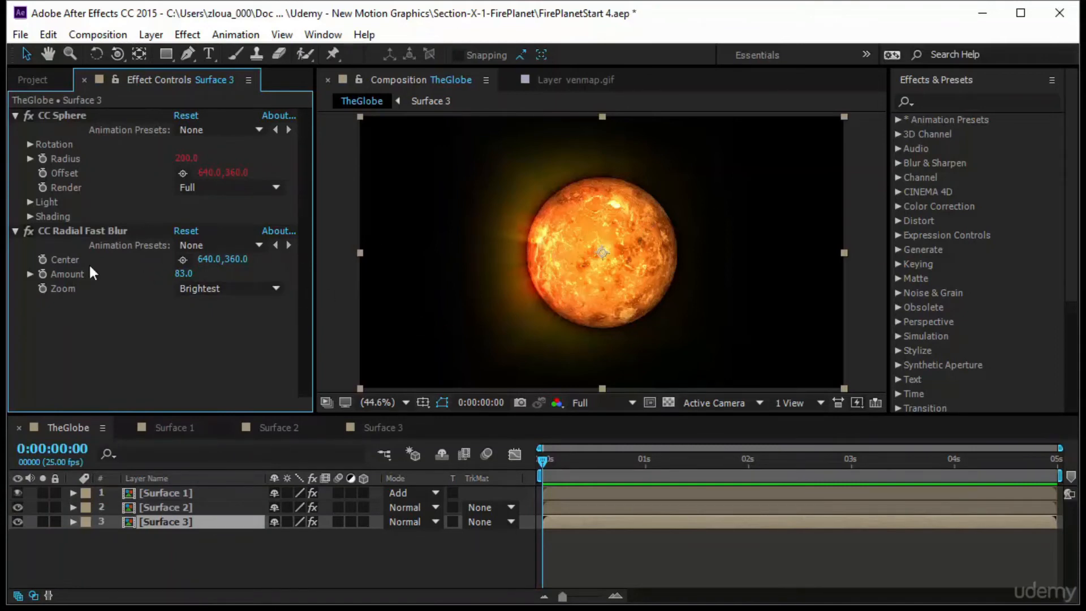
{"action": "left_click", "coordinate": [29, 231]}
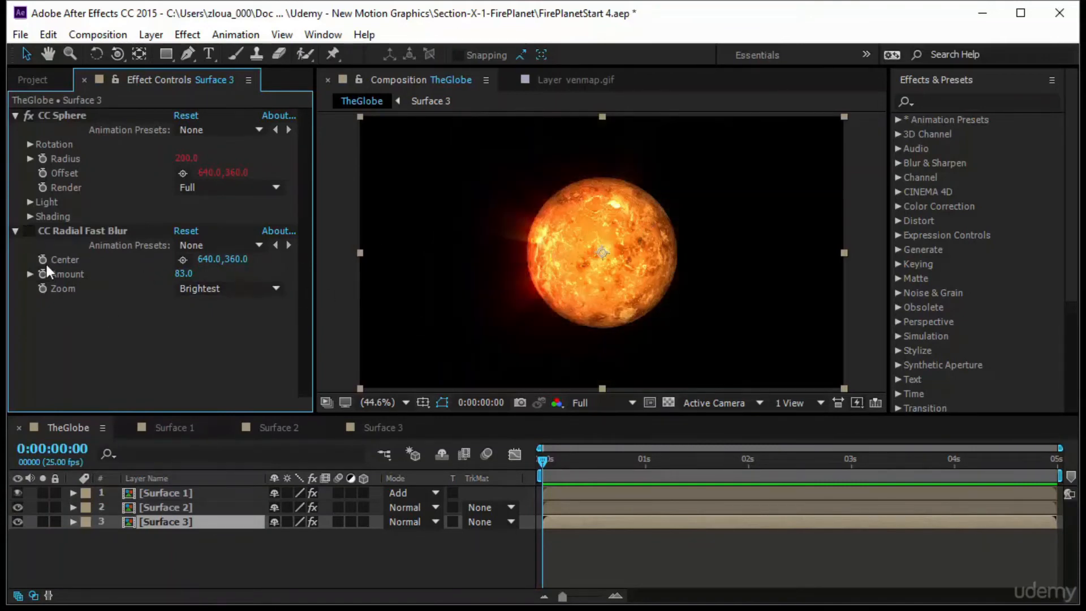
{"action": "left_click", "coordinate": [18, 493]}
{"action": "left_click", "coordinate": [18, 506]}
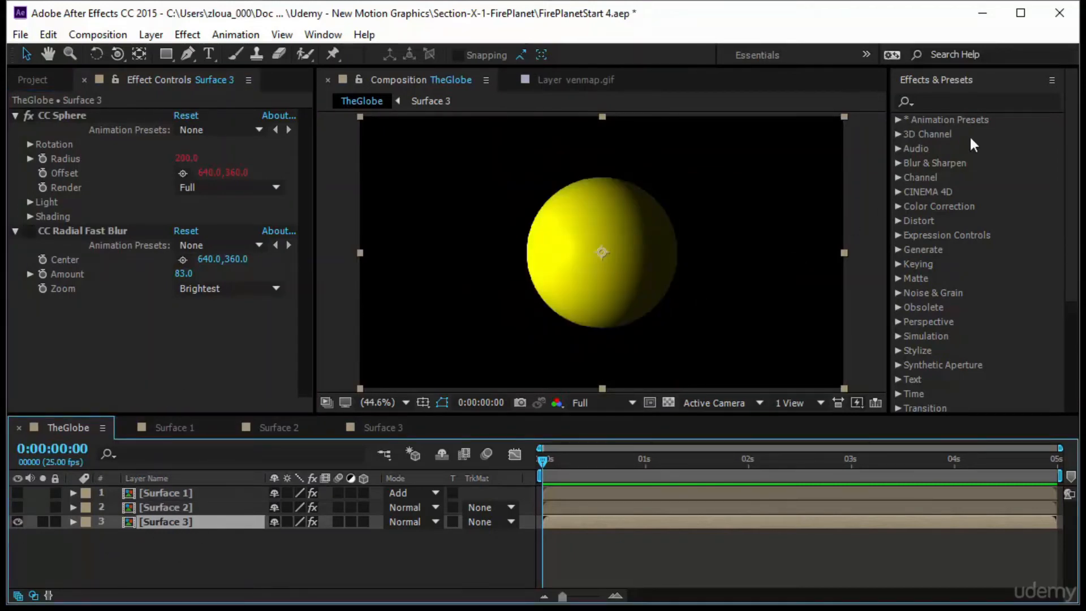
Step: Find the Turbulent Displace effect and apply it to the Surface 3 layer
{"action": "left_click", "coordinate": [970, 101]}
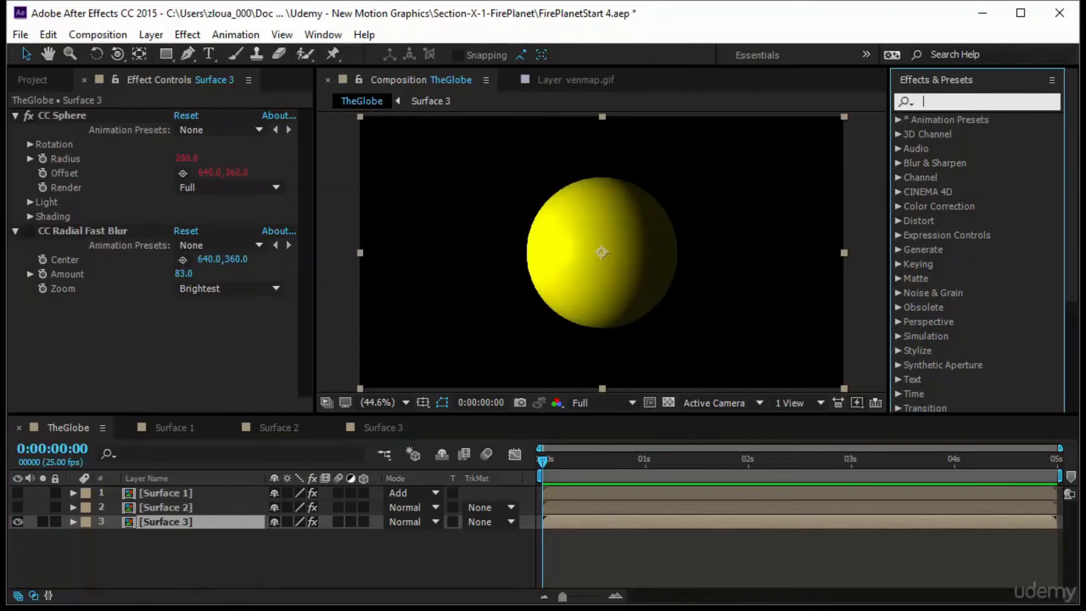
{"action": "type", "text": "displ"}
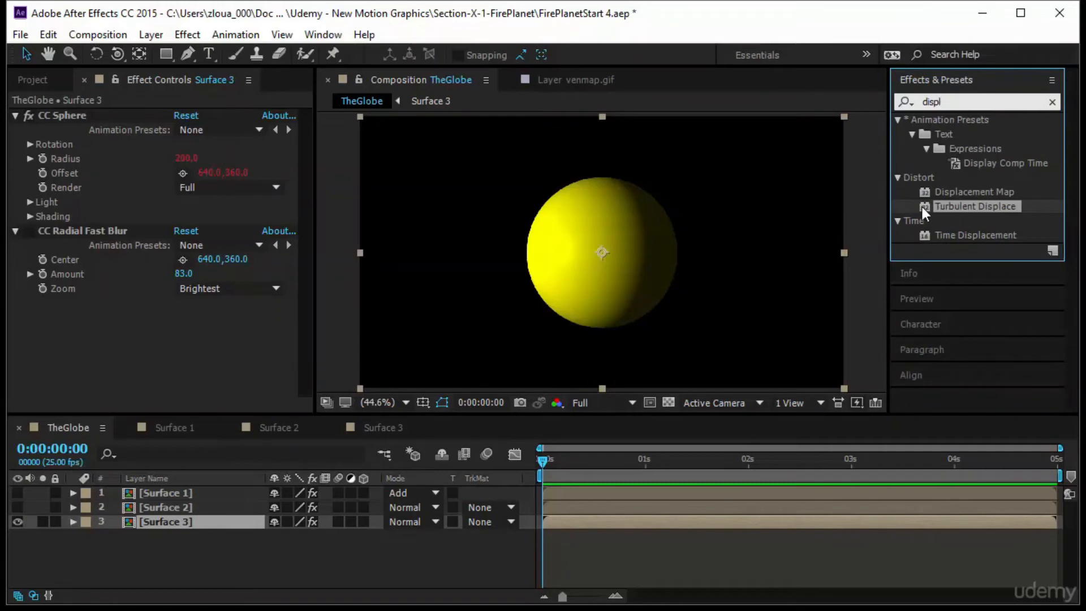
{"action": "left_click_drag", "start_coordinate": [982, 204], "coordinate": [213, 522]}
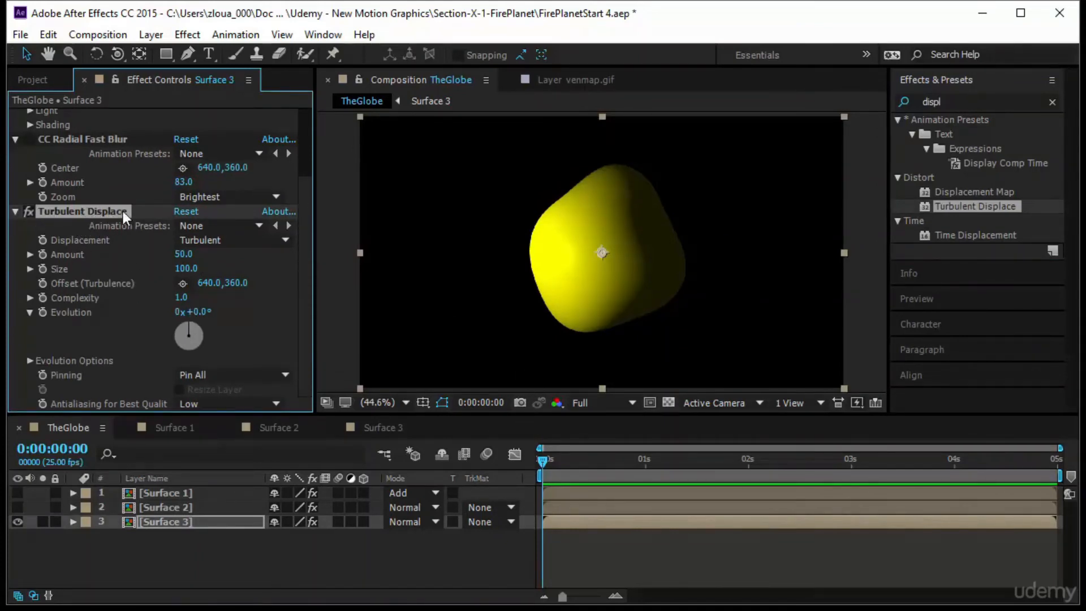
Step: Try the Bulge, Twist and Cross Displacement types in Turbulent Displace, and return Displacement to Turbulent
{"action": "left_click", "coordinate": [211, 240]}
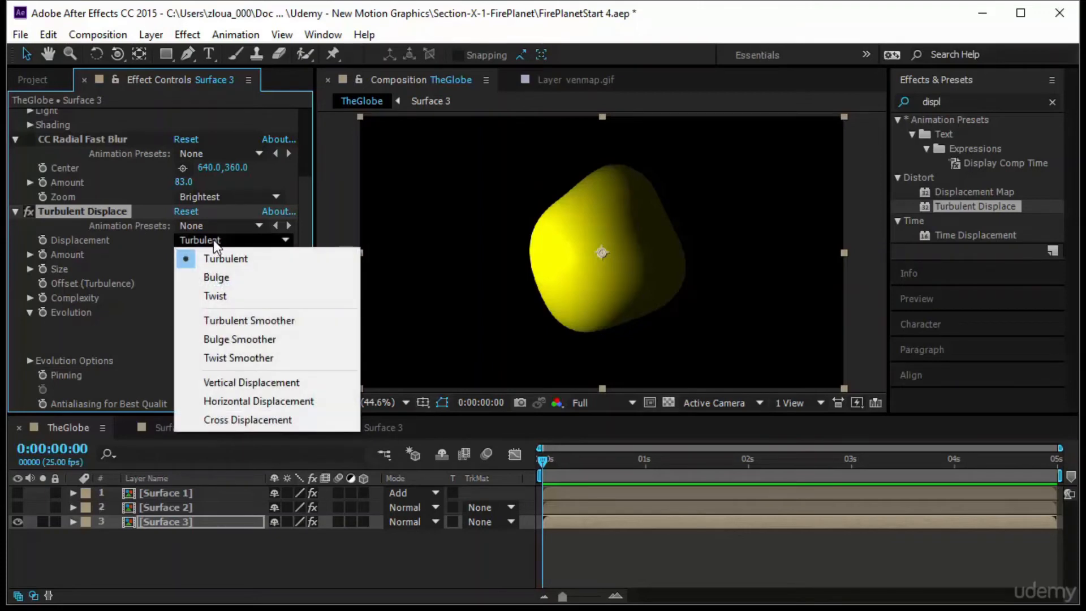
{"action": "left_click", "coordinate": [209, 275]}
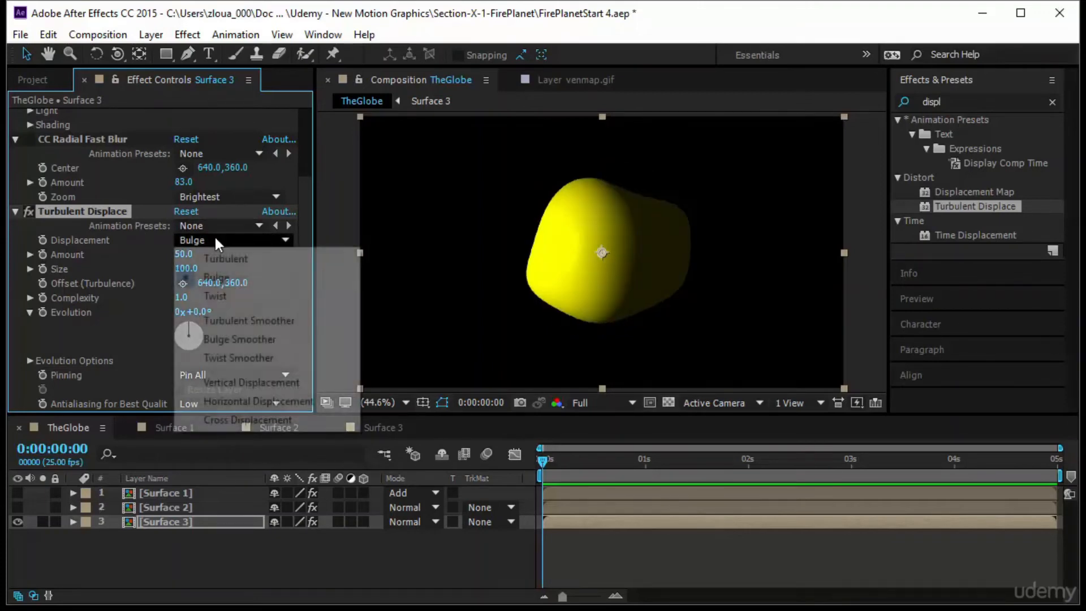
{"action": "left_click", "coordinate": [215, 240]}
{"action": "left_click", "coordinate": [212, 296]}
{"action": "left_click", "coordinate": [216, 240]}
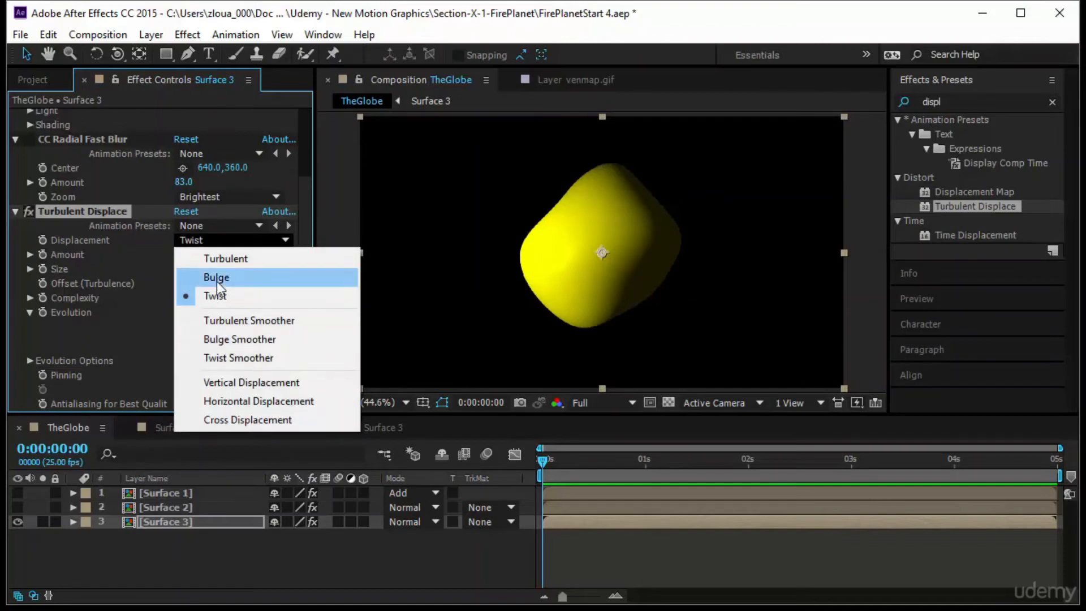
{"action": "left_click", "coordinate": [249, 419]}
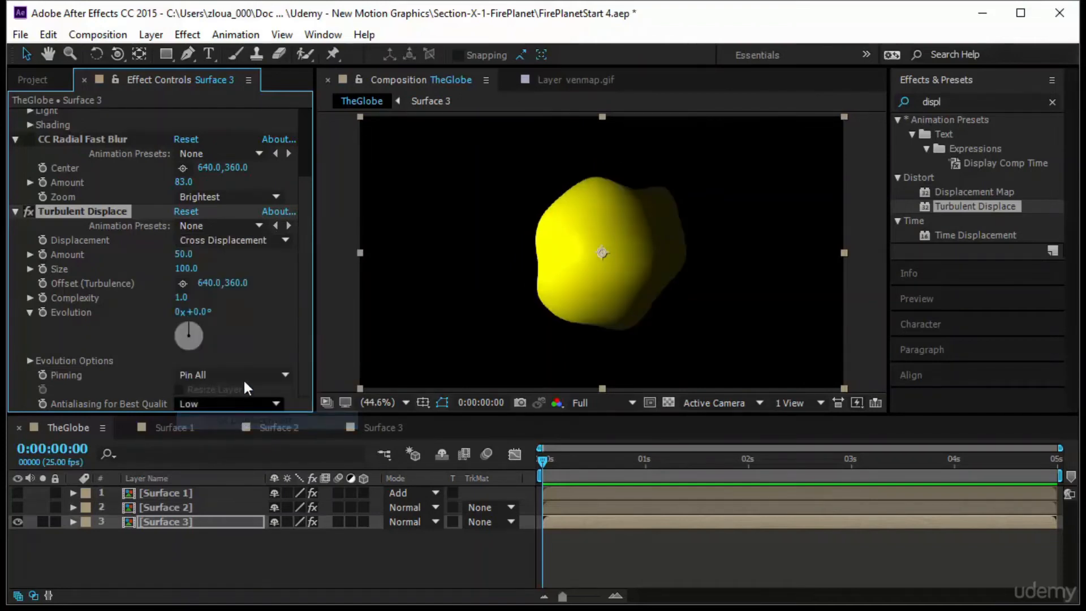
{"action": "left_click", "coordinate": [232, 240]}
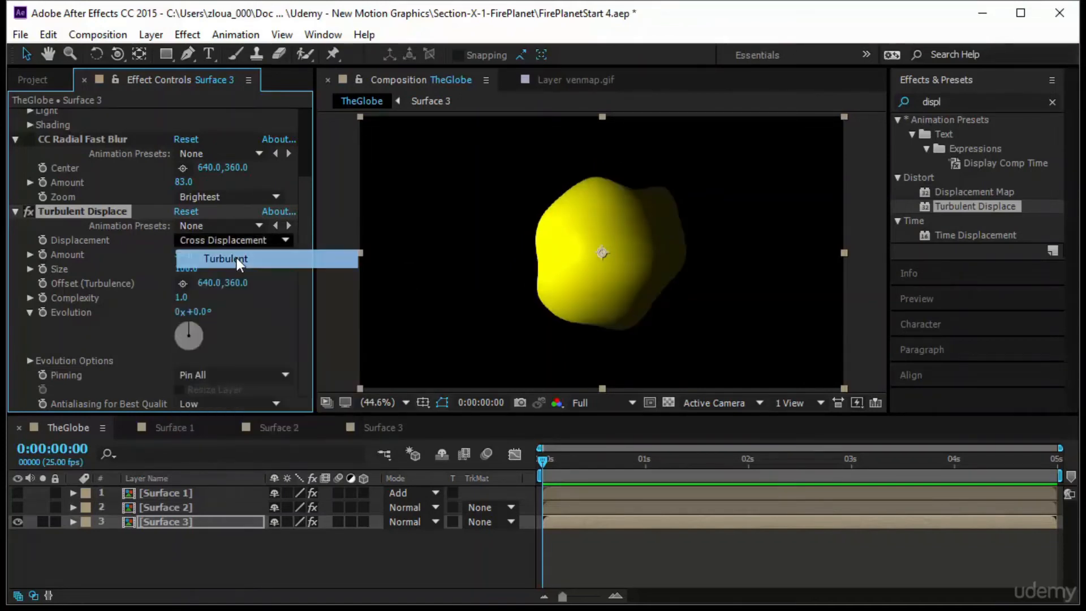
{"action": "left_click", "coordinate": [236, 258]}
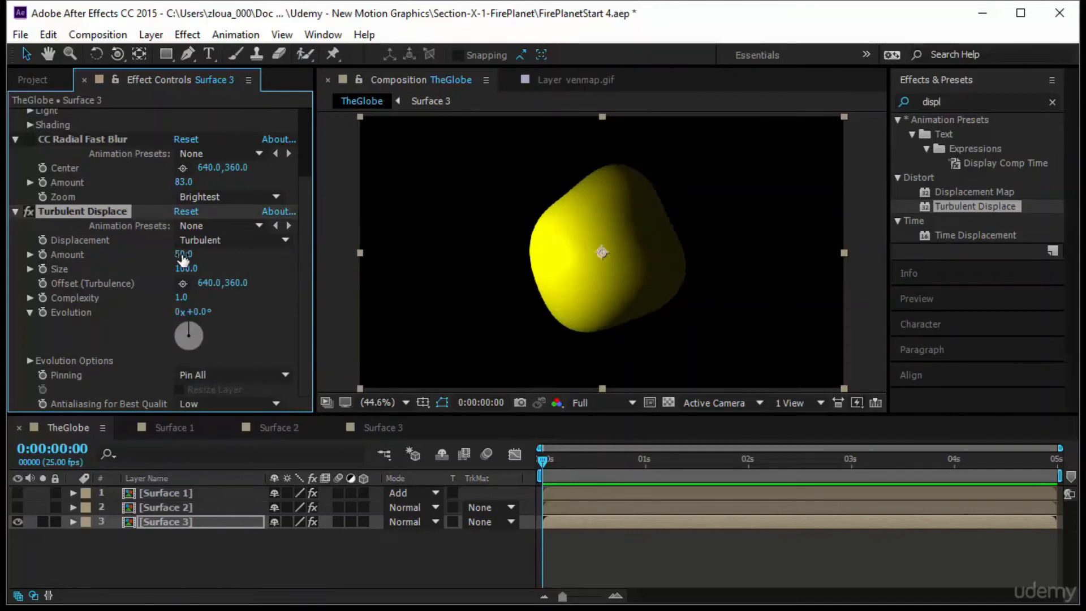
Step: Try a Turbulent Displace Amount of 84 on Surface 3, and set the Amount to 20
{"action": "left_click_drag", "start_coordinate": [183, 258], "coordinate": [230, 274]}
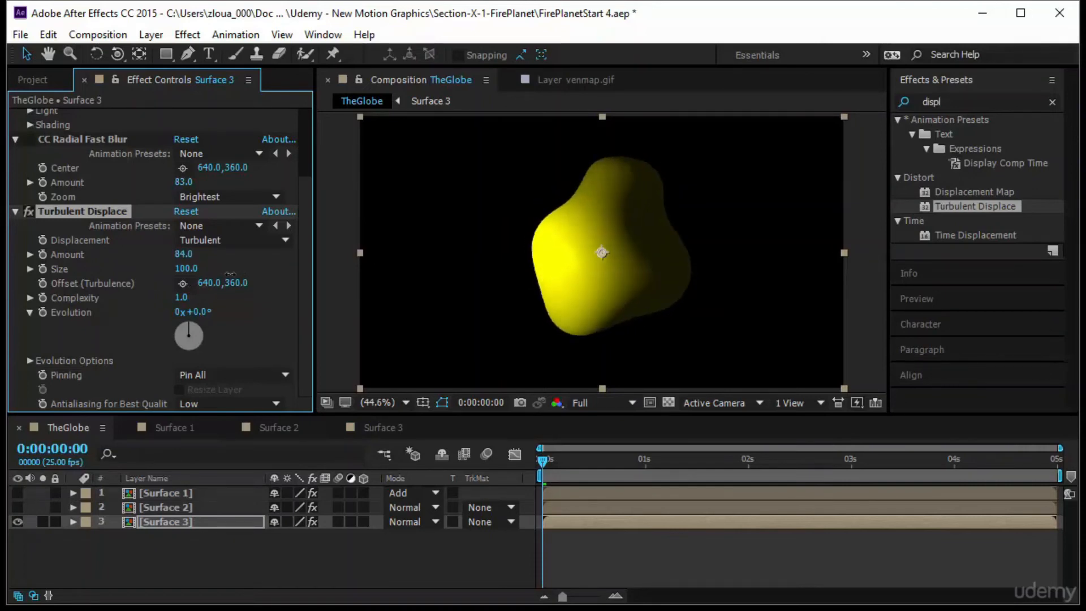
{"action": "left_click", "coordinate": [191, 257]}
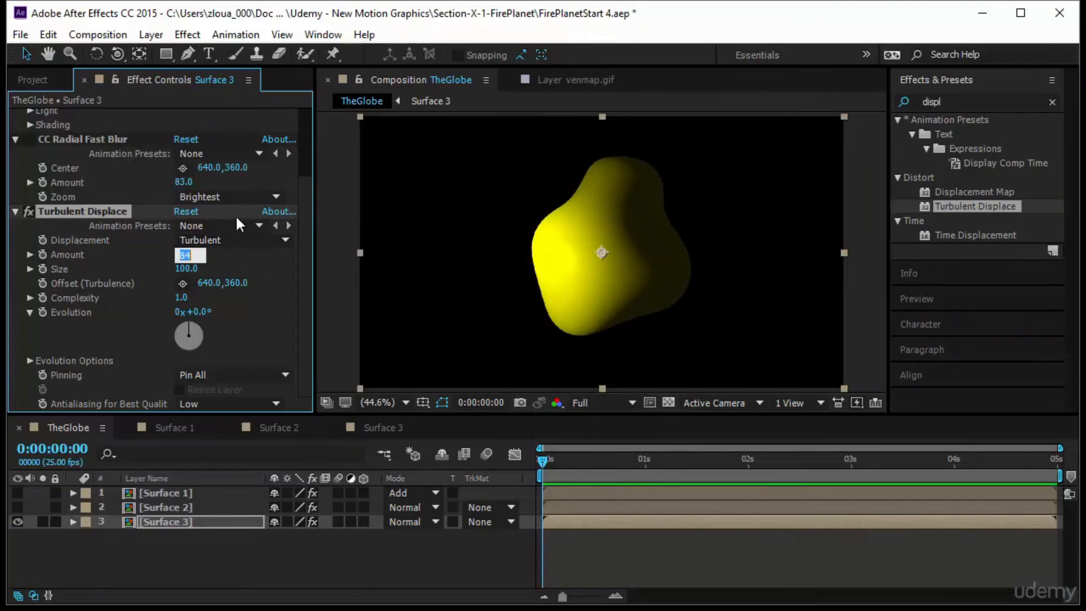
{"action": "type", "text": "20"}
{"action": "key", "text": "Return"}
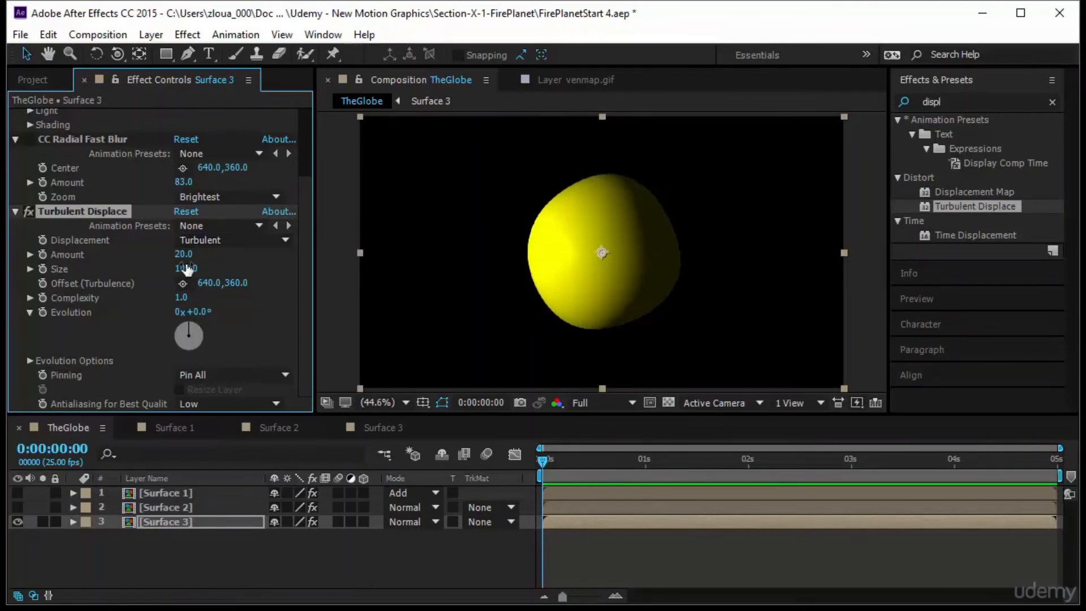
Step: Try Turbulent Displace Size values from 2 up to 750, and set the Size to 4
{"action": "left_click_drag", "start_coordinate": [194, 273], "coordinate": [144, 273]}
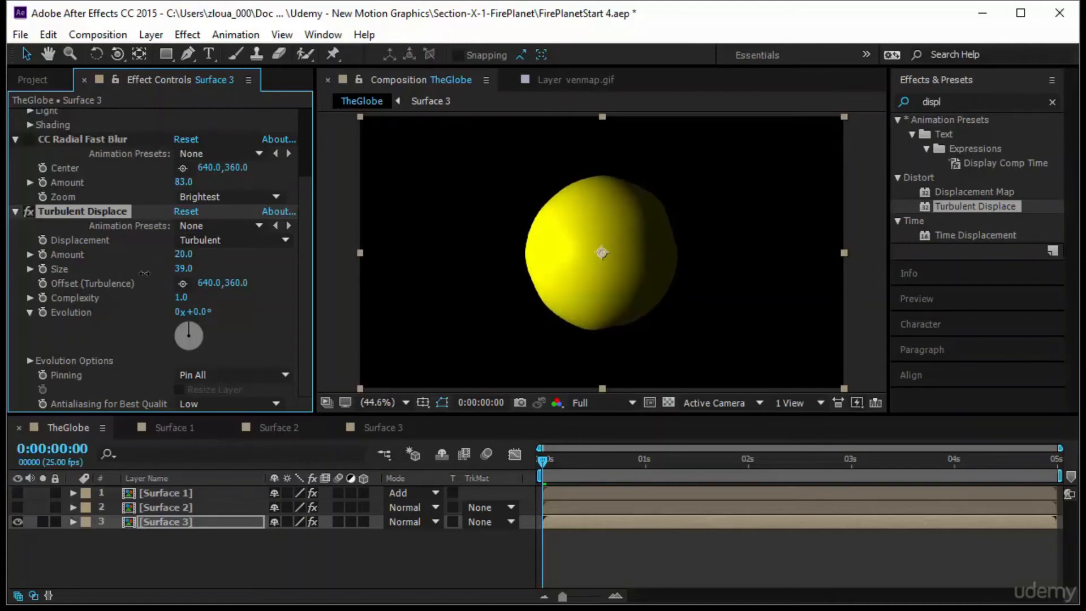
{"action": "key", "text": "ctrl+z"}
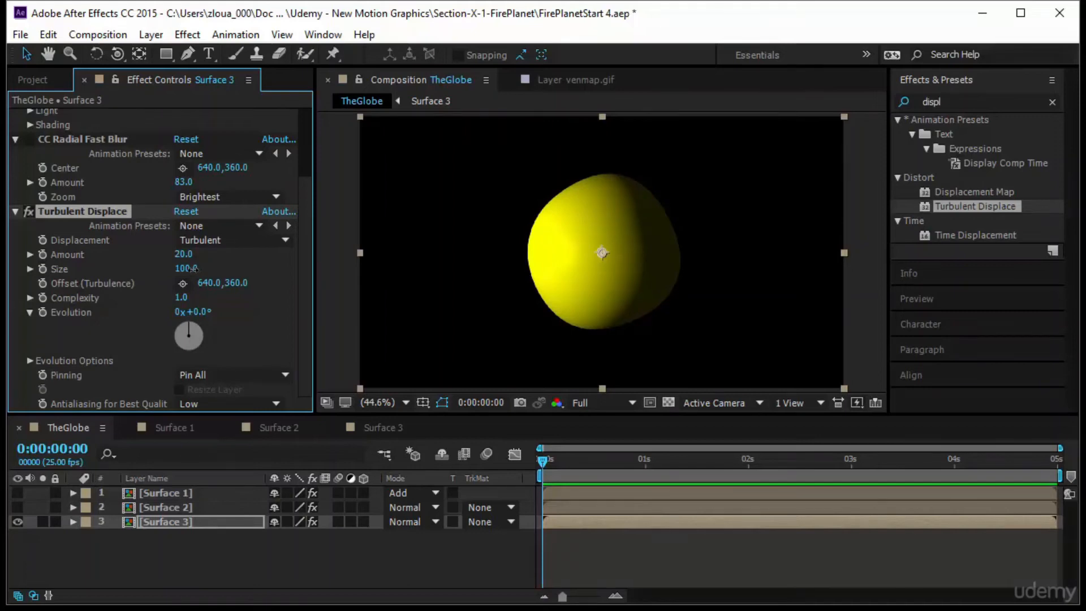
{"action": "left_click_drag", "start_coordinate": [193, 269], "coordinate": [120, 274]}
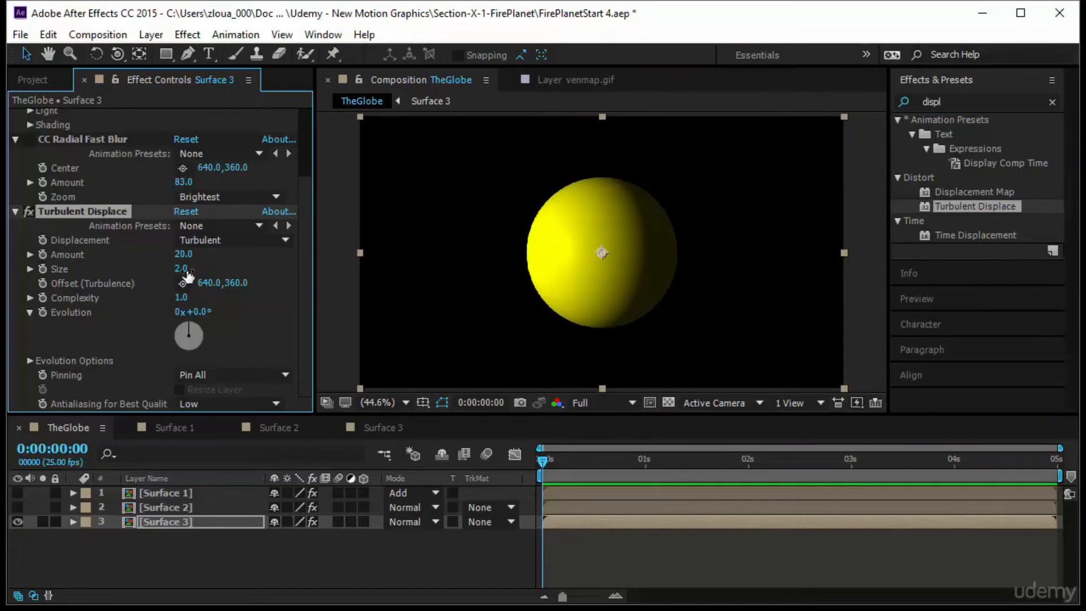
{"action": "left_click_drag", "start_coordinate": [188, 274], "coordinate": [375, 278]}
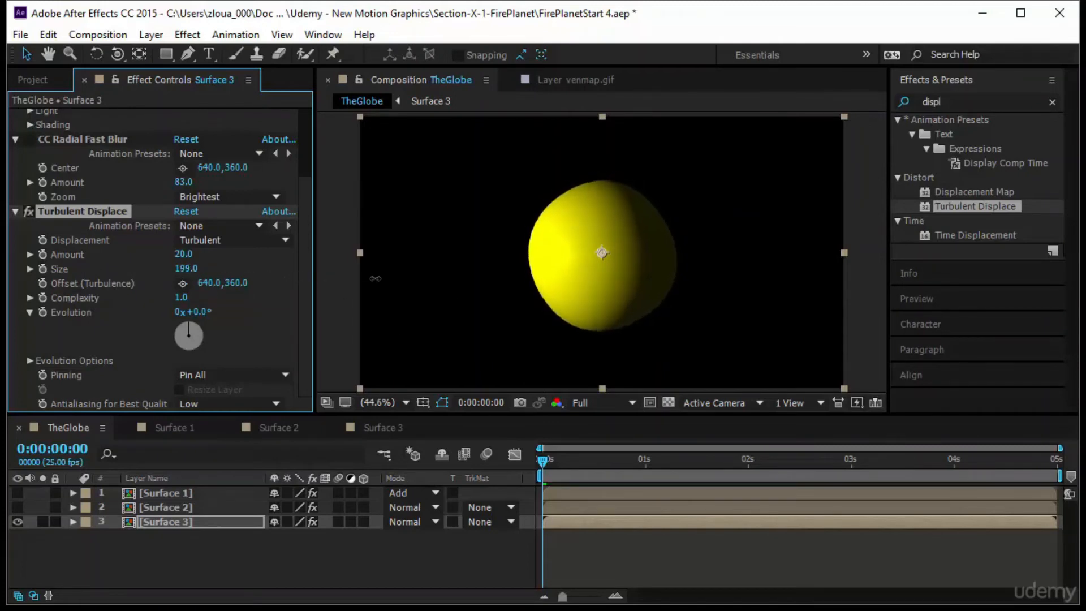
{"action": "left_click_drag", "start_coordinate": [186, 269], "coordinate": [698, 245]}
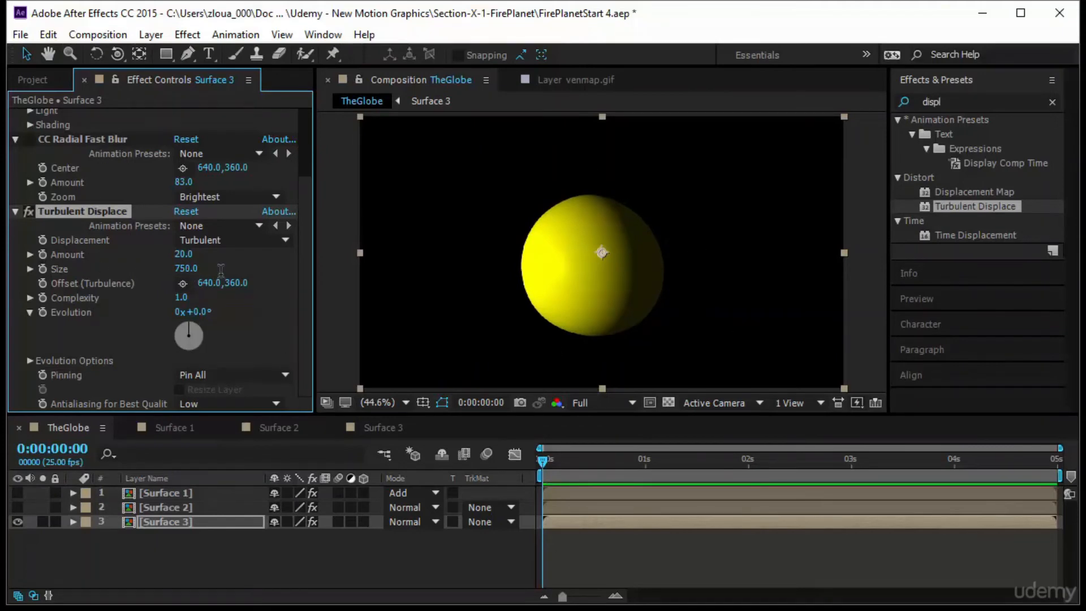
{"action": "left_click", "coordinate": [186, 268]}
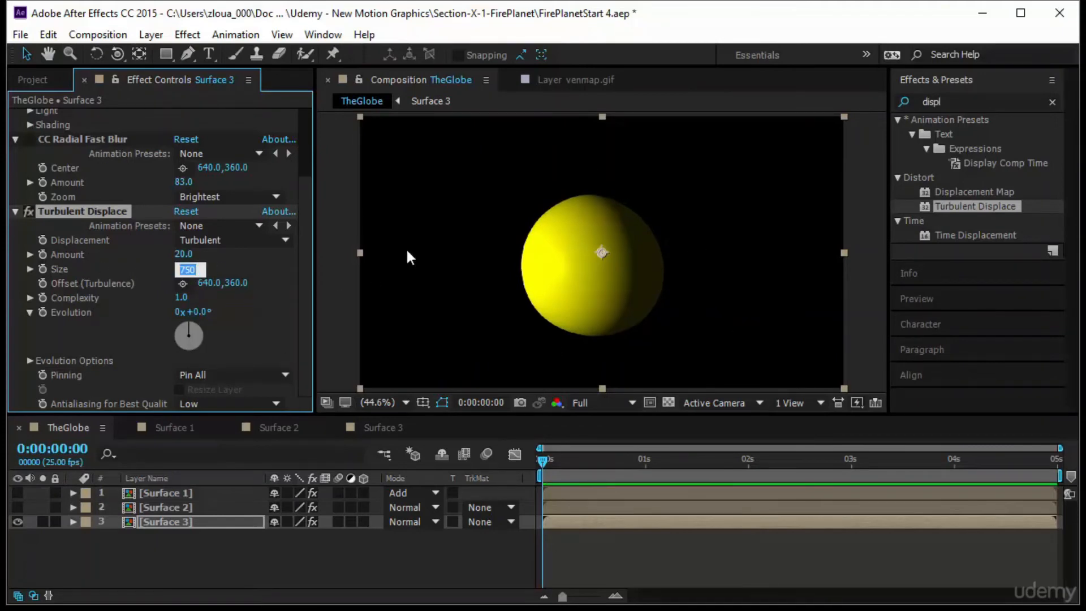
{"action": "type", "text": "4"}
{"action": "key", "text": "Return"}
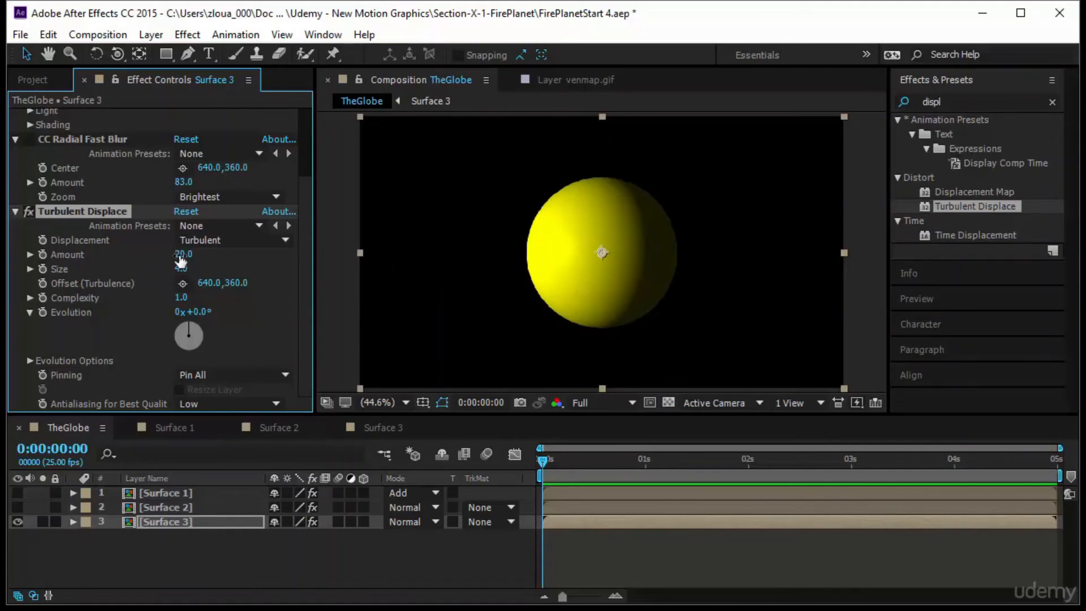
Step: Set Surface 3's Turbulent Displace Amount to 86, Size to 3 and Complexity to 5.5
{"action": "left_click_drag", "start_coordinate": [184, 254], "coordinate": [231, 259]}
{"action": "left_click_drag", "start_coordinate": [185, 304], "coordinate": [436, 308]}
{"action": "left_click", "coordinate": [181, 268]}
{"action": "type", "text": "3"}
{"action": "key", "text": "Return"}
{"action": "left_click_drag", "start_coordinate": [182, 297], "coordinate": [338, 294]}
{"action": "scroll", "coordinate": [95, 321], "scroll_direction": "up", "scroll_amount": 3}
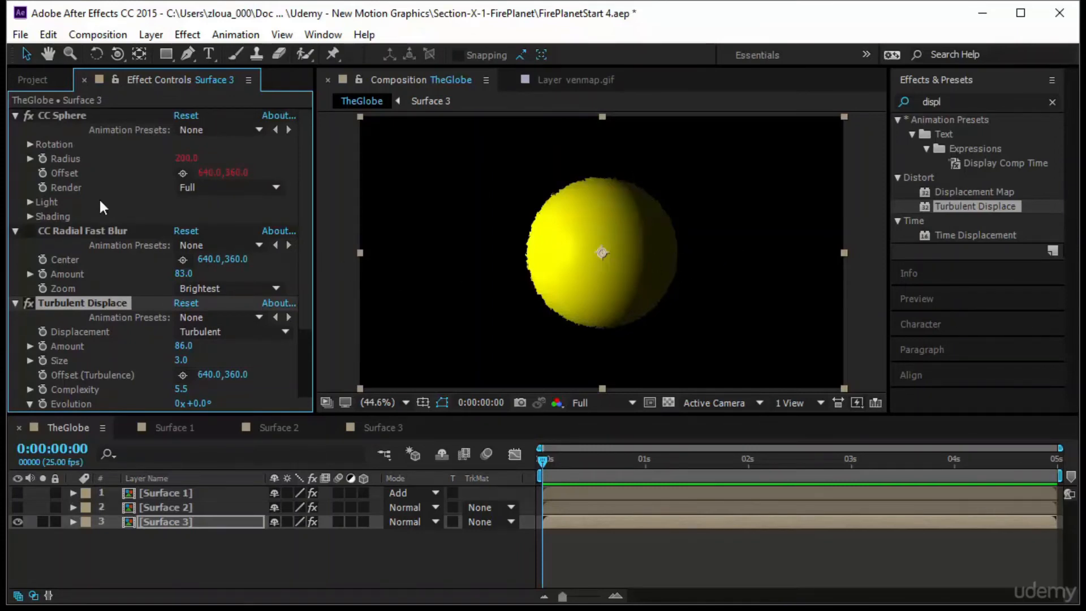
Step: Set Surface 3's CC Sphere Light Height to 100 and re-enable CC Radial Fast Blur with an Amount of 45
{"action": "left_click", "coordinate": [30, 202]}
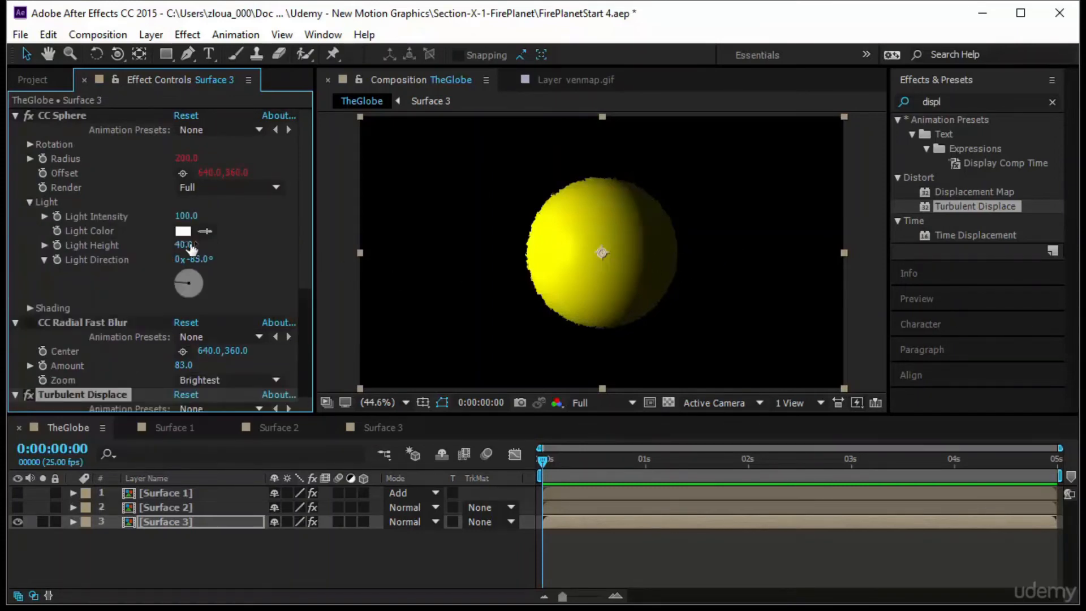
{"action": "left_click_drag", "start_coordinate": [191, 248], "coordinate": [316, 243]}
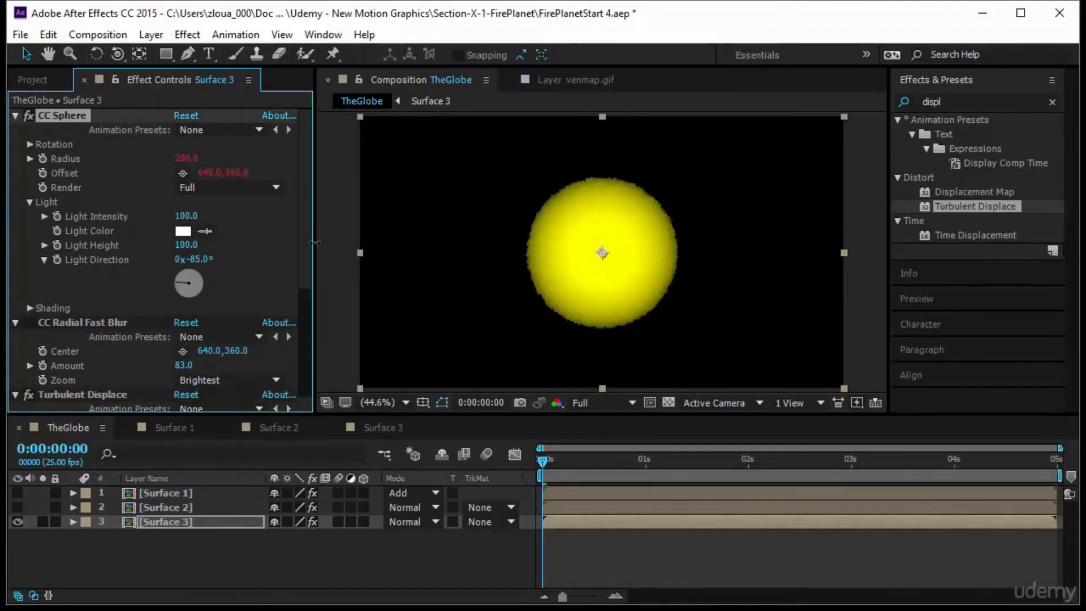
{"action": "left_click", "coordinate": [28, 322]}
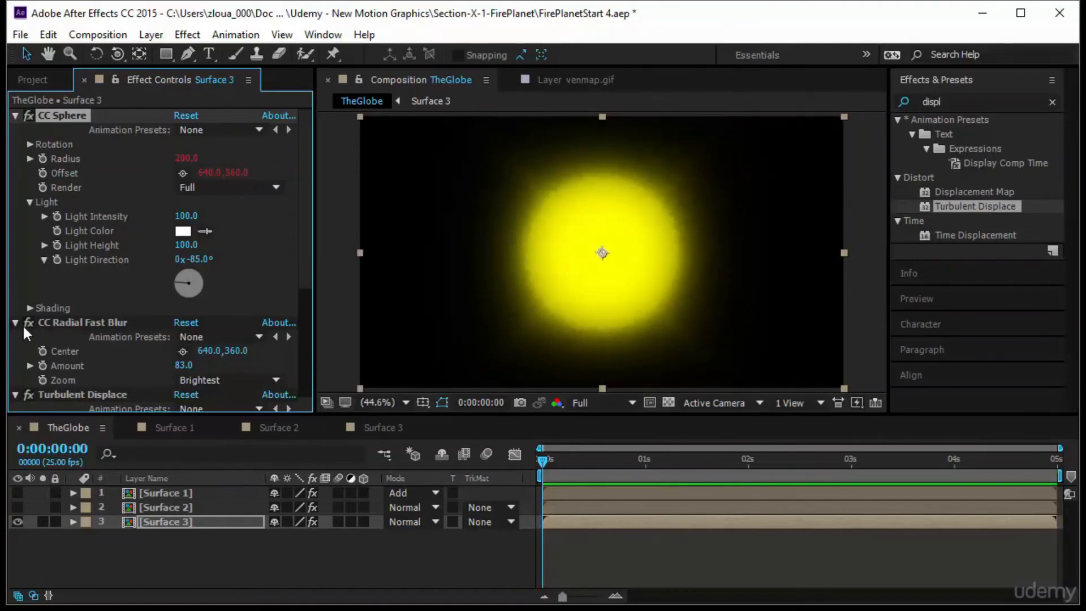
{"action": "left_click_drag", "start_coordinate": [184, 365], "coordinate": [161, 368]}
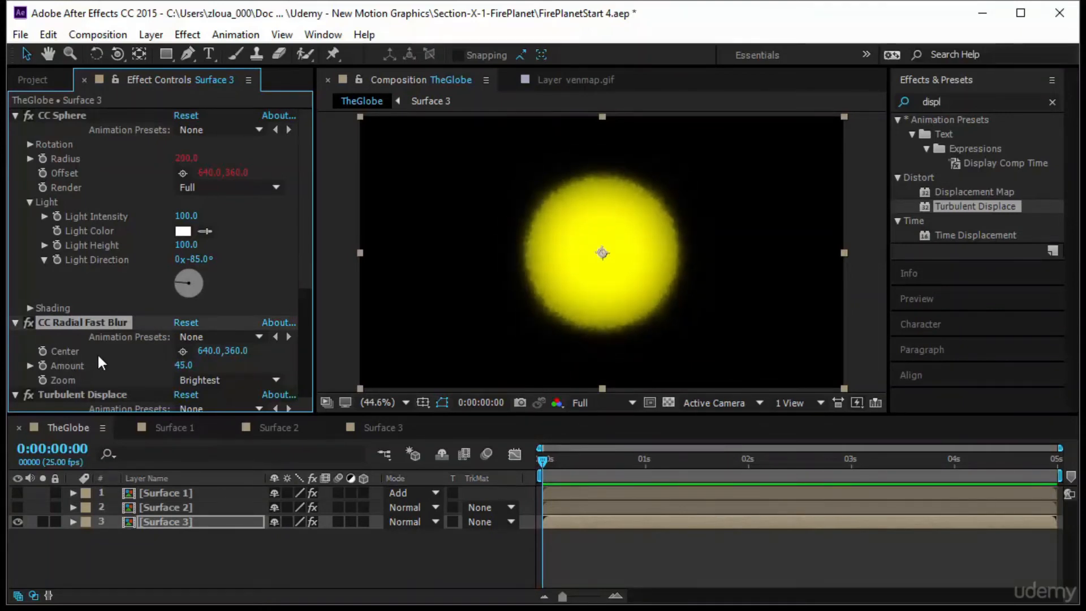
{"action": "scroll", "coordinate": [45, 363], "scroll_direction": "down", "scroll_amount": 4}
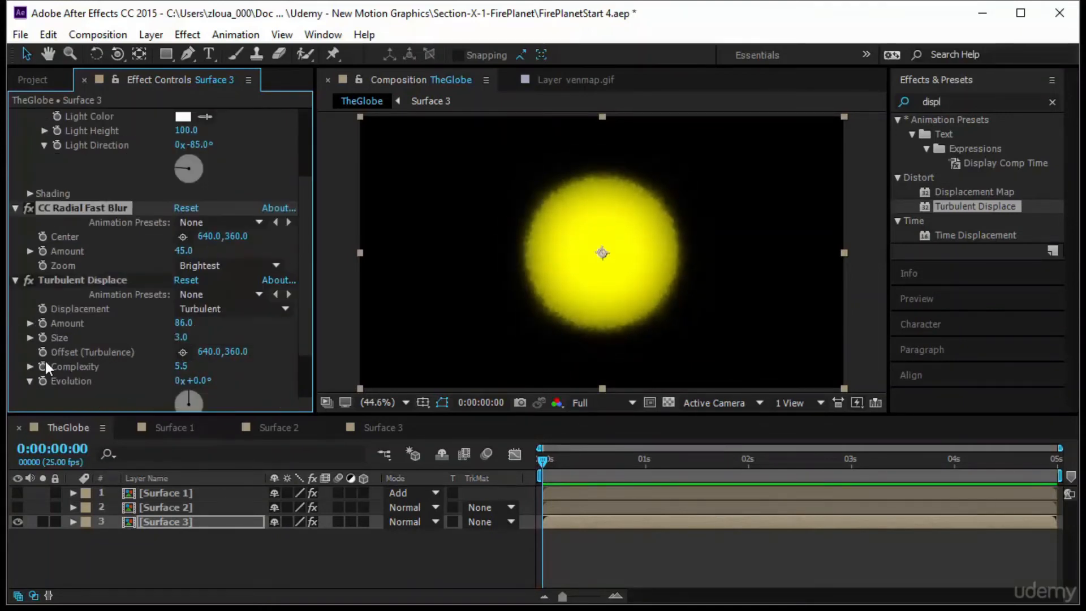
Step: Make the Surface 1 and Surface 2 layers visible again and select Surface 3
{"action": "left_click", "coordinate": [17, 493]}
{"action": "left_click", "coordinate": [18, 508]}
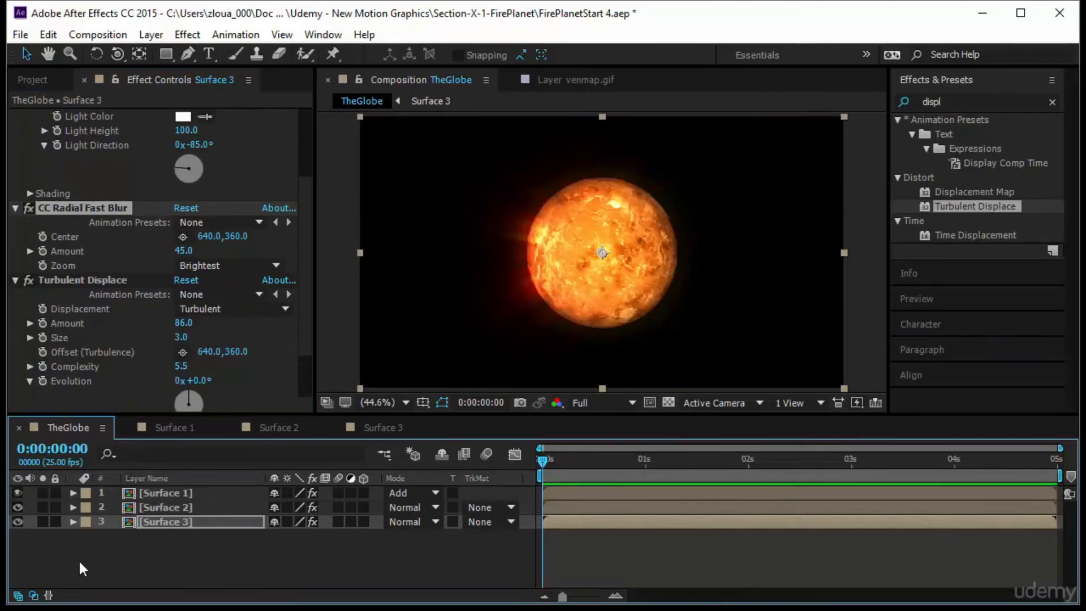
{"action": "left_click", "coordinate": [207, 519]}
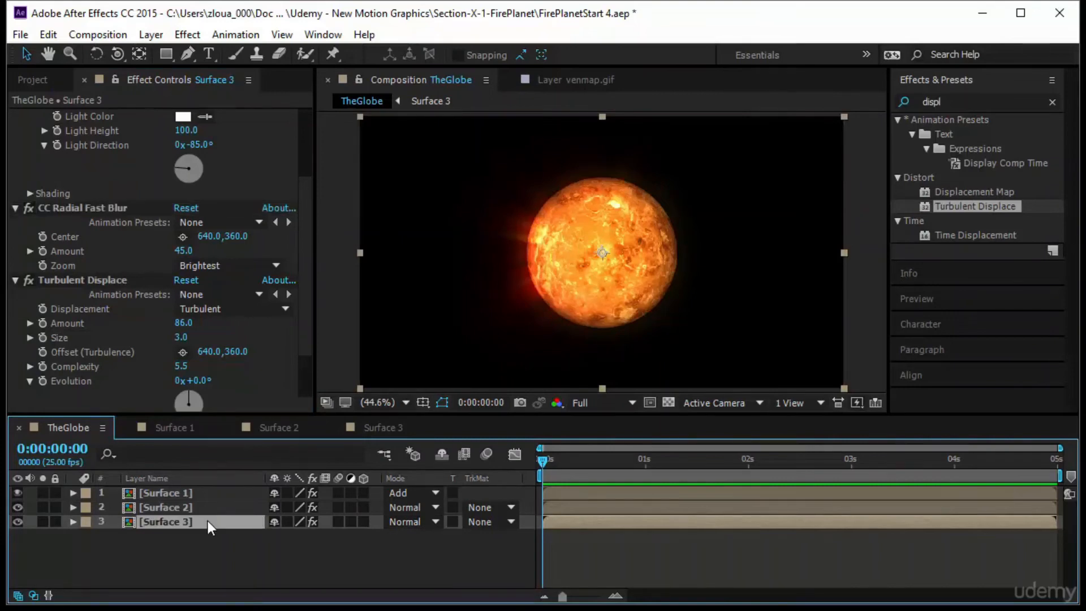
{"action": "scroll", "coordinate": [244, 174], "scroll_direction": "up", "scroll_amount": 4}
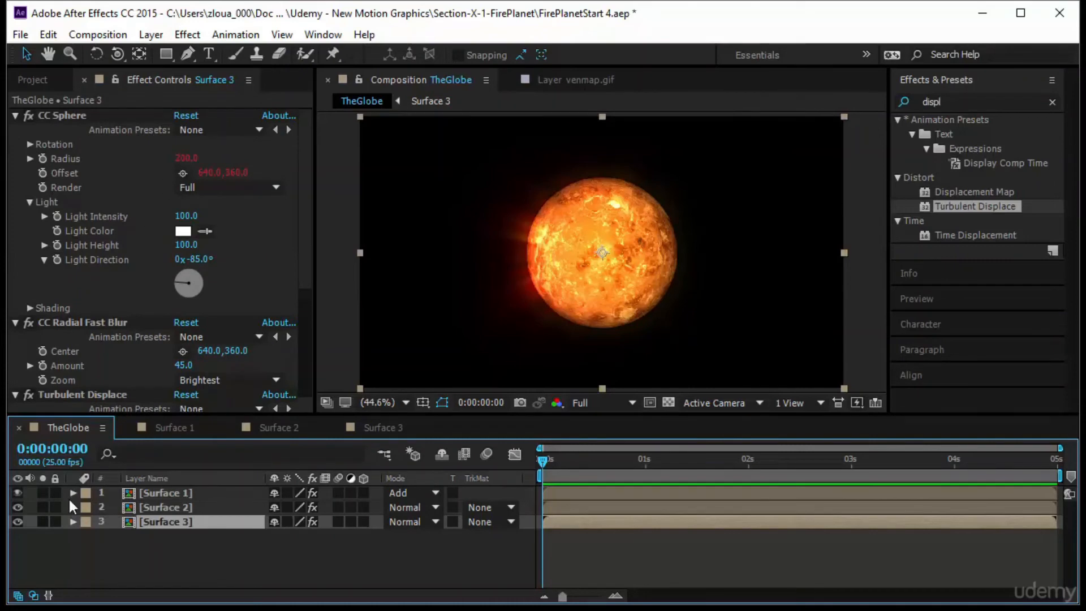
Step: Append +20 to the expression on Surface 3's CC Sphere Radius
{"action": "left_click", "coordinate": [73, 521]}
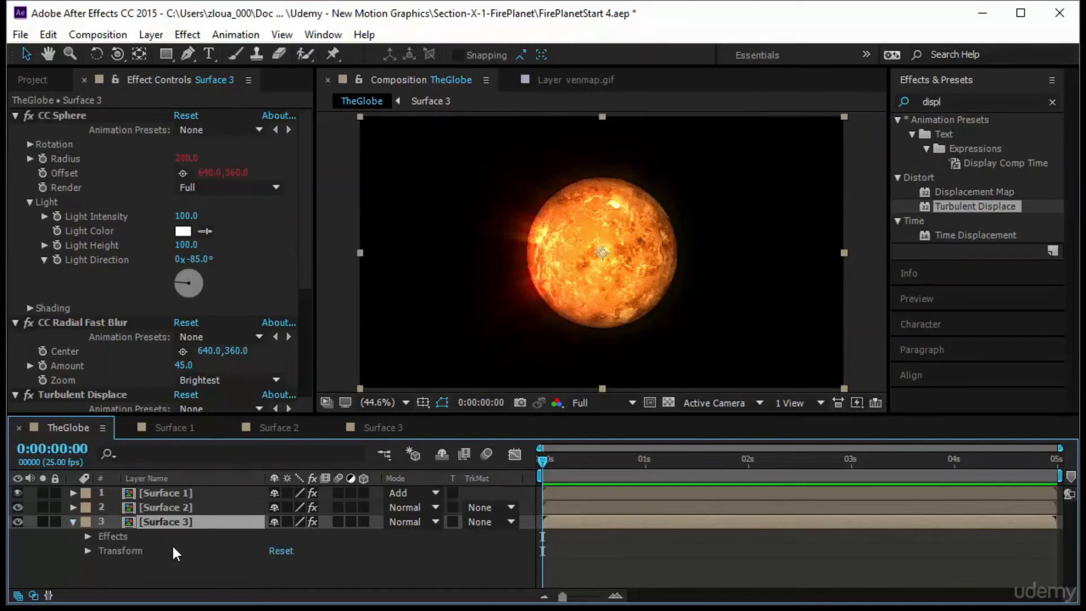
{"action": "left_click", "coordinate": [87, 536]}
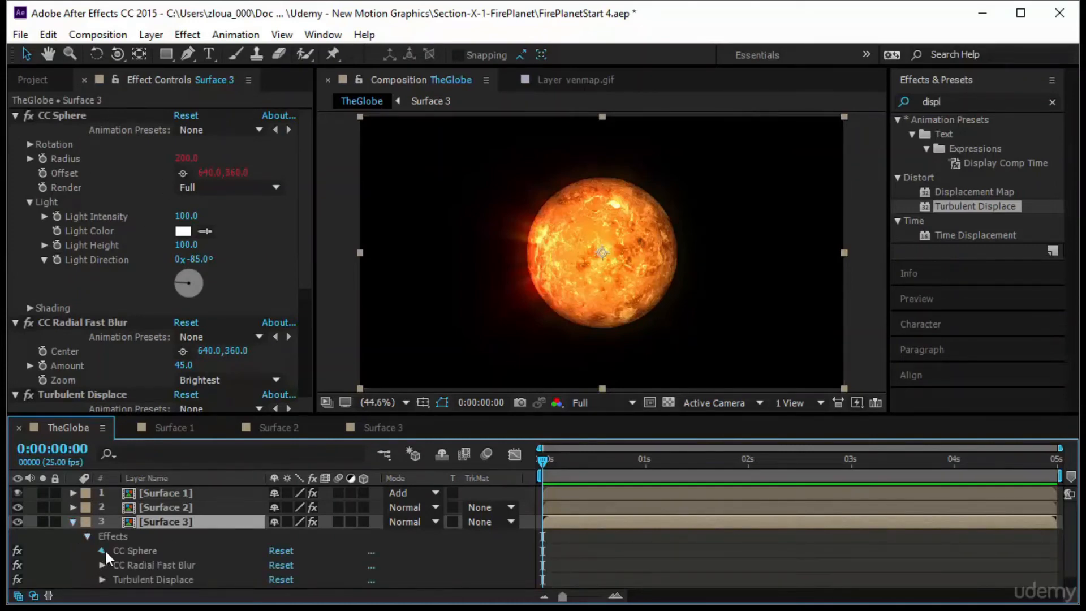
{"action": "left_click", "coordinate": [103, 550]}
{"action": "scroll", "coordinate": [191, 520], "scroll_direction": "up", "scroll_amount": 3}
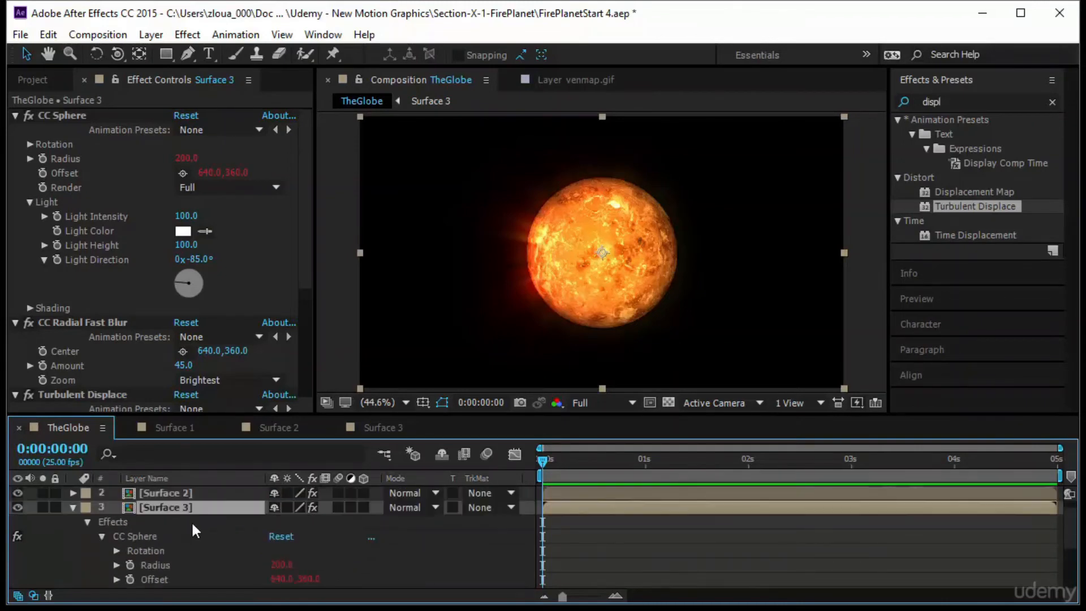
{"action": "scroll", "coordinate": [182, 538], "scroll_direction": "down", "scroll_amount": 2}
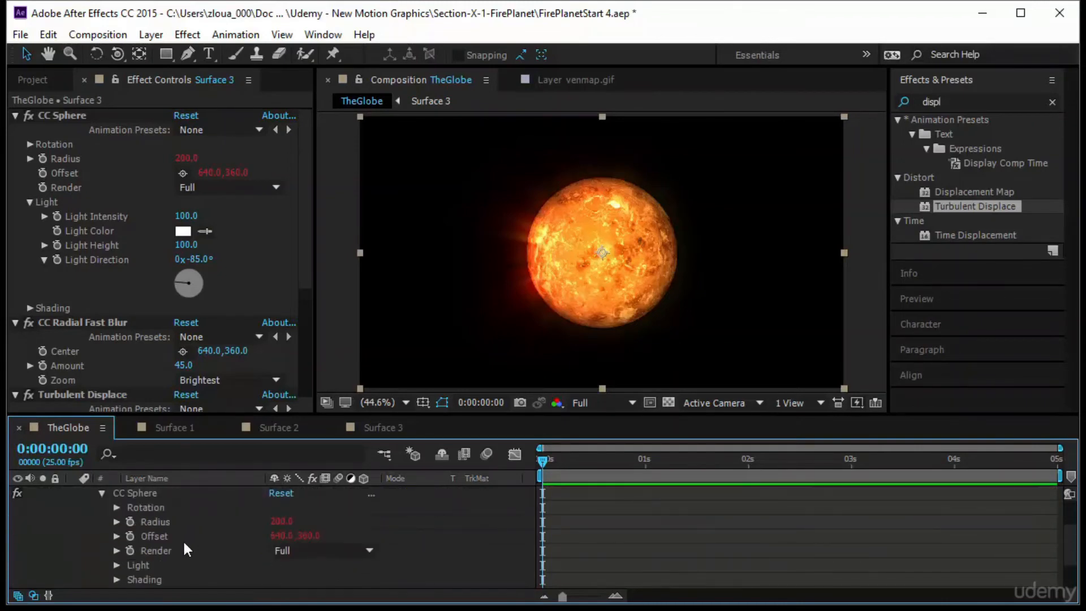
{"action": "left_click", "coordinate": [117, 521]}
{"action": "left_click", "coordinate": [797, 534]}
{"action": "left_click", "coordinate": [854, 534]}
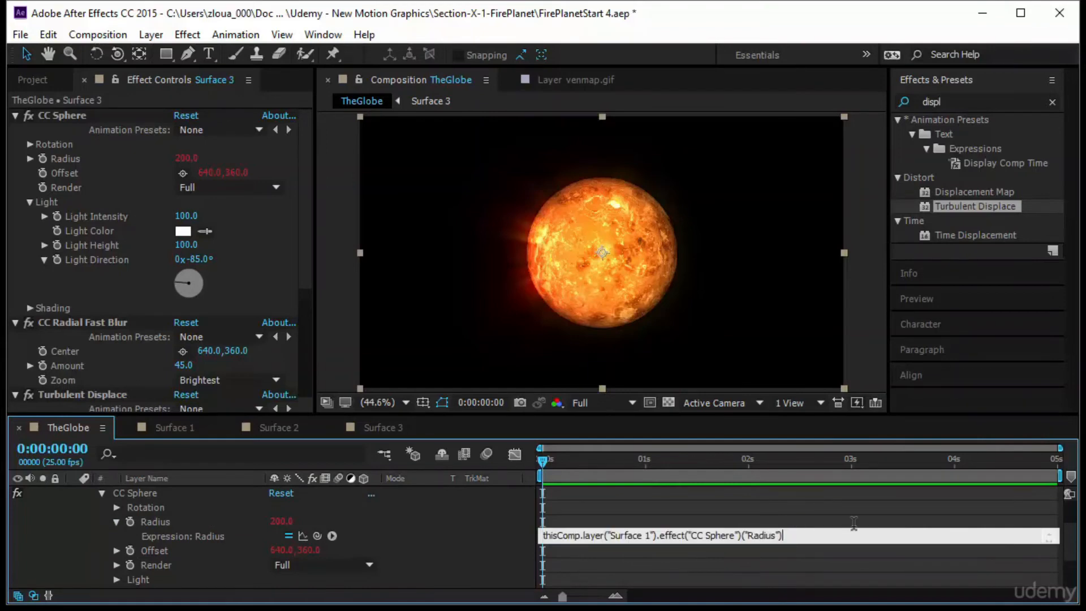
{"action": "type", "text": "+20"}
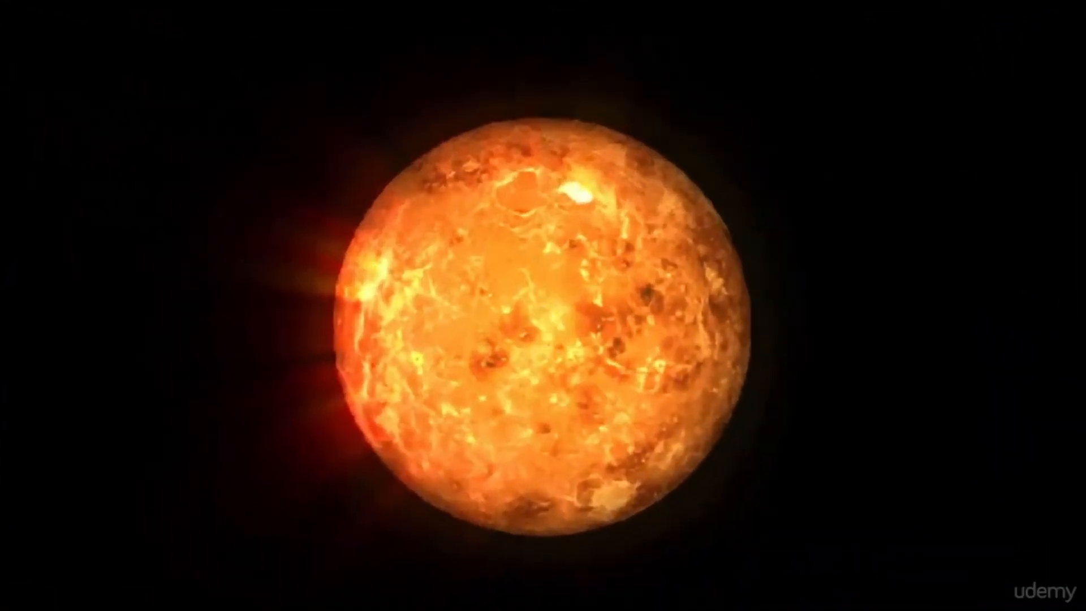
{"action": "key", "text": "KP_Enter"}
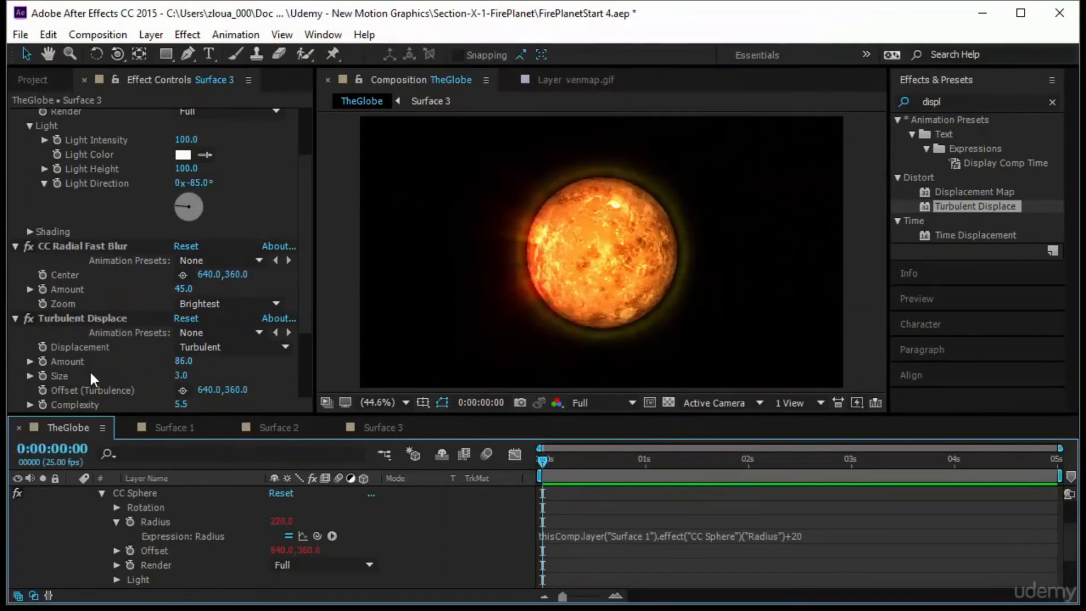
Step: Keyframe Surface 3's Turbulent Displace Evolution from 0 revolutions at the first frame to 6 revolutions at 0:00:04:24
{"action": "scroll", "coordinate": [89, 368], "scroll_direction": "down", "scroll_amount": 3}
{"action": "left_click", "coordinate": [44, 341]}
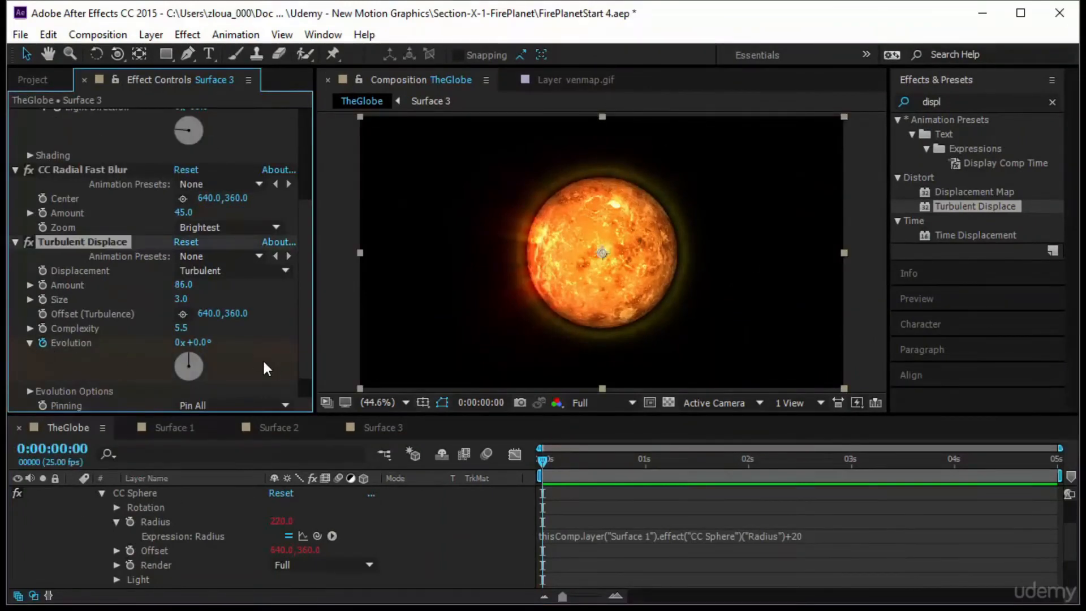
{"action": "left_click_drag", "start_coordinate": [541, 461], "coordinate": [1053, 462]}
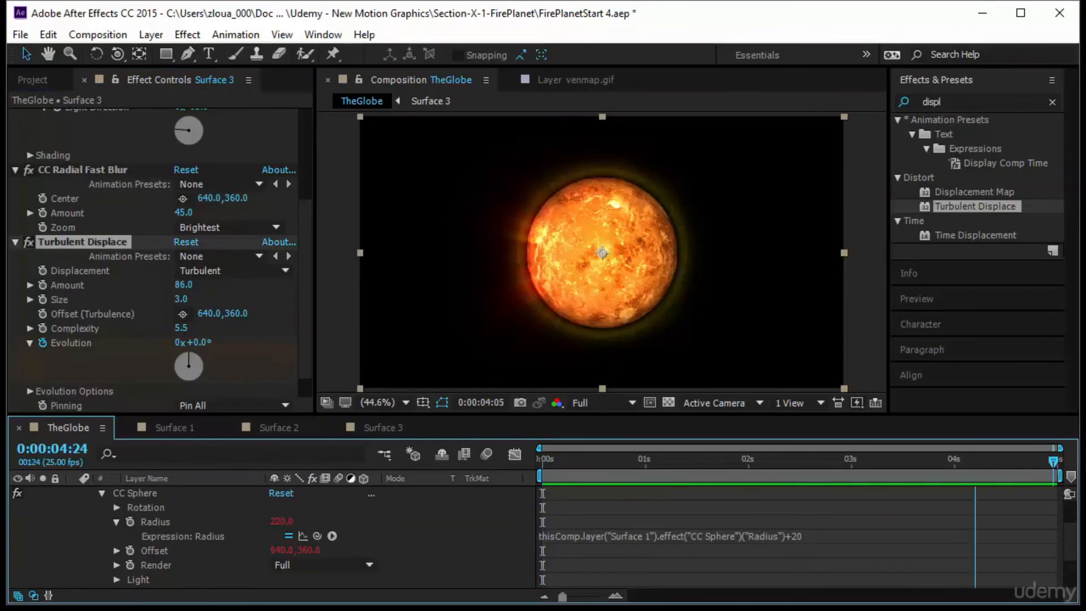
{"action": "left_click", "coordinate": [178, 342]}
{"action": "type", "text": "6"}
{"action": "key", "text": "Return"}
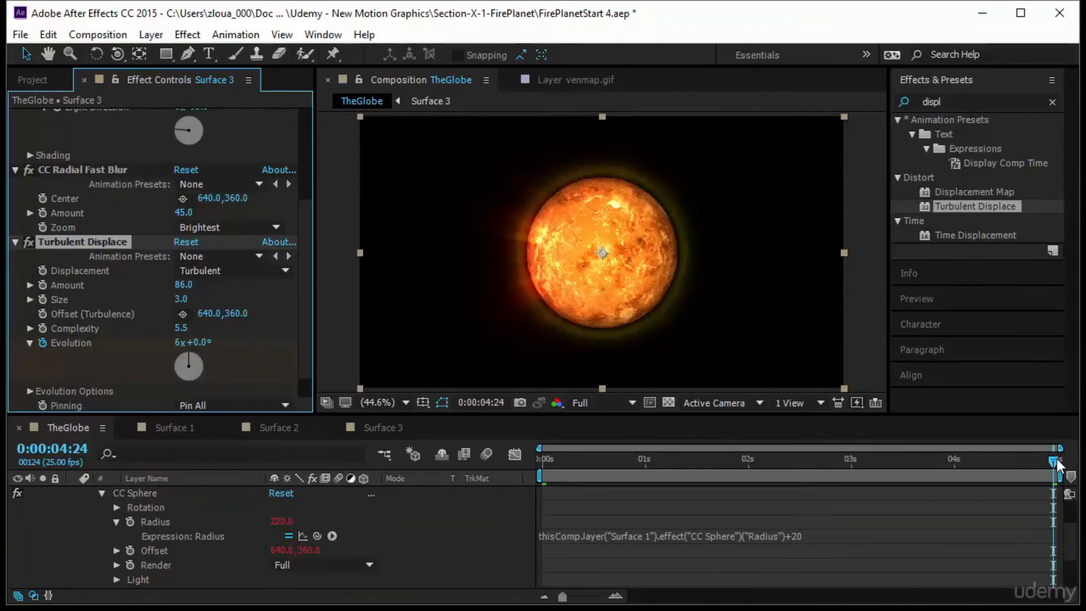
Step: Preview the composition from the first frame, examining the glowing edge of the planet up close, and fit the composition in view
{"action": "left_click_drag", "start_coordinate": [1055, 462], "coordinate": [470, 550]}
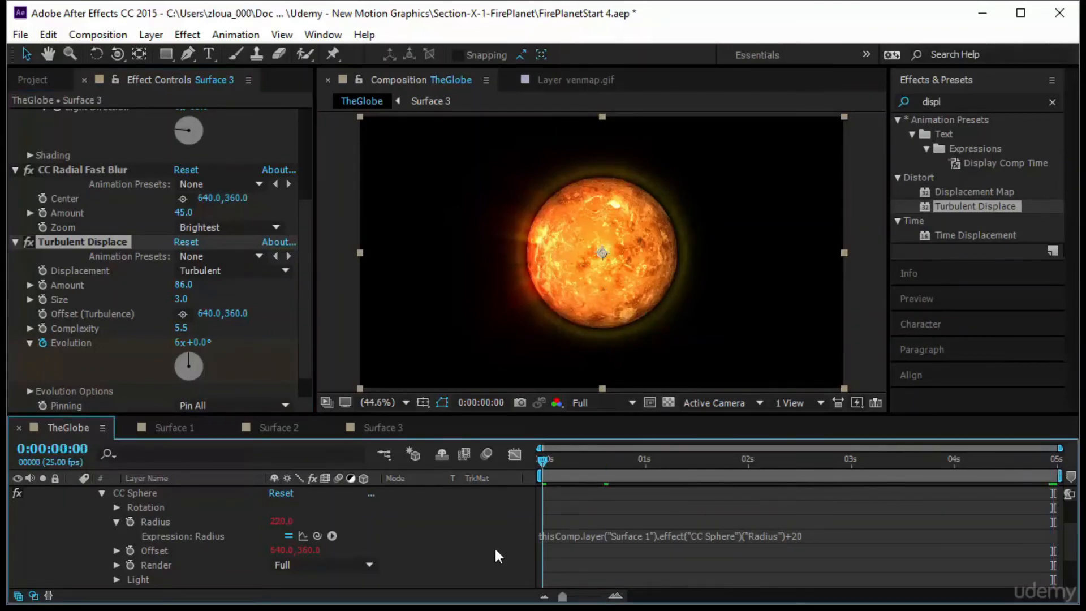
{"action": "left_click", "coordinate": [965, 82]}
{"action": "left_click", "coordinate": [949, 134]}
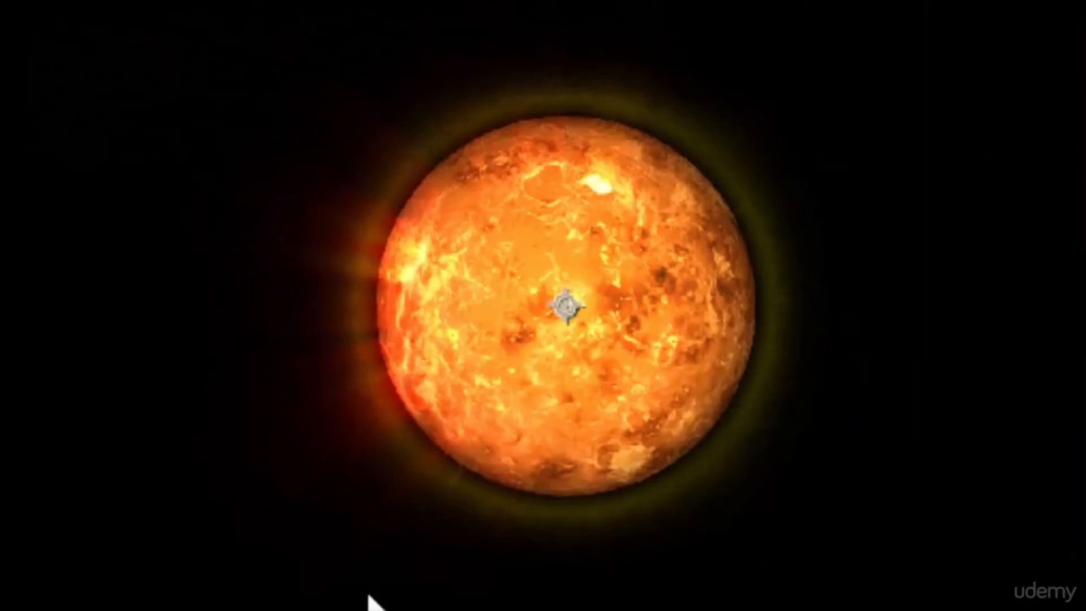
{"action": "scroll", "coordinate": [412, 336], "scroll_direction": "up", "scroll_amount": 3}
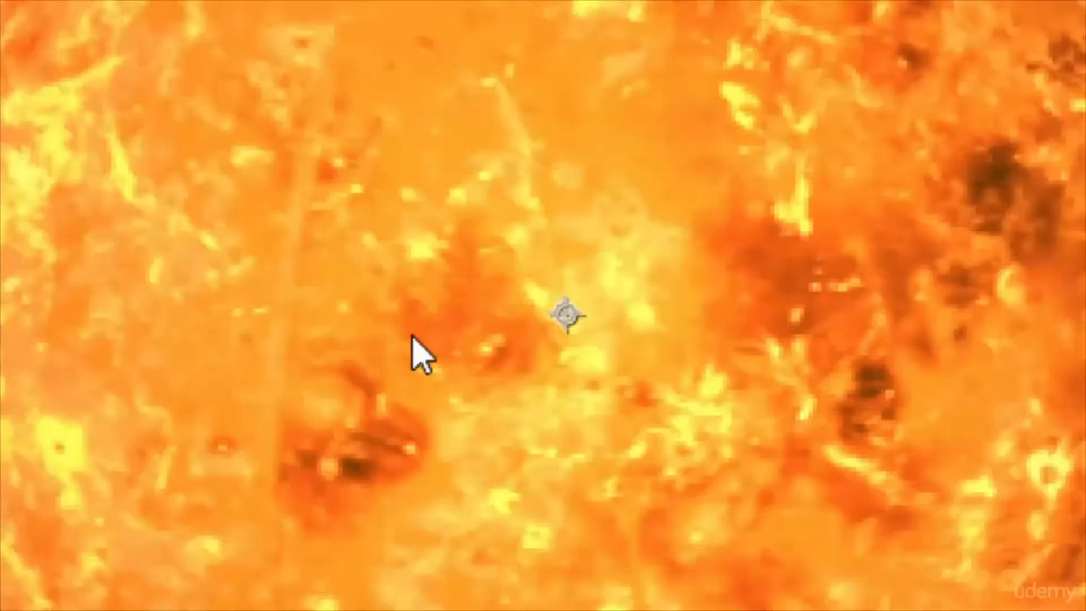
{"action": "scroll", "coordinate": [412, 336], "scroll_direction": "down", "scroll_amount": 2}
{"action": "scroll", "coordinate": [412, 335], "scroll_direction": "up", "scroll_amount": 2}
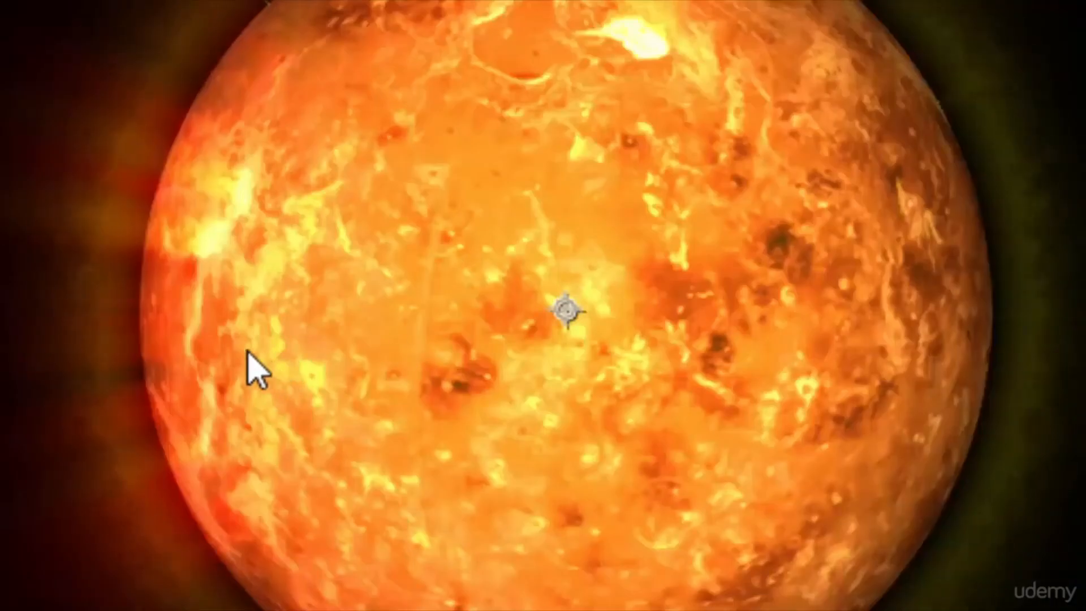
{"action": "left_click_drag", "start_coordinate": [175, 351], "coordinate": [407, 351]}
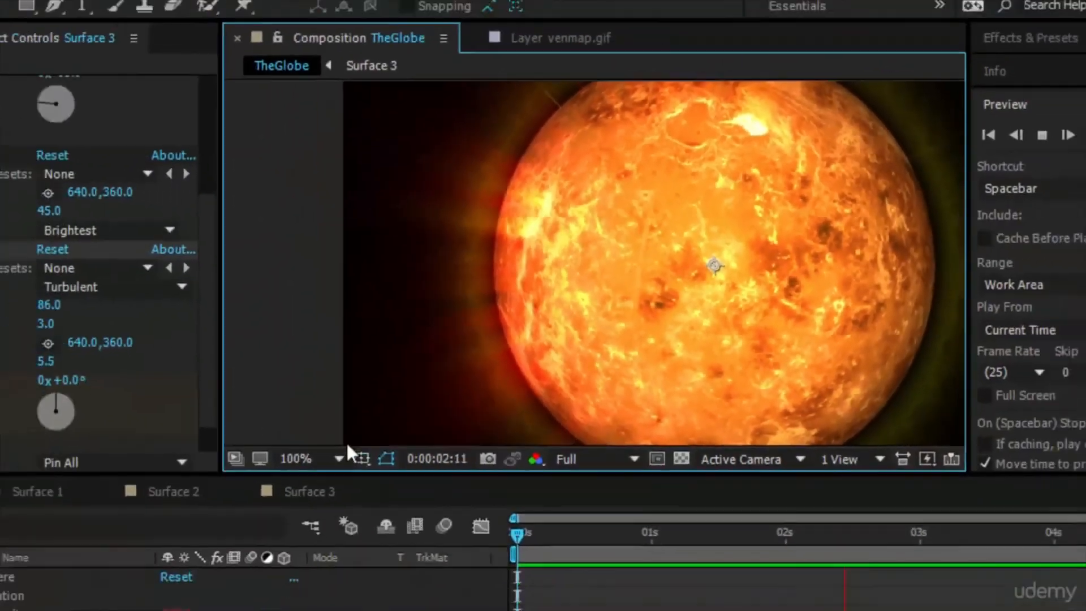
{"action": "left_click", "coordinate": [396, 400]}
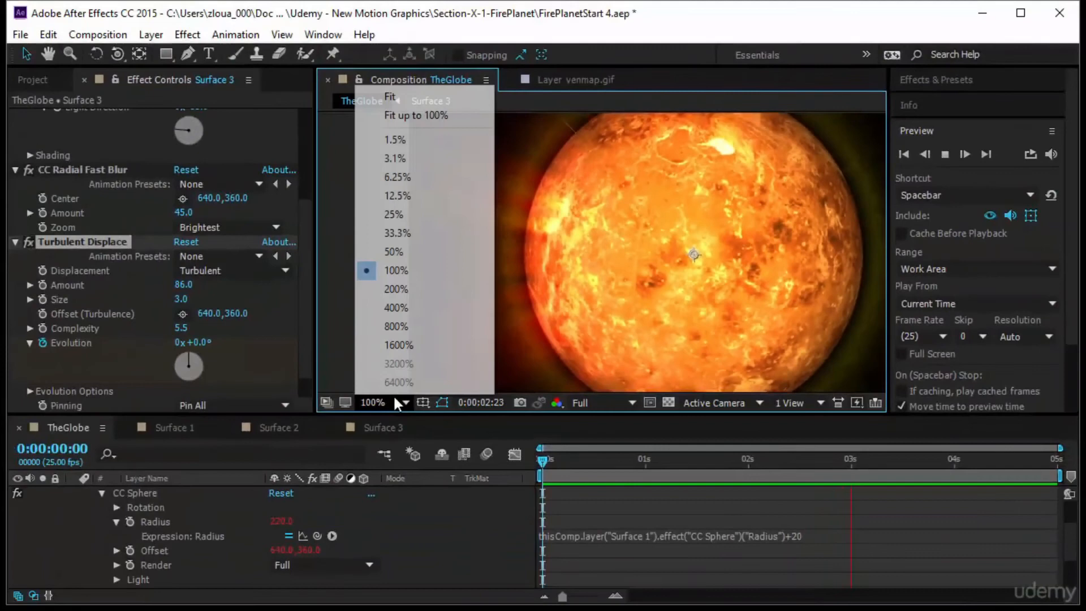
{"action": "left_click", "coordinate": [457, 116]}
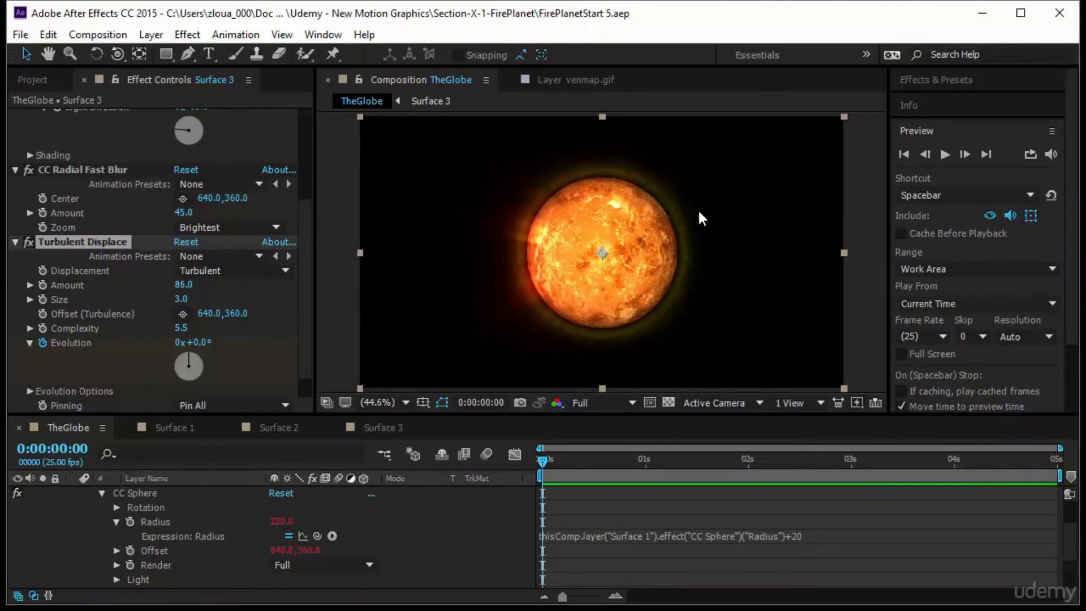
Step: Collapse Surface 3's properties, list the layers by source name, and select Surface 1
{"action": "scroll", "coordinate": [96, 526], "scroll_direction": "up", "scroll_amount": 2}
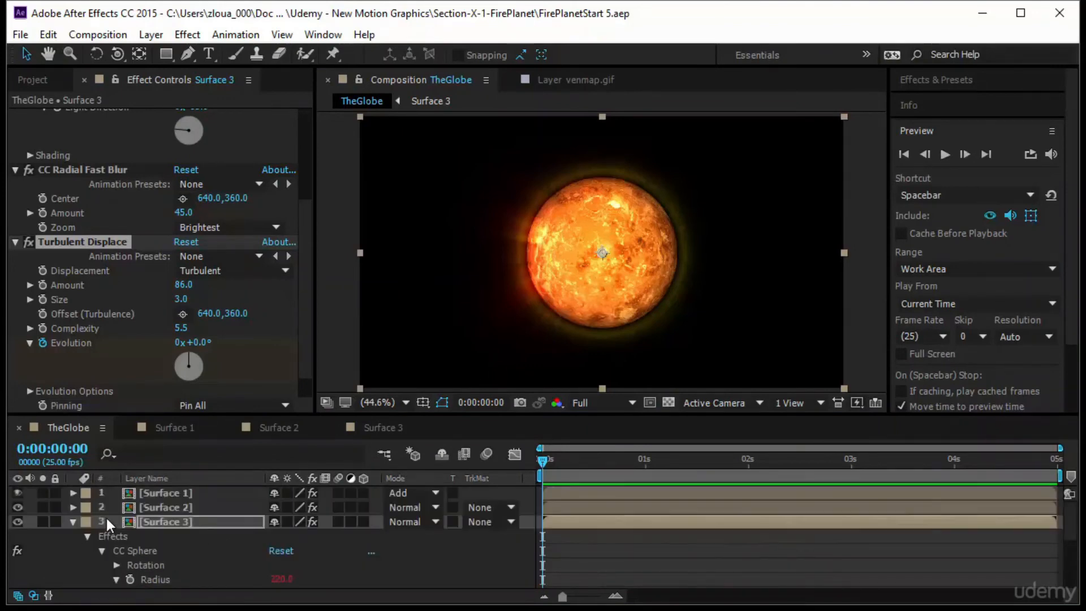
{"action": "left_click", "coordinate": [74, 521]}
{"action": "left_click", "coordinate": [223, 479]}
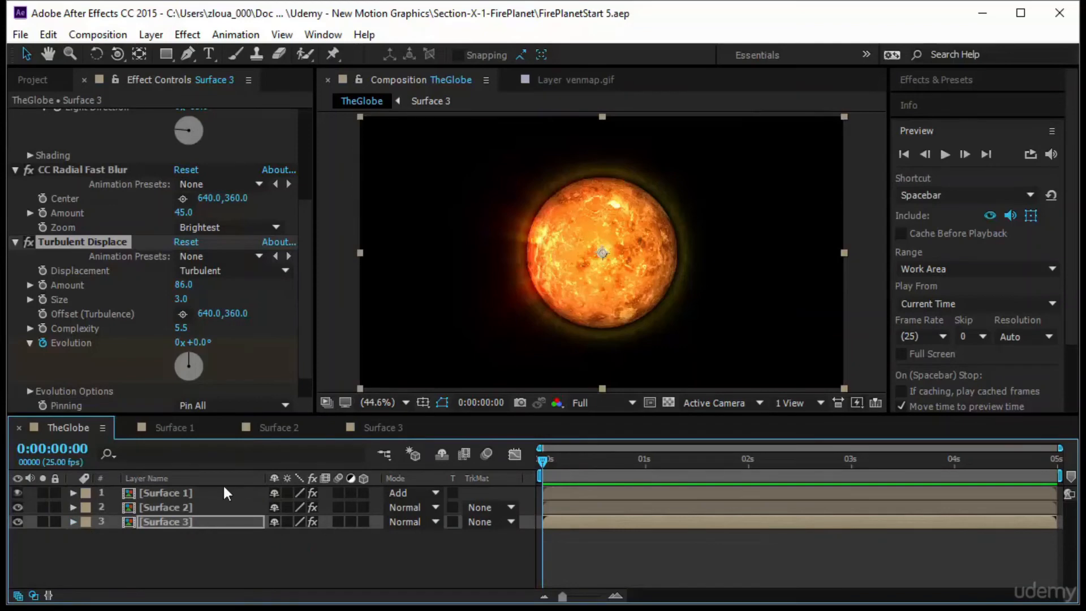
{"action": "left_click", "coordinate": [198, 496]}
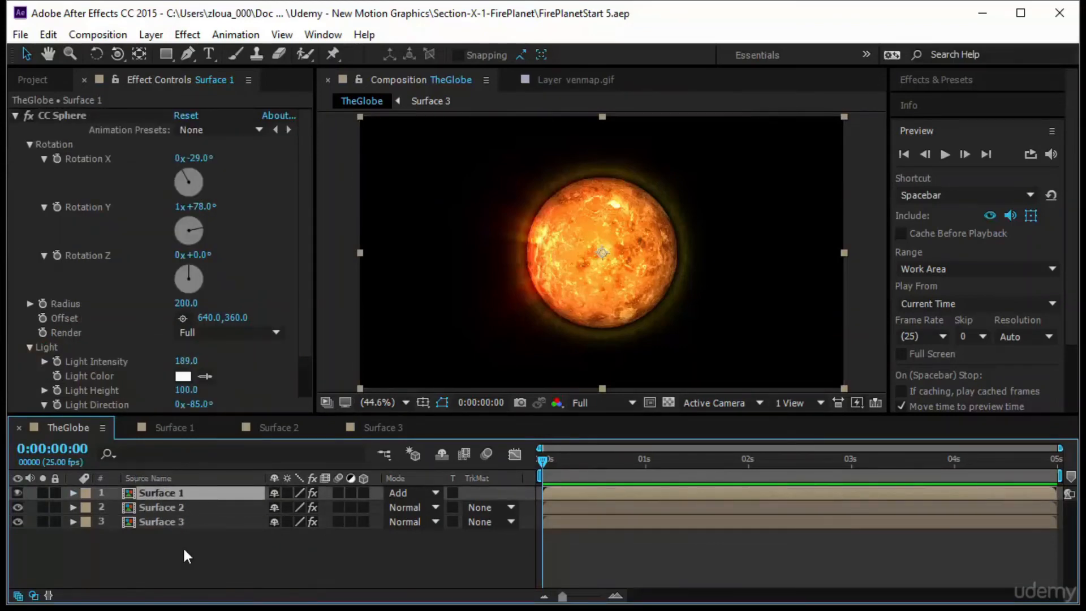
Step: Show the Parent column and parent Surface 2 and Surface 3 to Surface 1
{"action": "right_click", "coordinate": [484, 477]}
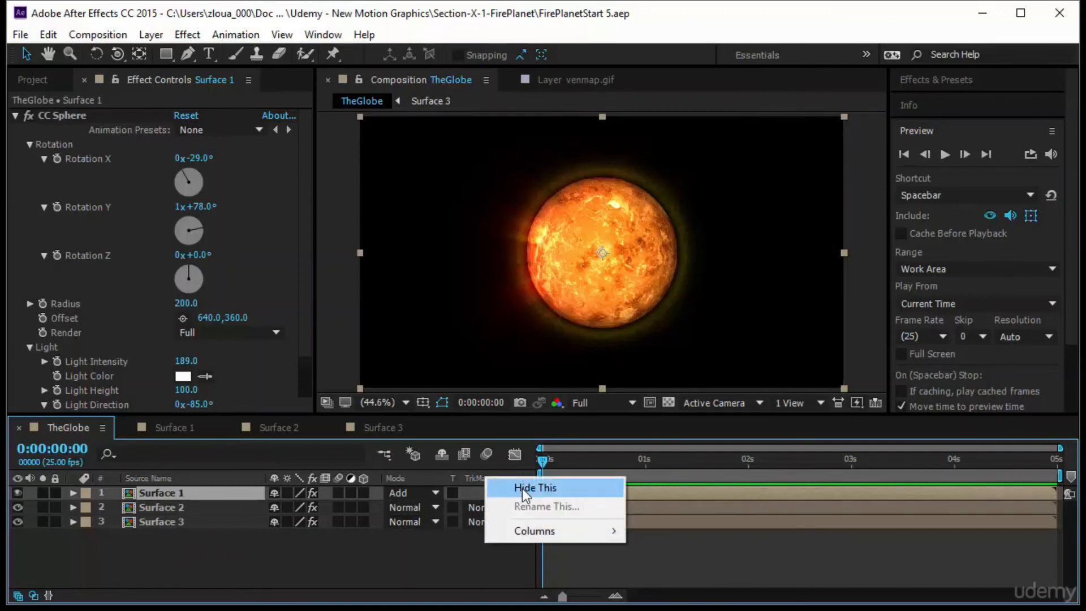
{"action": "mouse_move", "coordinate": [529, 532]}
{"action": "left_click", "coordinate": [742, 437]}
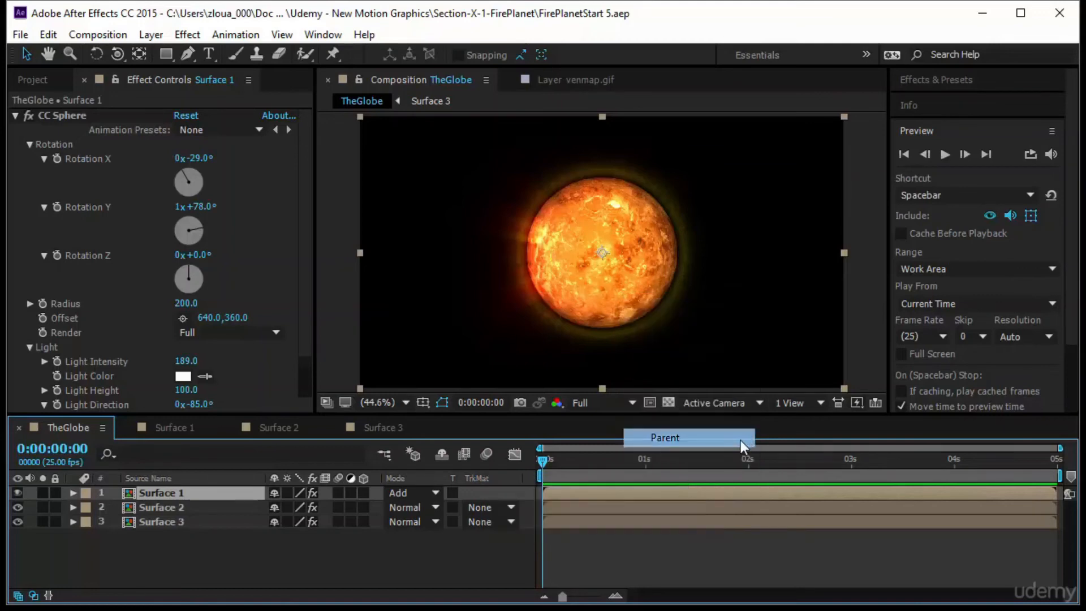
{"action": "left_click_drag", "start_coordinate": [528, 508], "coordinate": [215, 490]}
{"action": "left_click_drag", "start_coordinate": [531, 522], "coordinate": [245, 493]}
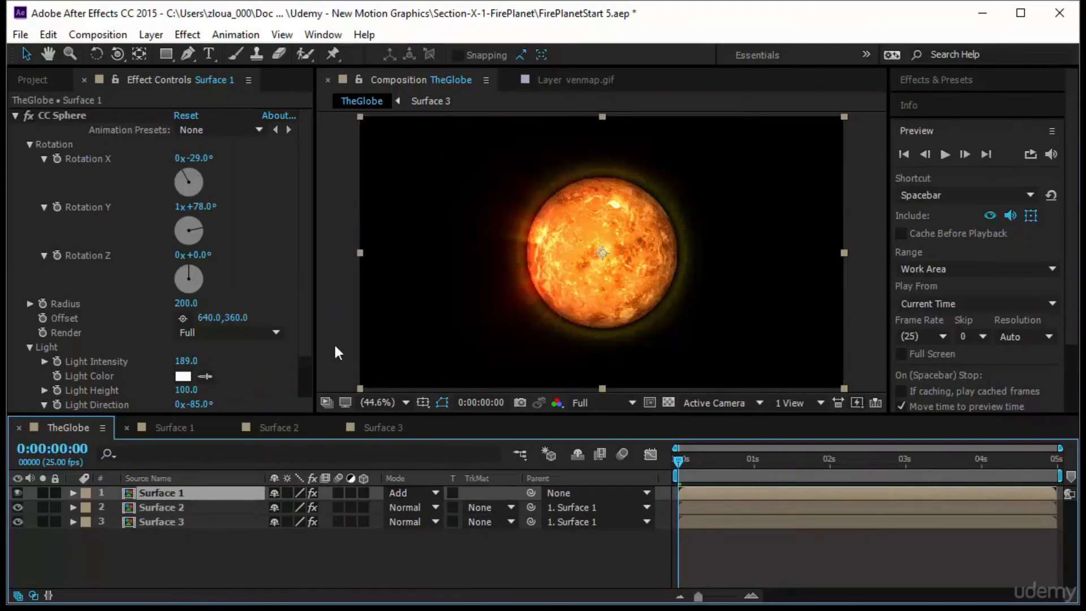
Step: Reveal Surface 1's Position and Scale and enable keyframing for both at the first frame
{"action": "key", "text": "p"}
{"action": "key", "text": "shift+s"}
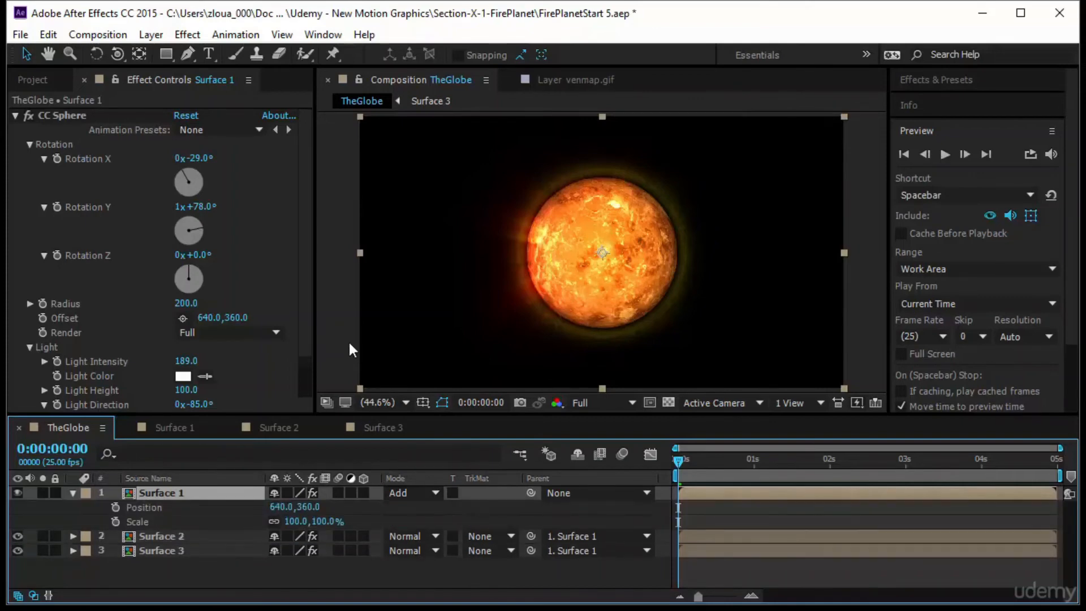
{"action": "left_click", "coordinate": [116, 507]}
{"action": "left_click", "coordinate": [116, 521]}
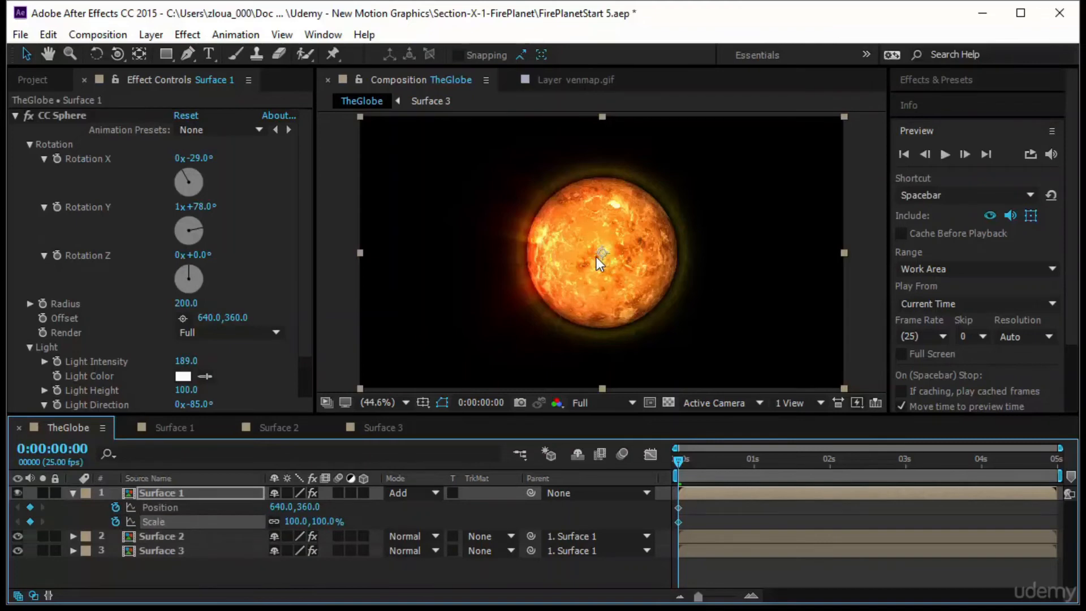
Step: Move Surface 1 to the frame's upper-right corner at about 1160, 82 and set its Scale to -11%
{"action": "left_click_drag", "start_coordinate": [596, 256], "coordinate": [794, 147]}
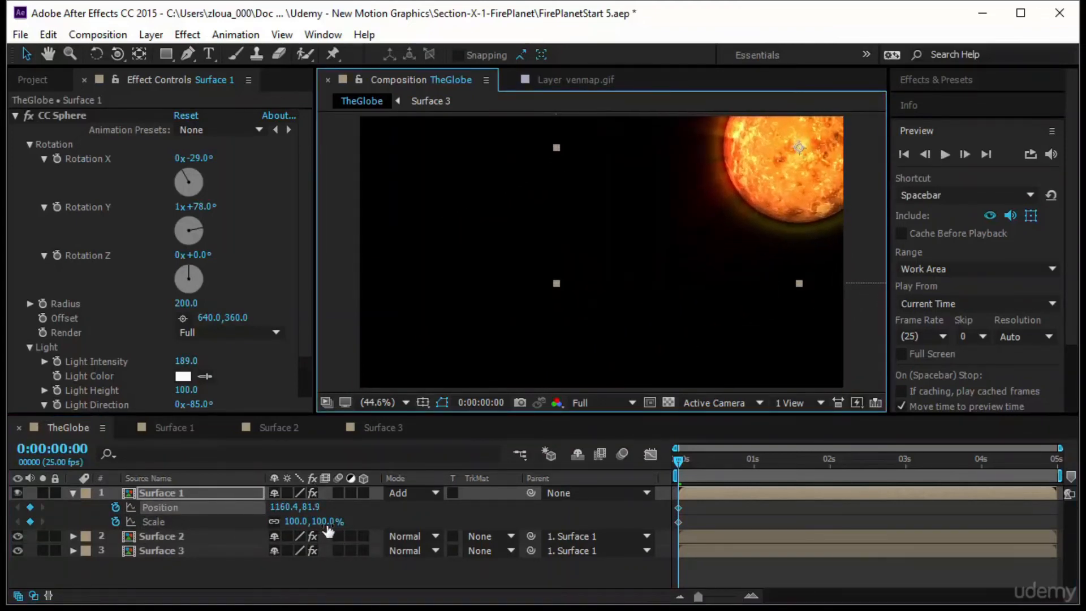
{"action": "left_click", "coordinate": [353, 515]}
{"action": "left_click_drag", "start_coordinate": [331, 525], "coordinate": [242, 529]}
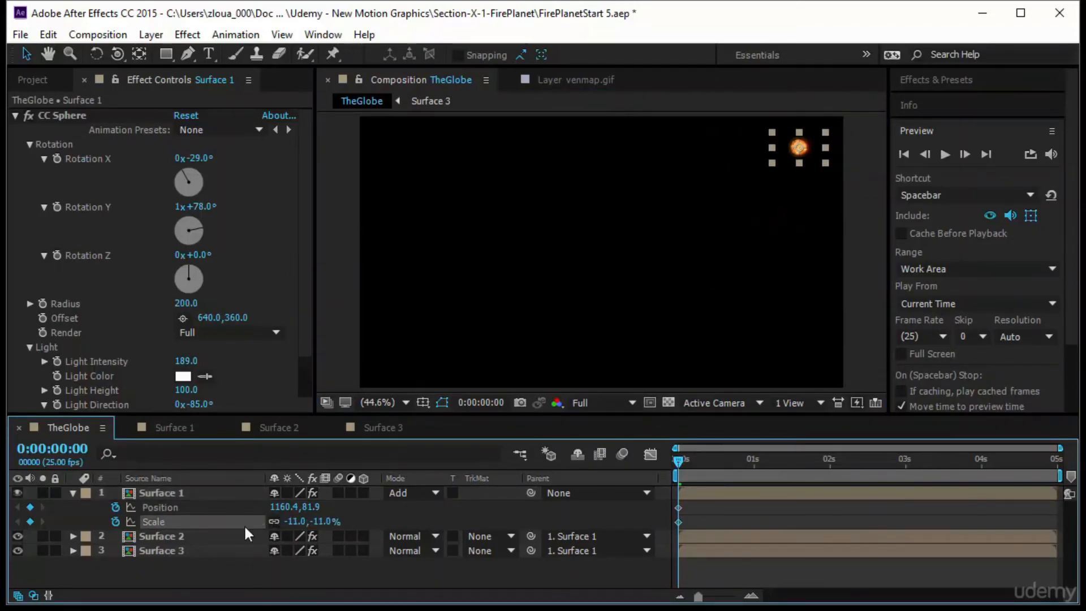
Step: Set Surface 1's Scale to 0% at the first frame
{"action": "left_click", "coordinate": [295, 522]}
{"action": "type", "text": "0"}
{"action": "key", "text": "Return"}
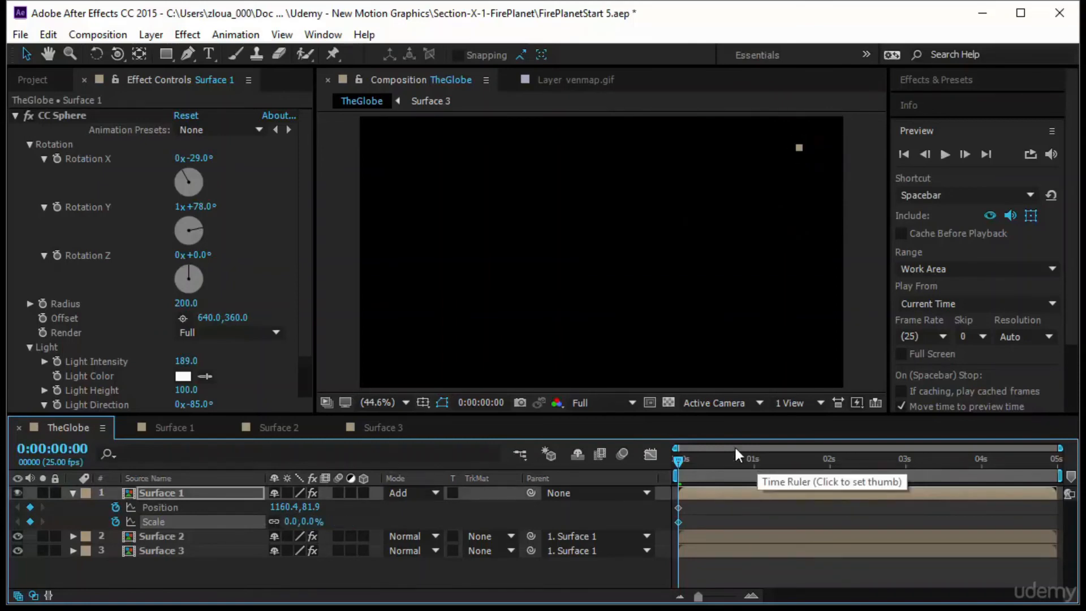
Step: Add a Scale keyframe of 100% for Surface 1 at 0:00:02:01
{"action": "left_click_drag", "start_coordinate": [682, 463], "coordinate": [831, 484]}
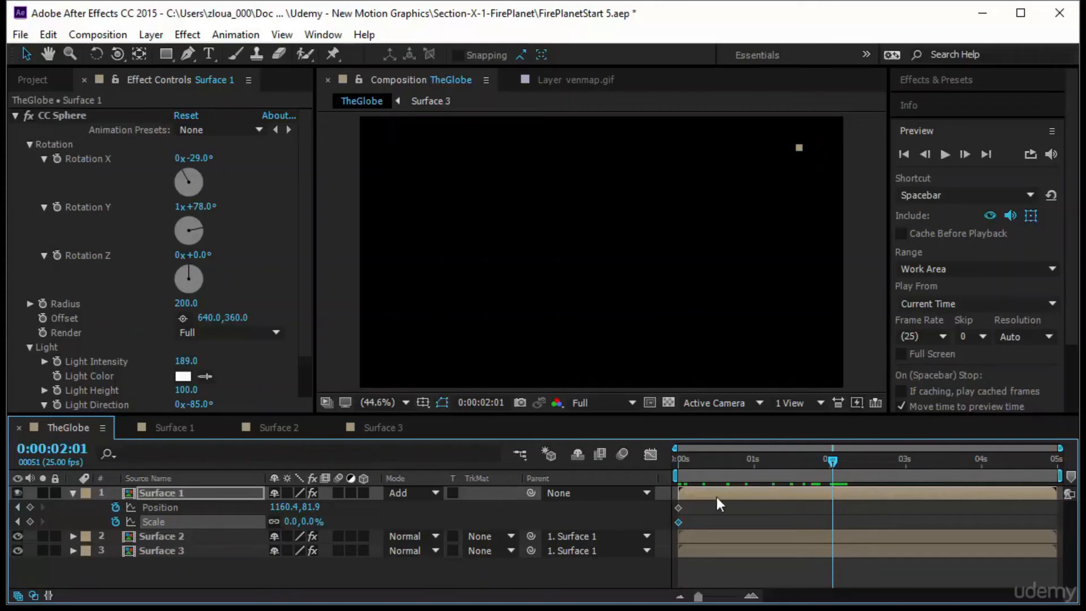
{"action": "mouse_move", "coordinate": [308, 524]}
{"action": "left_mouse_down"}
{"action": "mouse_move", "coordinate": [355, 525]}
{"action": "mouse_move", "coordinate": [315, 521]}
{"action": "left_mouse_up"}
{"action": "left_click", "coordinate": [312, 521]}
{"action": "type", "text": "10"}
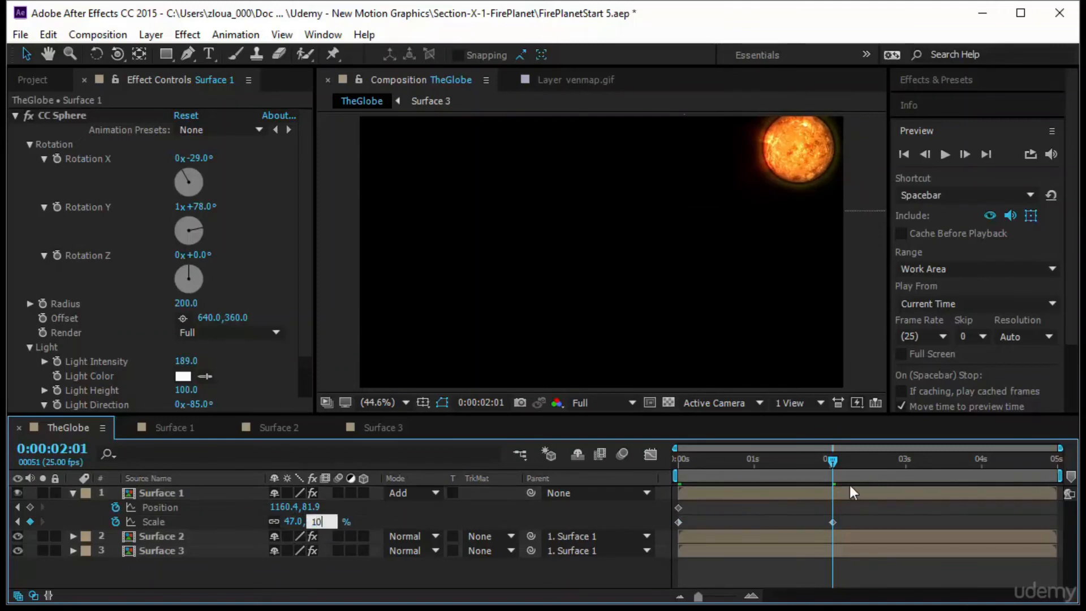
{"action": "type", "text": "0"}
{"action": "key", "text": "Return"}
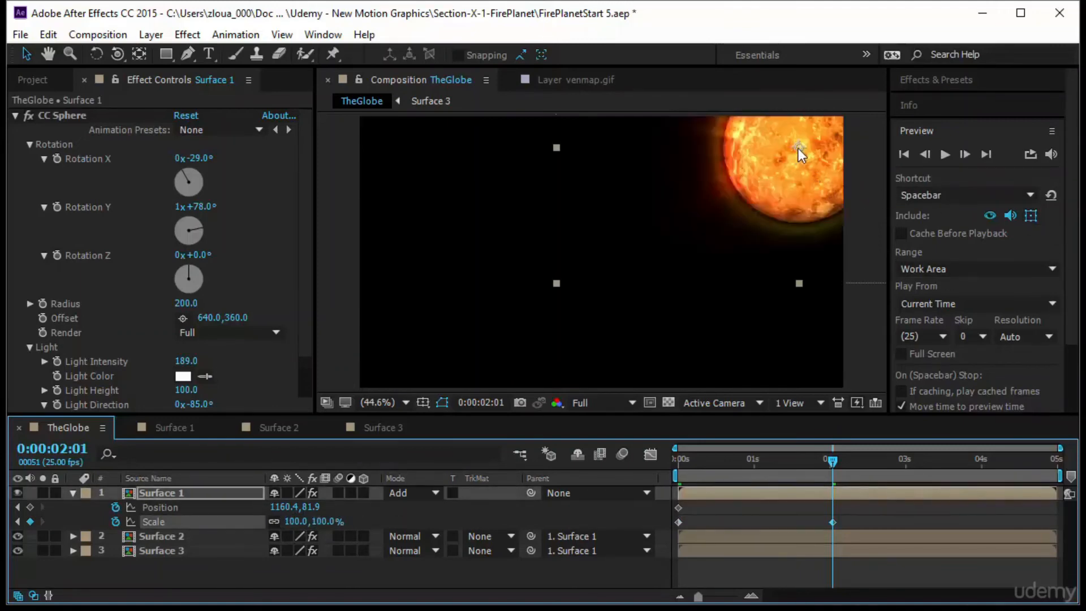
Step: Move Surface 1 to the frame's left side at about 176, 340 and enlarge its Scale to 212% at 0:00:02:01
{"action": "left_click_drag", "start_coordinate": [799, 148], "coordinate": [403, 250]}
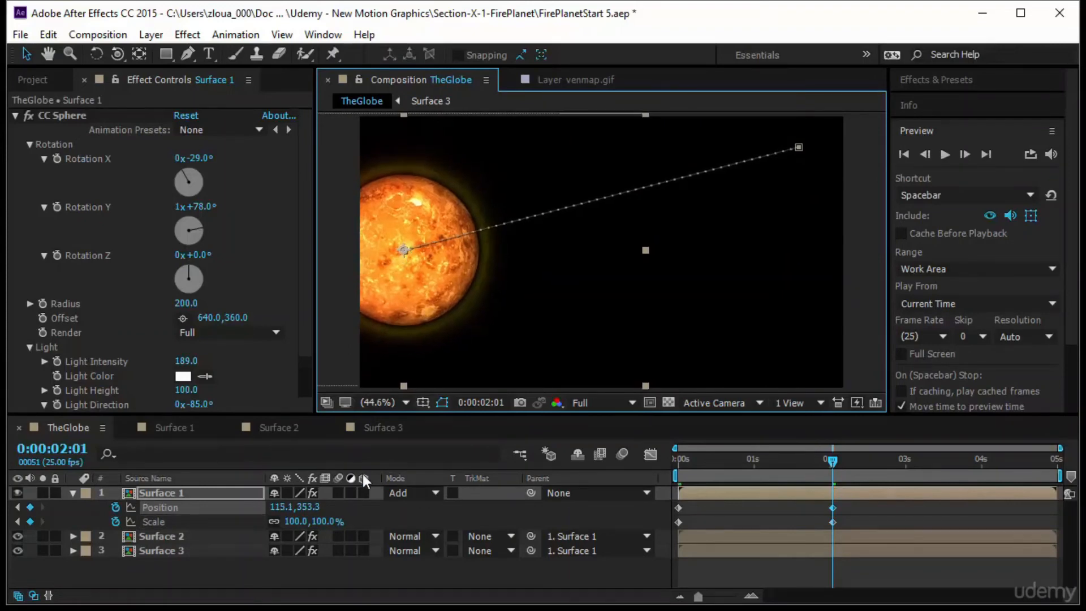
{"action": "left_click_drag", "start_coordinate": [331, 522], "coordinate": [396, 524]}
{"action": "left_click", "coordinate": [478, 277]}
{"action": "left_click_drag", "start_coordinate": [478, 280], "coordinate": [490, 270]}
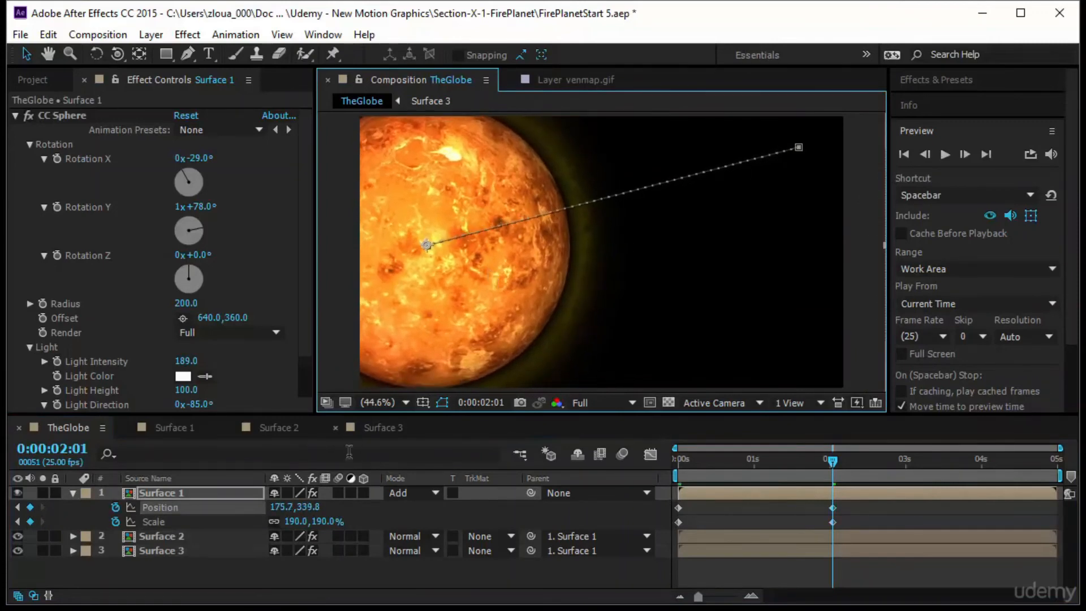
{"action": "left_click_drag", "start_coordinate": [324, 522], "coordinate": [348, 521]}
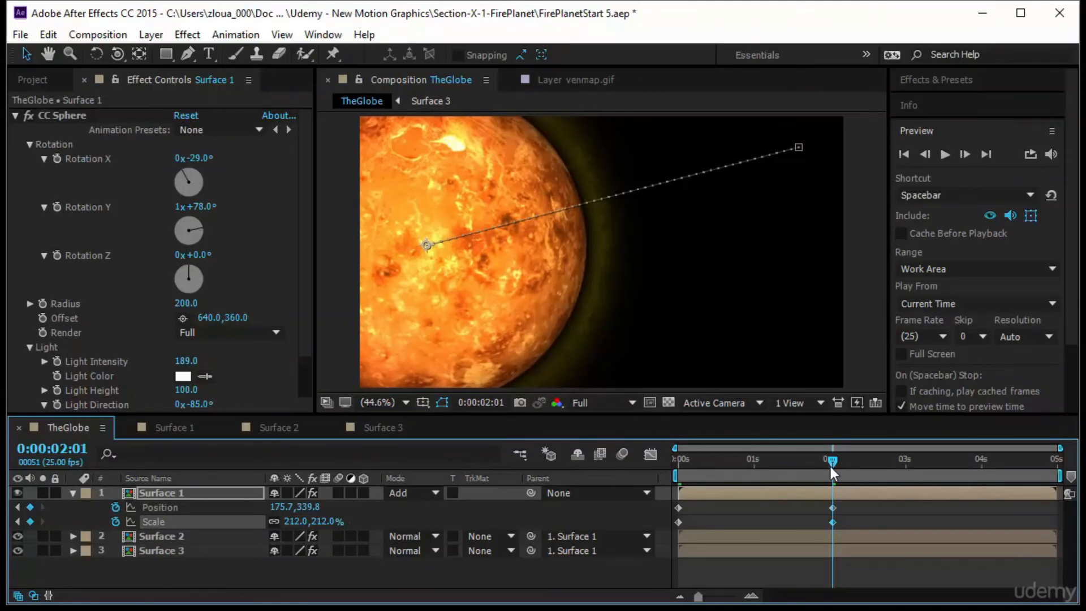
Step: Set the first Position keyframe's temporal and spatial interpolation to Bezier and extend its path handle horizontally toward the frame's centre
{"action": "left_click_drag", "start_coordinate": [831, 466], "coordinate": [757, 475]}
{"action": "right_click", "coordinate": [798, 148]}
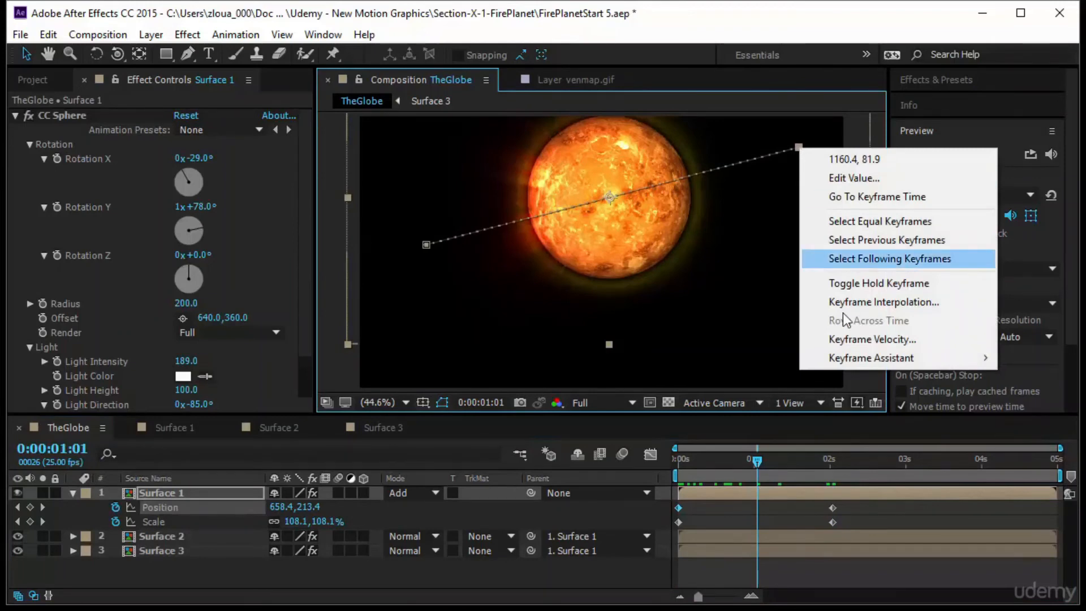
{"action": "left_click", "coordinate": [871, 302]}
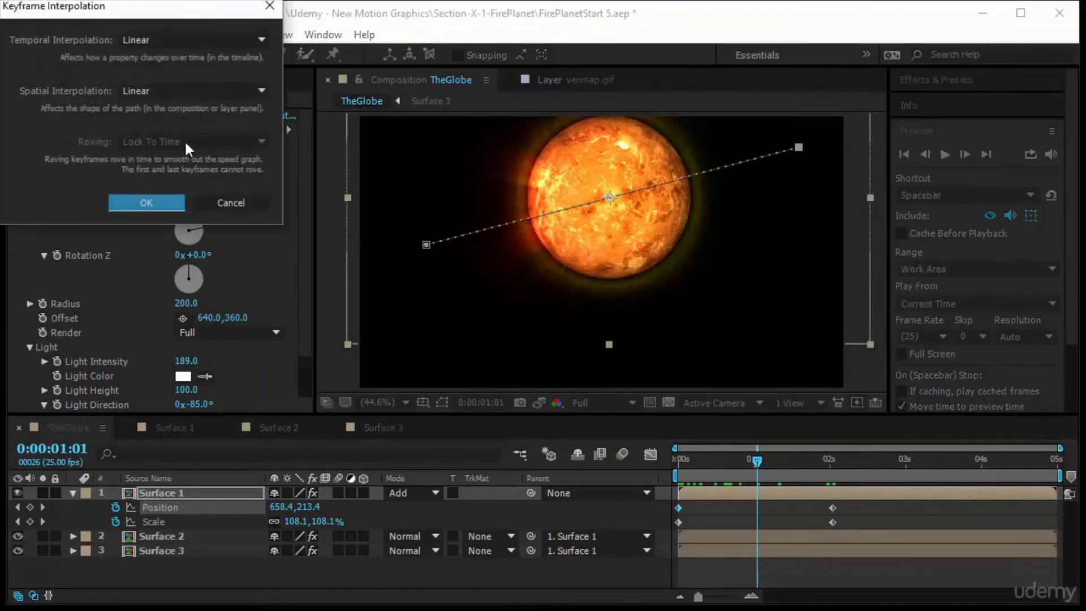
{"action": "left_click", "coordinate": [188, 41]}
{"action": "left_click", "coordinate": [189, 84]}
{"action": "left_click", "coordinate": [187, 91]}
{"action": "left_click", "coordinate": [186, 104]}
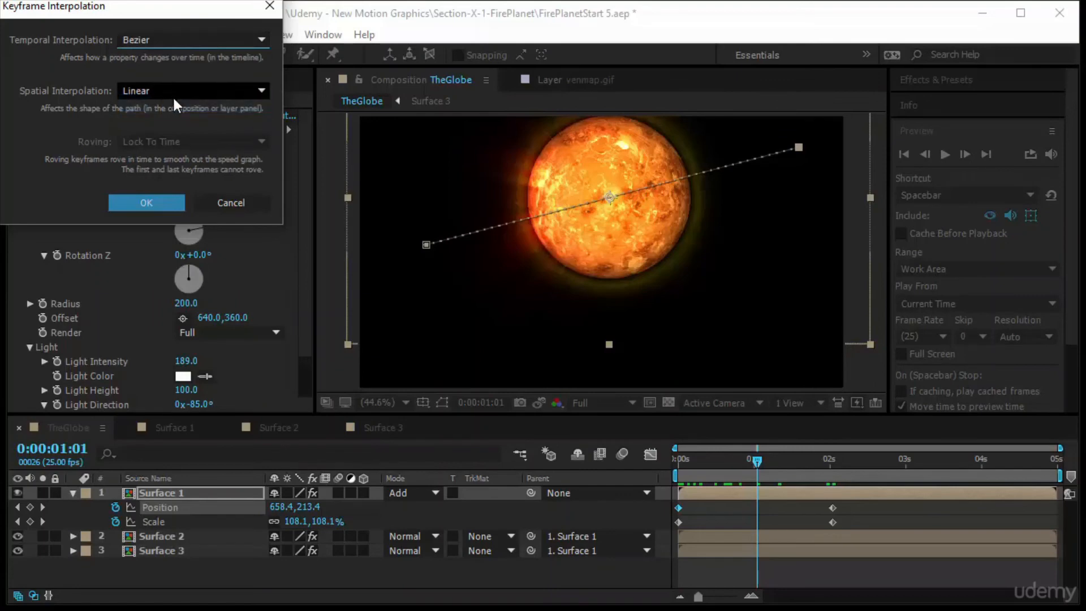
{"action": "left_click", "coordinate": [174, 94]}
{"action": "left_click", "coordinate": [175, 152]}
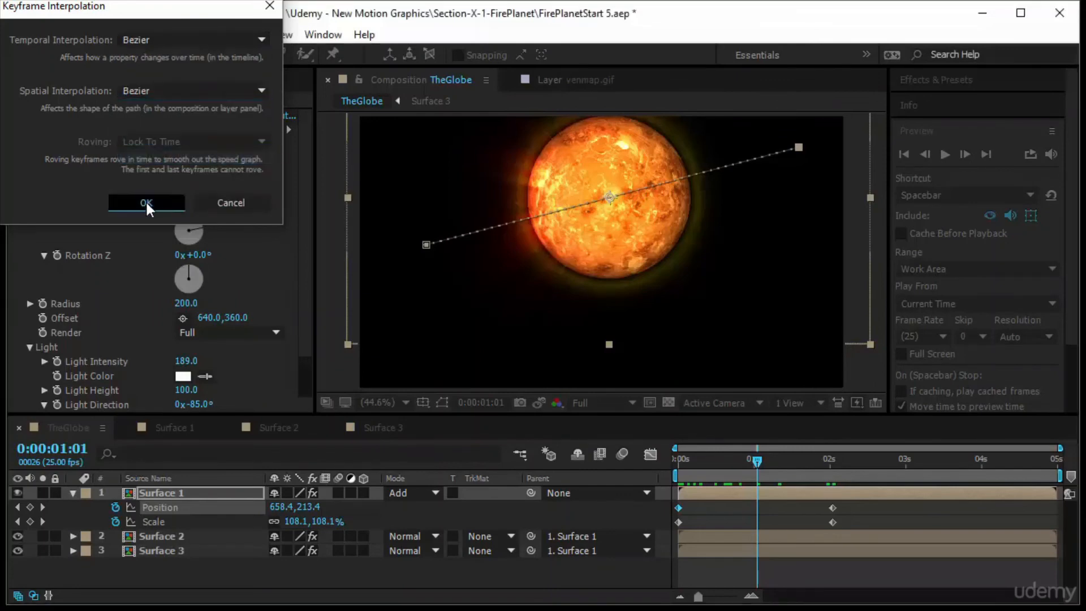
{"action": "left_click", "coordinate": [144, 201]}
{"action": "left_click_drag", "start_coordinate": [735, 165], "coordinate": [644, 147]}
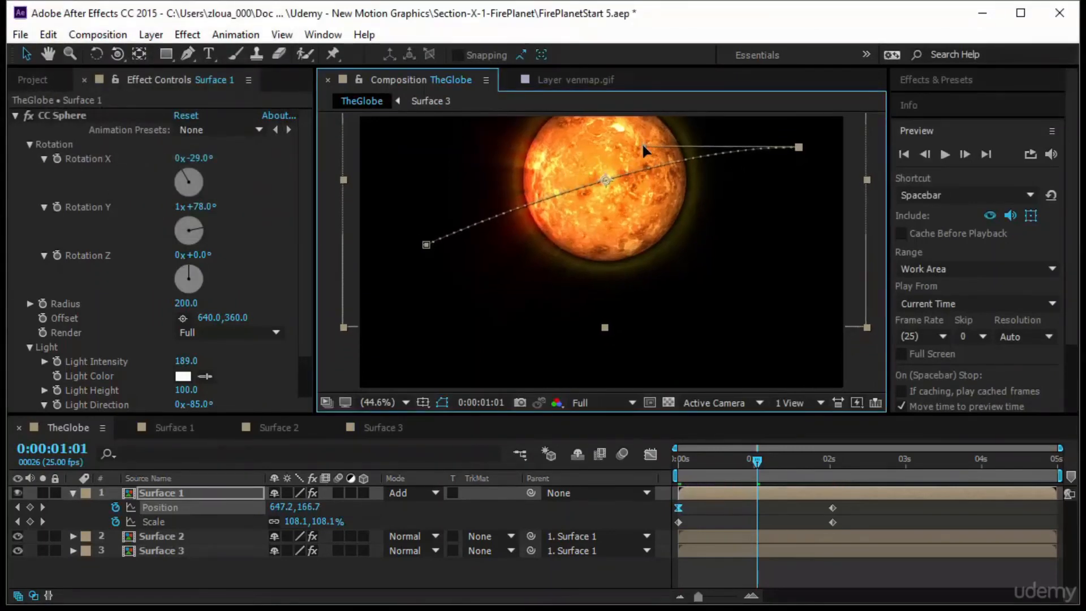
Step: Set the second Position keyframe's temporal and spatial interpolation to Bezier
{"action": "right_click", "coordinate": [428, 245]}
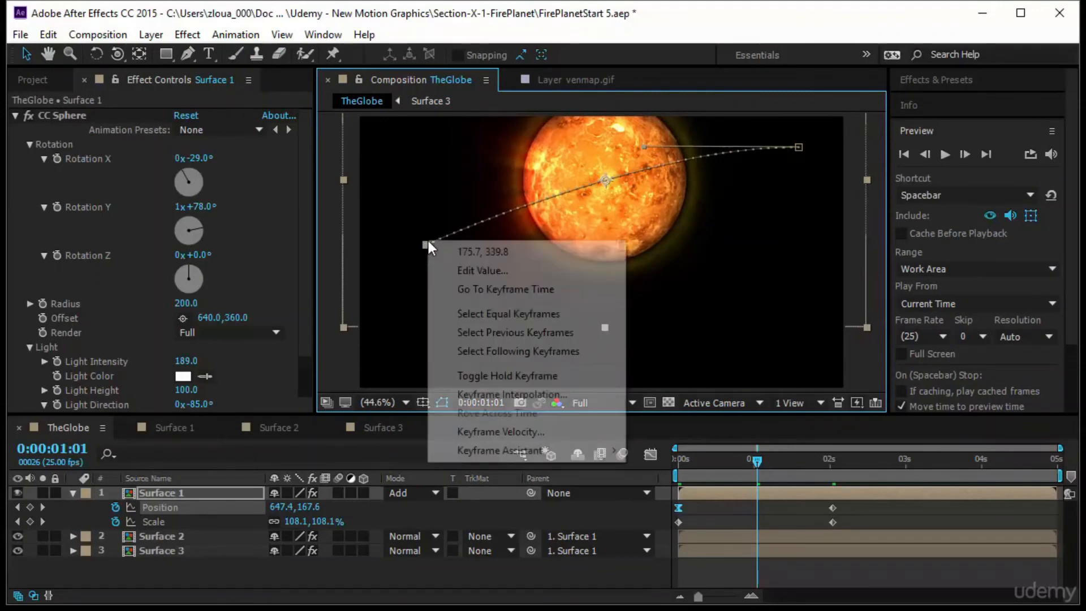
{"action": "left_click", "coordinate": [552, 395]}
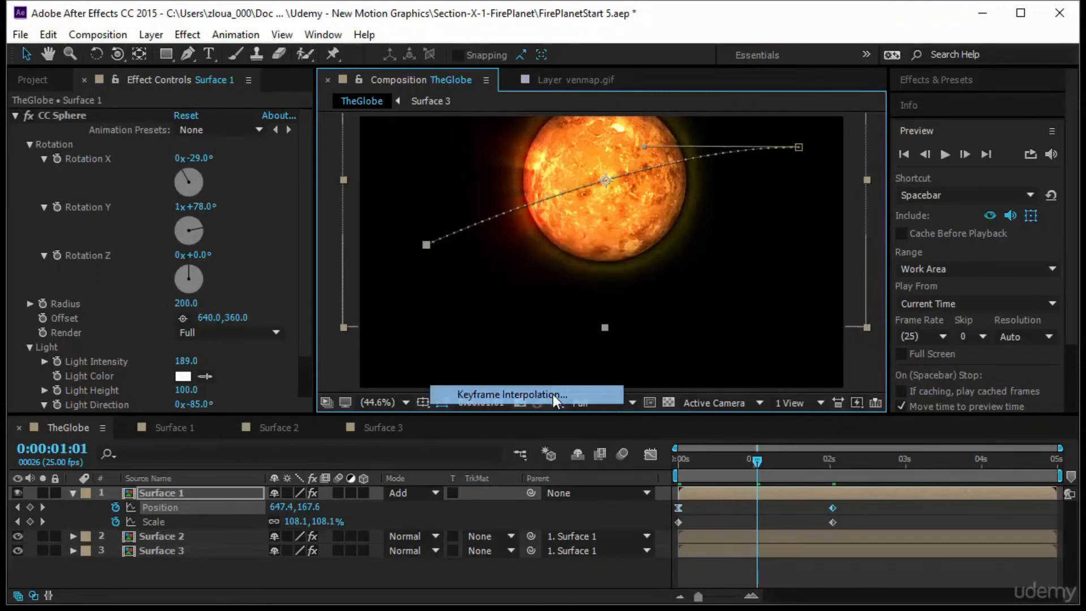
{"action": "left_click", "coordinate": [190, 38]}
{"action": "left_click", "coordinate": [189, 103]}
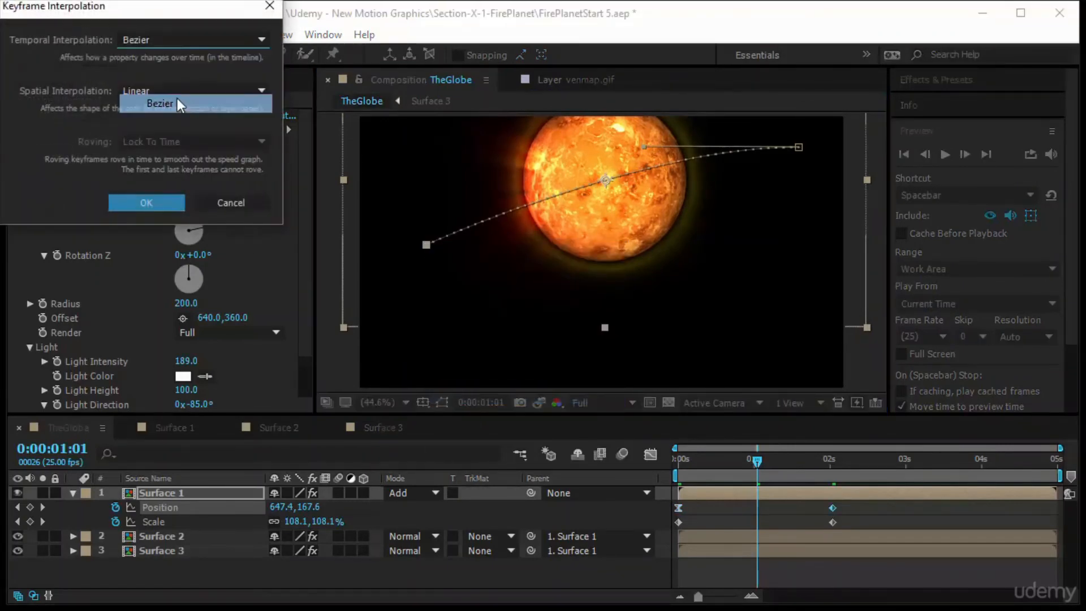
{"action": "left_click", "coordinate": [178, 93]}
{"action": "left_click", "coordinate": [174, 155]}
{"action": "left_click", "coordinate": [158, 204]}
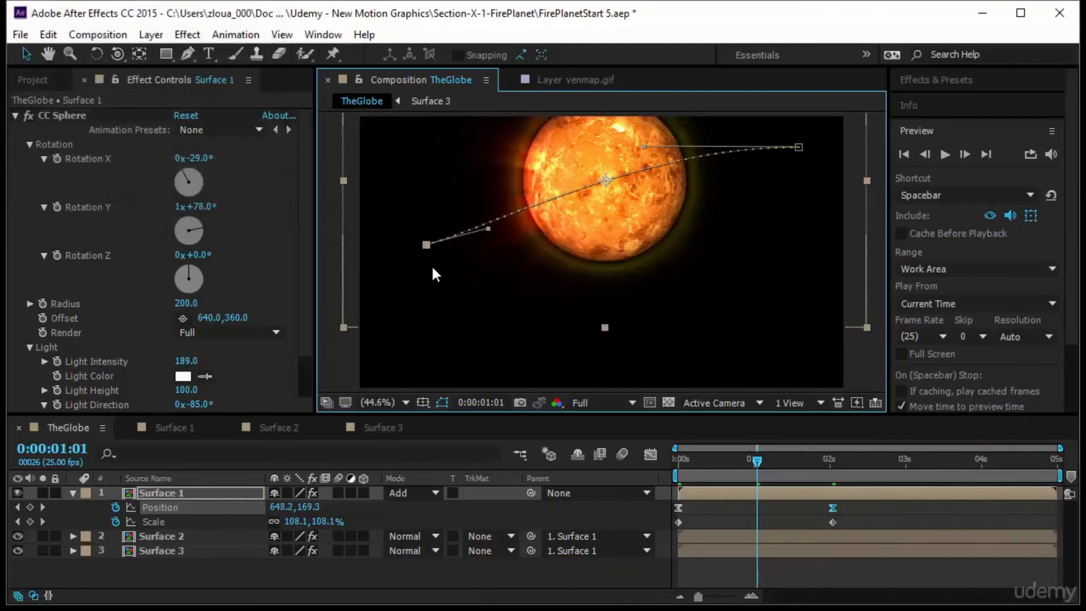
Step: Pull the end keyframe's path handle downward, and move the path's end to about 138, 362 and its start to about 1174, 86
{"action": "left_click_drag", "start_coordinate": [488, 229], "coordinate": [473, 323]}
{"action": "left_click_drag", "start_coordinate": [423, 245], "coordinate": [411, 255]}
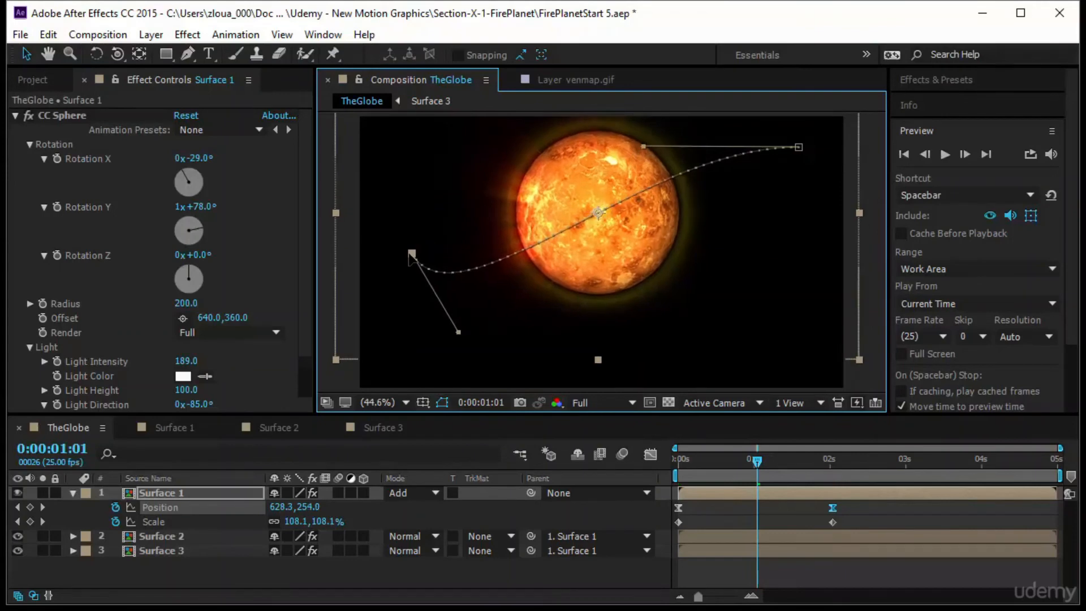
{"action": "left_click_drag", "start_coordinate": [800, 146], "coordinate": [806, 147]}
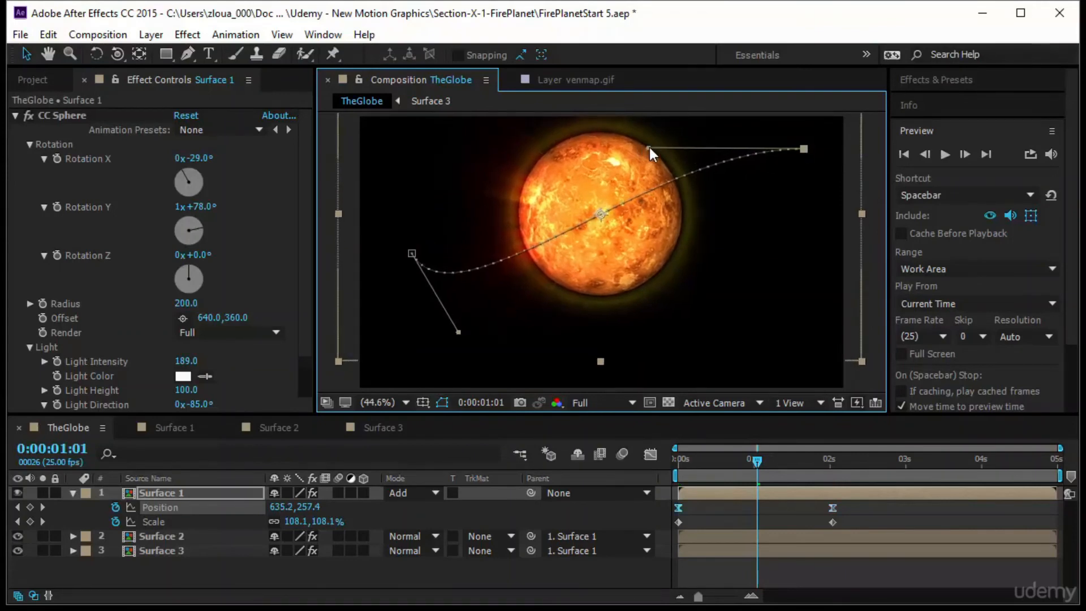
Step: Apply Easy Ease to Surface 1's Position and Scale keyframes and inspect the Position curves in the Graph Editor
{"action": "left_click_drag", "start_coordinate": [753, 464], "coordinate": [639, 523]}
{"action": "key", "text": "F9"}
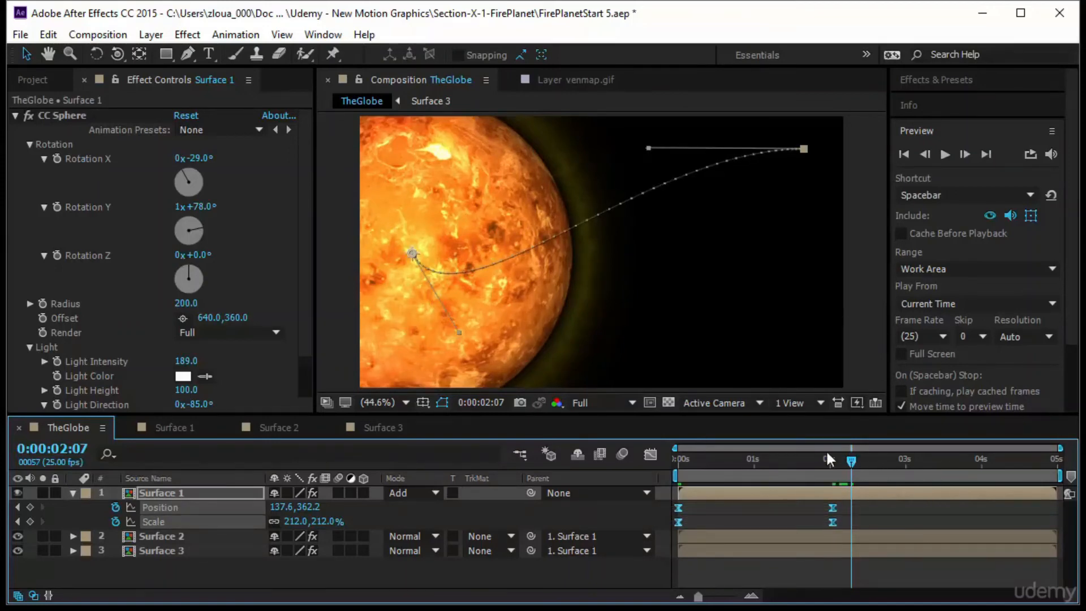
{"action": "left_click", "coordinate": [650, 454]}
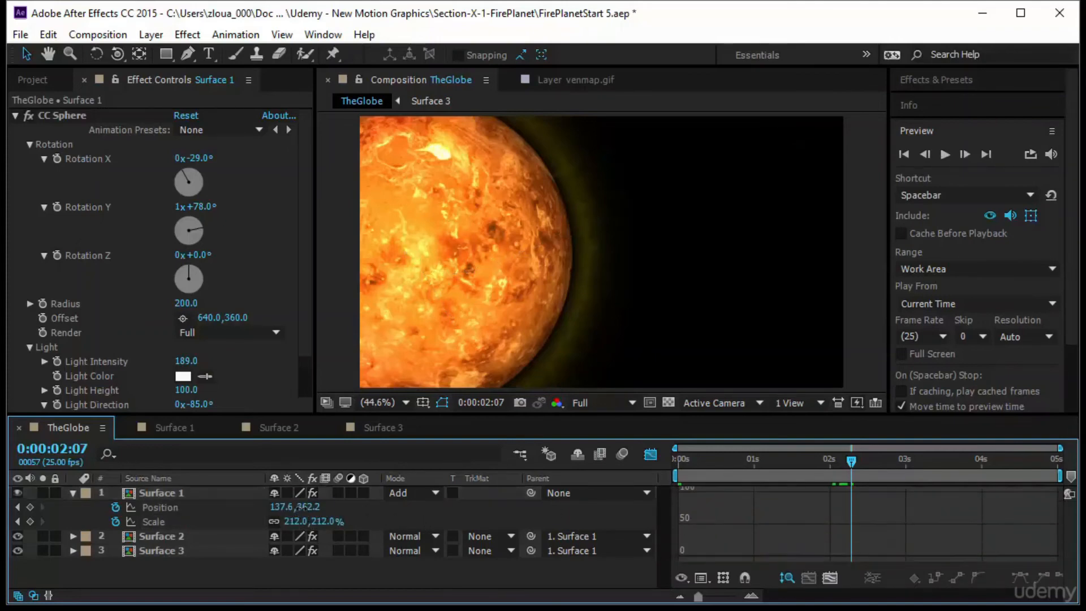
{"action": "left_click", "coordinate": [312, 507]}
{"action": "left_click", "coordinate": [223, 506]}
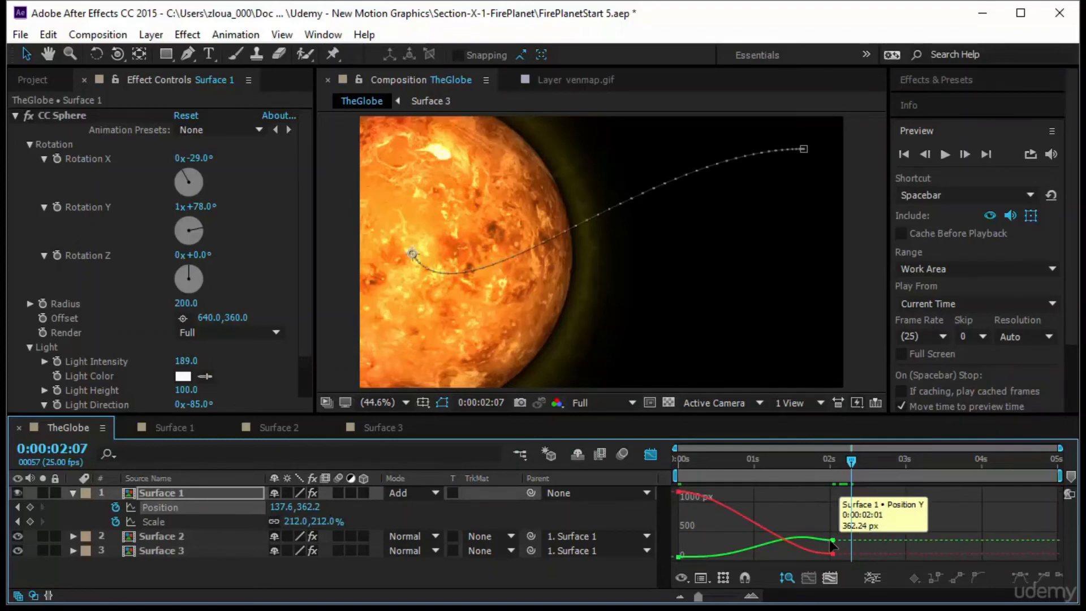
{"action": "left_click_drag", "start_coordinate": [846, 460], "coordinate": [638, 483]}
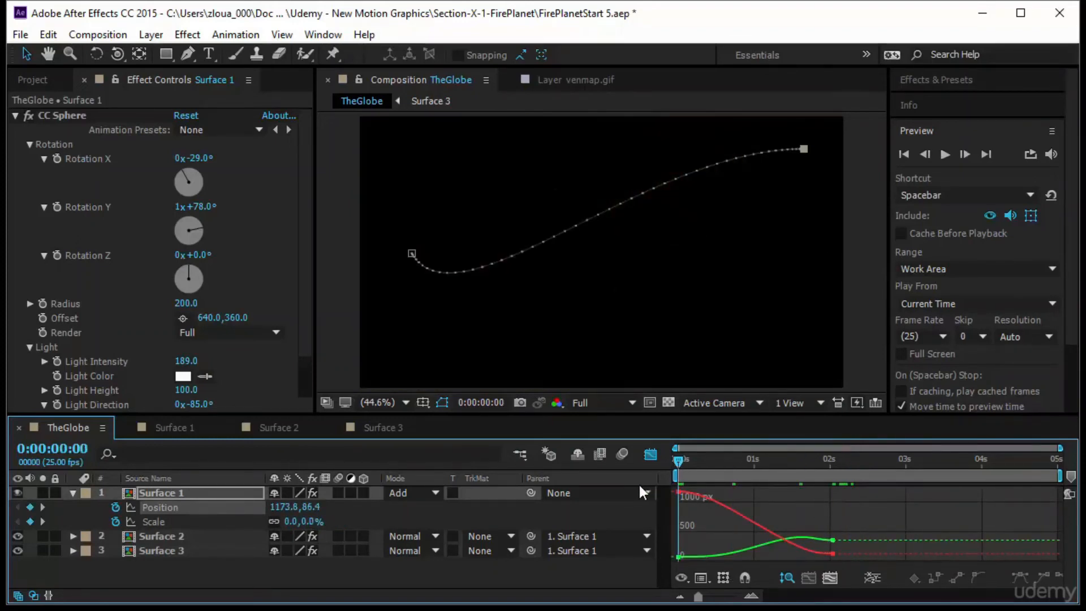
{"action": "left_click", "coordinate": [650, 454]}
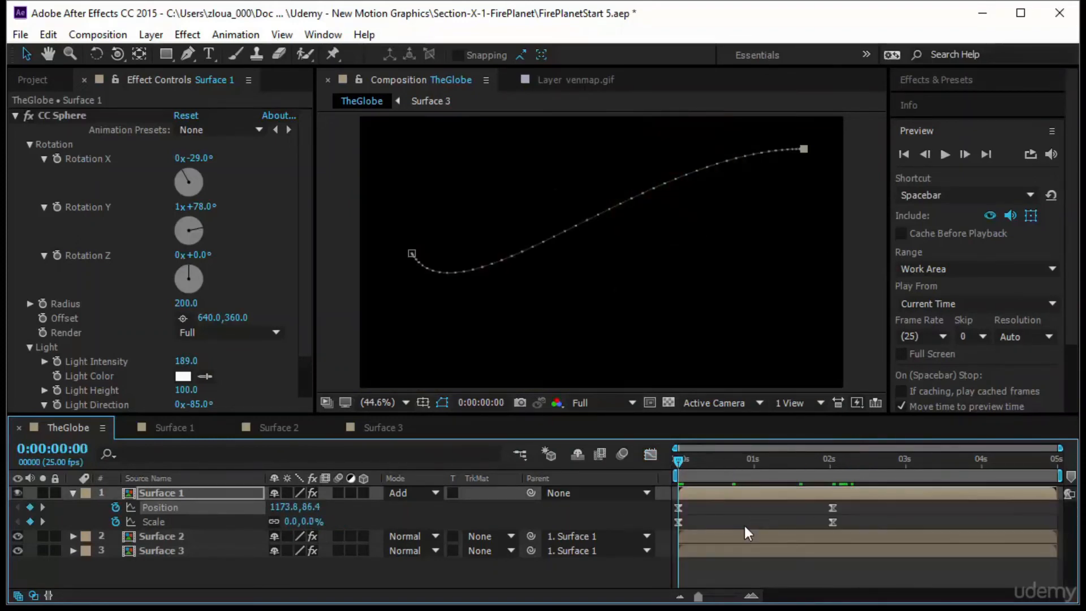
Step: Preview the globe's animation and pull the first Position keyframe's path handle down so the motion path bows downward
{"action": "key", "text": "space"}
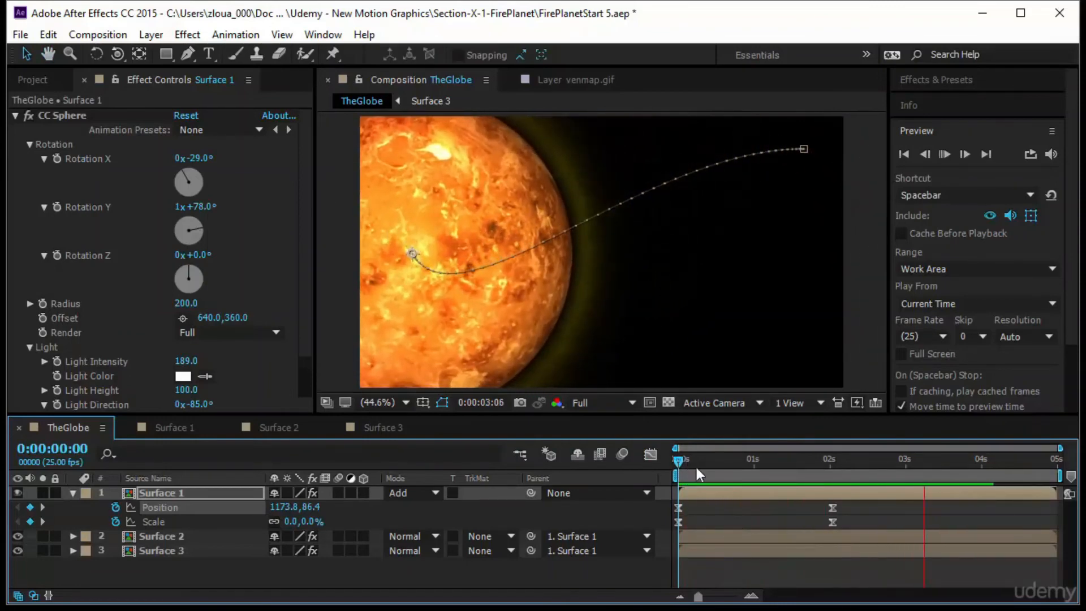
{"action": "left_click_drag", "start_coordinate": [682, 465], "coordinate": [687, 460]}
{"action": "left_click_drag", "start_coordinate": [773, 484], "coordinate": [769, 482]}
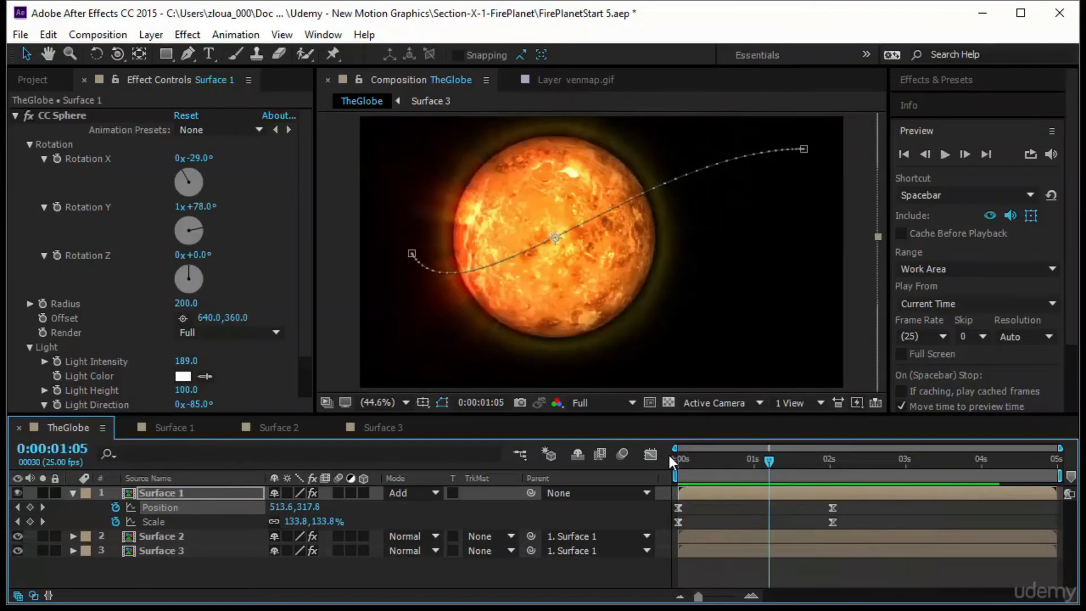
{"action": "left_click", "coordinate": [803, 150]}
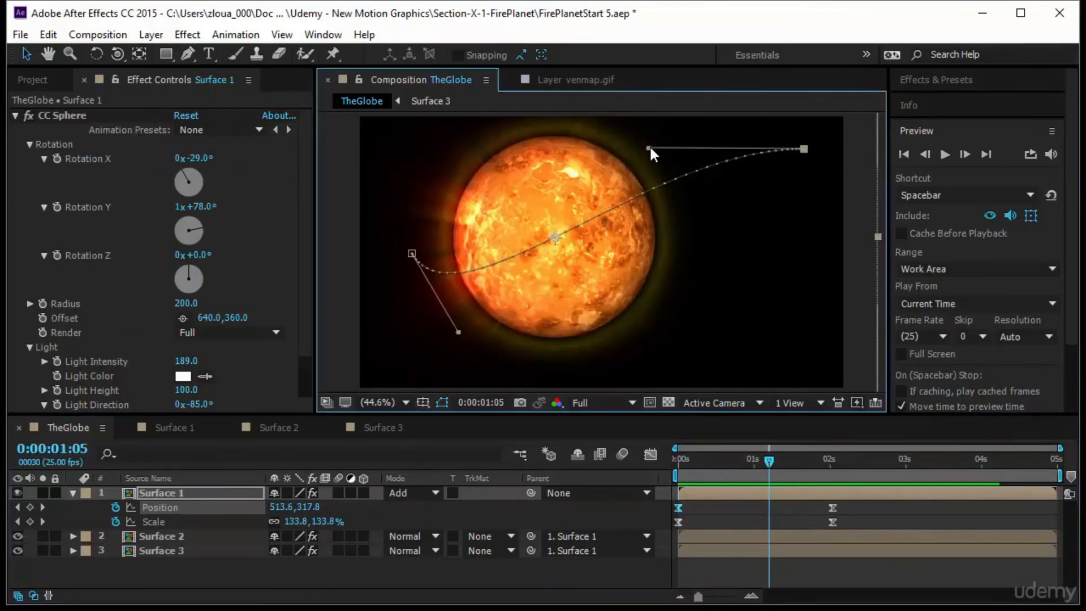
{"action": "left_click_drag", "start_coordinate": [649, 149], "coordinate": [695, 242]}
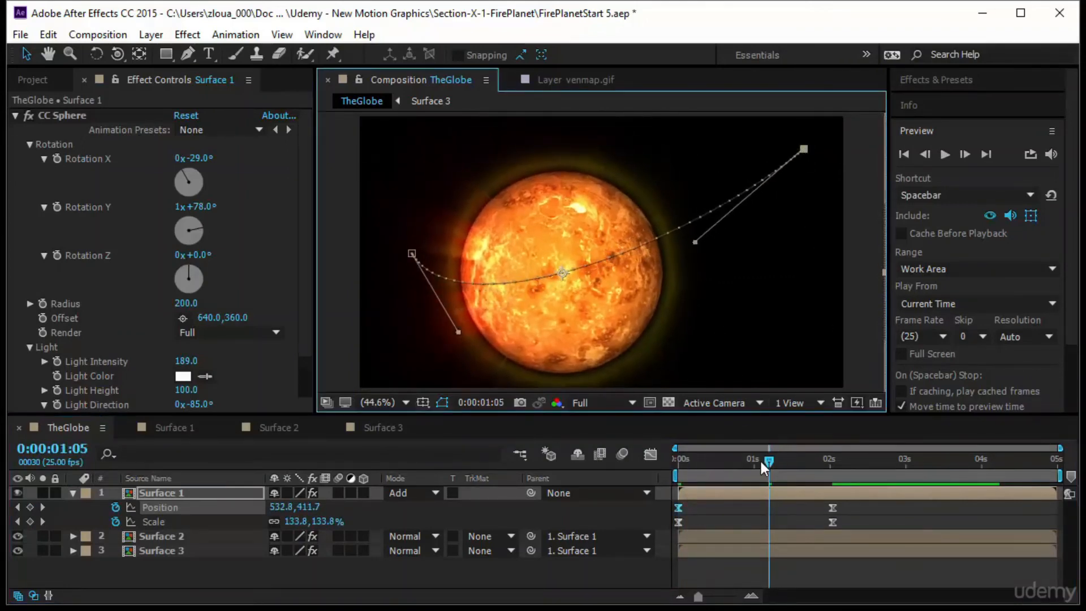
Step: Add a Scale keyframe of 73.3% for Surface 1 at 0:00:01:02 and return to the first frame
{"action": "mouse_move", "coordinate": [768, 461]}
{"action": "left_mouse_down"}
{"action": "mouse_move", "coordinate": [728, 463]}
{"action": "mouse_move", "coordinate": [762, 471]}
{"action": "left_mouse_up"}
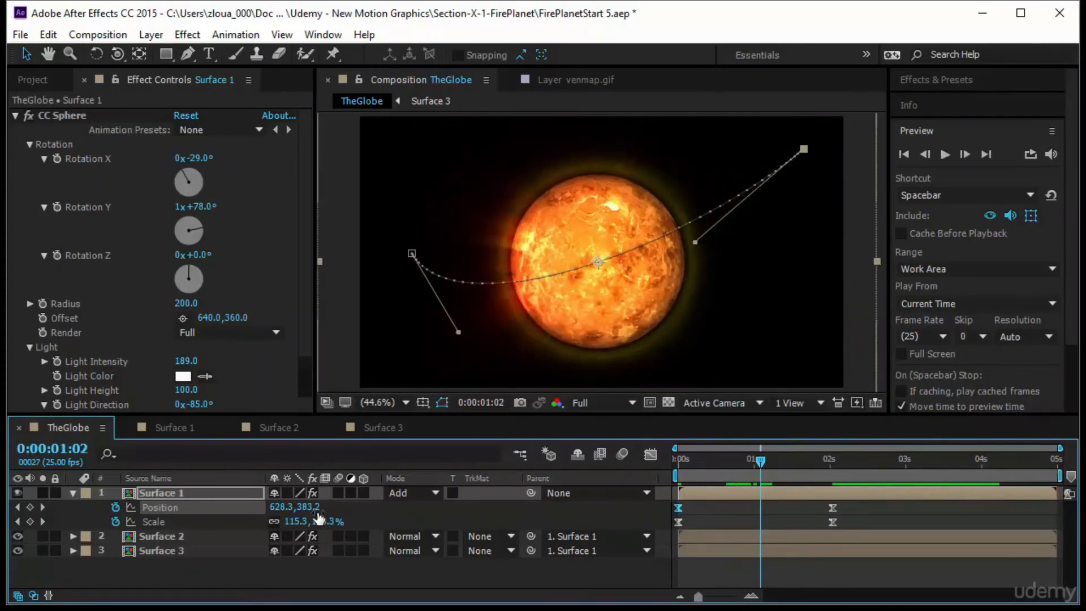
{"action": "left_click_drag", "start_coordinate": [330, 522], "coordinate": [300, 525]}
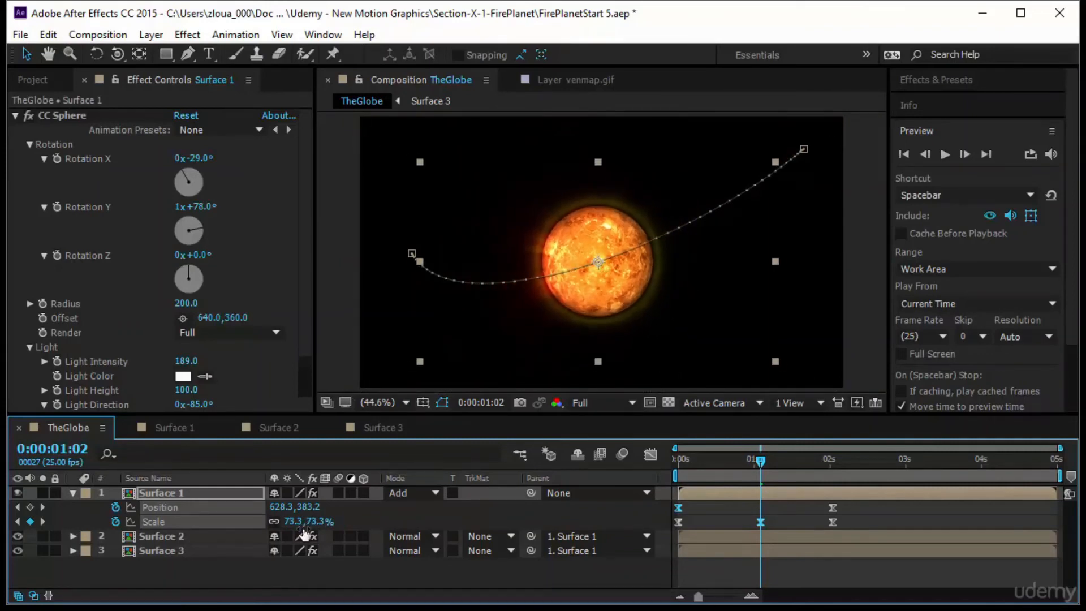
{"action": "key", "text": "space"}
{"action": "left_click_drag", "start_coordinate": [664, 477], "coordinate": [662, 479]}
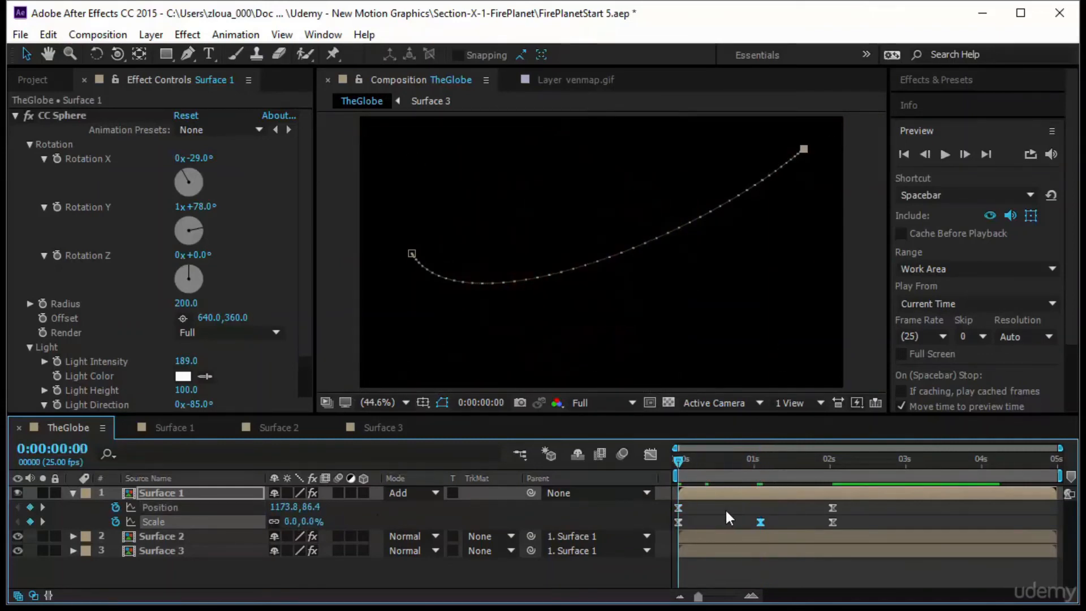
Step: Shift the middle Scale keyframe to just before the one-second mark and preview the animation again
{"action": "left_click_drag", "start_coordinate": [759, 520], "coordinate": [747, 524]}
{"action": "key", "text": "space"}
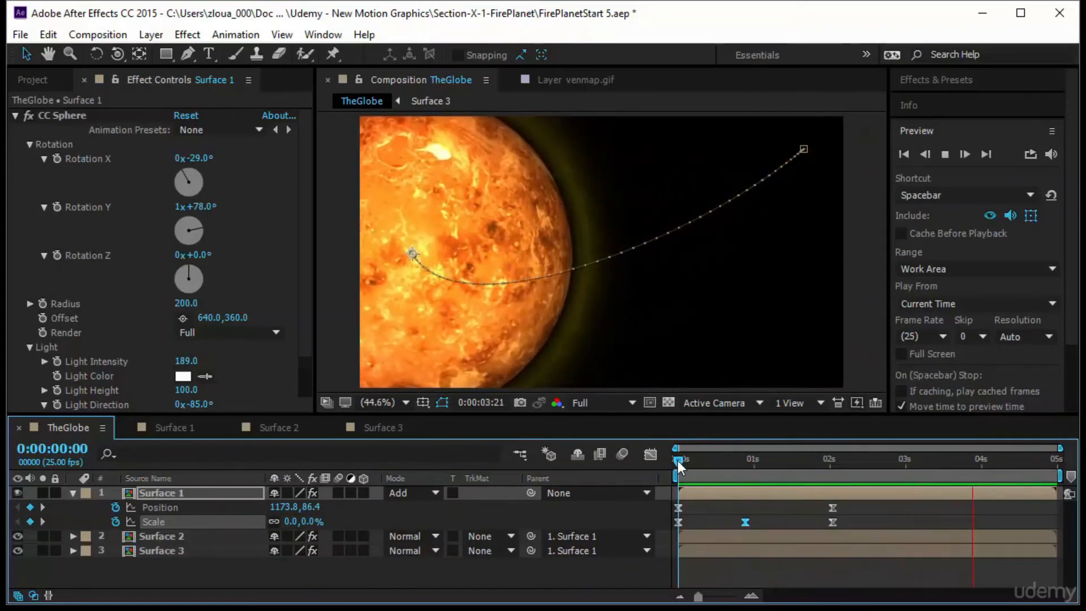
{"action": "left_click", "coordinate": [729, 461]}
{"action": "left_click_drag", "start_coordinate": [742, 473], "coordinate": [372, 547]}
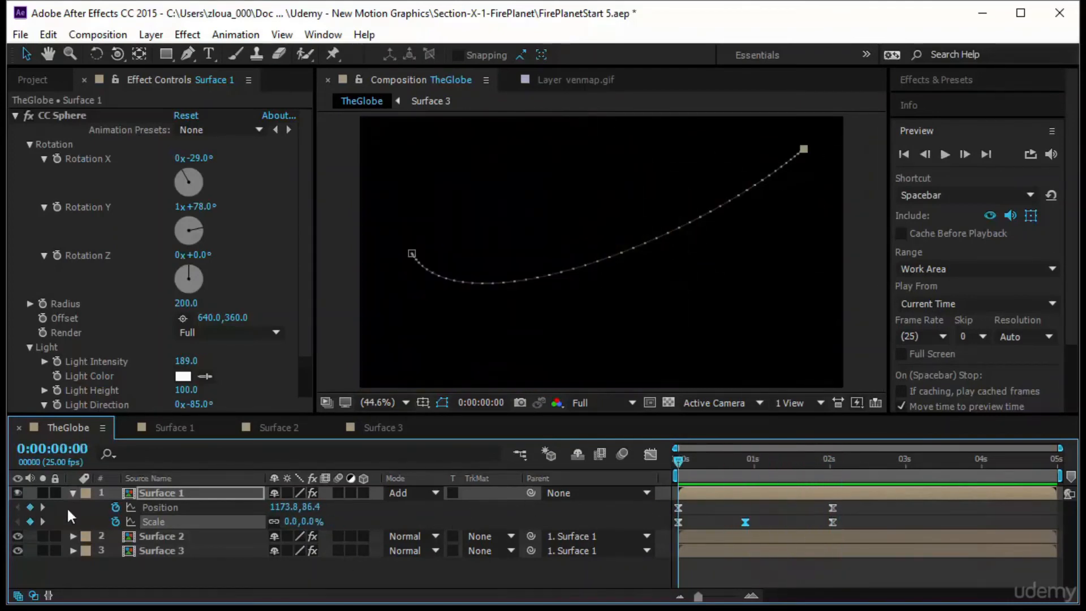
Step: Add PIA20920.jpg from the Assets folder to TheGlobe as the layer beneath Surface 3
{"action": "left_click", "coordinate": [72, 493]}
{"action": "left_click", "coordinate": [377, 157]}
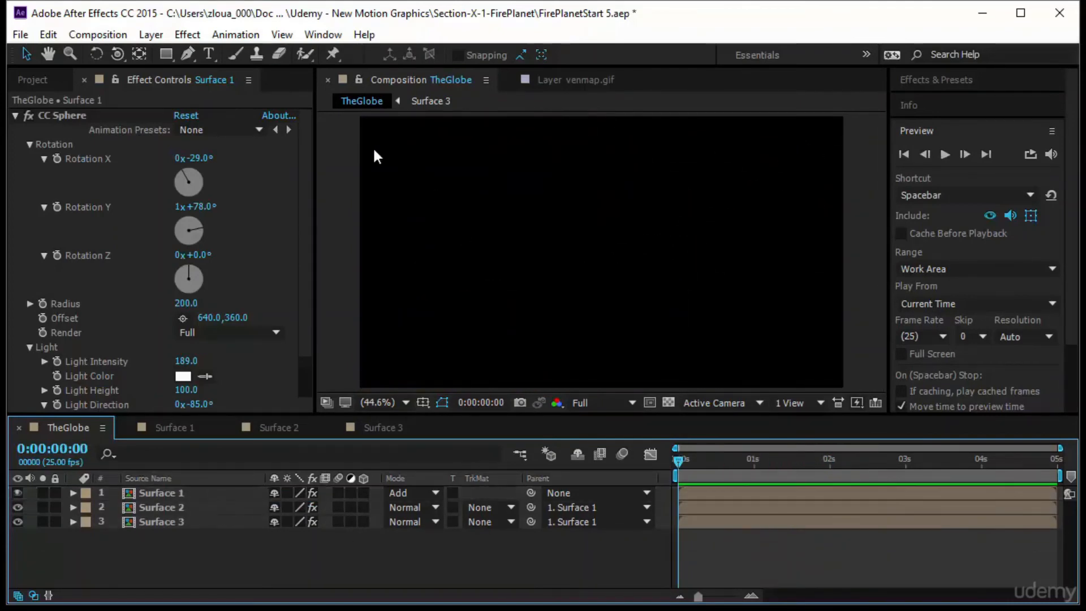
{"action": "left_click", "coordinate": [32, 80]}
{"action": "left_click", "coordinate": [115, 250]}
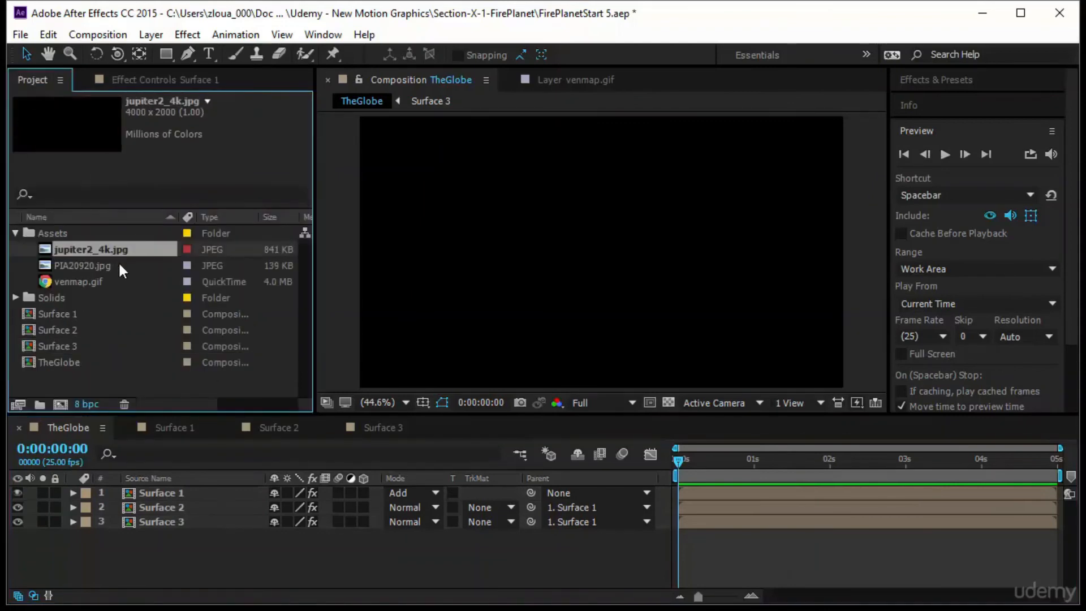
{"action": "left_click", "coordinate": [135, 266]}
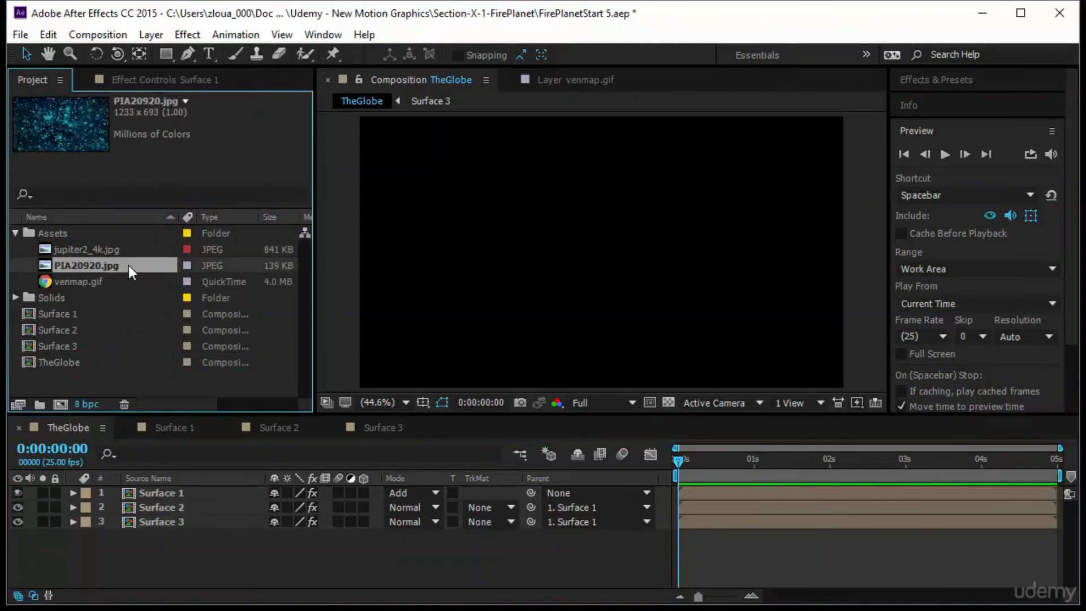
{"action": "left_click_drag", "start_coordinate": [128, 310], "coordinate": [147, 545]}
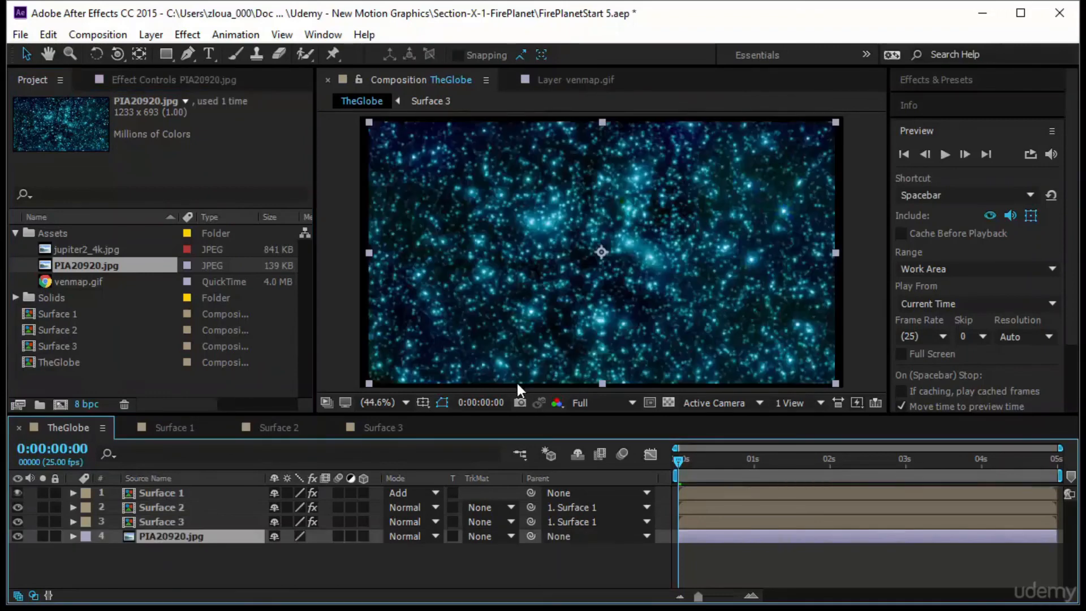
Step: Scale the PIA20920.jpg layer with Fit to Comp so it fills the frame
{"action": "right_click", "coordinate": [205, 531]}
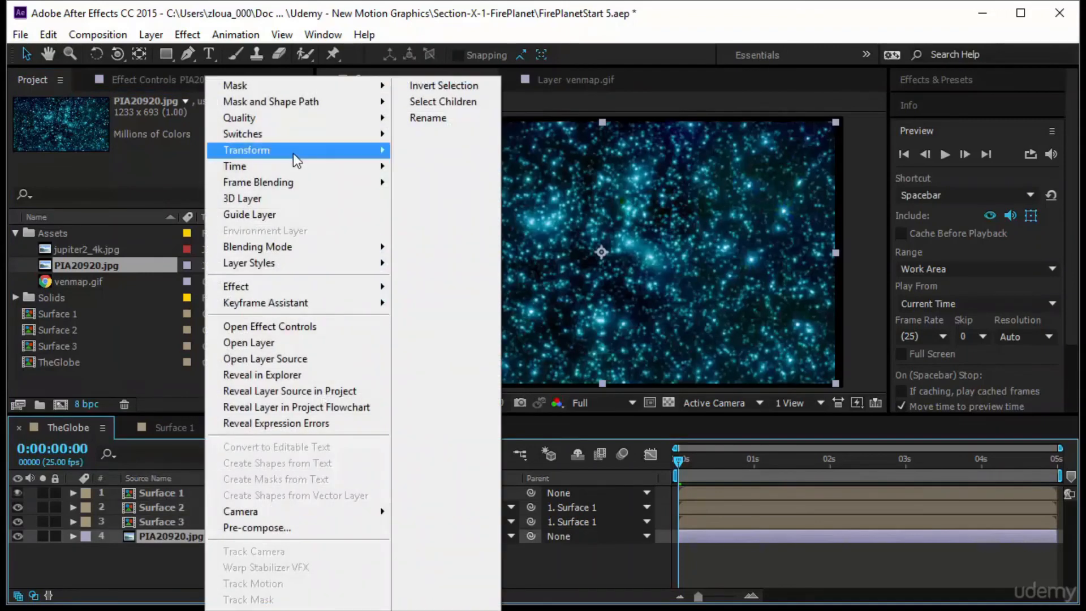
{"action": "mouse_move", "coordinate": [299, 151]}
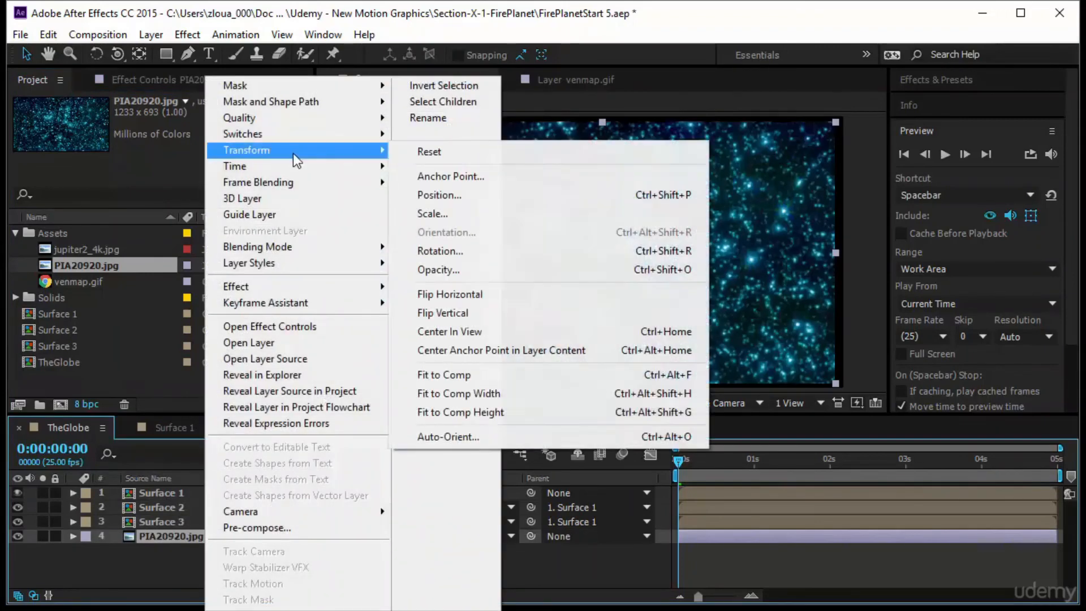
{"action": "left_click", "coordinate": [524, 373]}
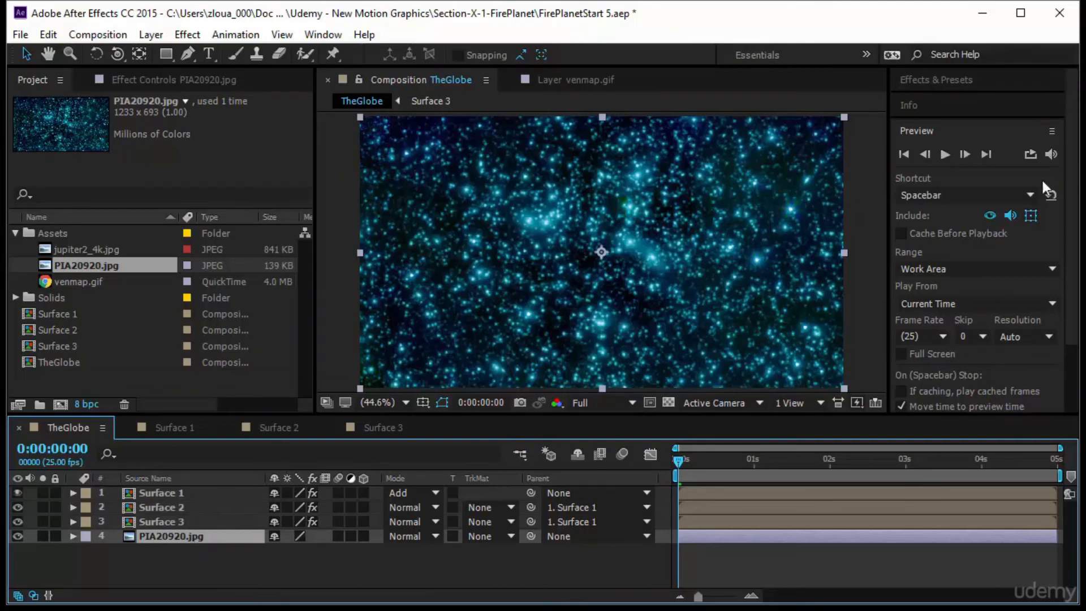
Step: Apply the Curves effect to PIA20920.jpg and pull its RGB curve down strongly to darken the star field
{"action": "left_click", "coordinate": [949, 81]}
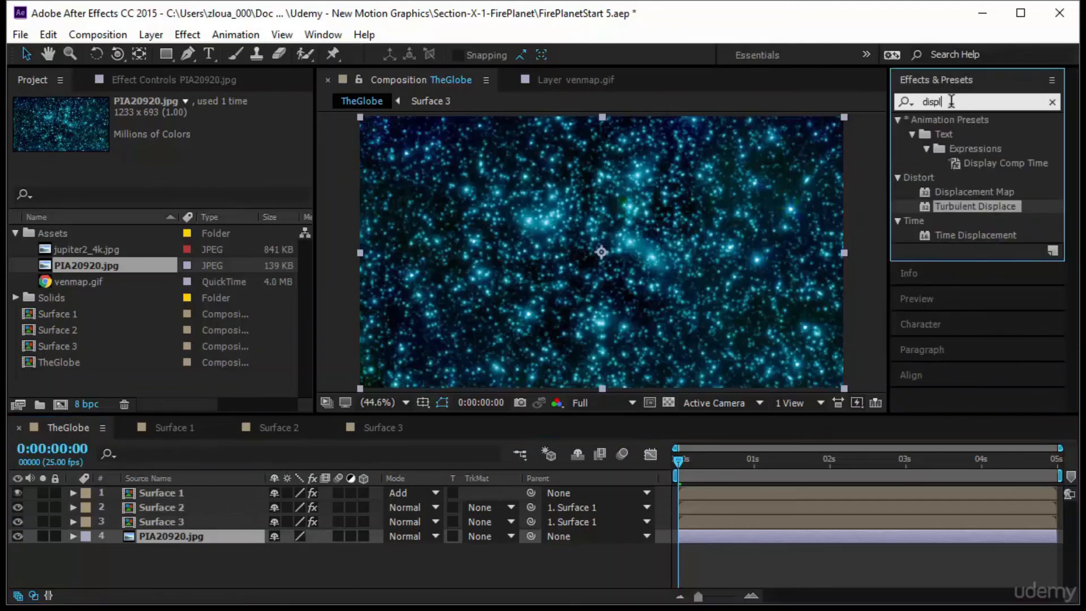
{"action": "type", "text": "curves"}
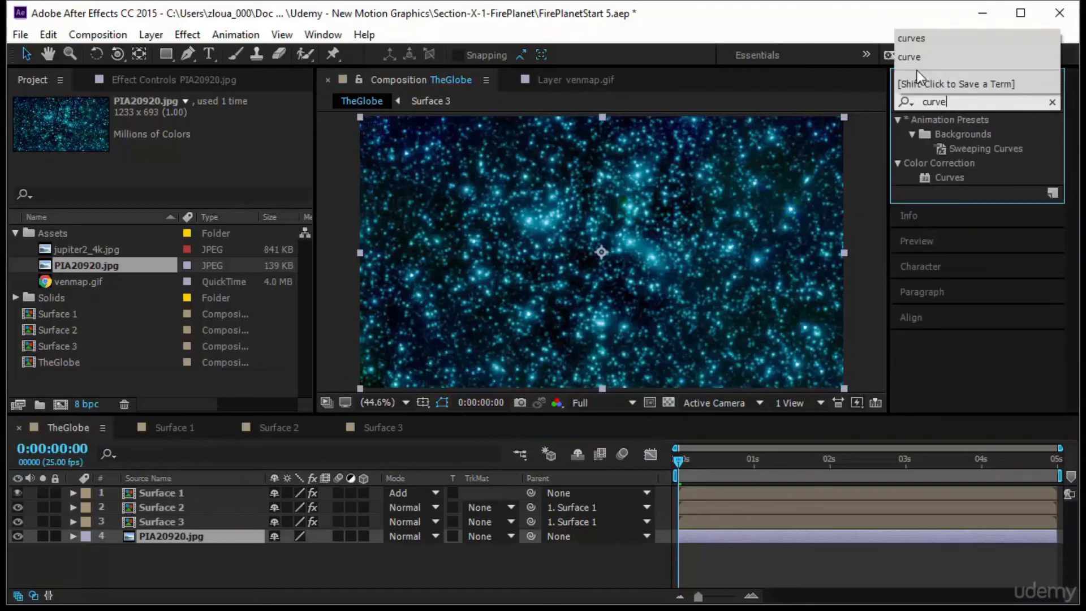
{"action": "left_click", "coordinate": [948, 170]}
{"action": "left_click_drag", "start_coordinate": [949, 177], "coordinate": [79, 536]}
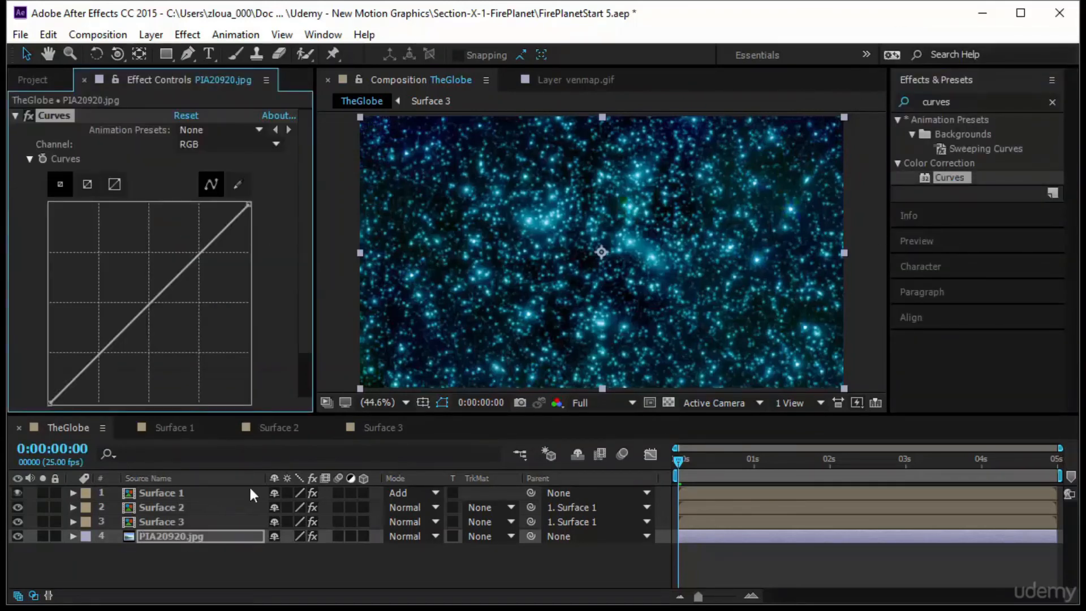
{"action": "left_click_drag", "start_coordinate": [169, 286], "coordinate": [193, 339]}
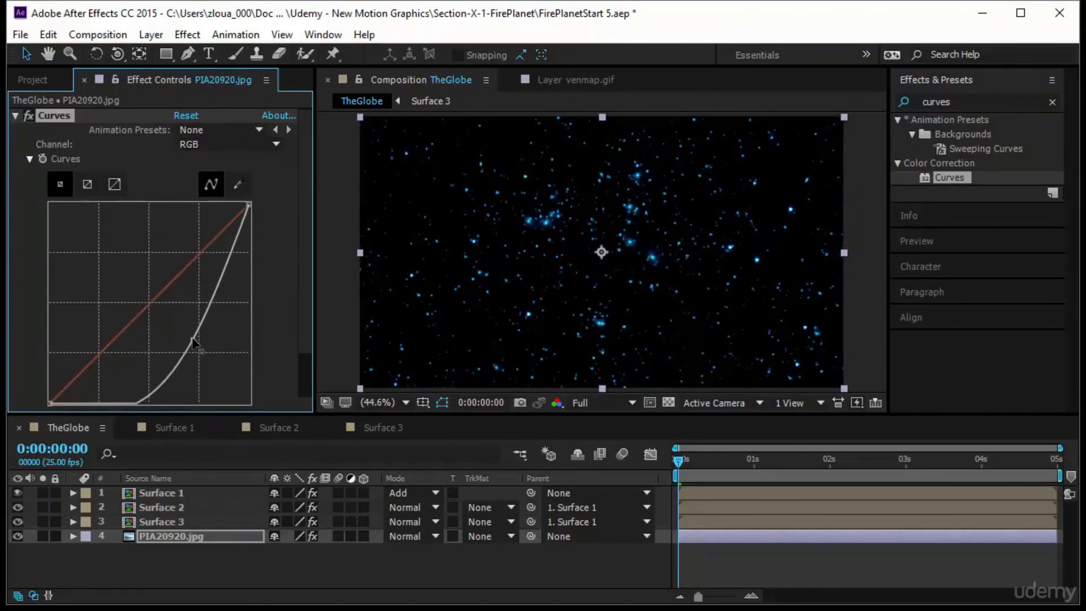
Step: At 0:00:02:15, tint the stars deep blue by raising the Red and Blue curves, lowering the Green curve and refining the darkened RGB curve
{"action": "left_click_drag", "start_coordinate": [680, 477], "coordinate": [875, 477]}
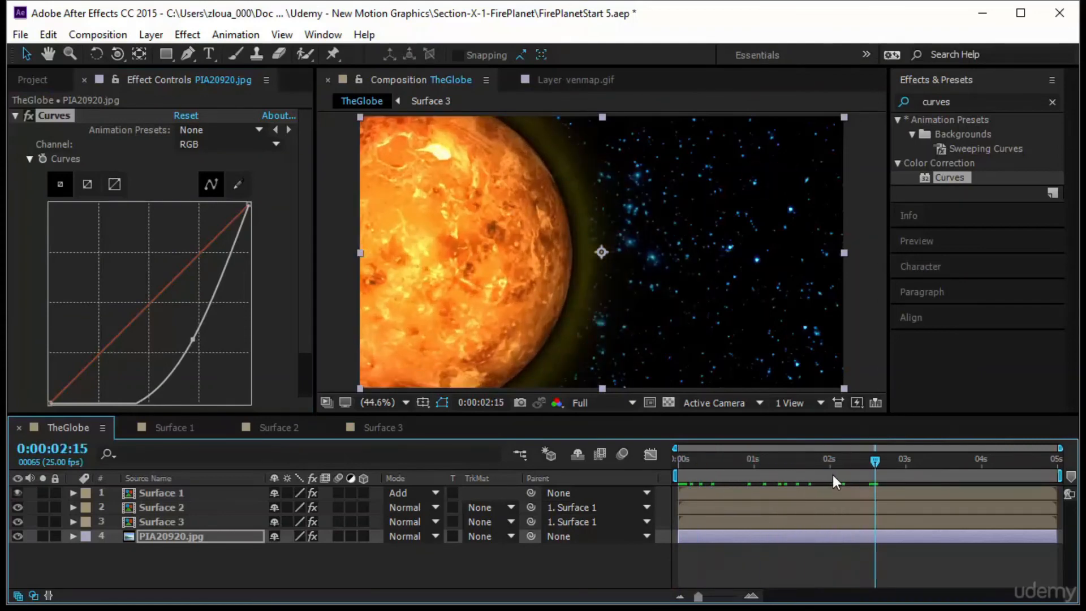
{"action": "left_click_drag", "start_coordinate": [192, 340], "coordinate": [181, 338]}
{"action": "left_click_drag", "start_coordinate": [157, 295], "coordinate": [163, 327]}
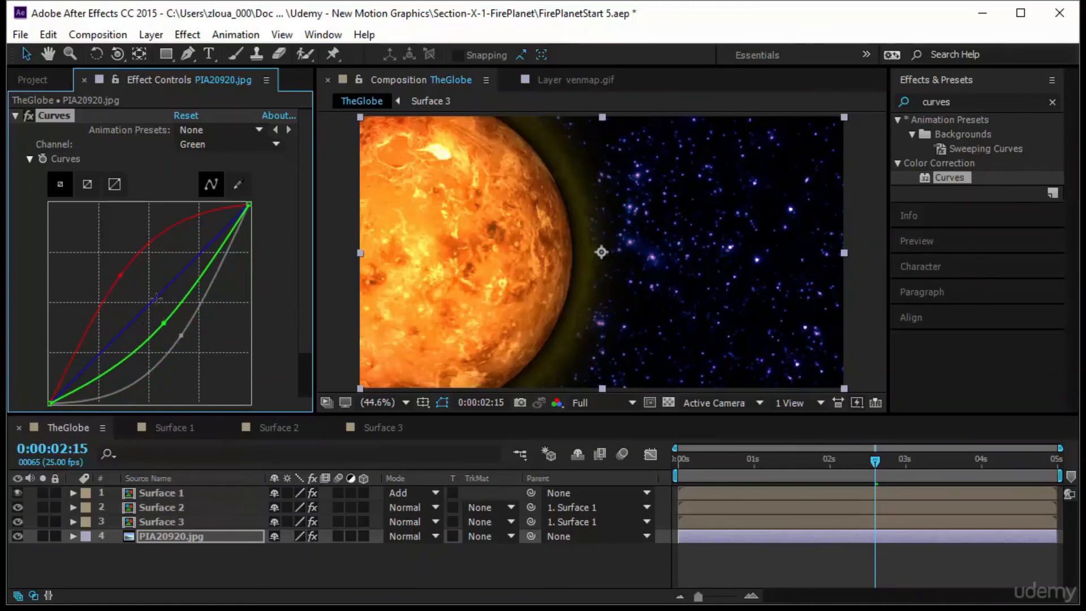
{"action": "left_click", "coordinate": [152, 301]}
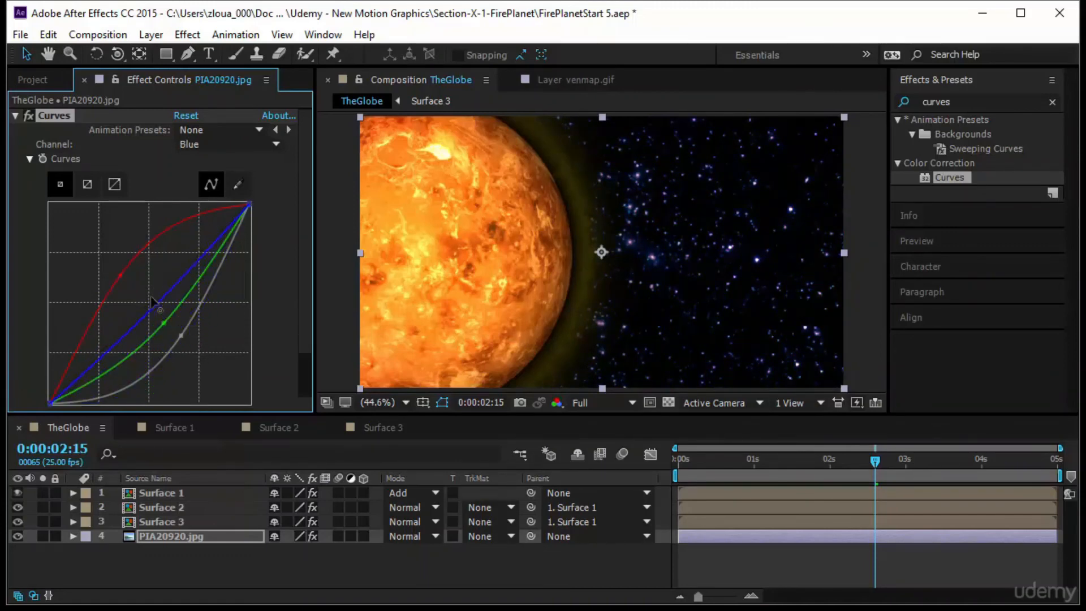
{"action": "left_click_drag", "start_coordinate": [151, 301], "coordinate": [141, 286]}
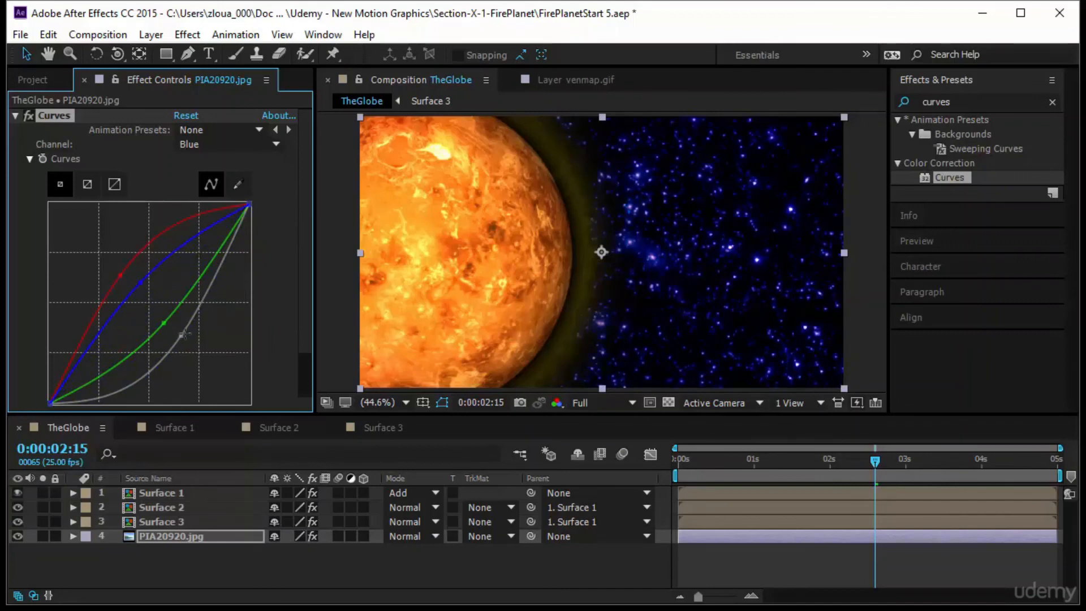
{"action": "left_click_drag", "start_coordinate": [182, 336], "coordinate": [192, 351]}
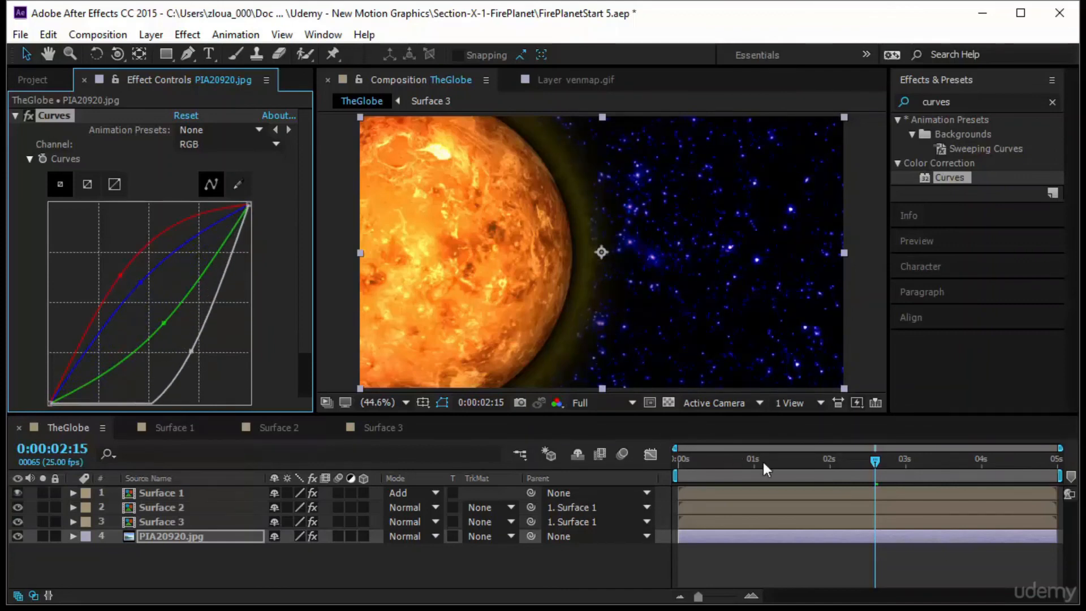
Step: Preview the planet's fly-in against the star background from the first frame and return to the start
{"action": "left_click_drag", "start_coordinate": [875, 461], "coordinate": [635, 504]}
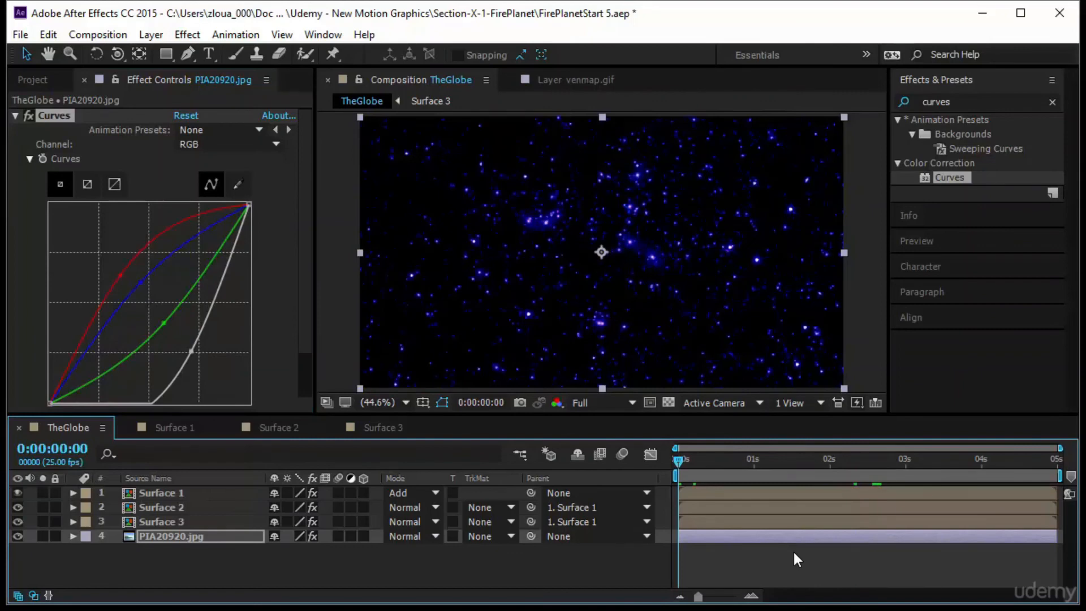
{"action": "key", "text": "space"}
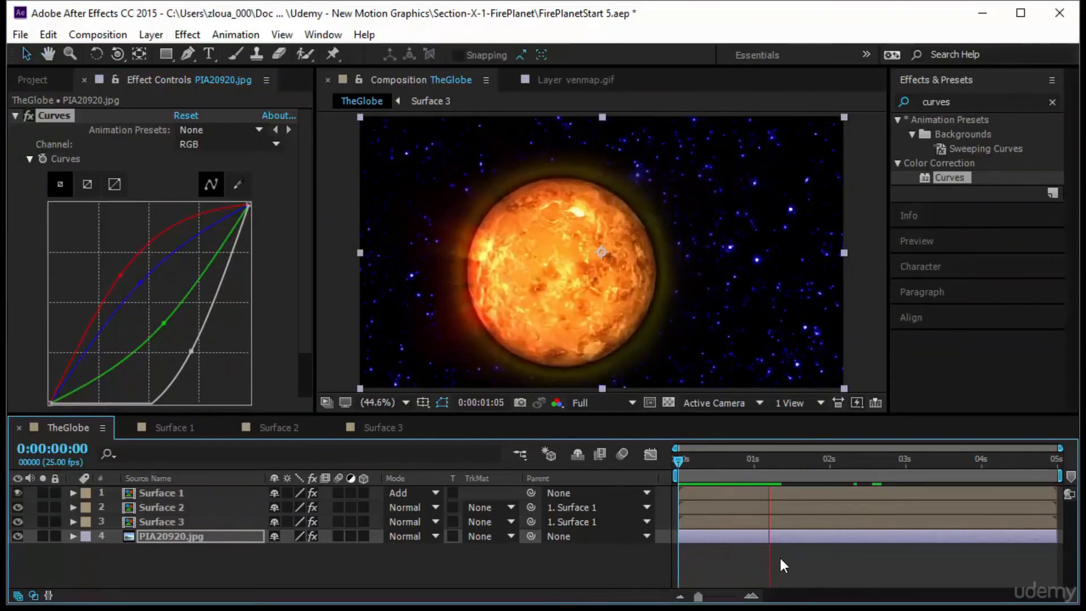
{"action": "left_click", "coordinate": [677, 462]}
{"action": "left_click_drag", "start_coordinate": [677, 464], "coordinate": [644, 504]}
Step: Reveal Surface 1's keyframes and enable keyframing for CC Sphere Rotation X, Y and Z at the first frame
{"action": "left_click", "coordinate": [206, 491]}
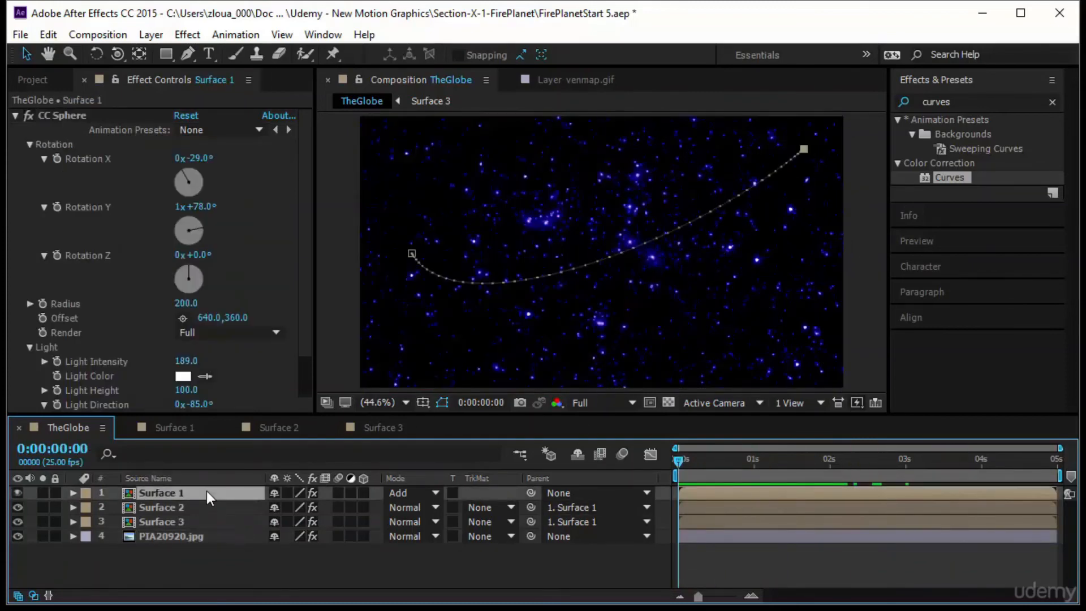
{"action": "key", "text": "u"}
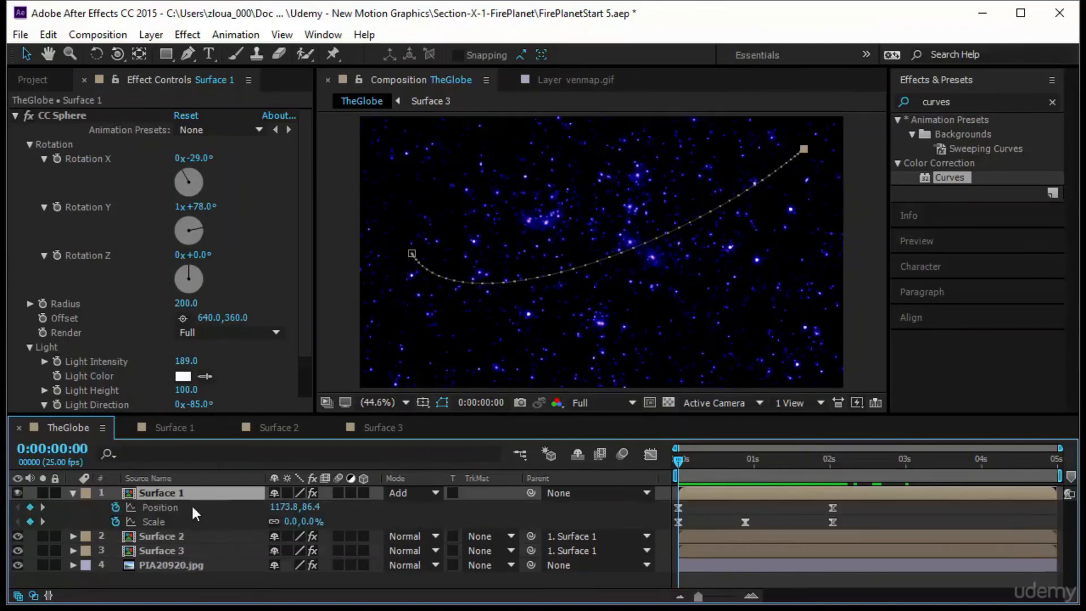
{"action": "left_click", "coordinate": [57, 158]}
{"action": "left_click", "coordinate": [56, 207]}
{"action": "left_click", "coordinate": [57, 255]}
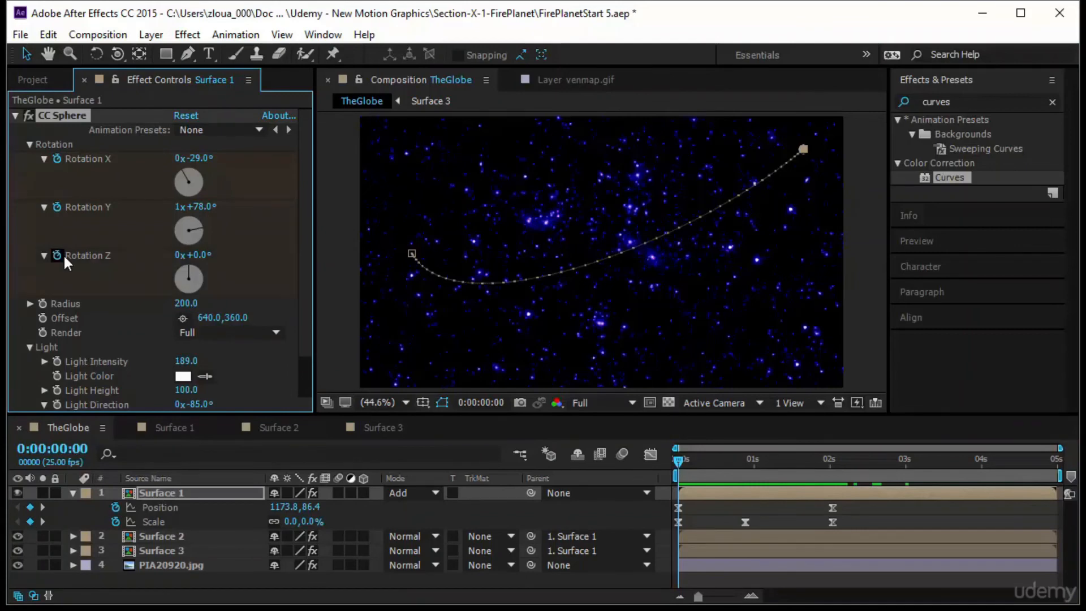
Step: At 0:00:04:24, set Surface 1's CC Sphere Rotation X to -116°, Rotation Y to 1x+140° and Rotation Z to 60°
{"action": "left_click_drag", "start_coordinate": [677, 461], "coordinate": [1053, 461]}
{"action": "left_click_drag", "start_coordinate": [204, 159], "coordinate": [140, 178]}
{"action": "left_click_drag", "start_coordinate": [200, 207], "coordinate": [251, 207]}
{"action": "left_click_drag", "start_coordinate": [198, 256], "coordinate": [249, 255]}
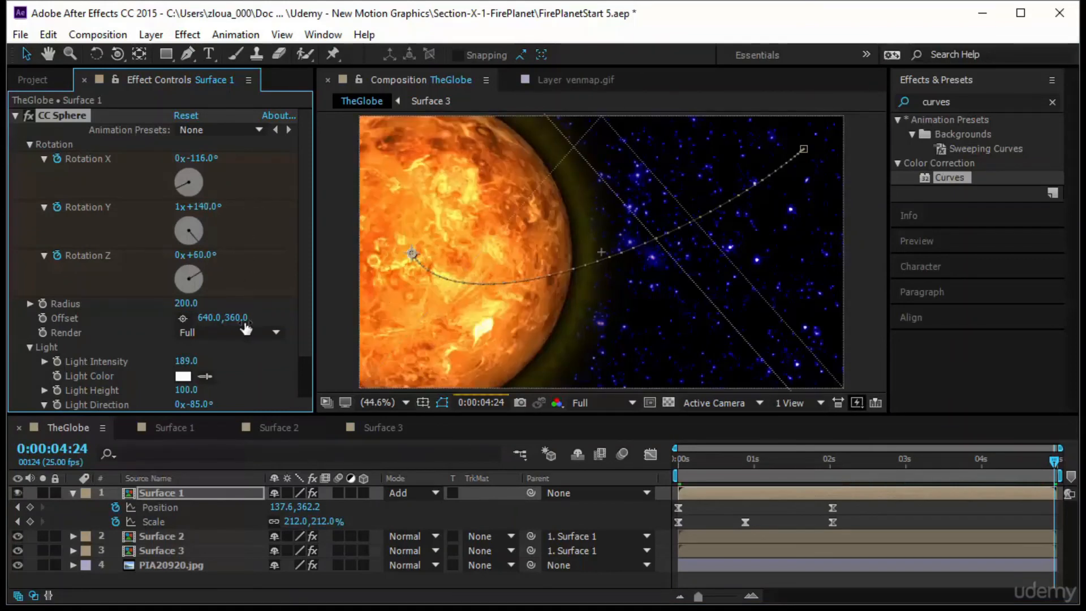
Step: Preview the sphere's rotation from the start, reveal Surface 1's rotation keyframes and check their values at the last frame
{"action": "left_click_drag", "start_coordinate": [1055, 460], "coordinate": [652, 538]}
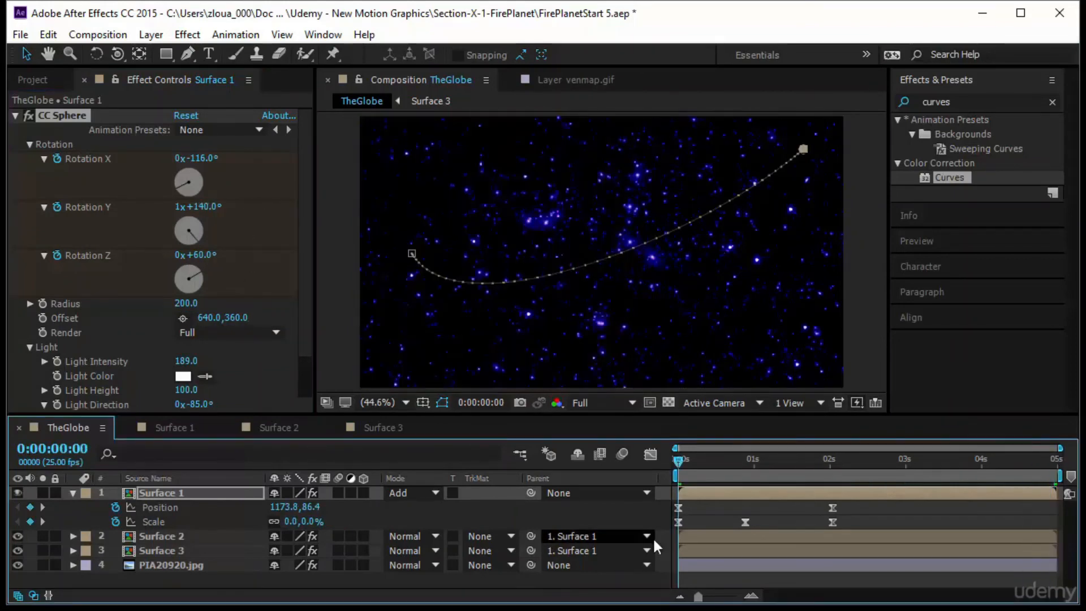
{"action": "key", "text": "space"}
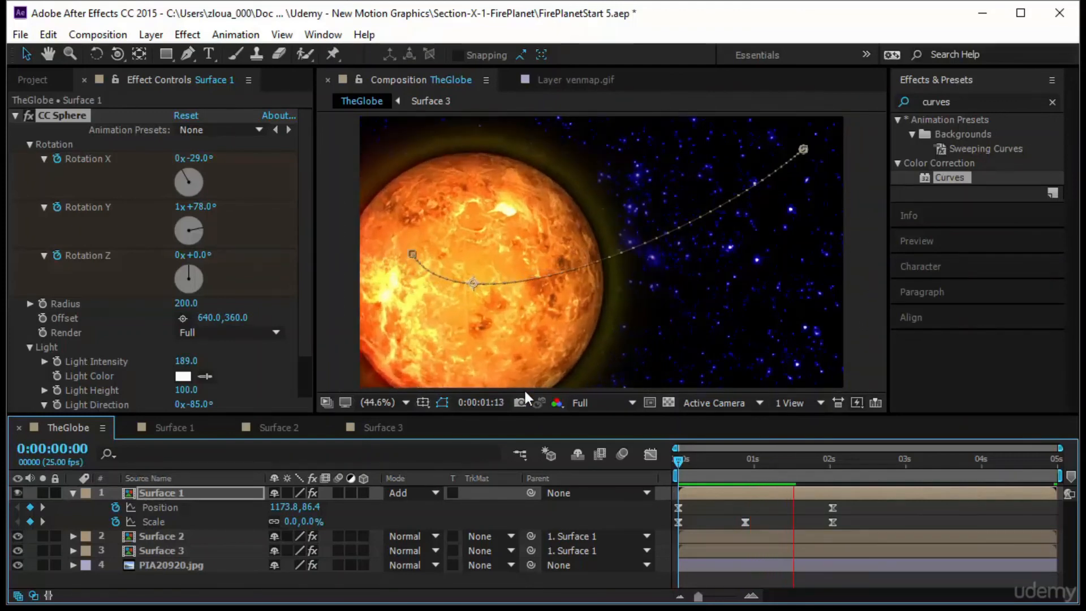
{"action": "left_click", "coordinate": [209, 496]}
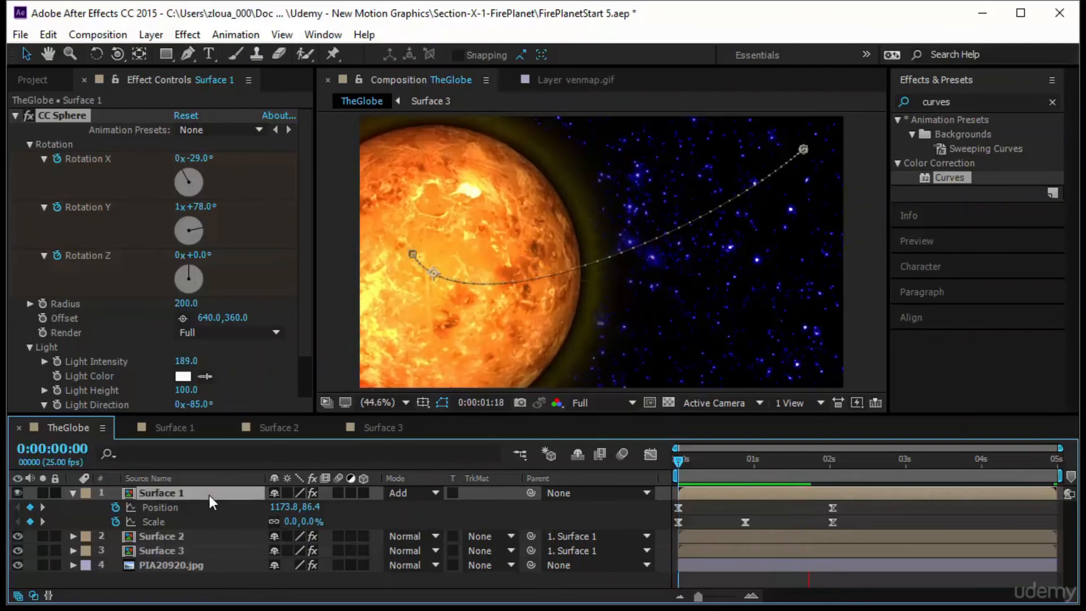
{"action": "key", "text": "u"}
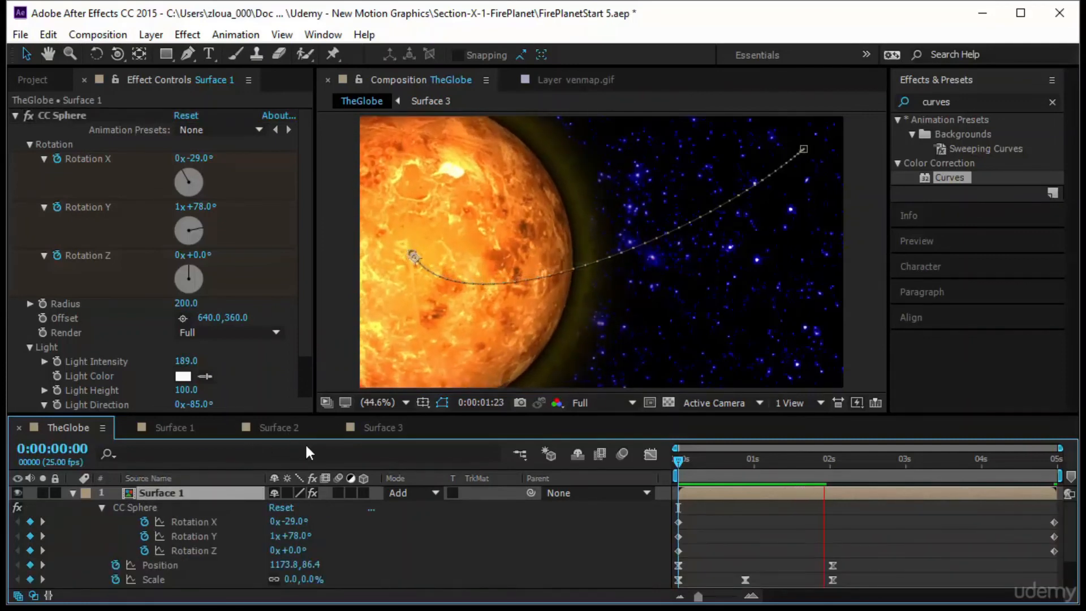
{"action": "left_click_drag", "start_coordinate": [682, 459], "coordinate": [1064, 499]}
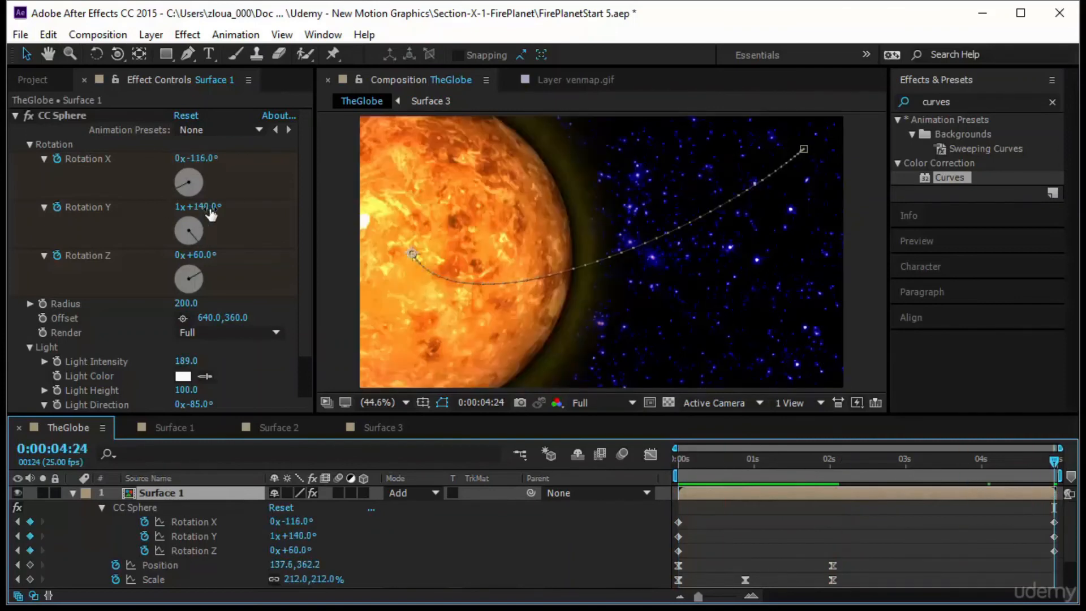
Step: Set Surface 1's first Rotation Y keyframe to 0x+0.0° at 0:00:00:00
{"action": "left_click_drag", "start_coordinate": [1054, 461], "coordinate": [659, 521]}
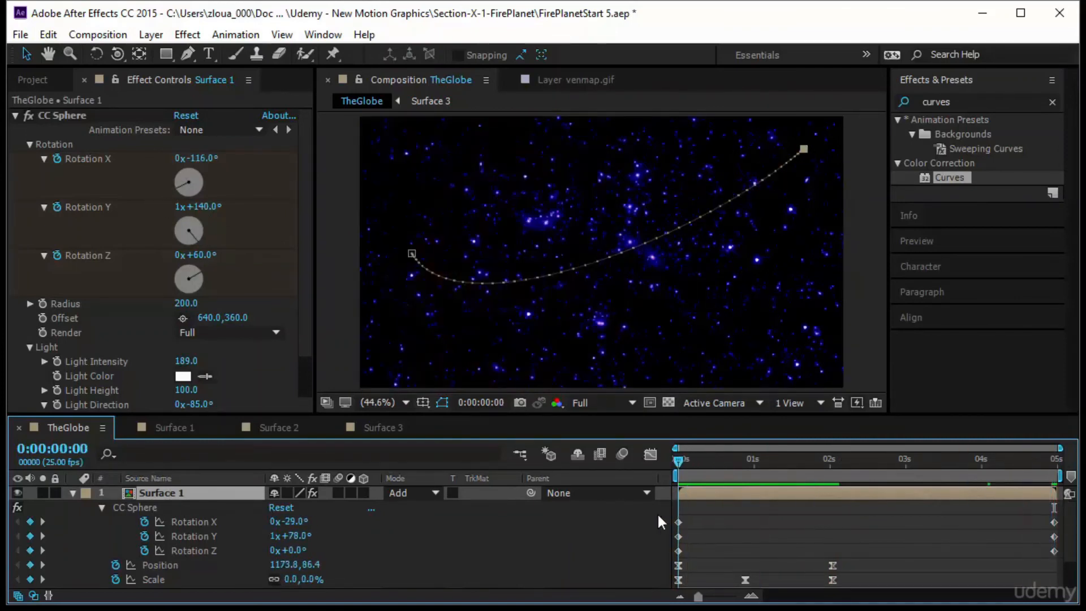
{"action": "left_click", "coordinate": [191, 207]}
{"action": "type", "text": "0"}
{"action": "key", "text": "Tab"}
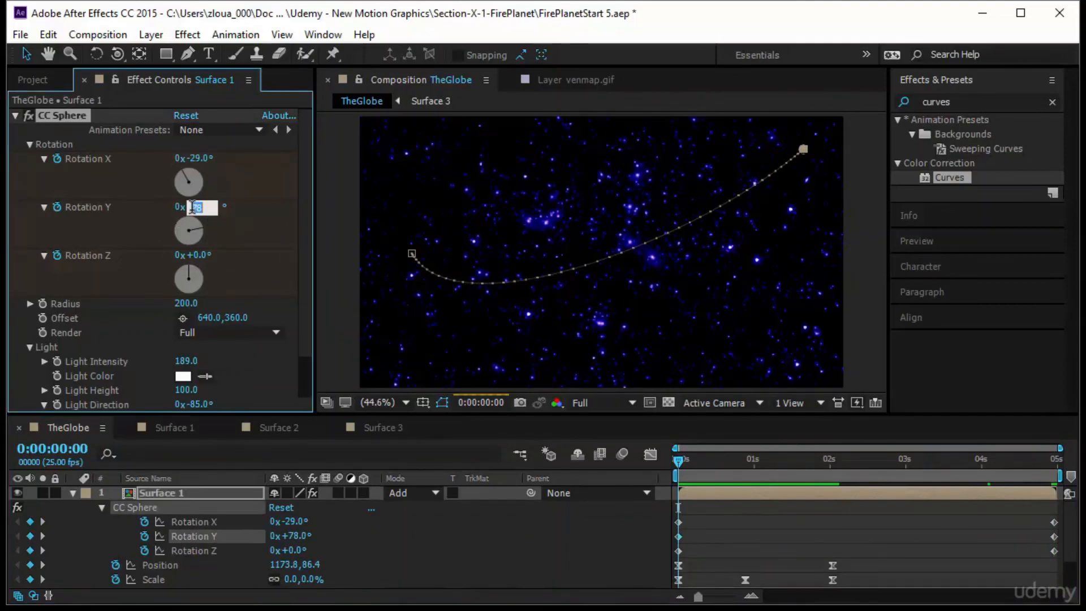
{"action": "type", "text": "0"}
{"action": "key", "text": "Return"}
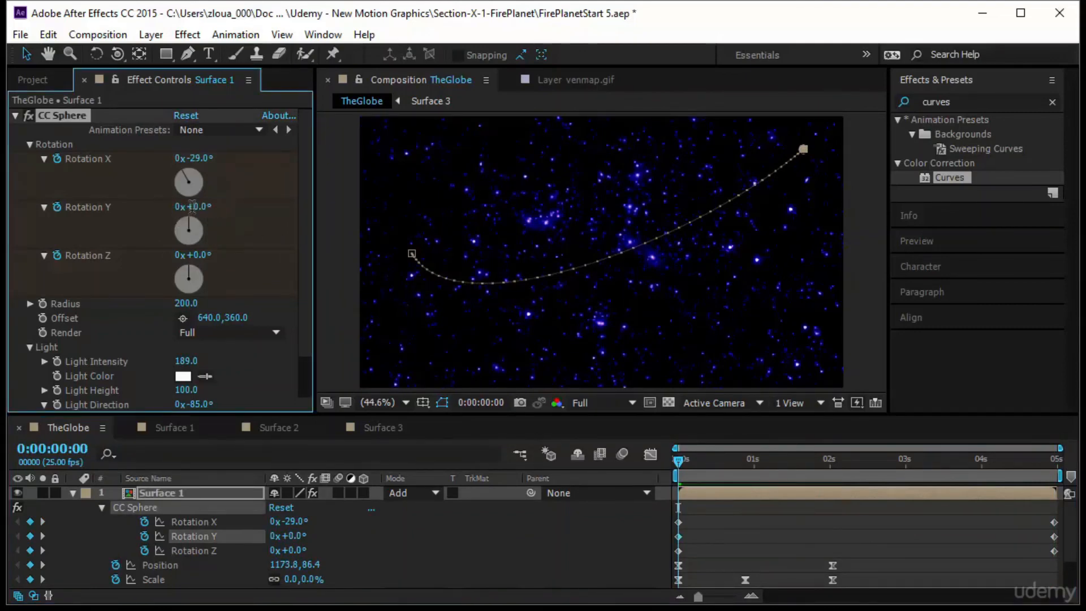
Step: Check Surface 1's end Rotation Y keyframe and preview the revised spin from the first frame
{"action": "left_click", "coordinate": [43, 535]}
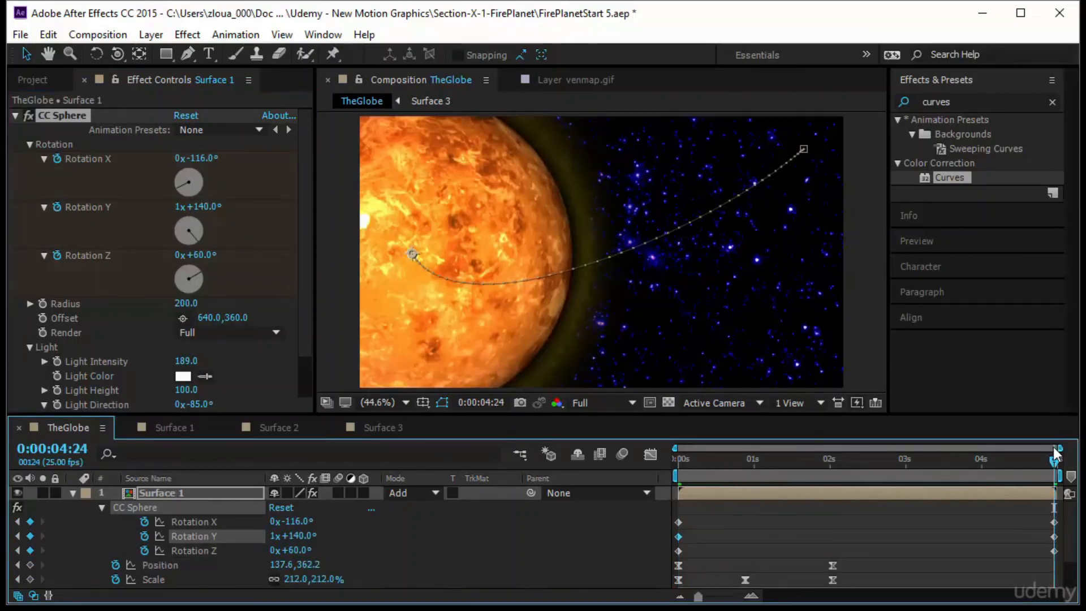
{"action": "key", "text": "Home"}
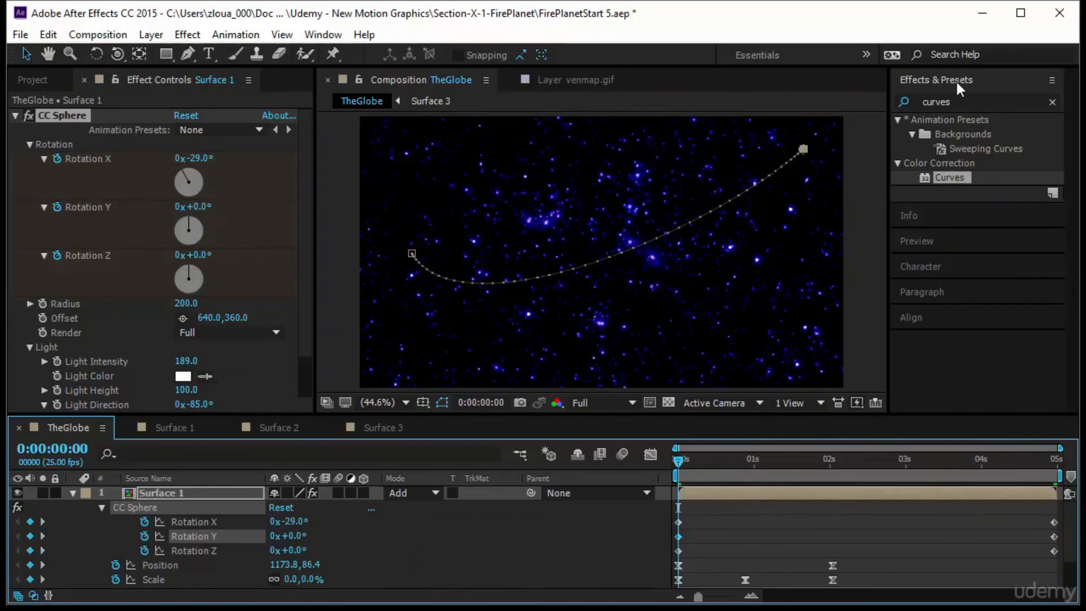
{"action": "left_click", "coordinate": [962, 240]}
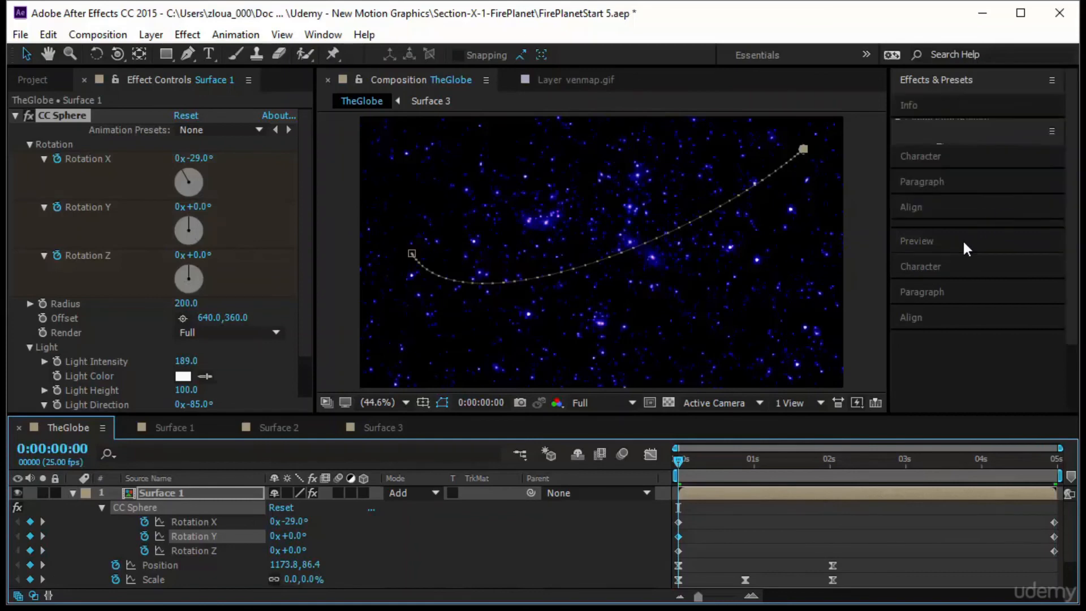
{"action": "left_click", "coordinate": [944, 155]}
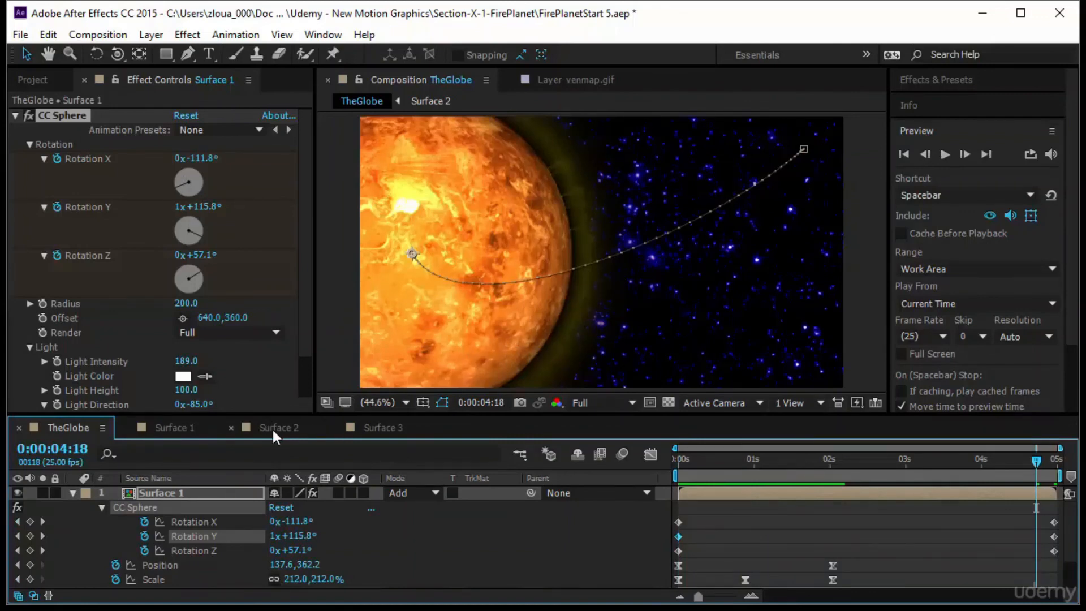
Step: In the Surface 1 composition, apply the Curves effect to the venmap.gif layer
{"action": "left_click", "coordinate": [272, 428]}
{"action": "left_click", "coordinate": [189, 428]}
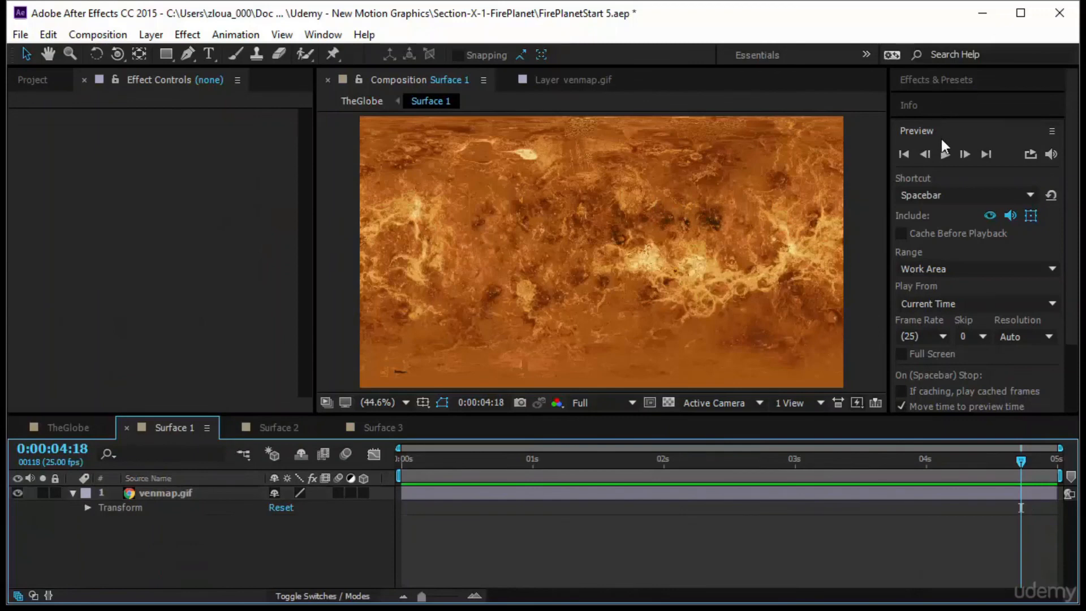
{"action": "left_click", "coordinate": [954, 80]}
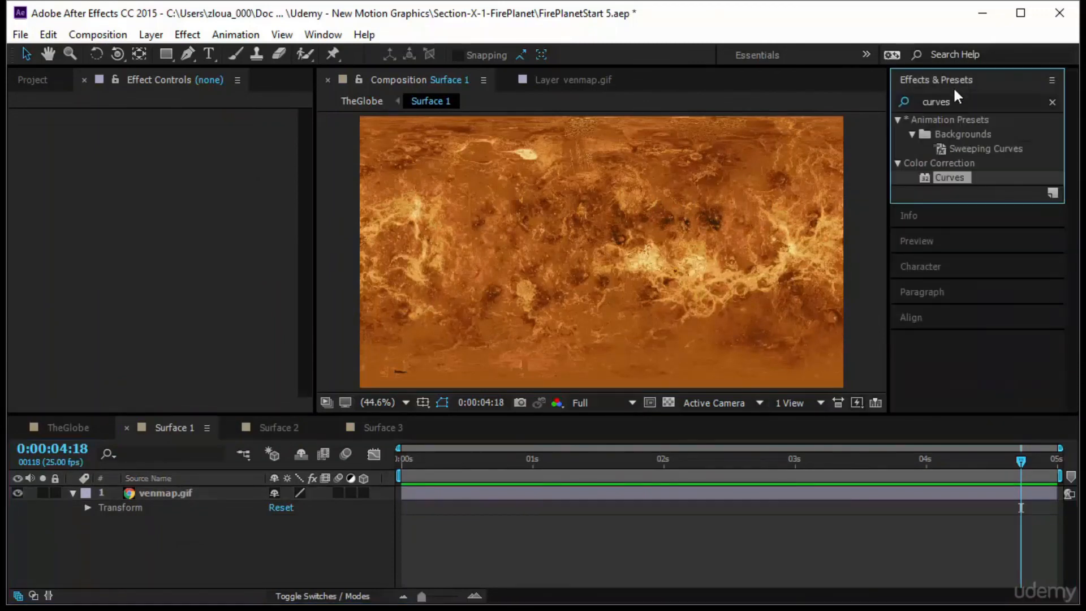
{"action": "left_click", "coordinate": [956, 100]}
{"action": "left_click_drag", "start_coordinate": [949, 177], "coordinate": [171, 491]}
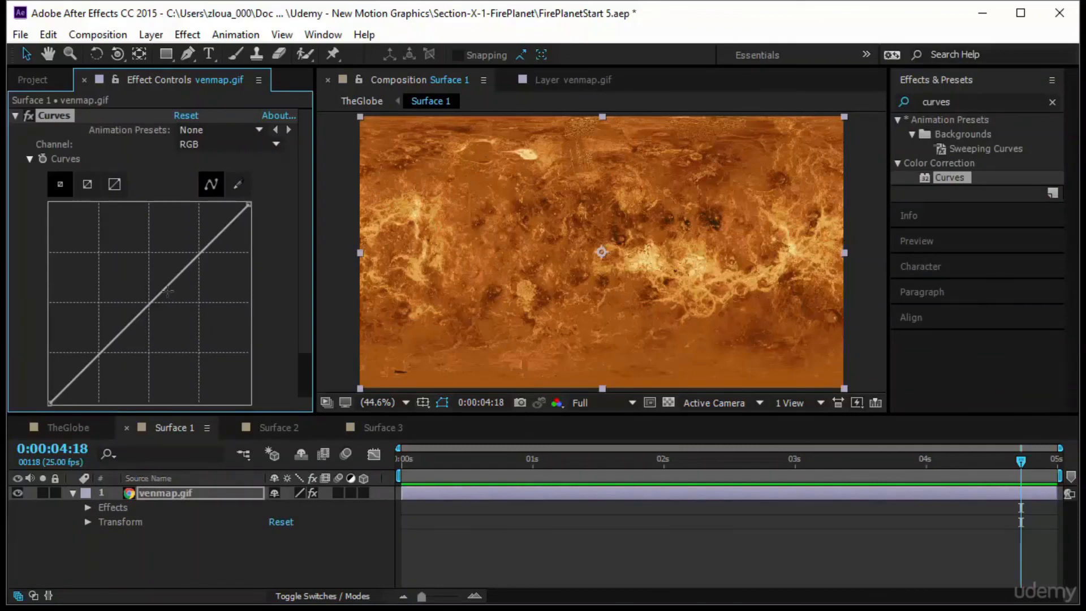
Step: Pull the RGB and Red curves below the diagonal to turn the Surface 1 texture dark green, and return to TheGlobe composition
{"action": "left_click_drag", "start_coordinate": [168, 292], "coordinate": [174, 322]}
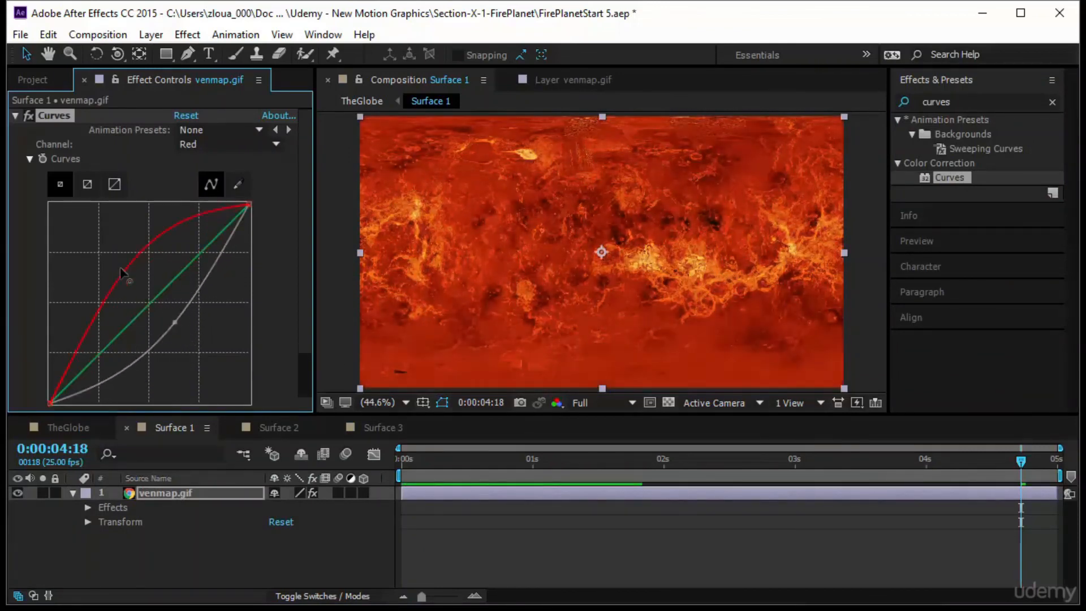
{"action": "left_click_drag", "start_coordinate": [126, 273], "coordinate": [202, 330]}
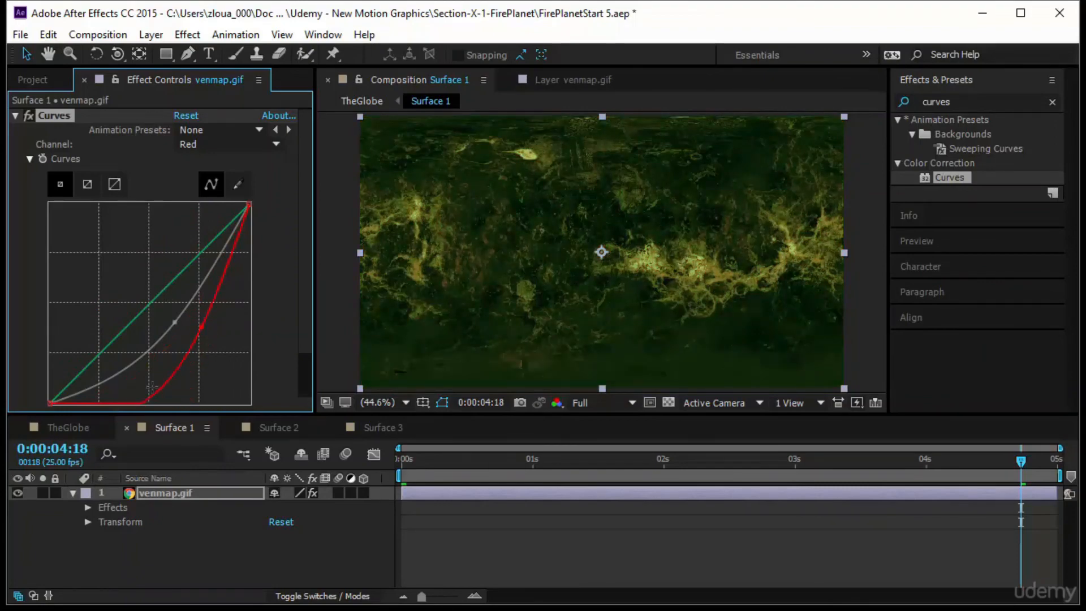
{"action": "left_click", "coordinate": [69, 426]}
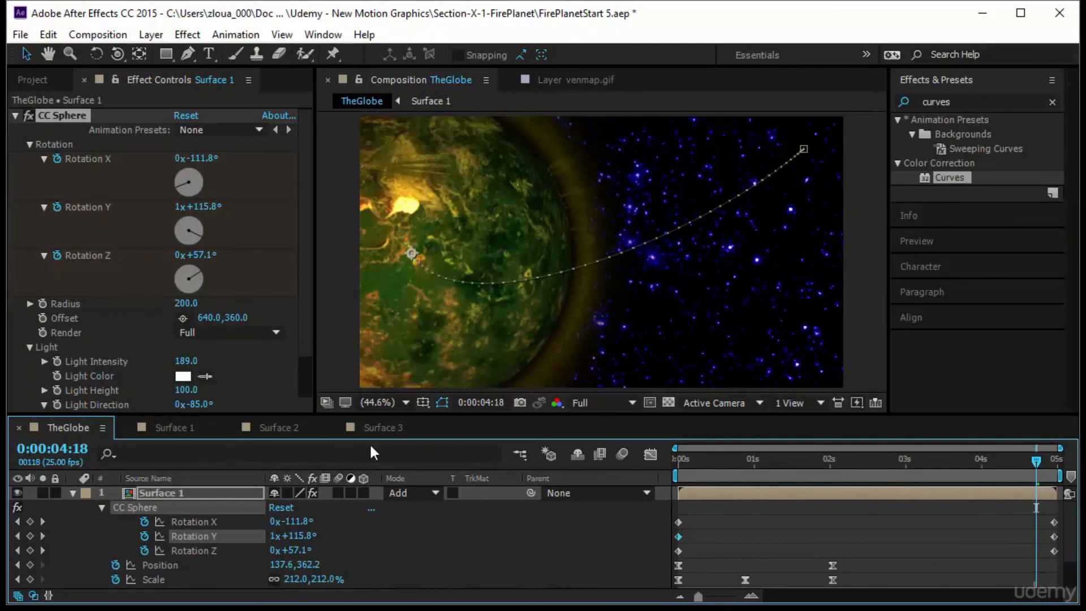
Step: Inspect the Curves-adjusted texture in Surface 2 and preview the recolored planet in TheGlobe from the first frame
{"action": "left_click", "coordinate": [282, 429]}
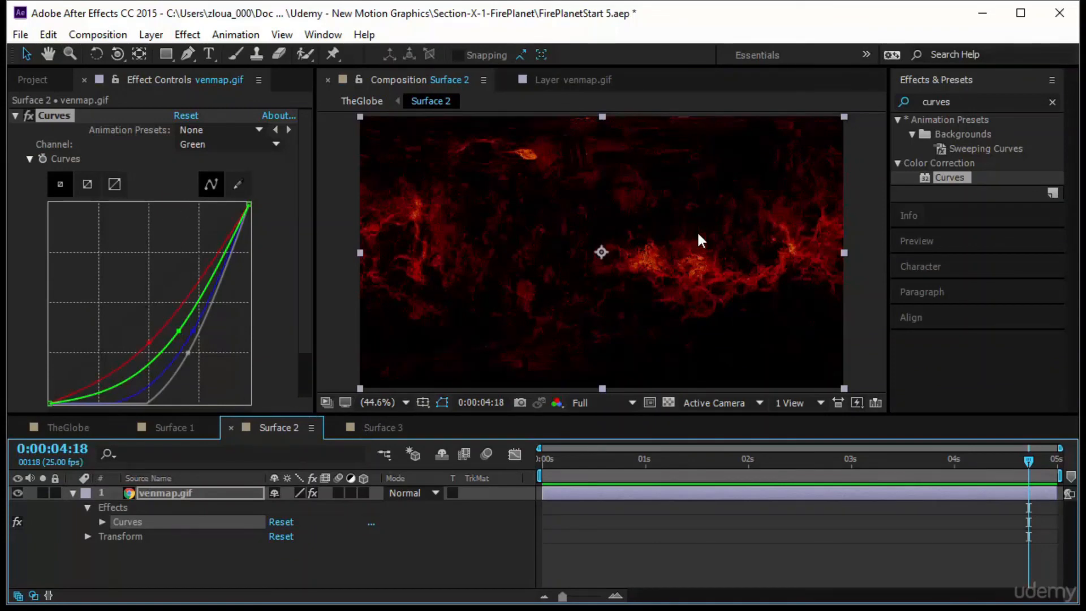
{"action": "left_click", "coordinate": [60, 429]}
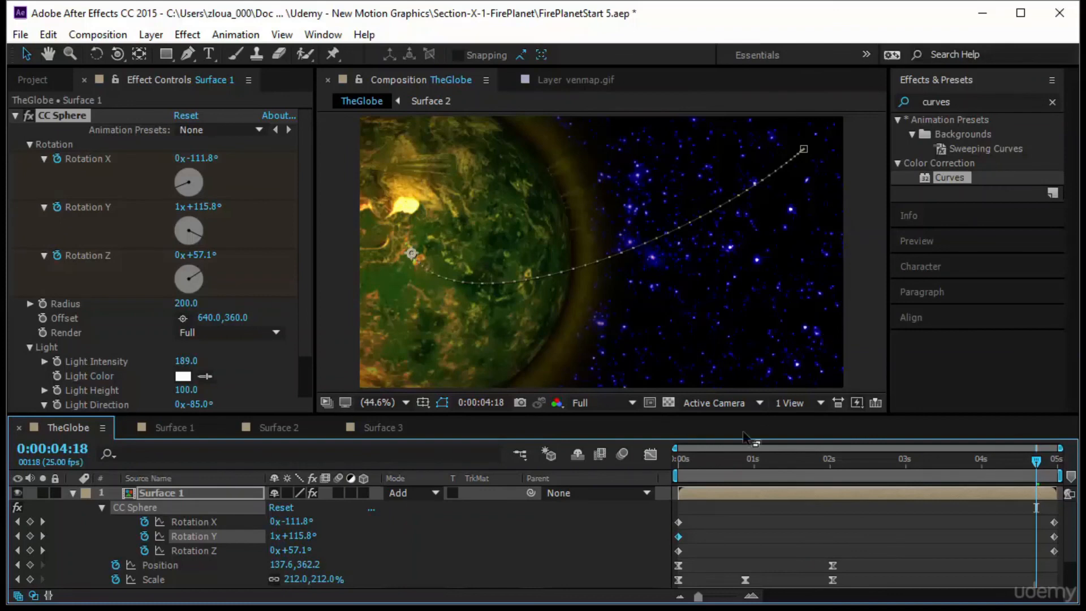
{"action": "key", "text": "Home"}
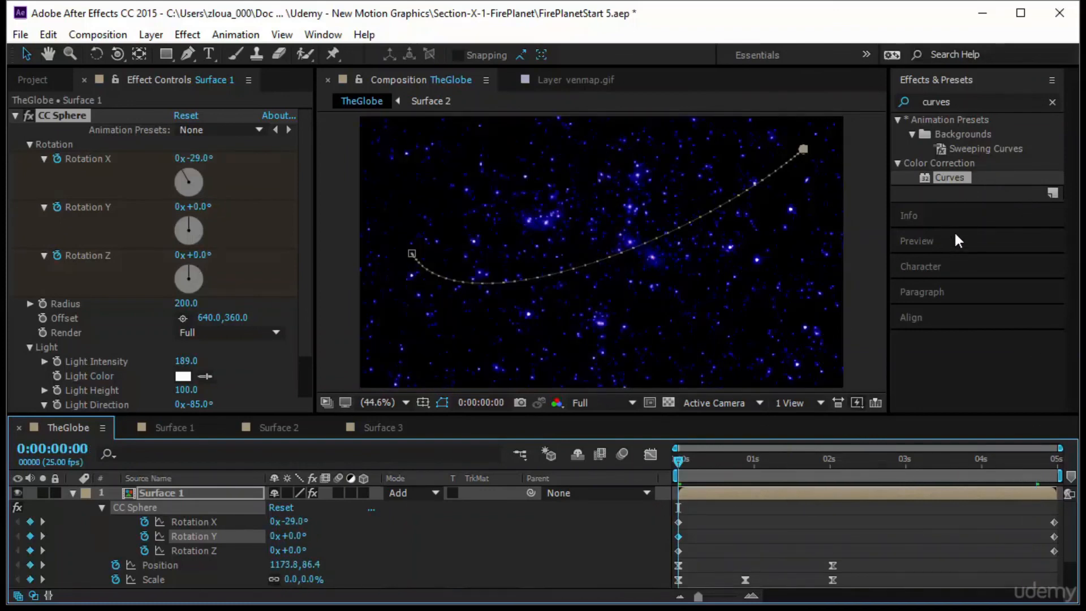
{"action": "left_click", "coordinate": [956, 238]}
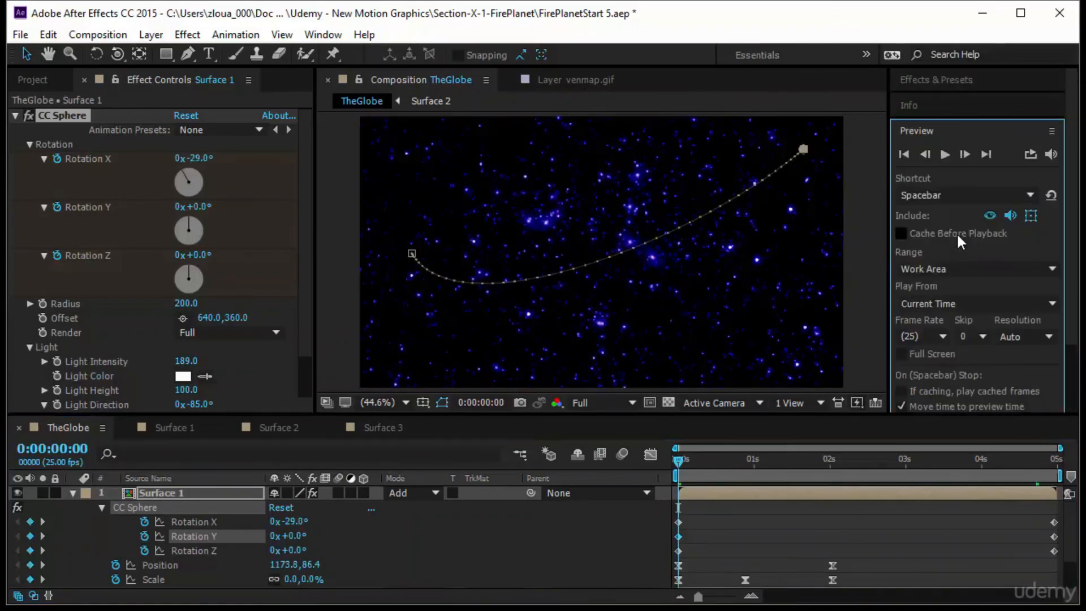
{"action": "left_click", "coordinate": [945, 154]}
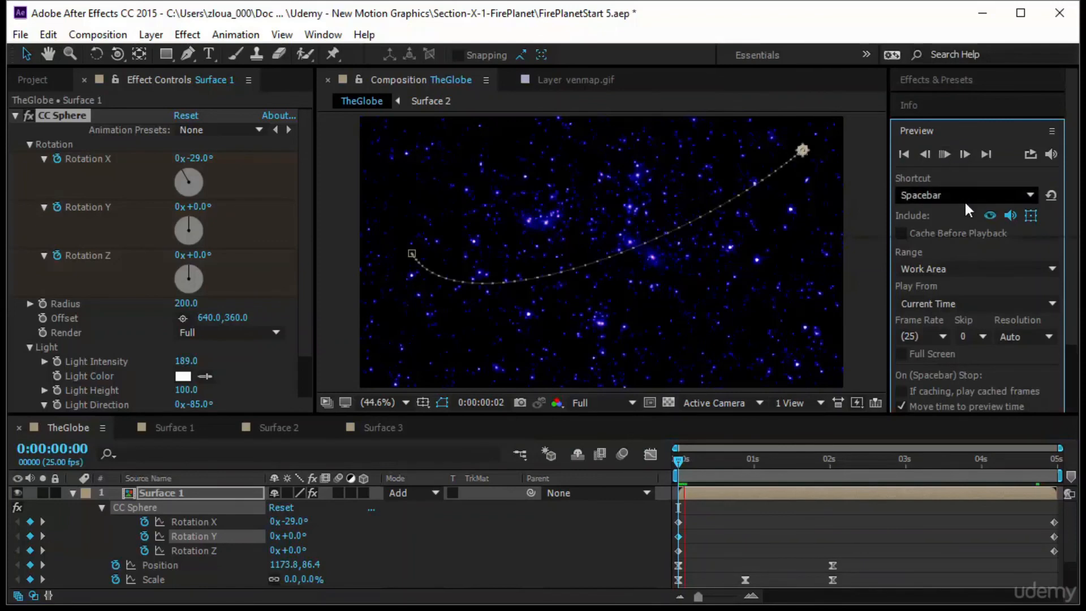